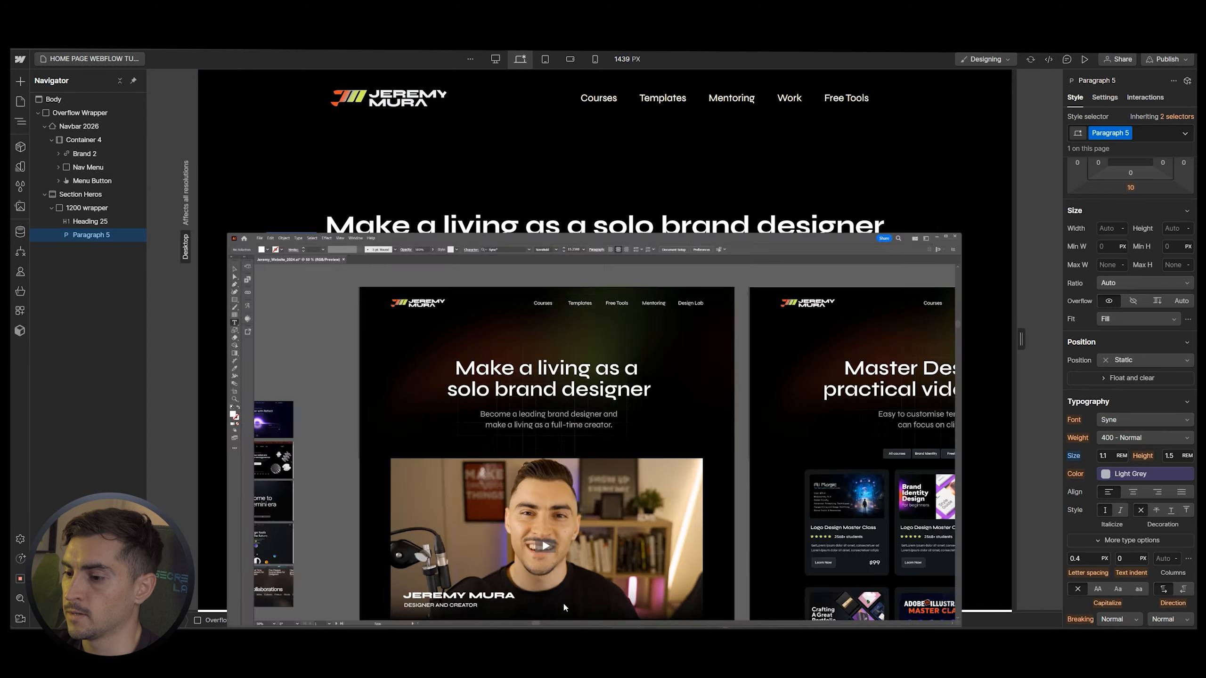
# Replace the placeholder paragraph with the mockup's brand-designer subtitle and centre it
pyautogui.tripleClick(480, 292)
pyautogui.hotkey('alt', 'Tab')
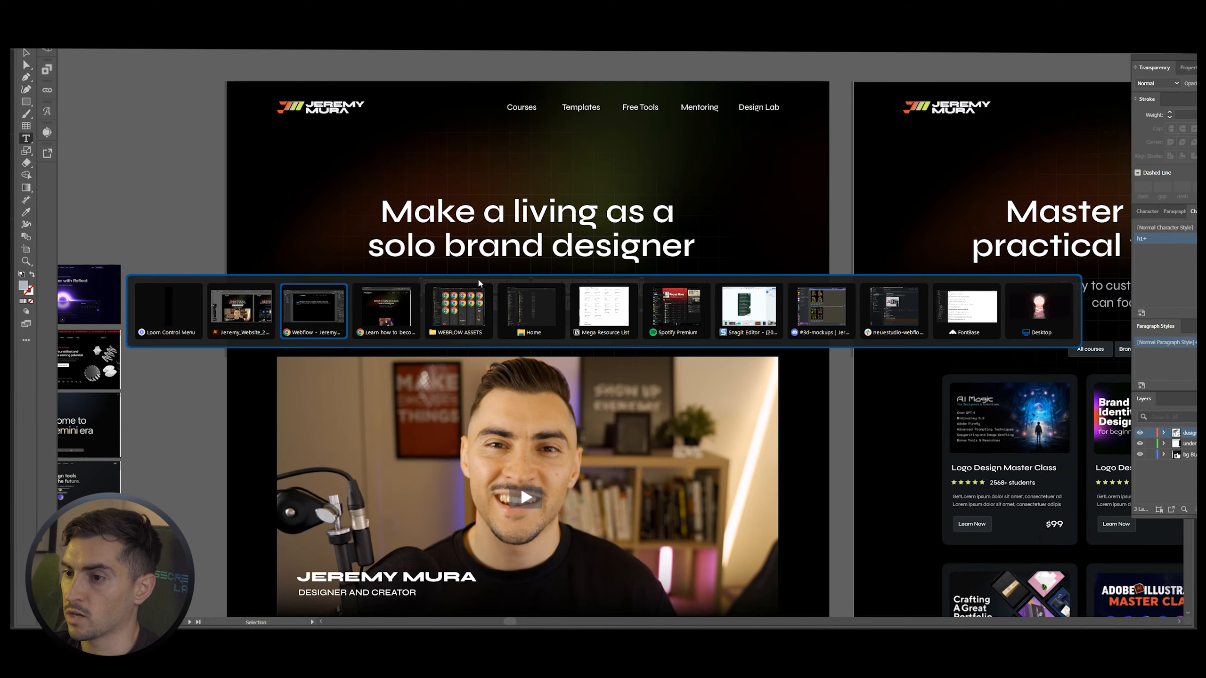
pyautogui.hotkey('ctrl', 'a')
pyautogui.write('Become a leading brand designer andmake a living as a full-time creator.')
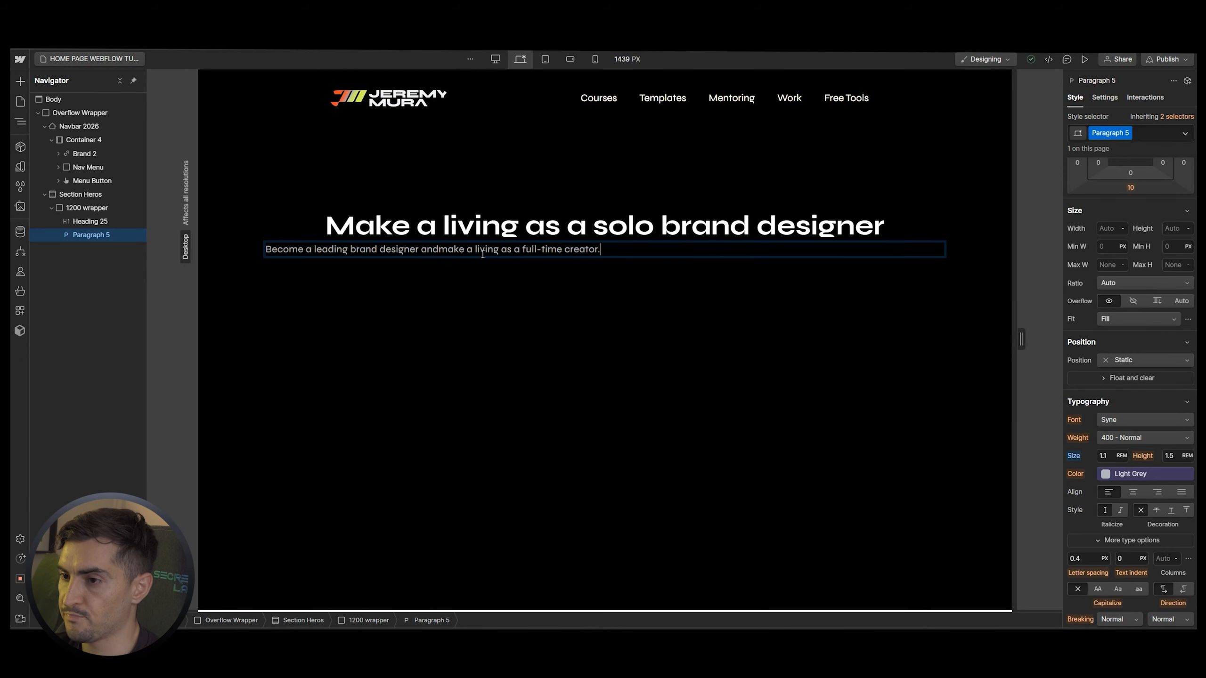
pyautogui.click(1133, 491)
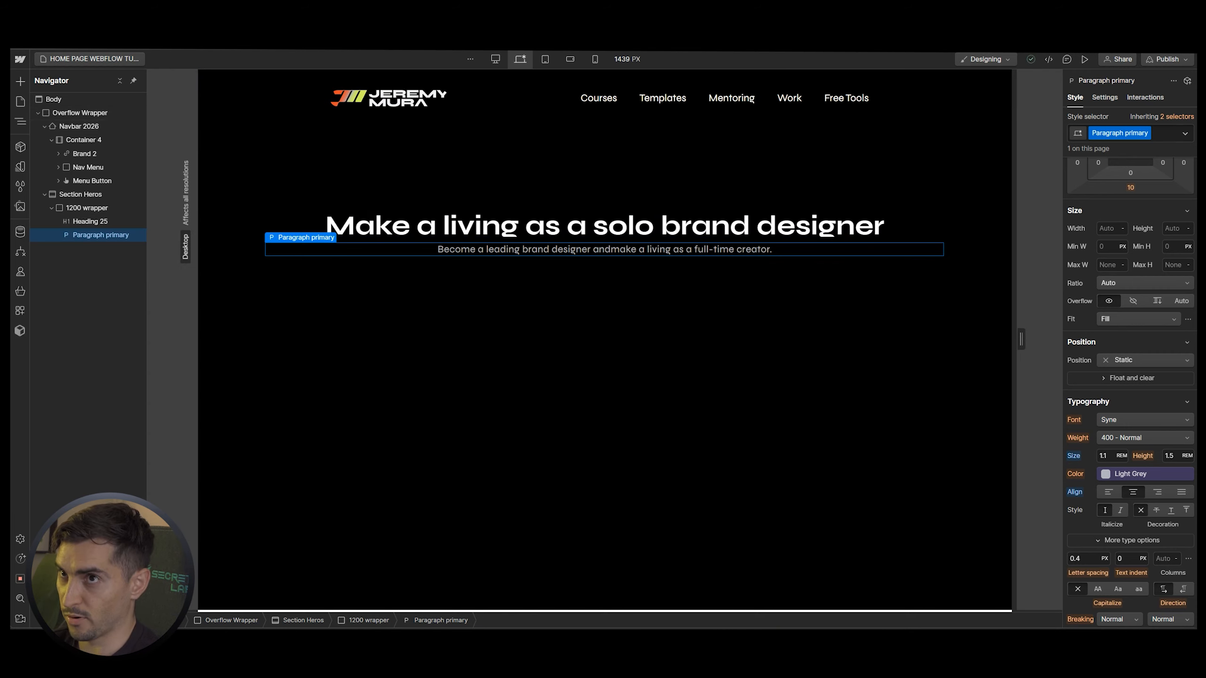
# Insert an HTML Embed into the 1200 hero wrapper below the subtitle
pyautogui.click(354, 234)
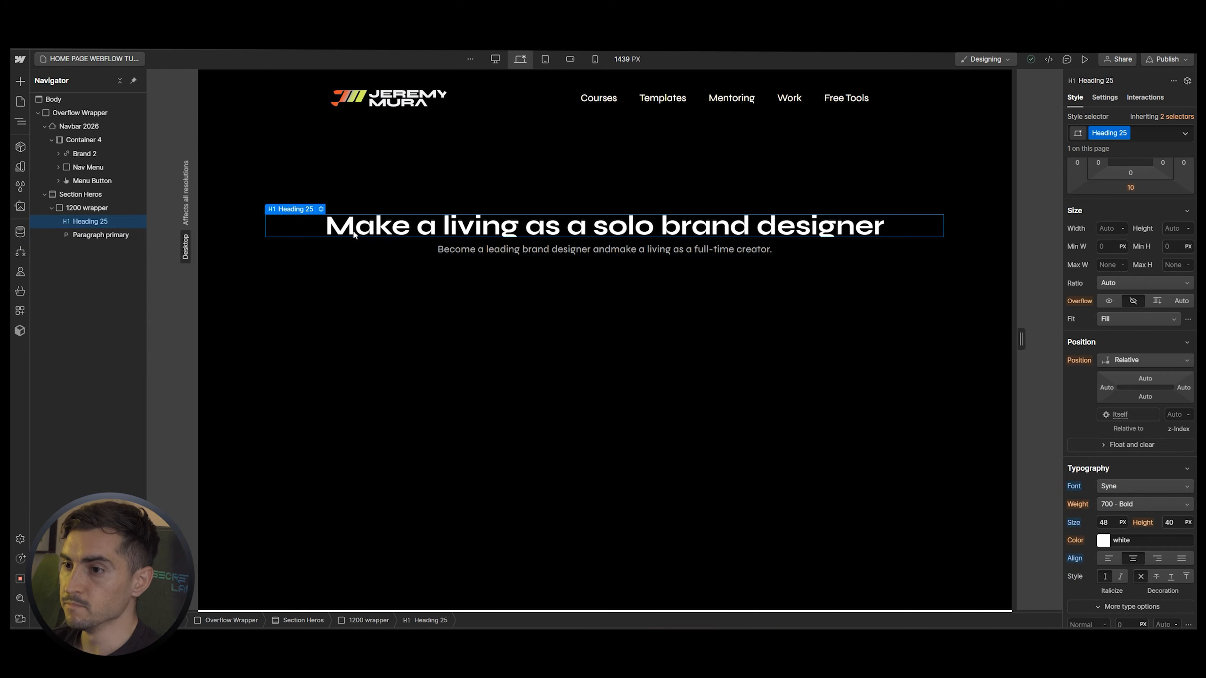
pyautogui.click(81, 233)
pyautogui.click(80, 212)
pyautogui.hotkey('ctrl', 'k')
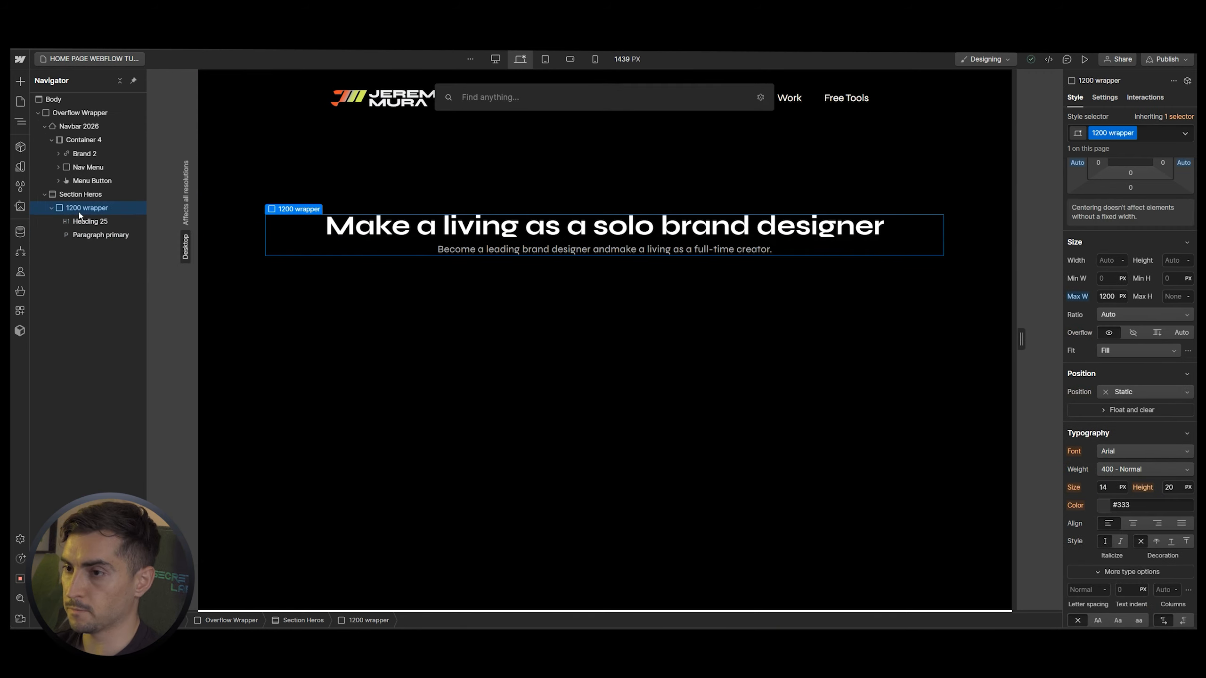
pyautogui.write('embed')
pyautogui.press('Return')
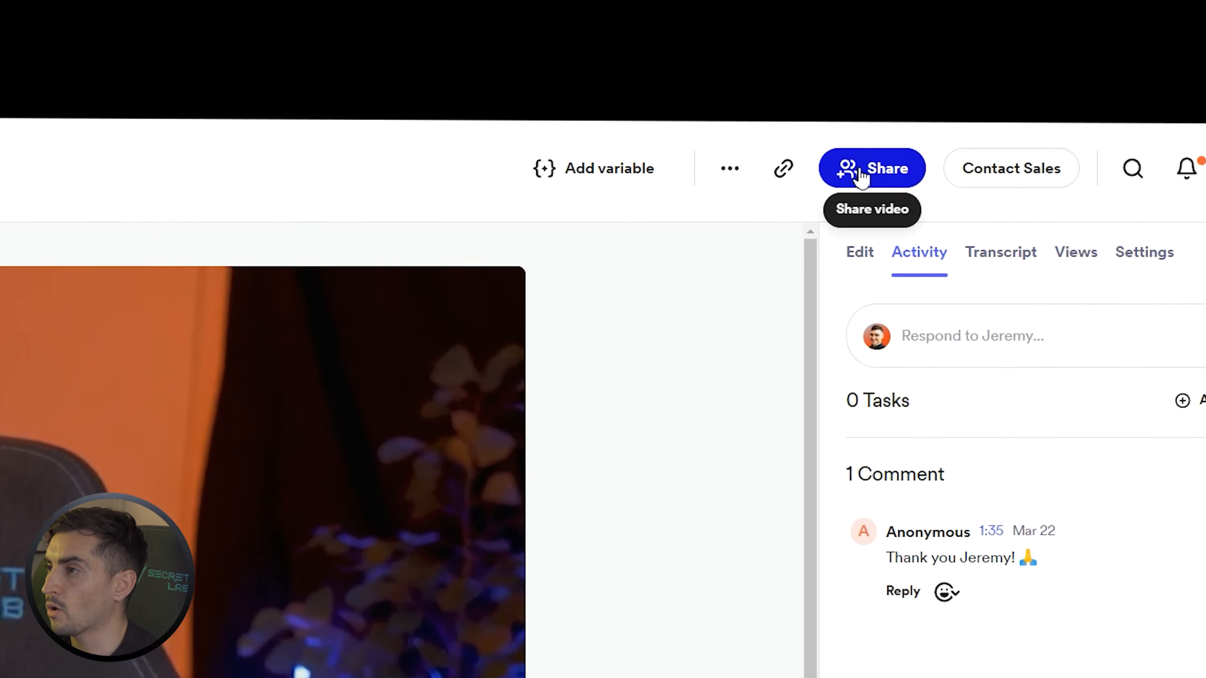
# Copy the website intro video's responsive embed code from Loom's Embed sharing options
pyautogui.click(1006, 73)
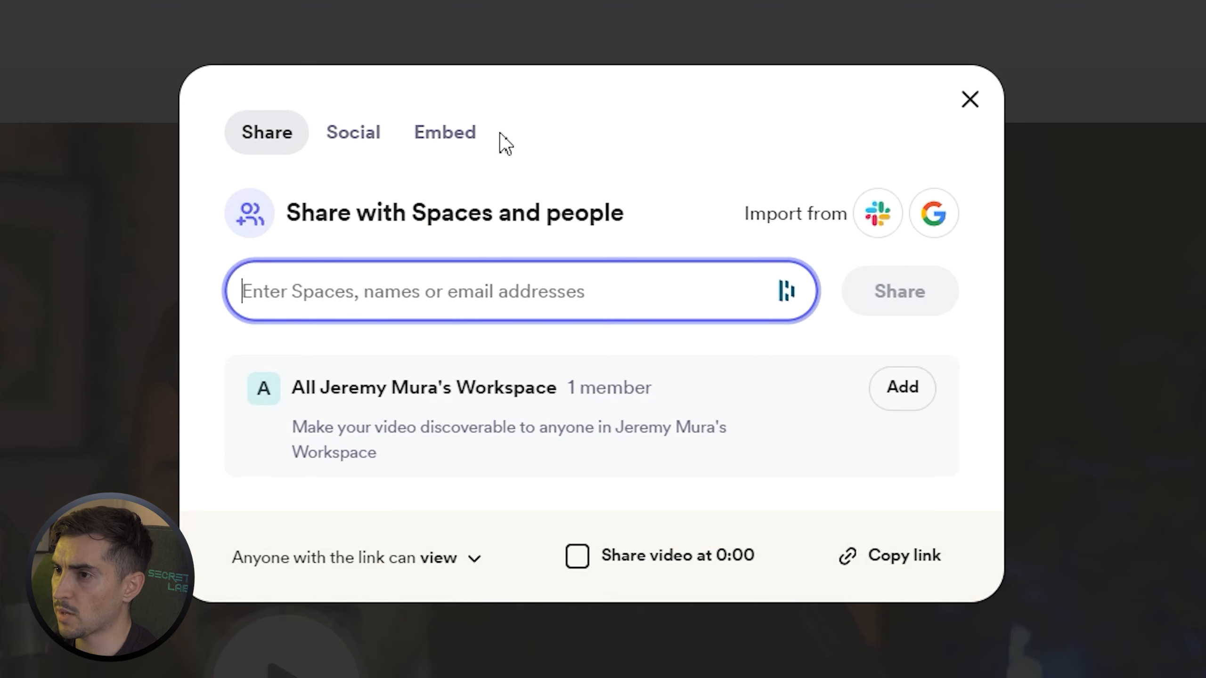
pyautogui.click(468, 143)
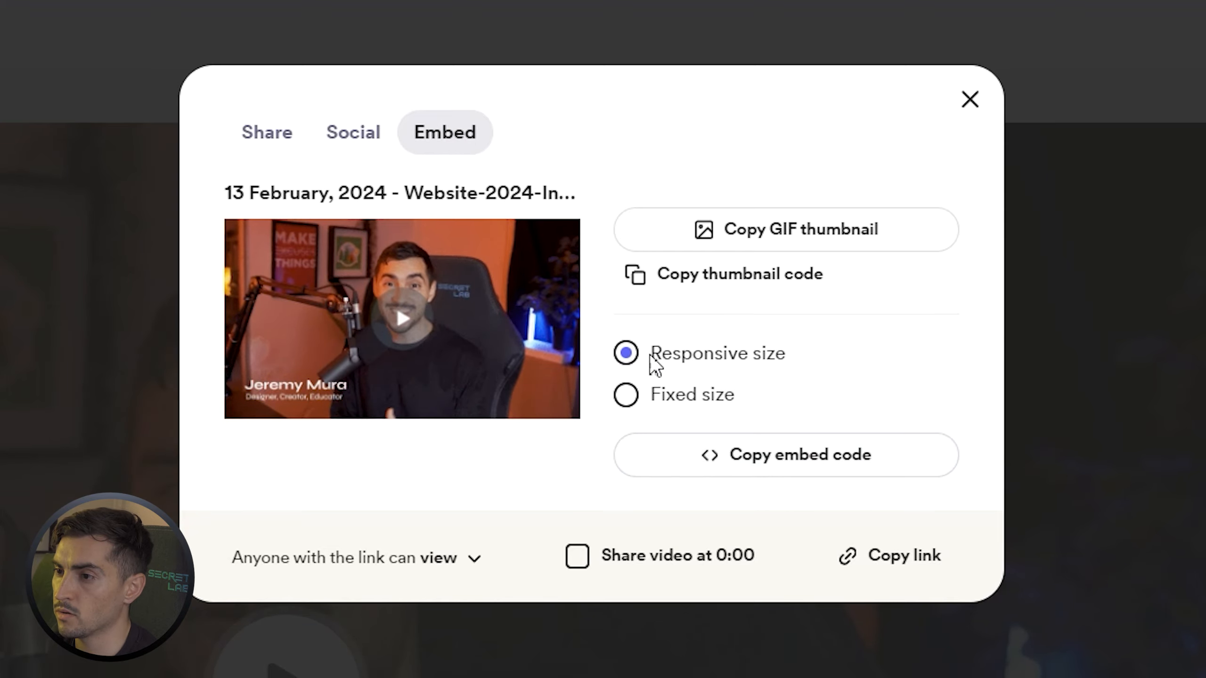
pyautogui.click(776, 456)
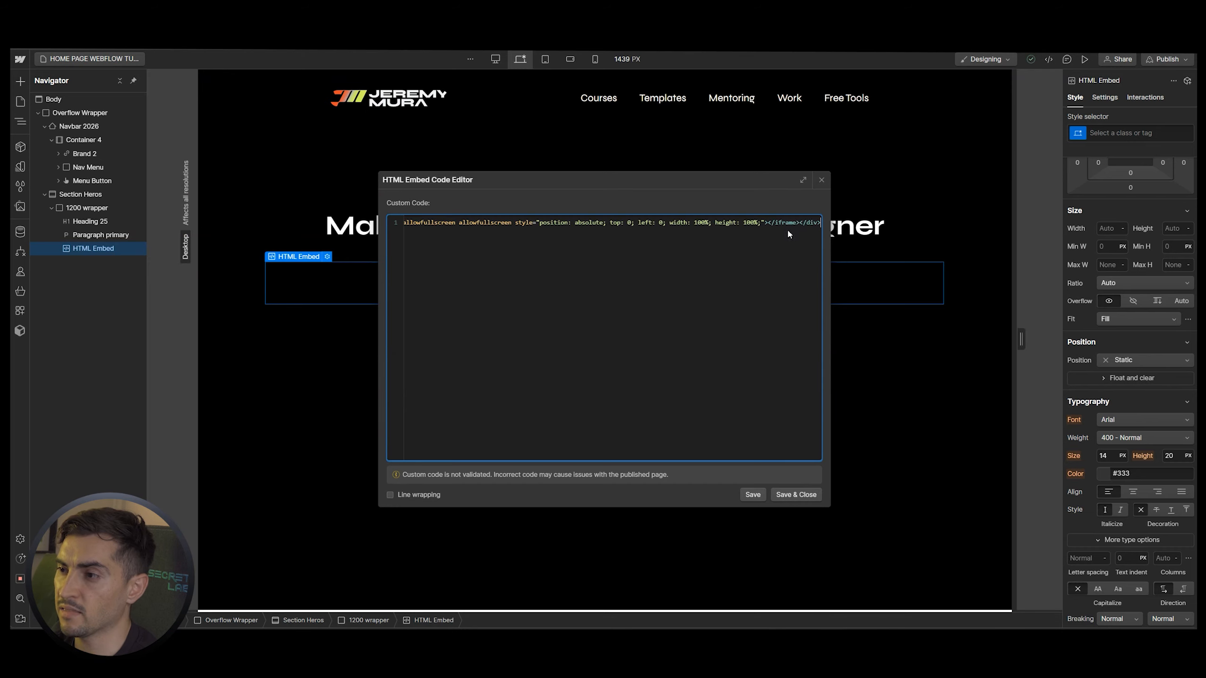
# Save the Loom code in the HTML Embed and preview the page to check the video
pyautogui.click(953, 211)
pyautogui.click(1086, 59)
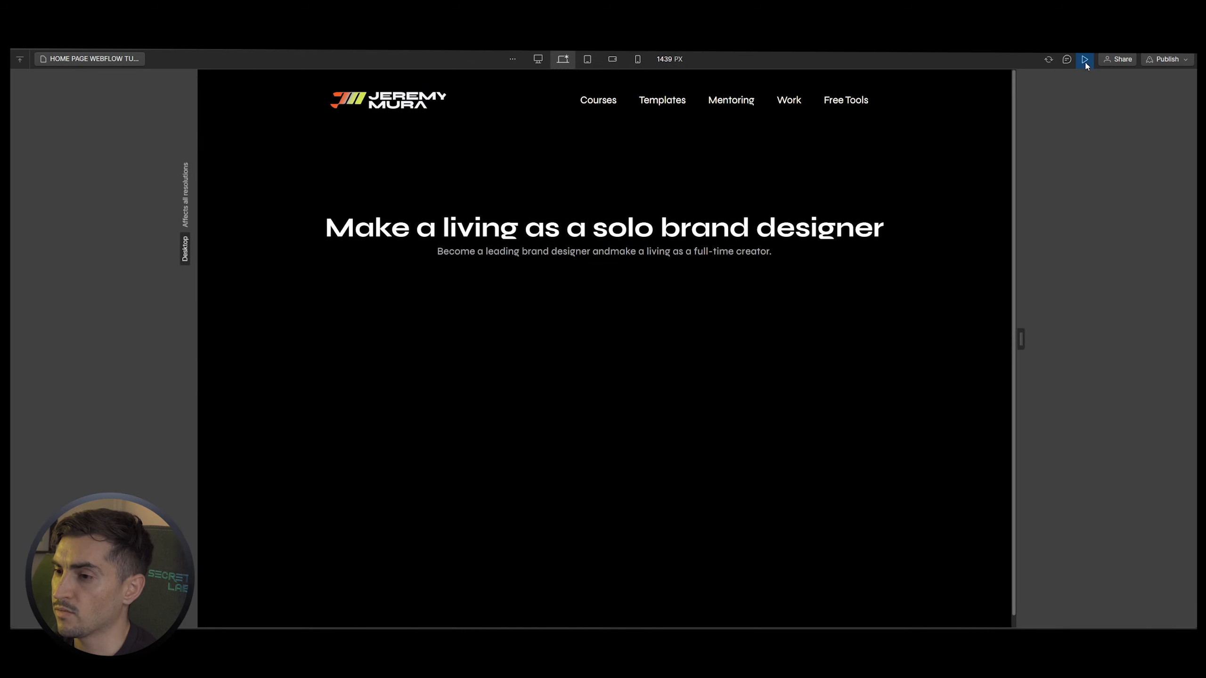
pyautogui.scroll(-1, 825, 166)
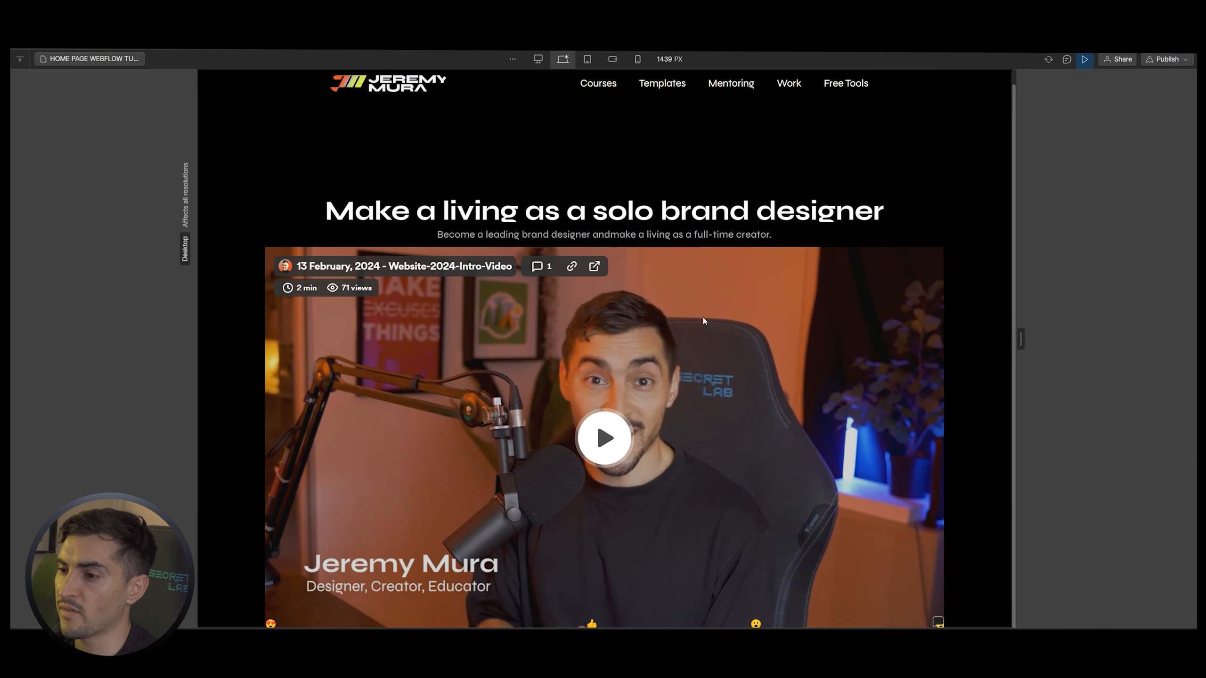
pyautogui.click(1085, 61)
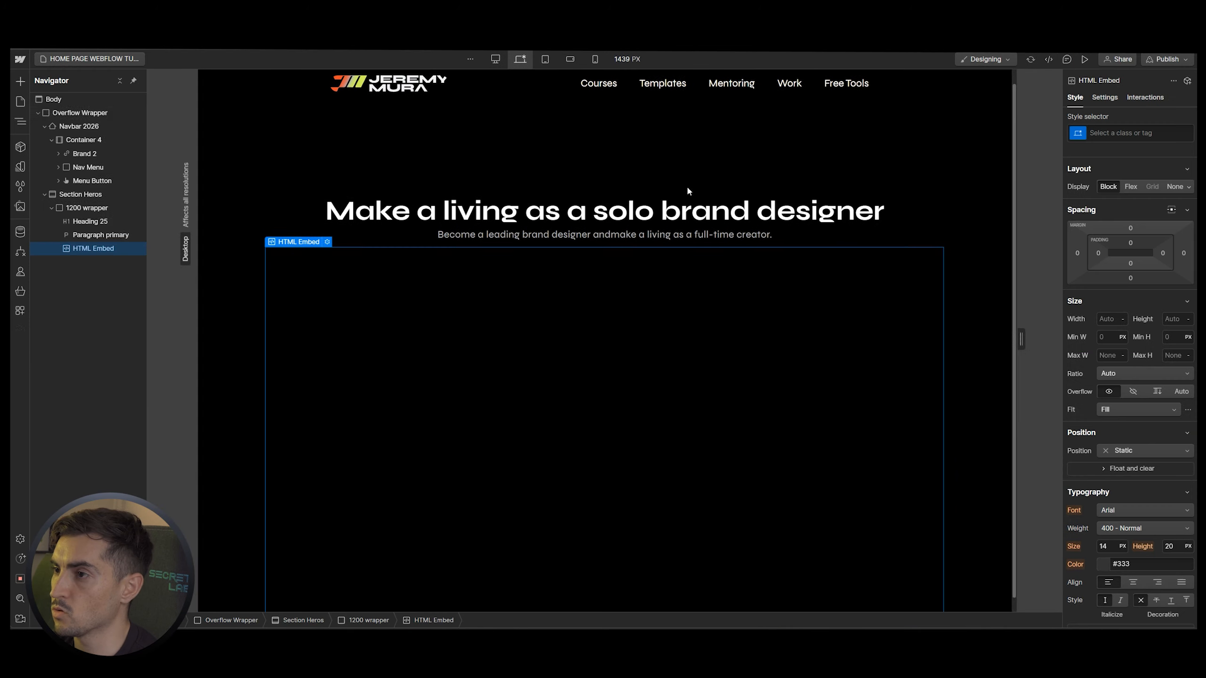
pyautogui.scroll(-1, 688, 191)
pyautogui.click(688, 190)
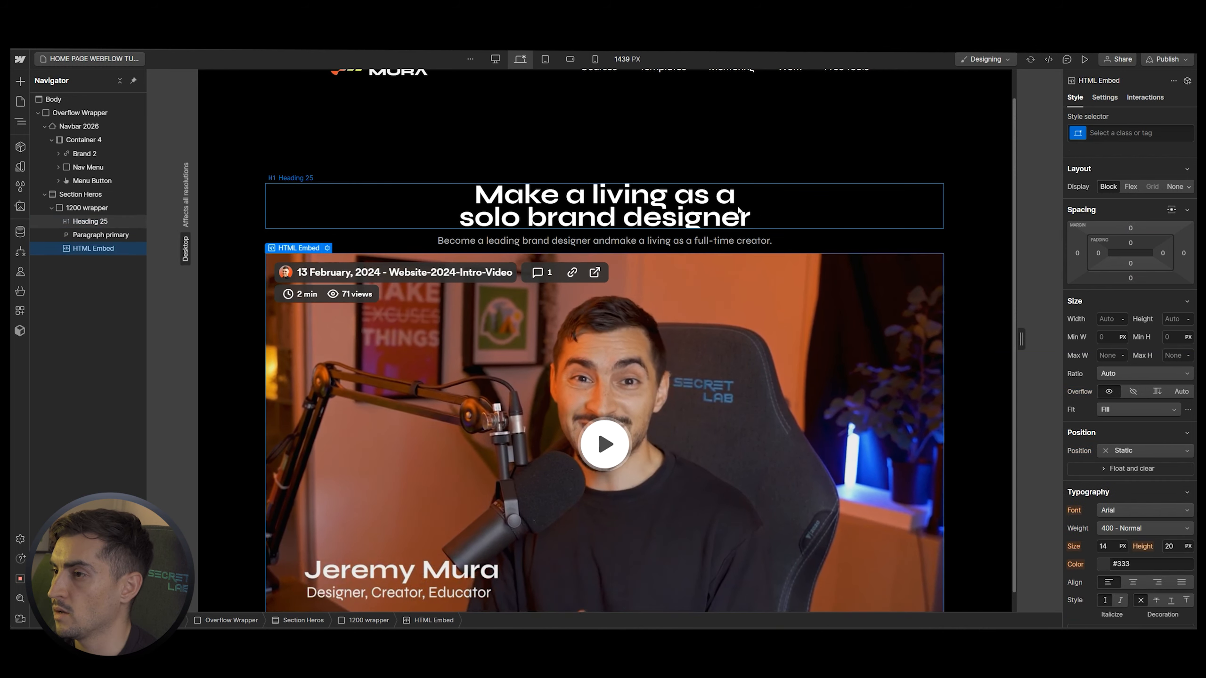
pyautogui.scroll(-4, 1164, 402)
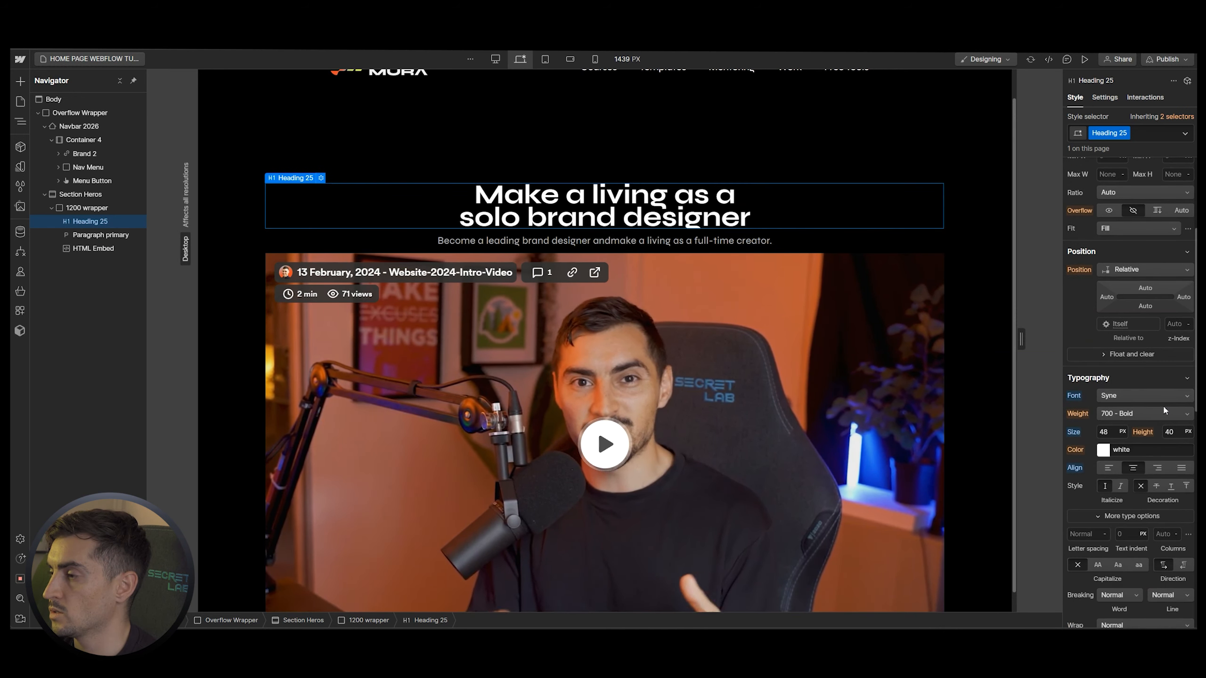
# Rename the hero heading's class to 'h1-heading 2024'
pyautogui.doubleClick(1114, 134)
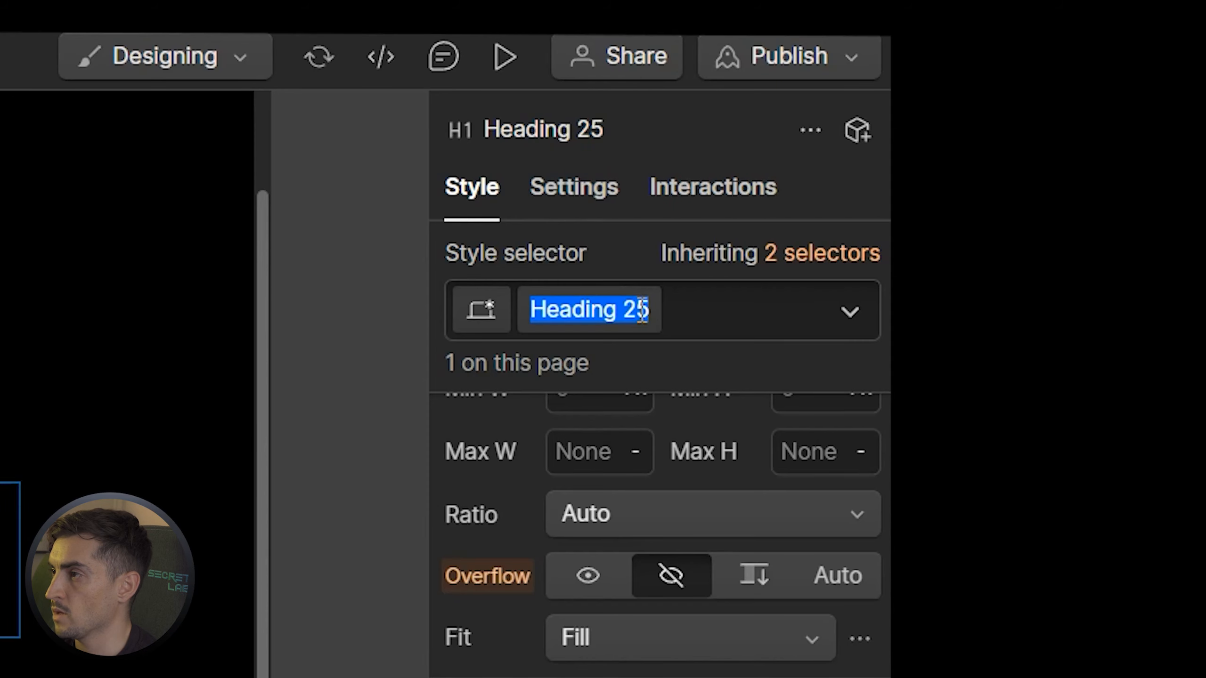
pyautogui.click(647, 312)
pyautogui.click(619, 361)
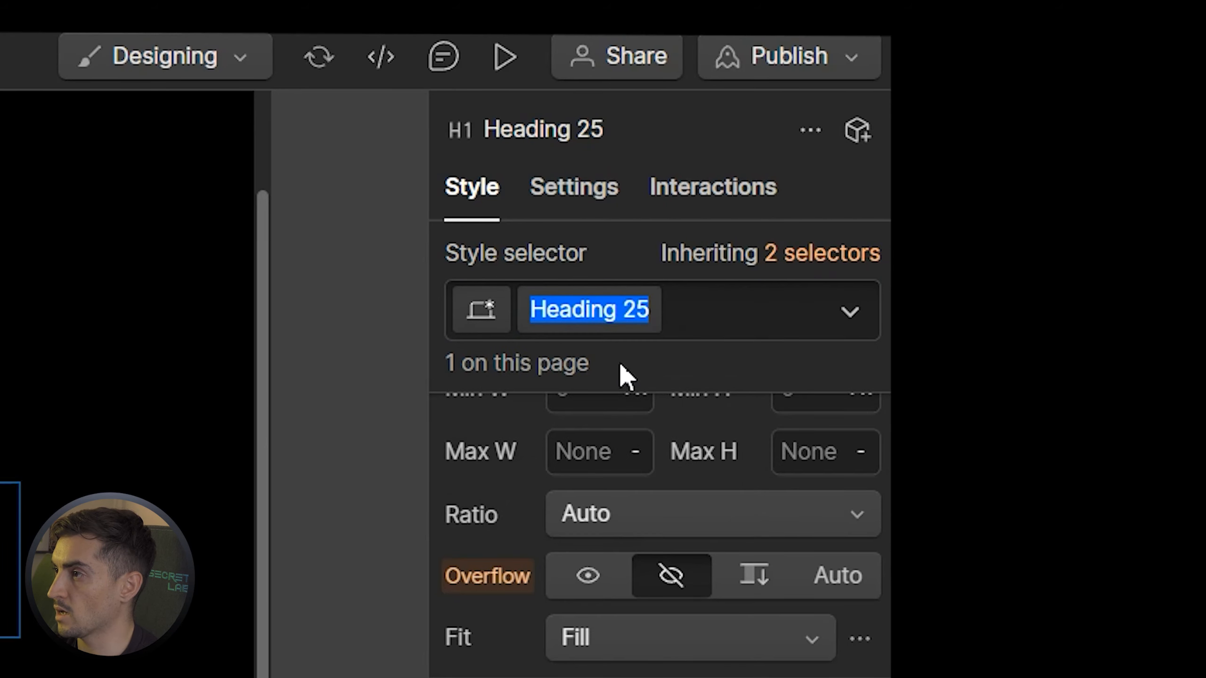
pyautogui.write('h1-primary')
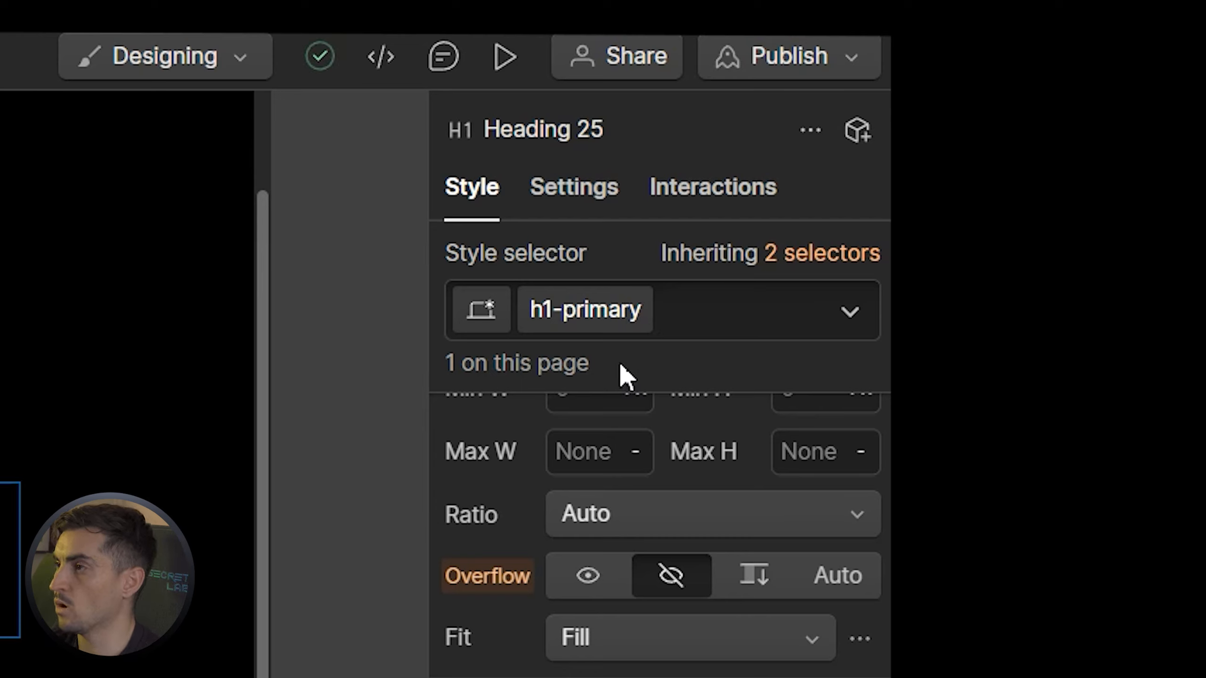
pyautogui.press('BackSpace')
pyautogui.press('BackSpace')
pyautogui.press('BackSpace')
pyautogui.press('BackSpace')
pyautogui.press('BackSpace')
pyautogui.press('BackSpace')
pyautogui.press('BackSpace')
pyautogui.write('heading')
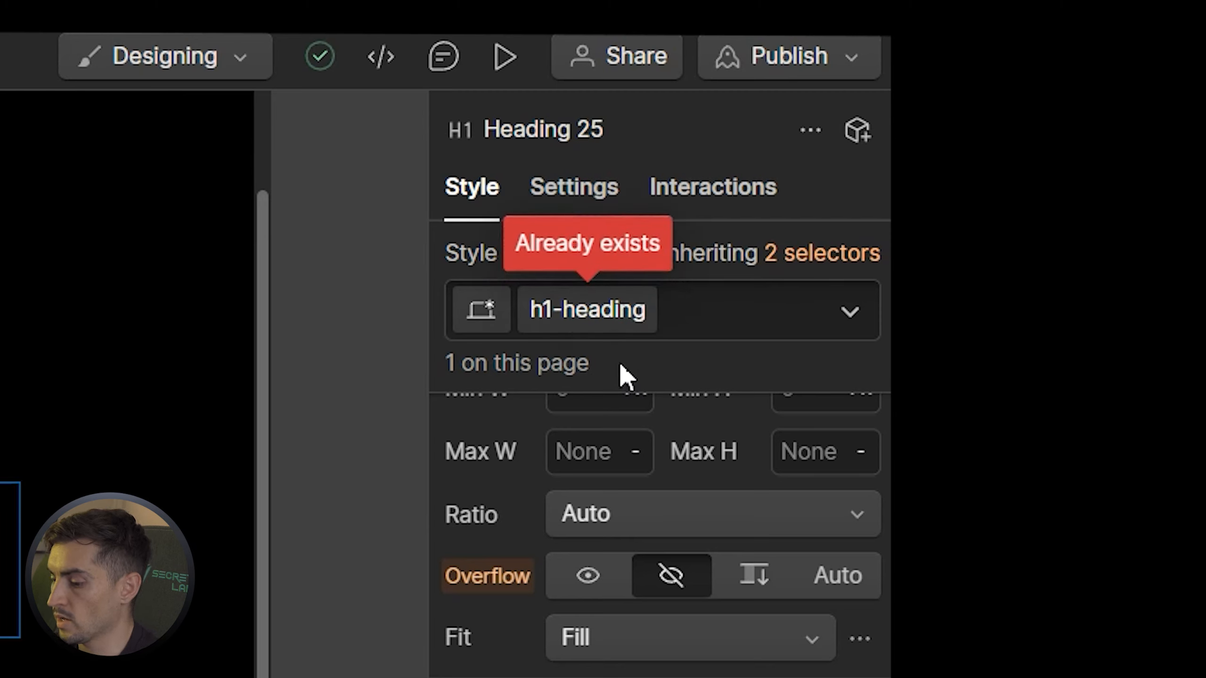
pyautogui.write('-24')
pyautogui.press('BackSpace')
pyautogui.press('BackSpace')
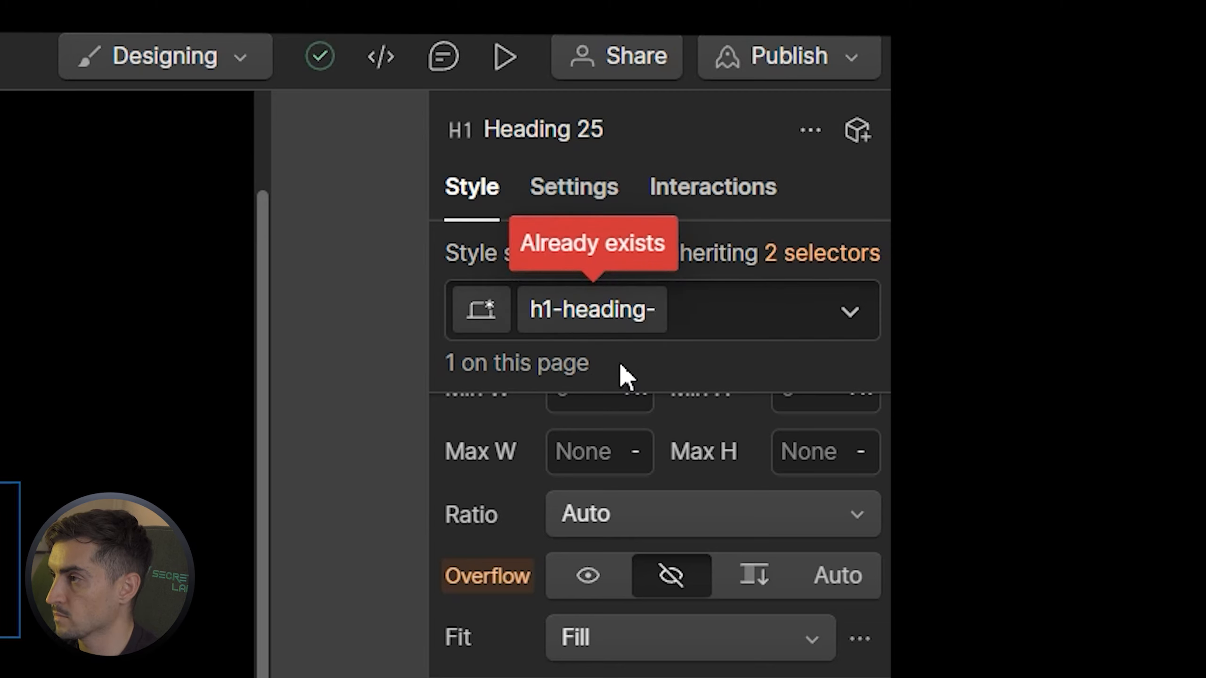
pyautogui.press('BackSpace')
pyautogui.write('2024')
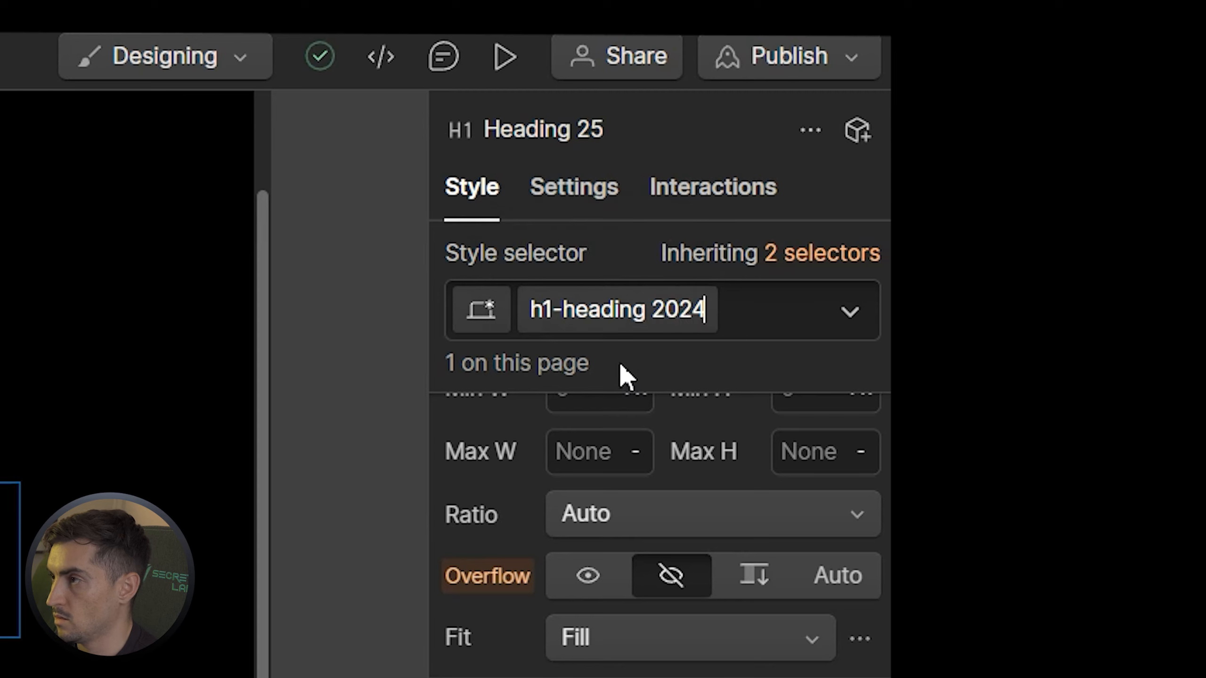
pyautogui.press('Return')
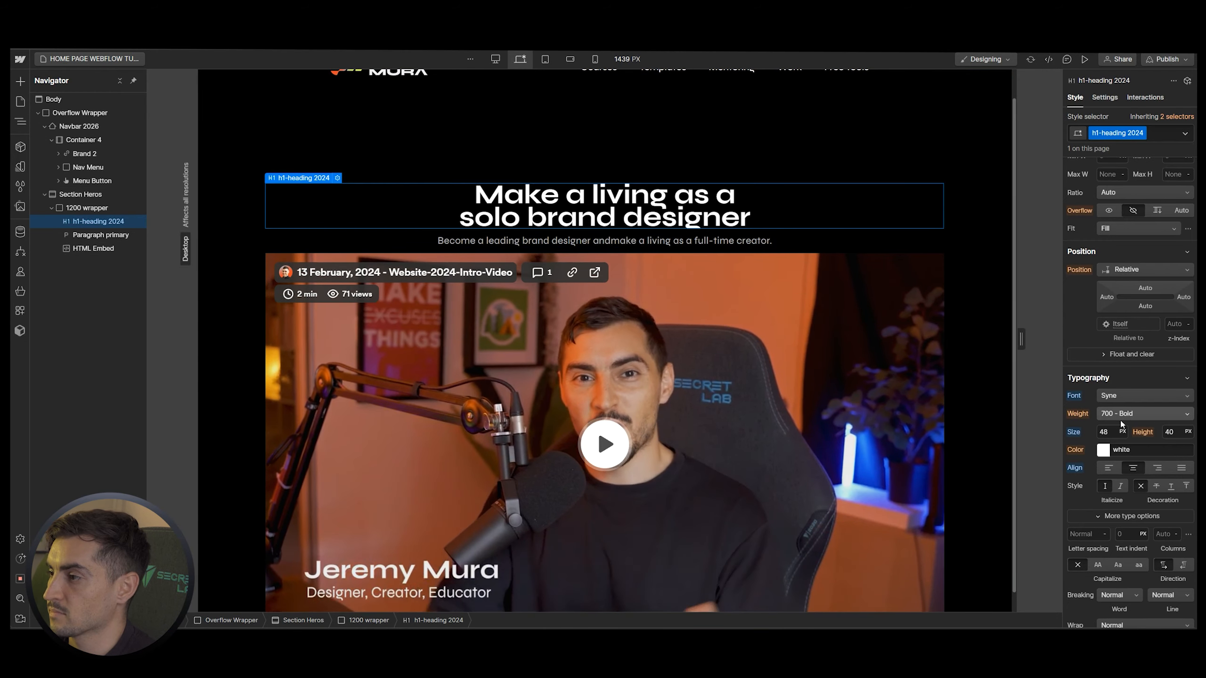
# Set the heading's font size to 3 REM
pyautogui.click(1174, 432)
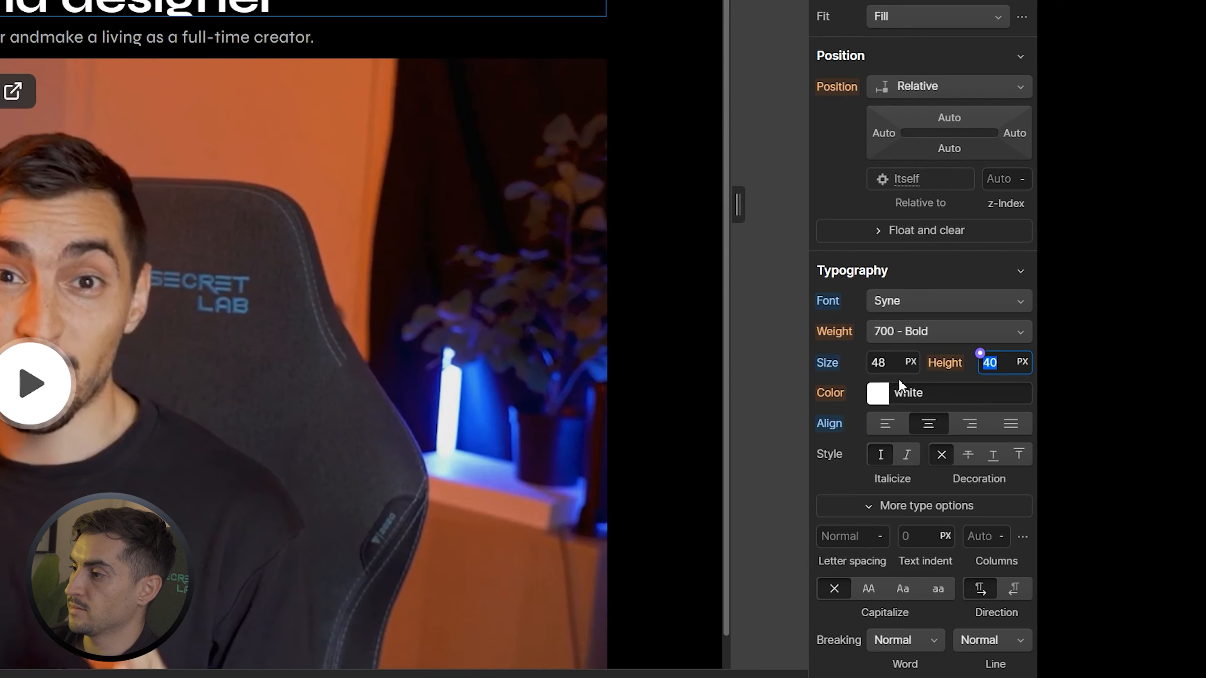
pyautogui.click(1116, 434)
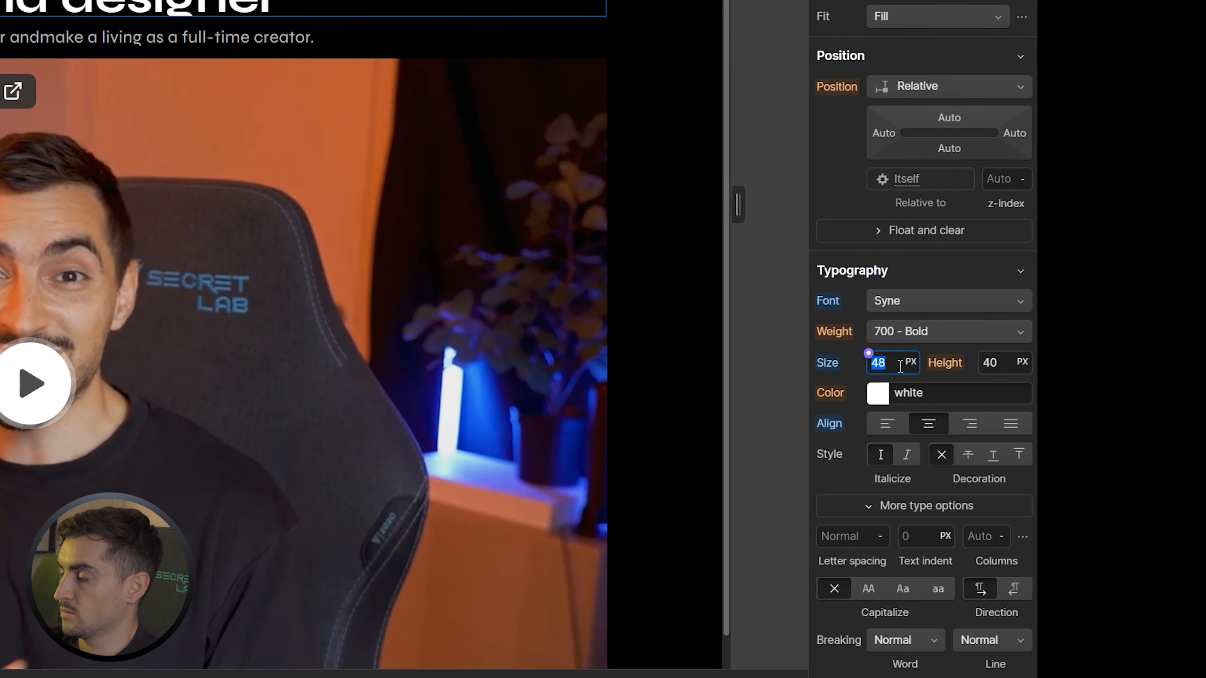
pyautogui.write('3re,m')
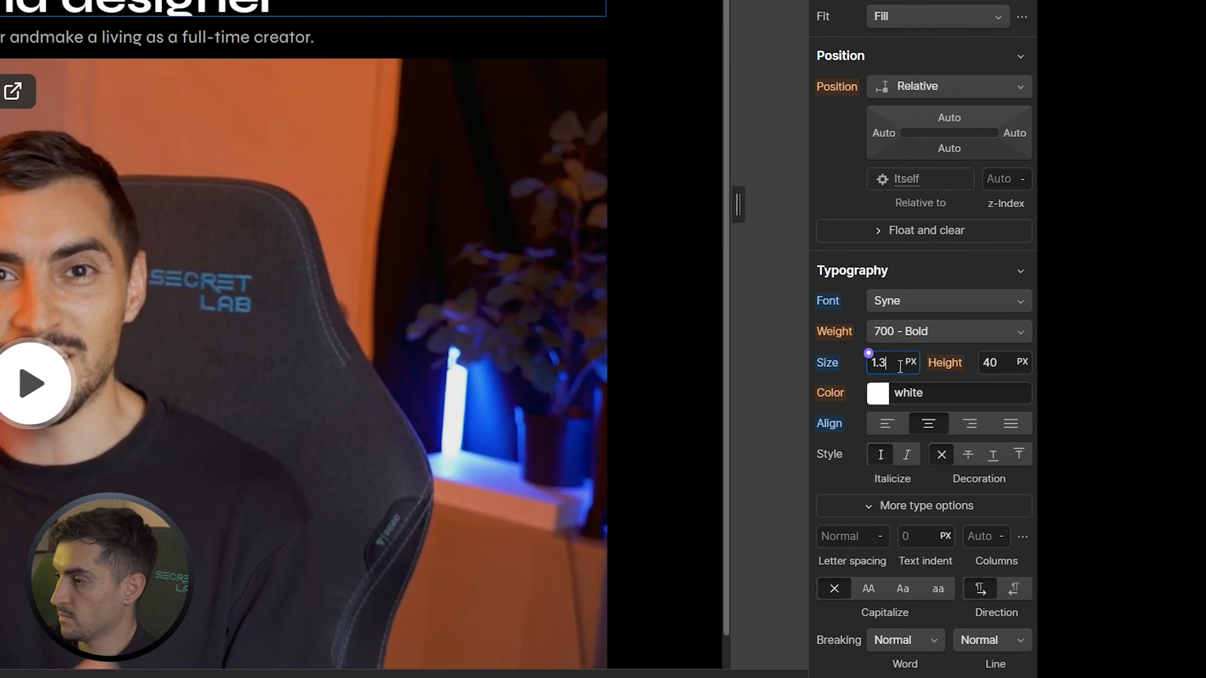
pyautogui.press('BackSpace')
pyautogui.press('BackSpace')
pyautogui.press('BackSpace')
pyautogui.press('BackSpace')
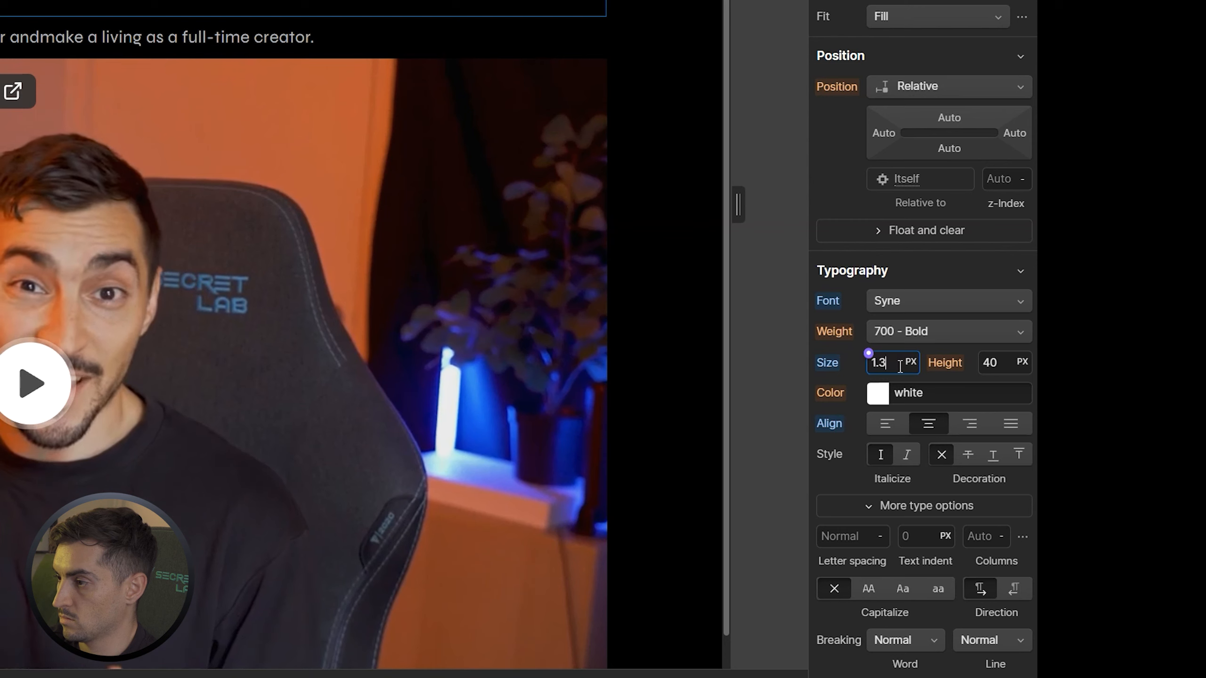
pyautogui.write('rem')
pyautogui.press('Return')
pyautogui.press('BackSpace')
pyautogui.press('BackSpace')
pyautogui.press('BackSpace')
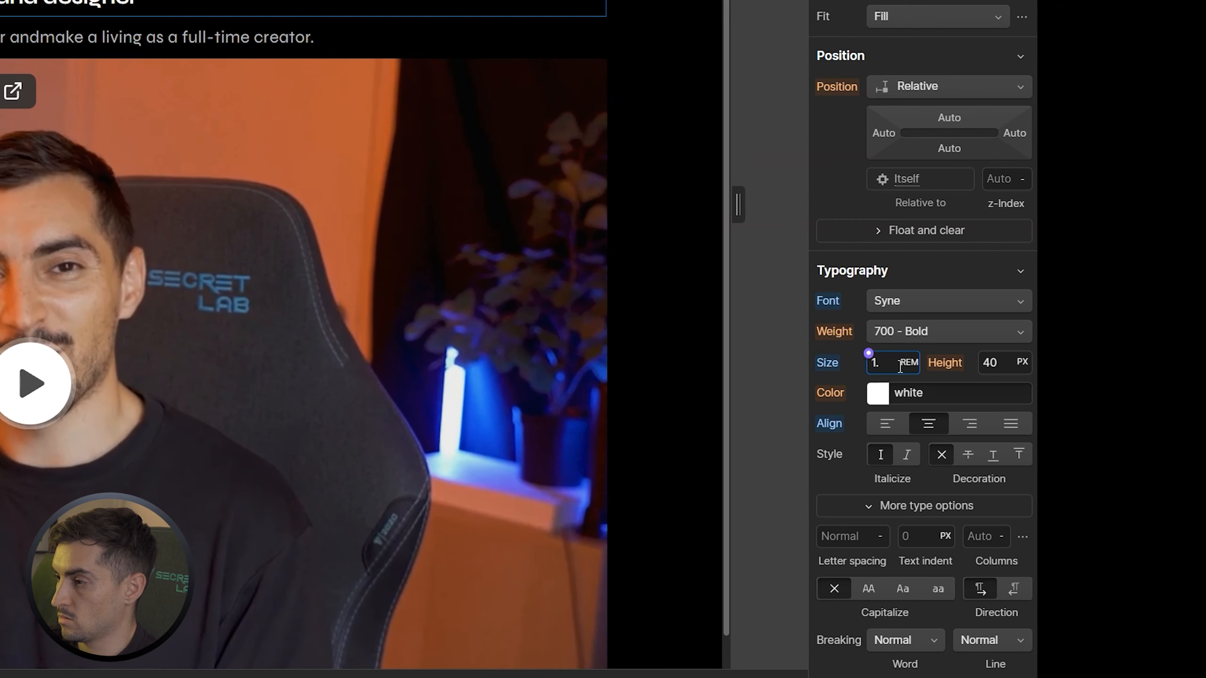
pyautogui.write('2')
pyautogui.press('BackSpace')
pyautogui.write('4')
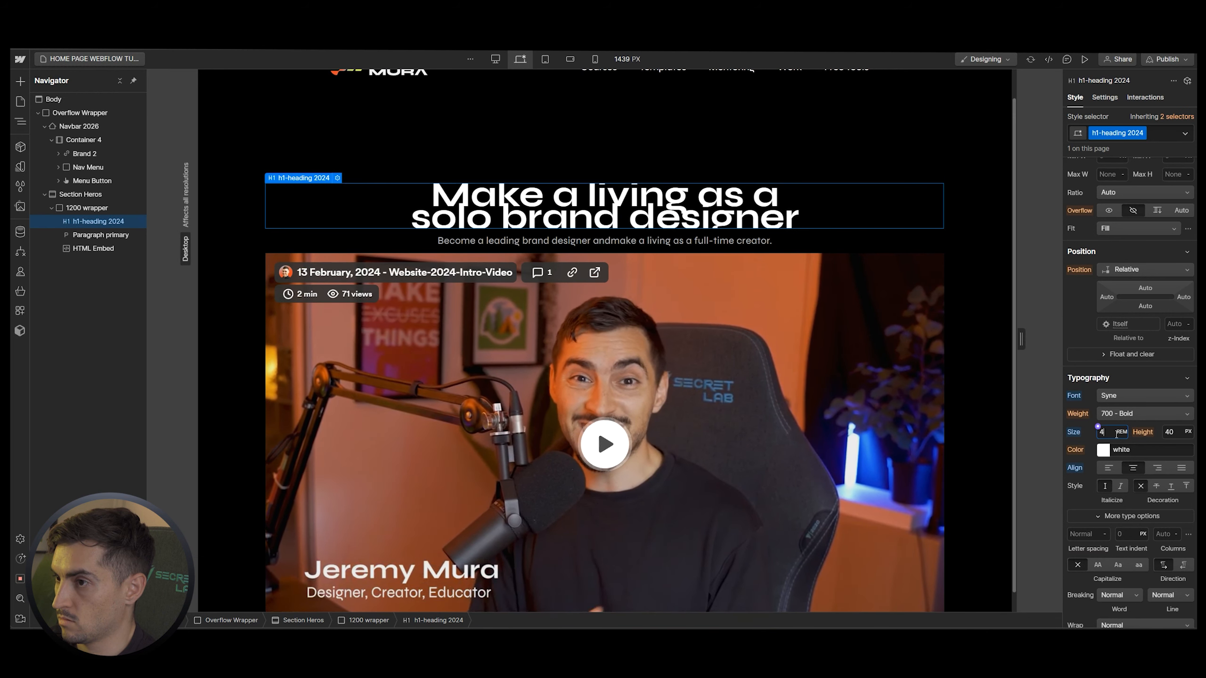
pyautogui.press('BackSpace')
pyautogui.write('3')
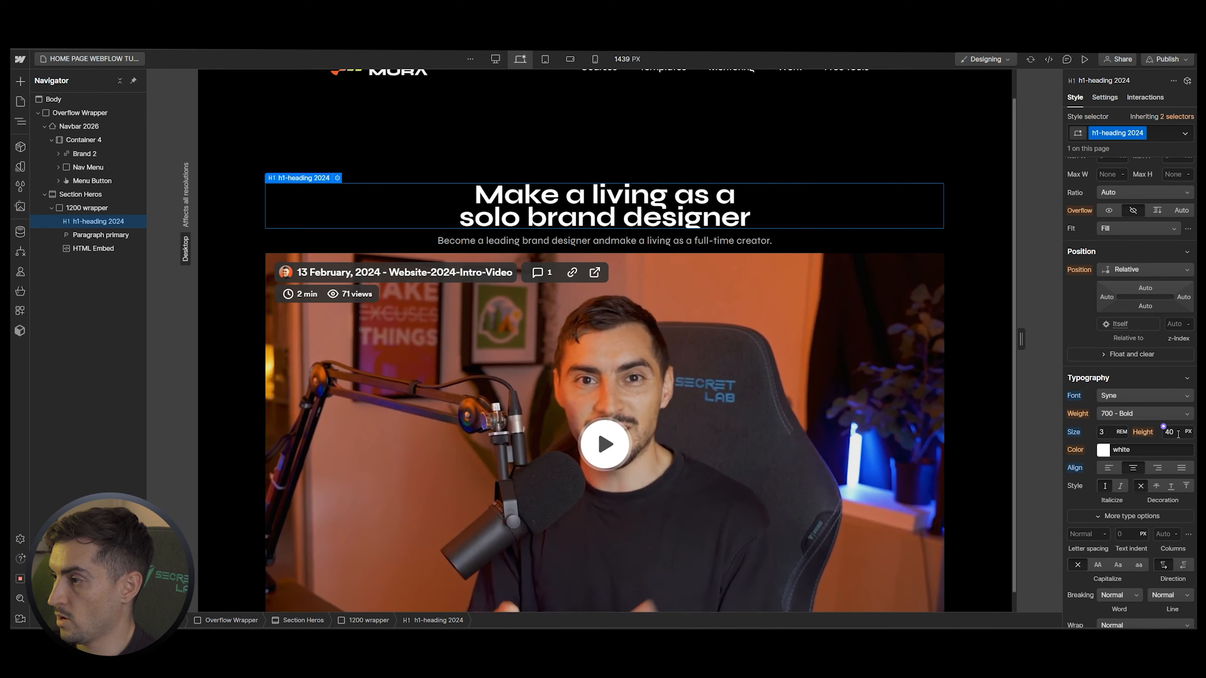
# Set the heading's line height to 2.8 REM
pyautogui.click(1173, 432)
pyautogui.write('2')
pyautogui.press('BackSpace')
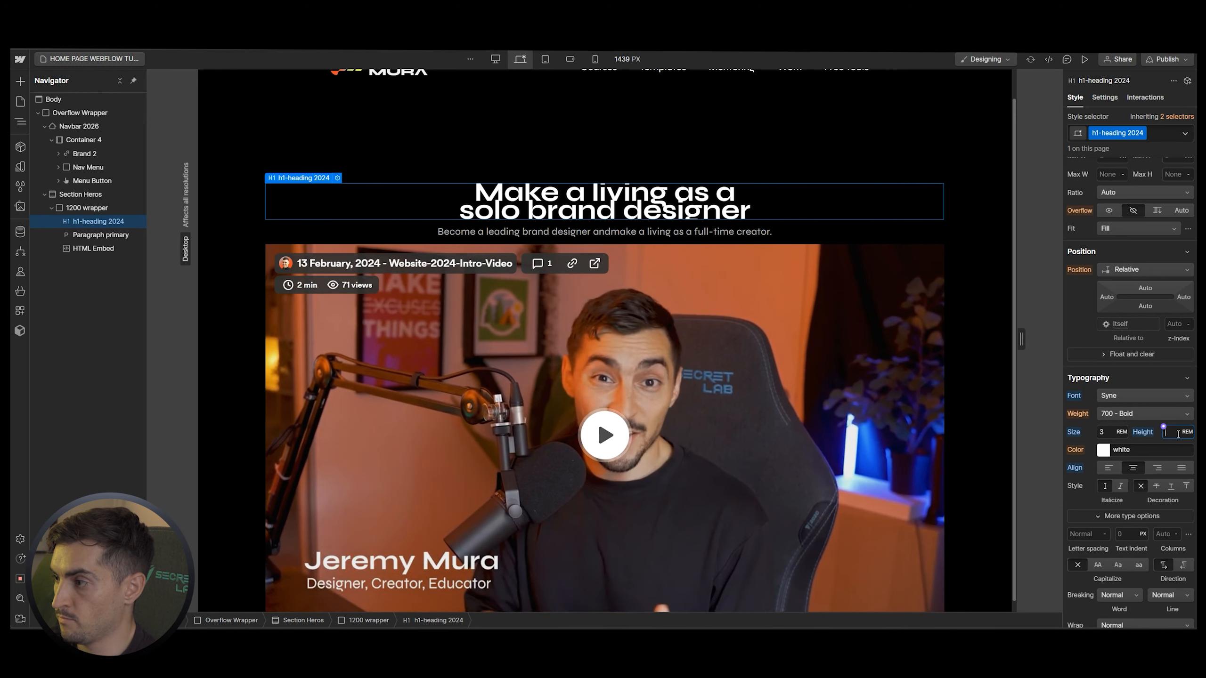
pyautogui.write('2.8')
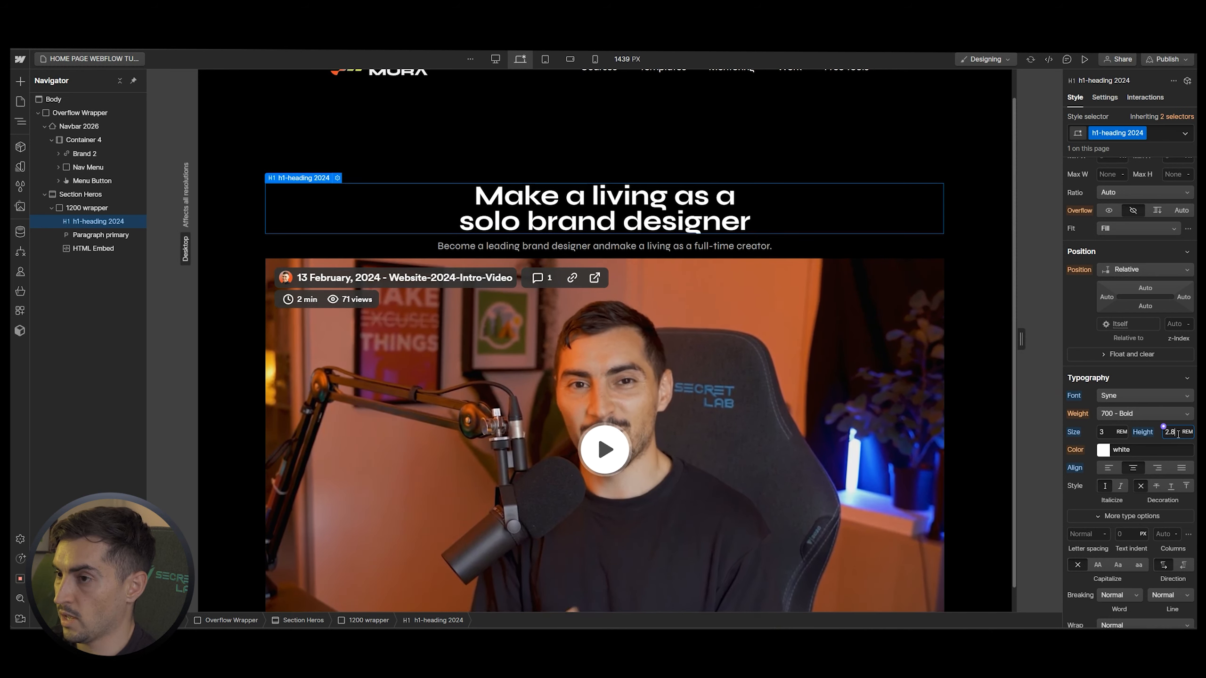
pyautogui.click(1147, 379)
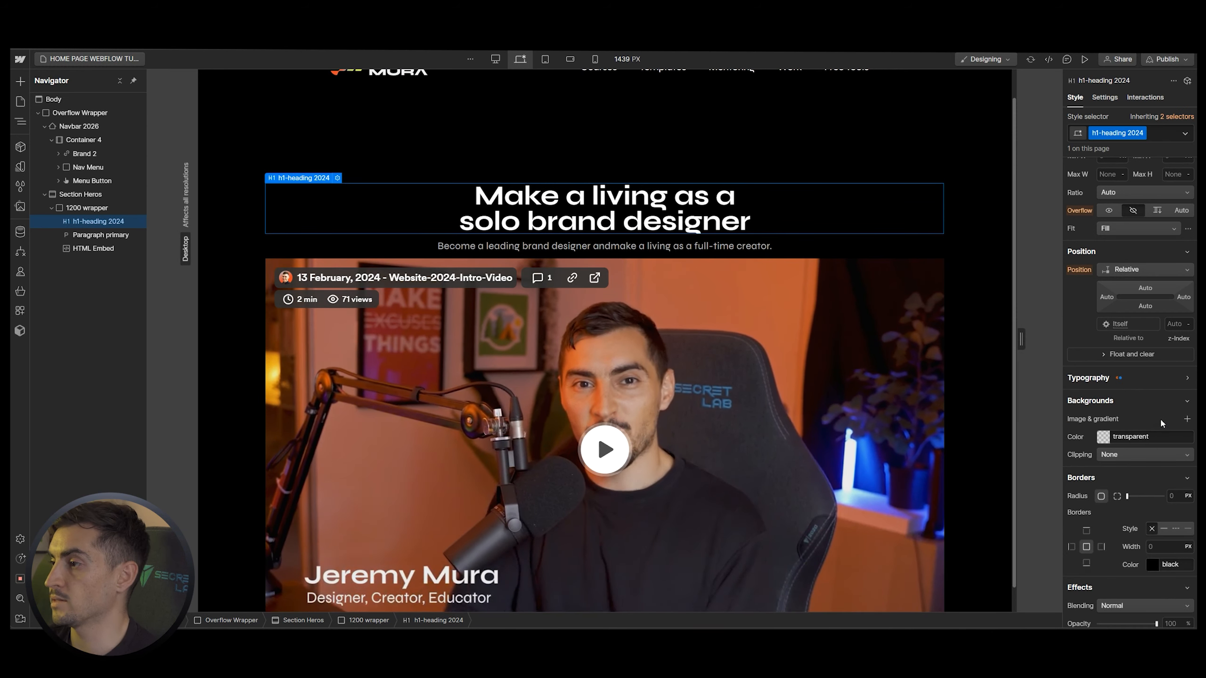
pyautogui.click(1089, 379)
pyautogui.scroll(1, 697, 170)
# Wrap the video HTML Embed in a new div block with a 50 top margin
pyautogui.click(859, 330)
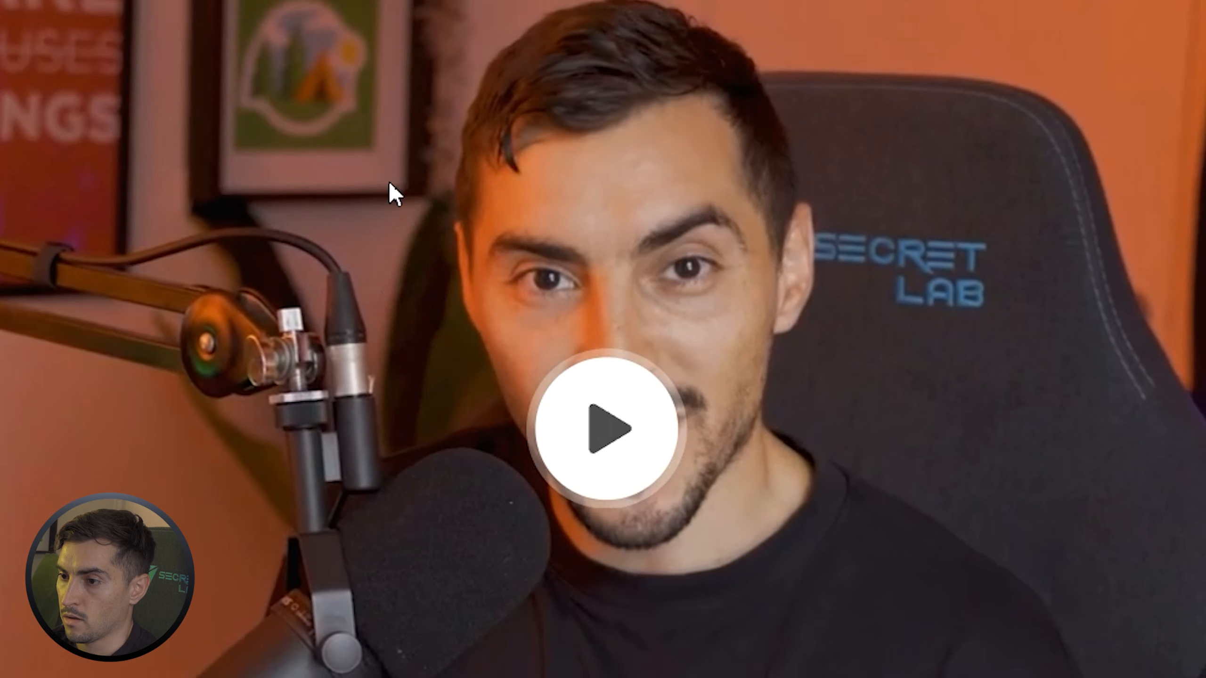
pyautogui.rightClick(524, 391)
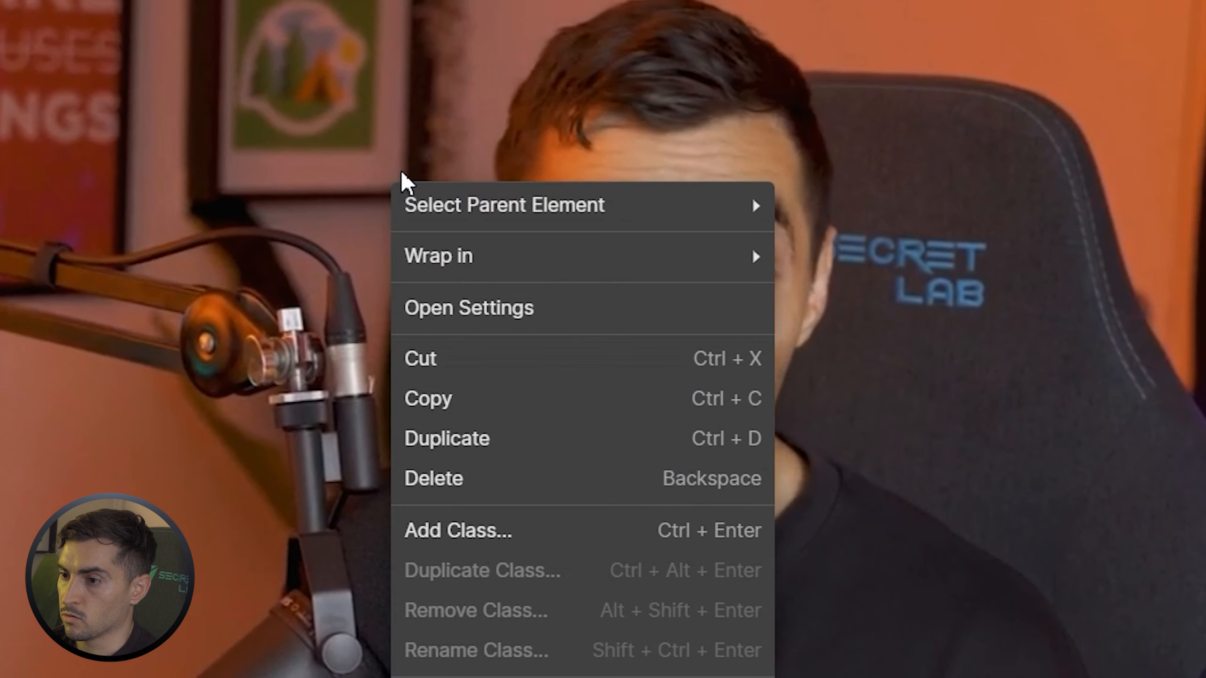
pyautogui.moveTo(540, 412)
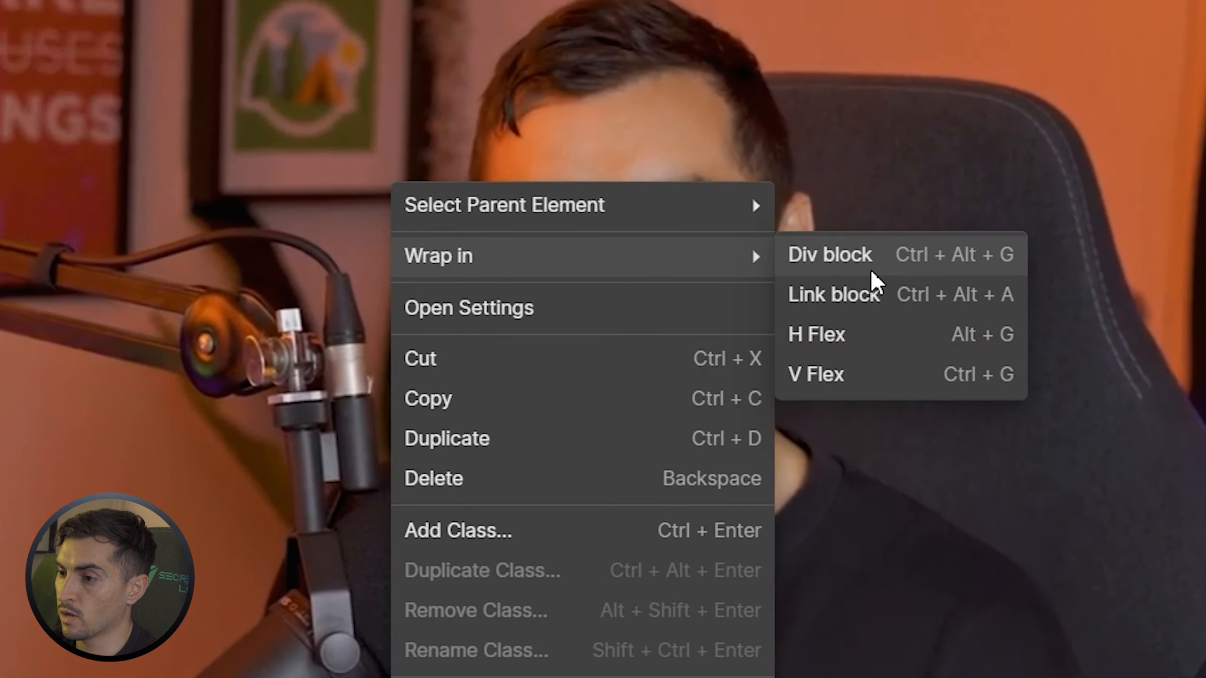
pyautogui.click(871, 268)
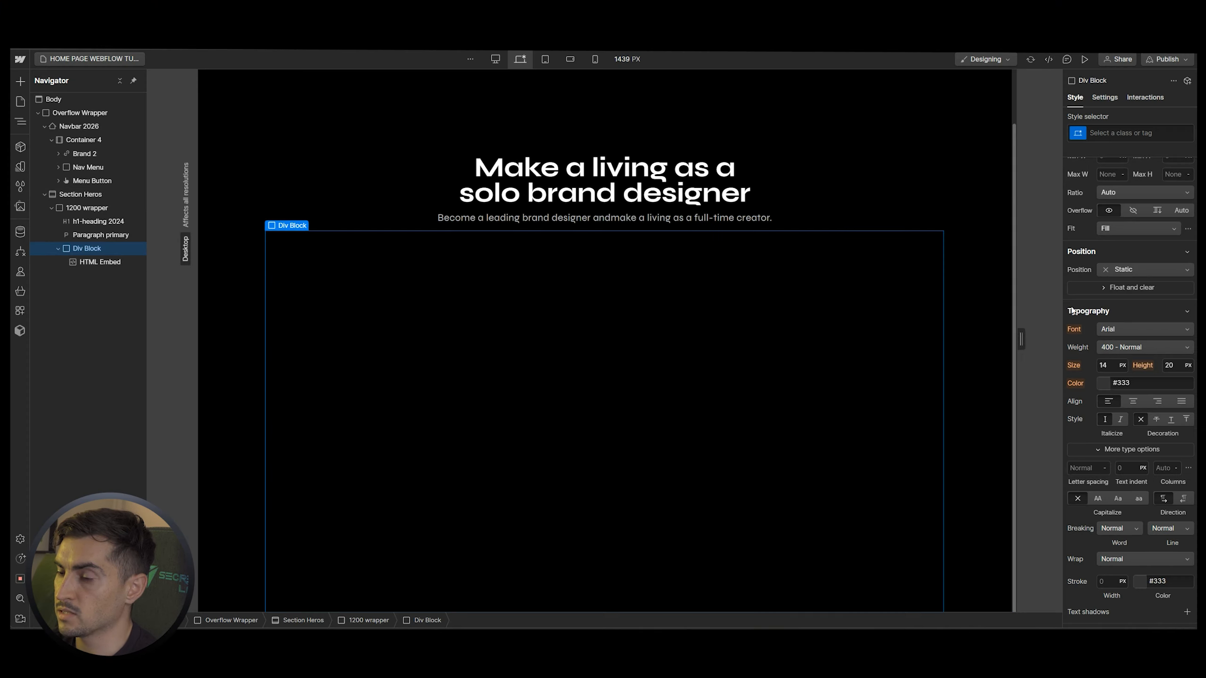
pyautogui.scroll(4, 1072, 309)
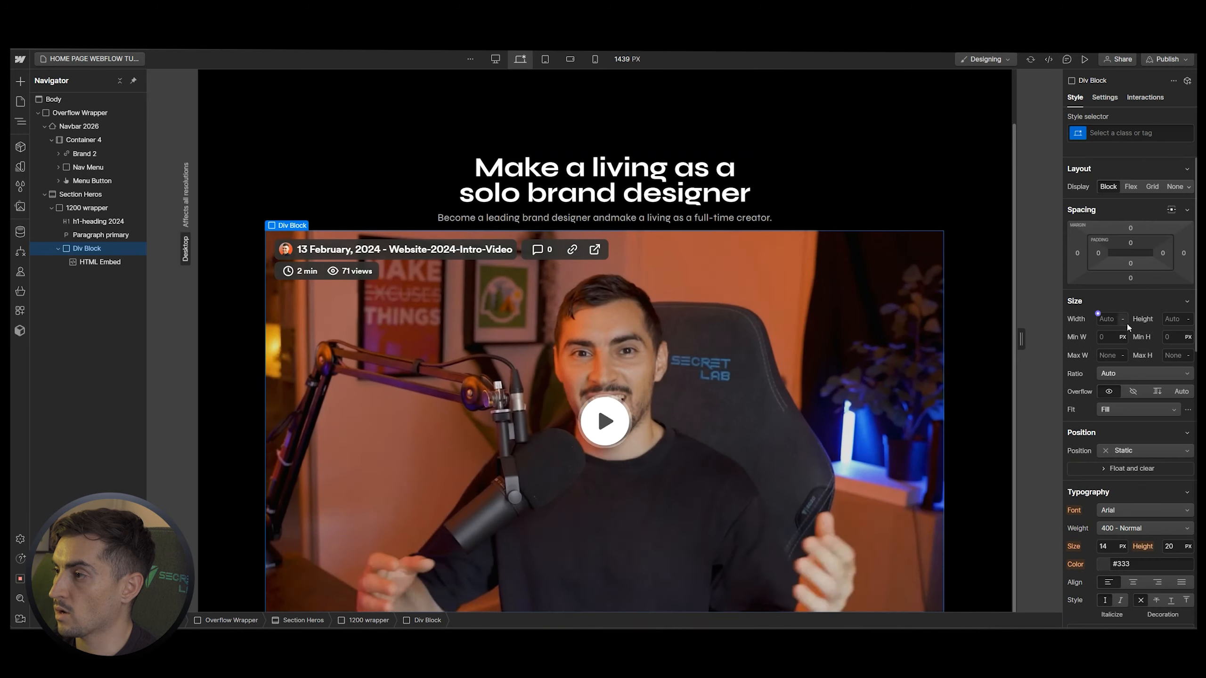
pyautogui.click(1132, 229)
pyautogui.write('50')
pyautogui.press('Return')
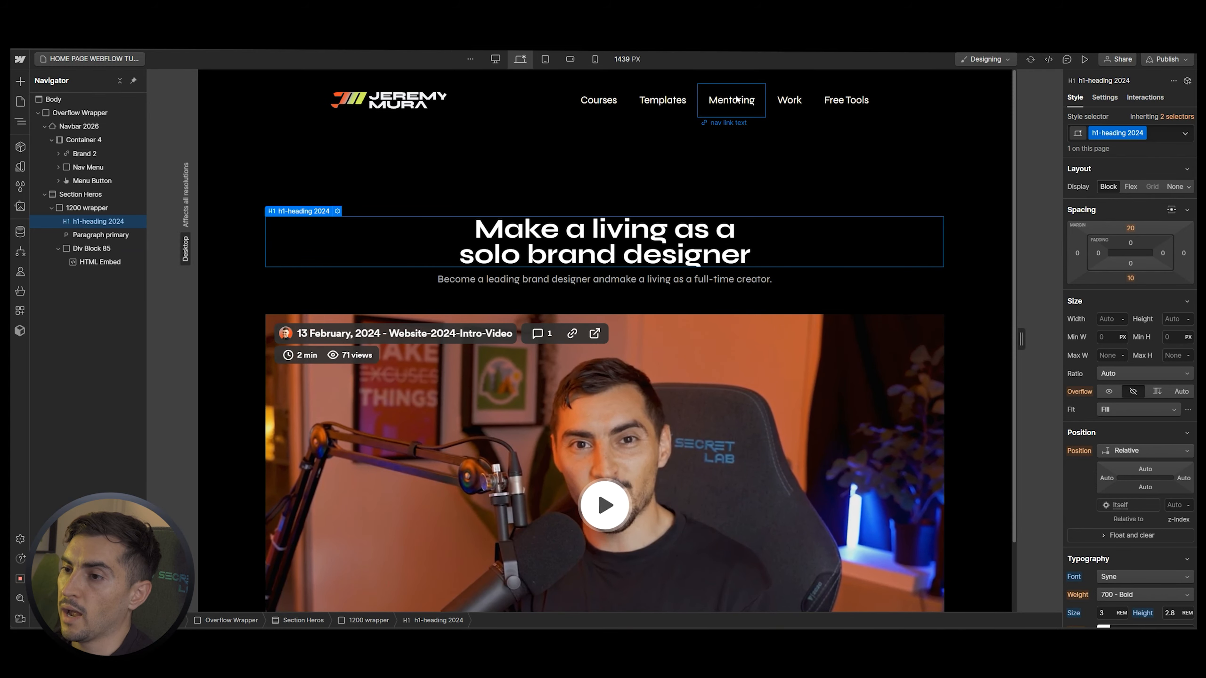
# Add a new Section after the hero section via Quick Find
pyautogui.scroll(-2, 721, 154)
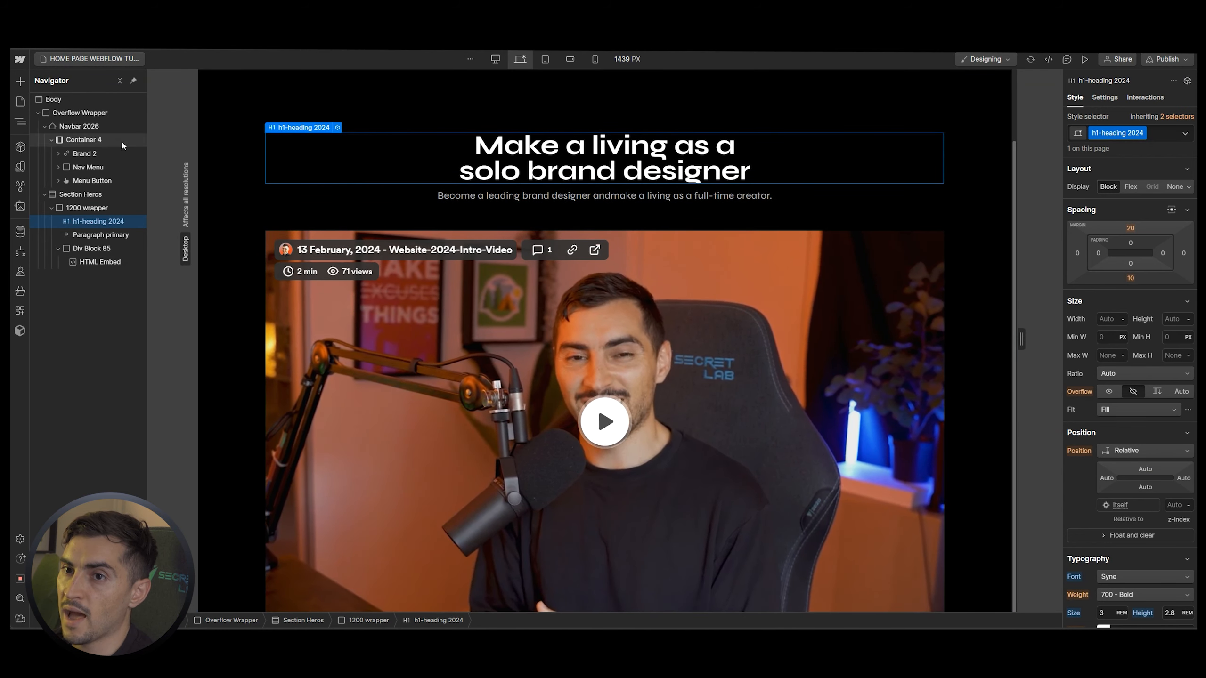
pyautogui.click(44, 195)
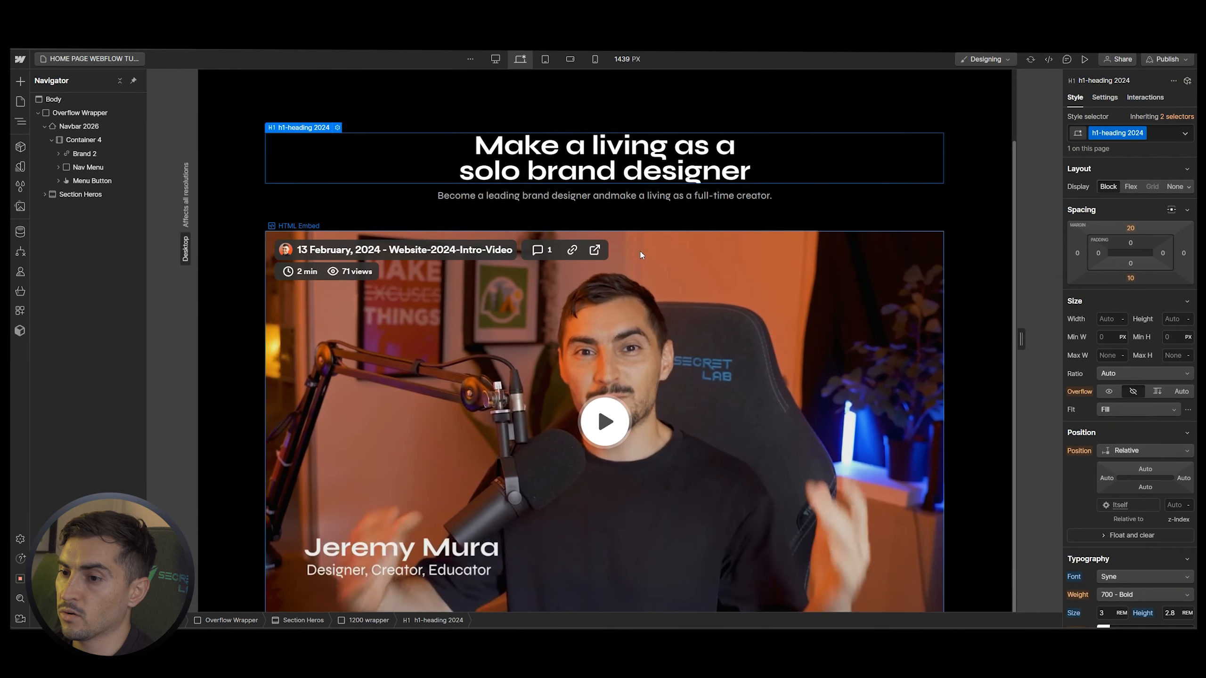
pyautogui.click(76, 195)
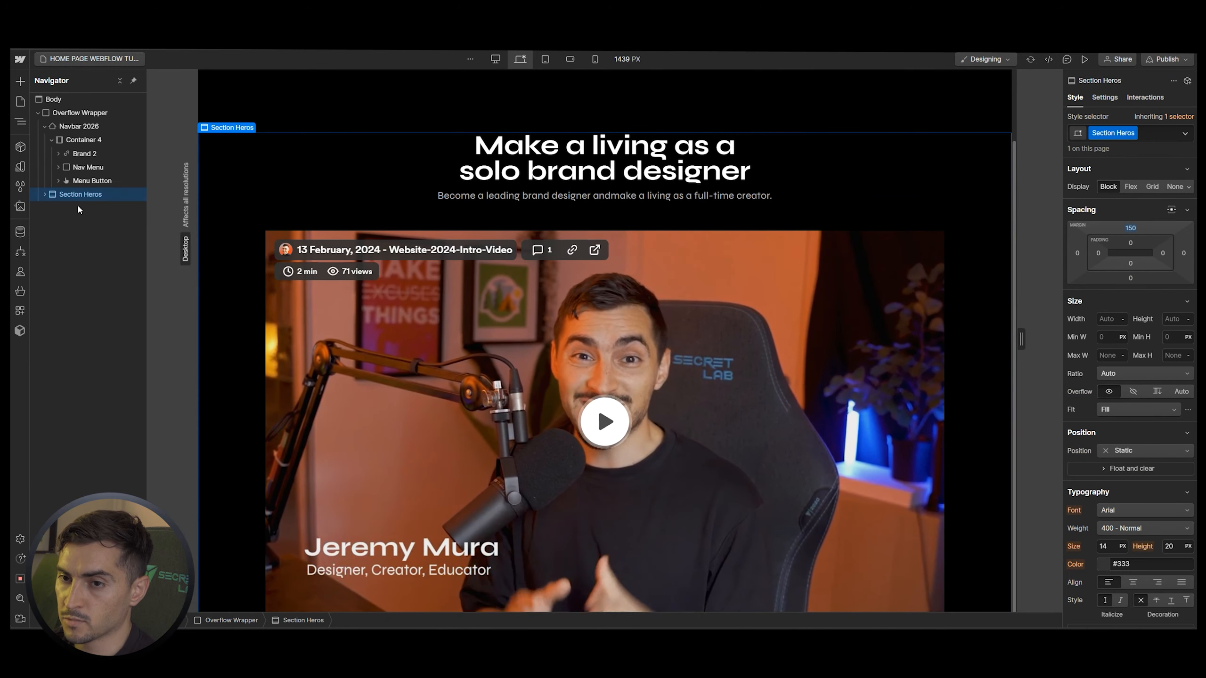
pyautogui.hotkey('ctrl', 'e')
pyautogui.write('sect')
pyautogui.press('Return')
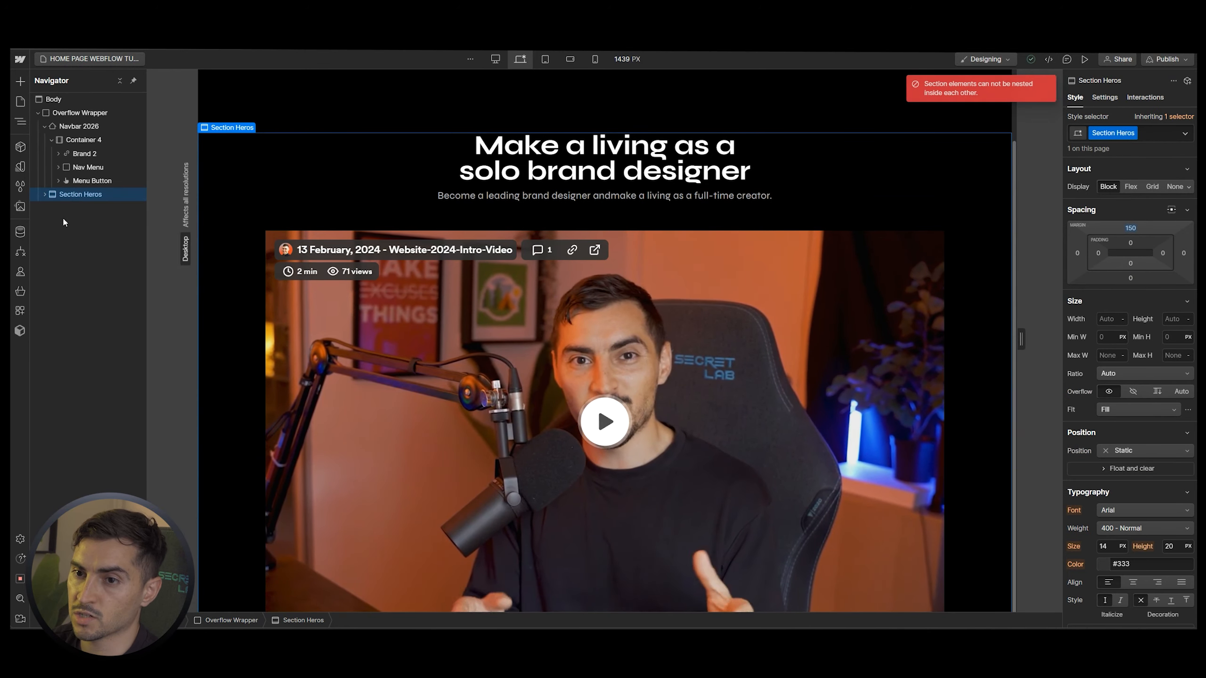
pyautogui.click(52, 99)
pyautogui.hotkey('ctrl', 'e')
# Add a new section containing a div with the existing 1200 wrapper class
pyautogui.write('sect')
pyautogui.press('Return')
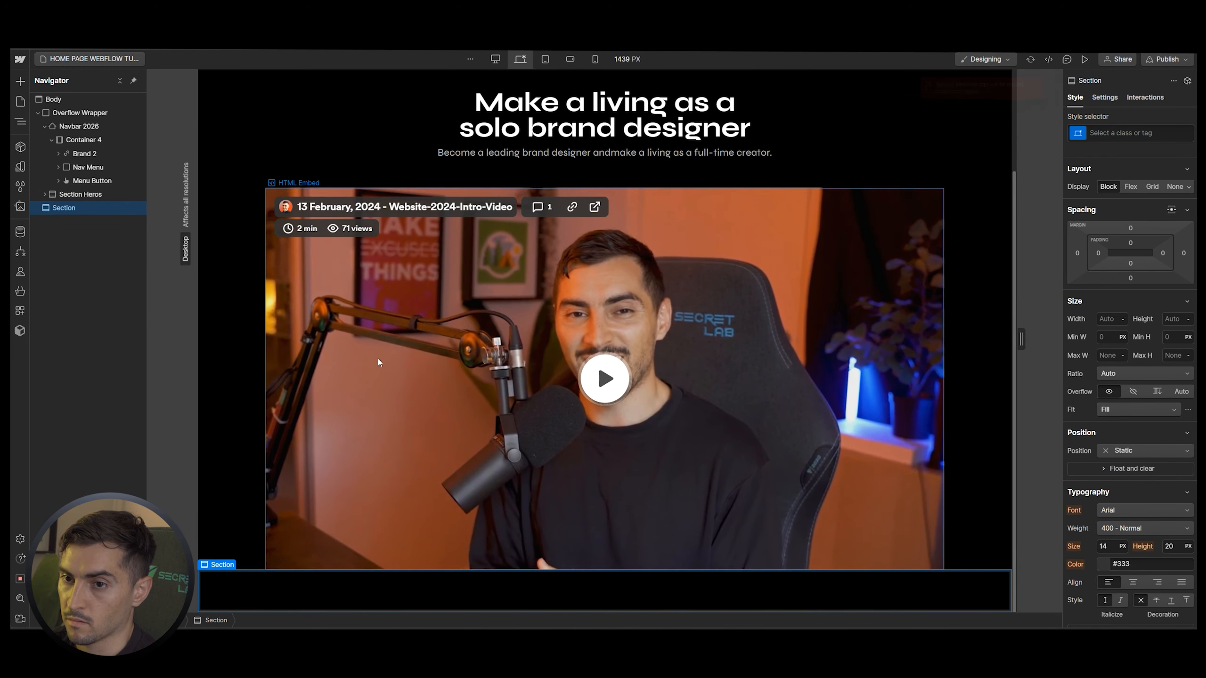
pyautogui.hotkey('ctrl', 'e')
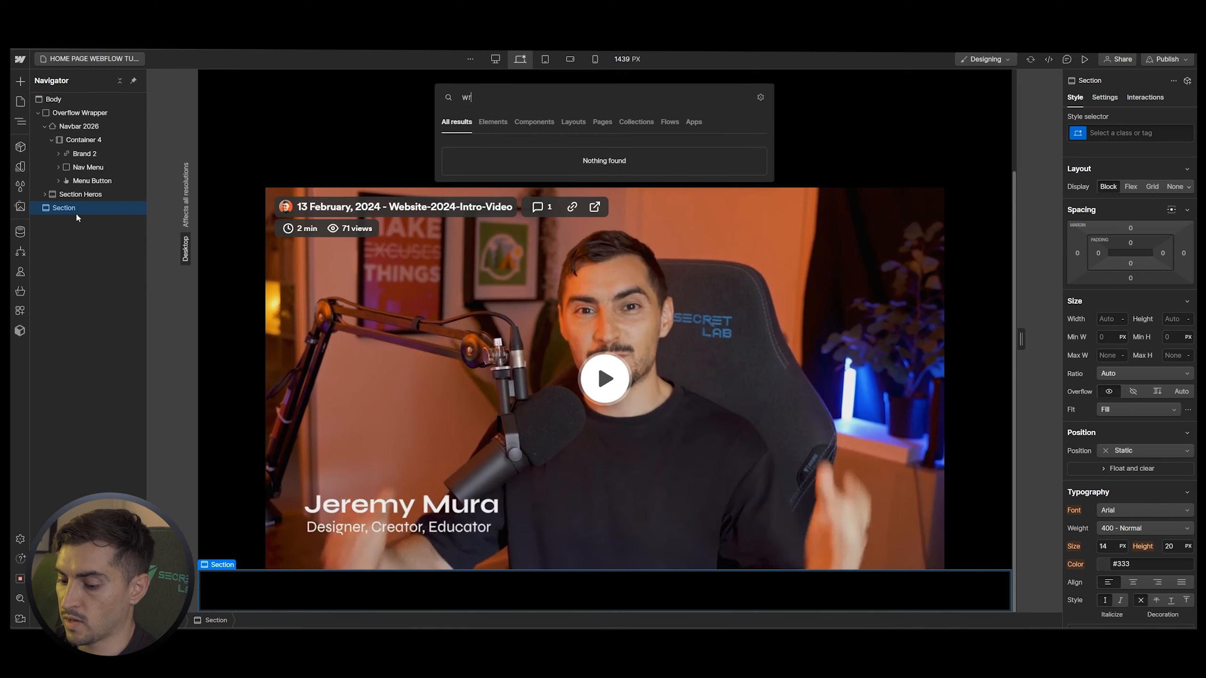
pyautogui.write('div')
pyautogui.press('Return')
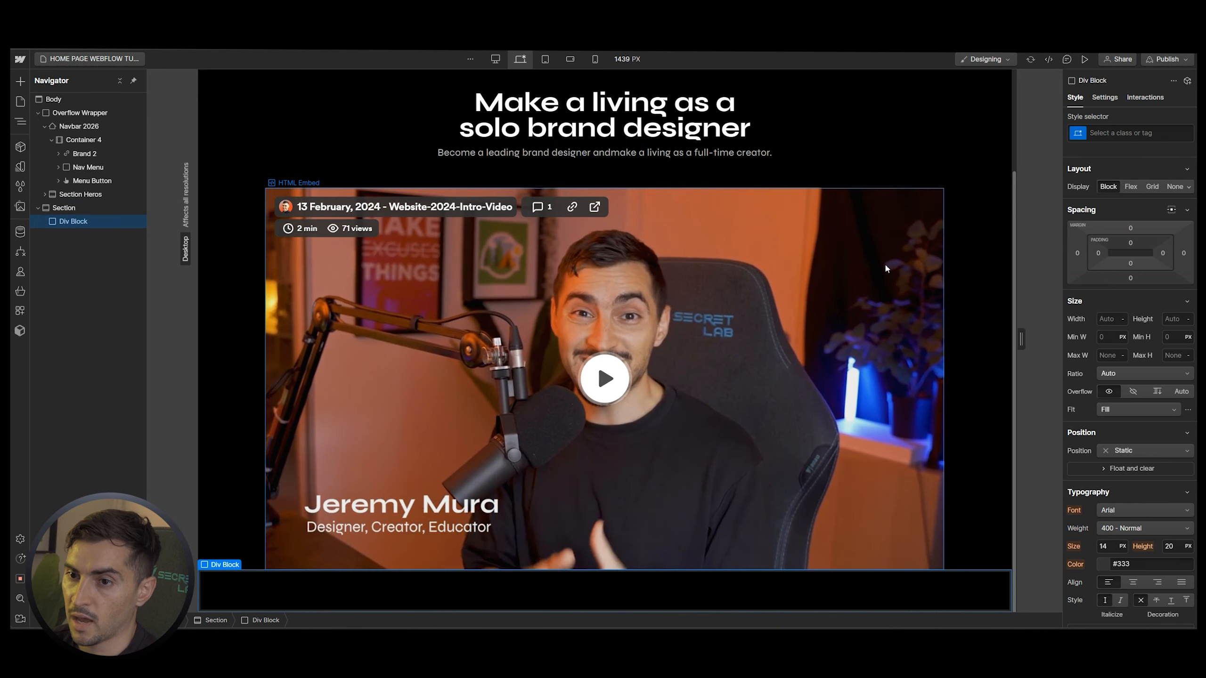
pyautogui.hotkey('ctrl', 'Return')
pyautogui.write('wrapper')
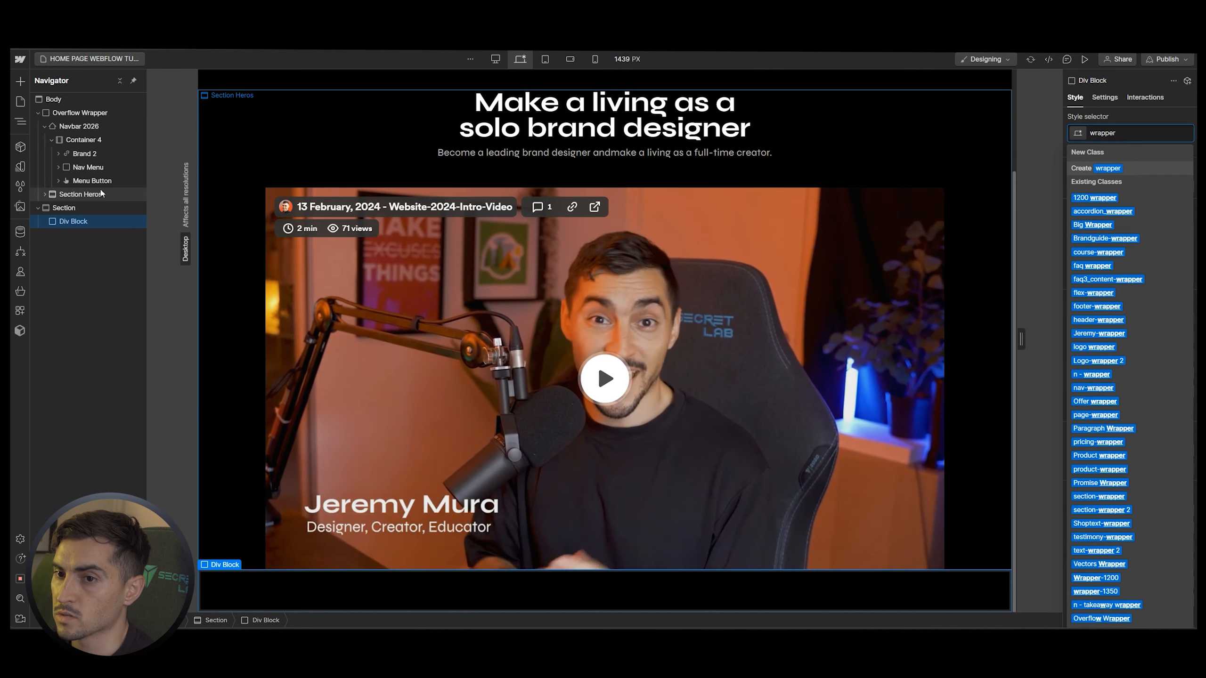
pyautogui.click(45, 194)
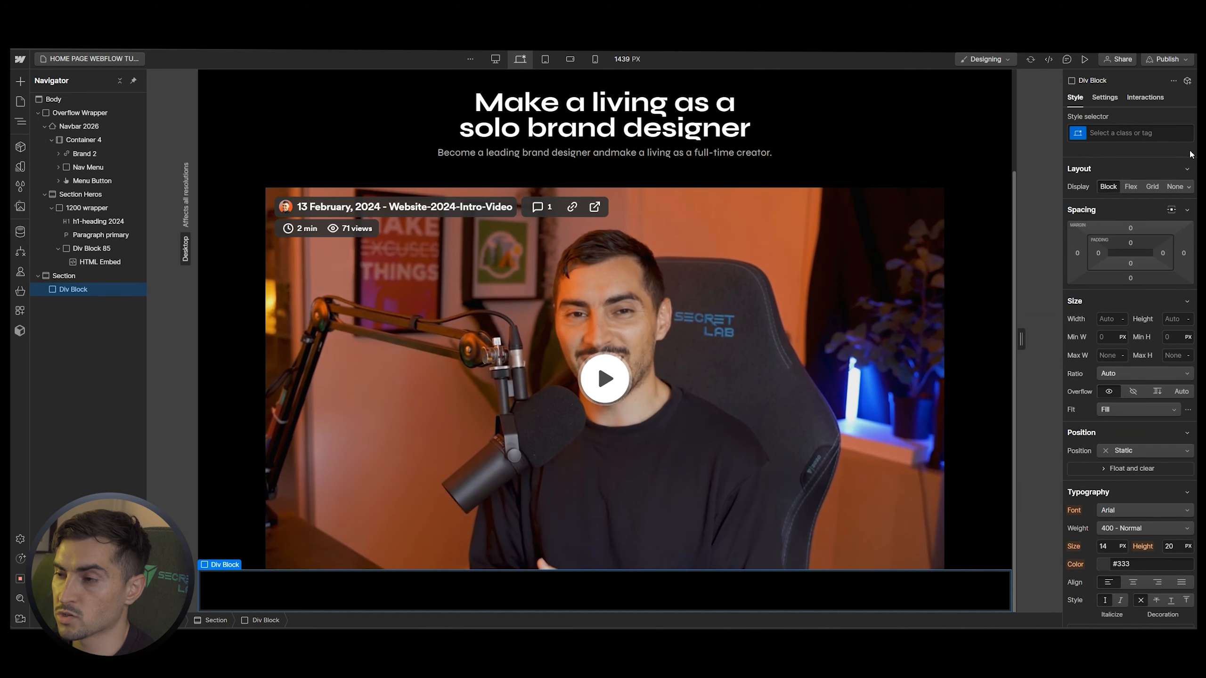
pyautogui.click(1139, 136)
pyautogui.write('1200')
pyautogui.press('Down')
pyautogui.press('Return')
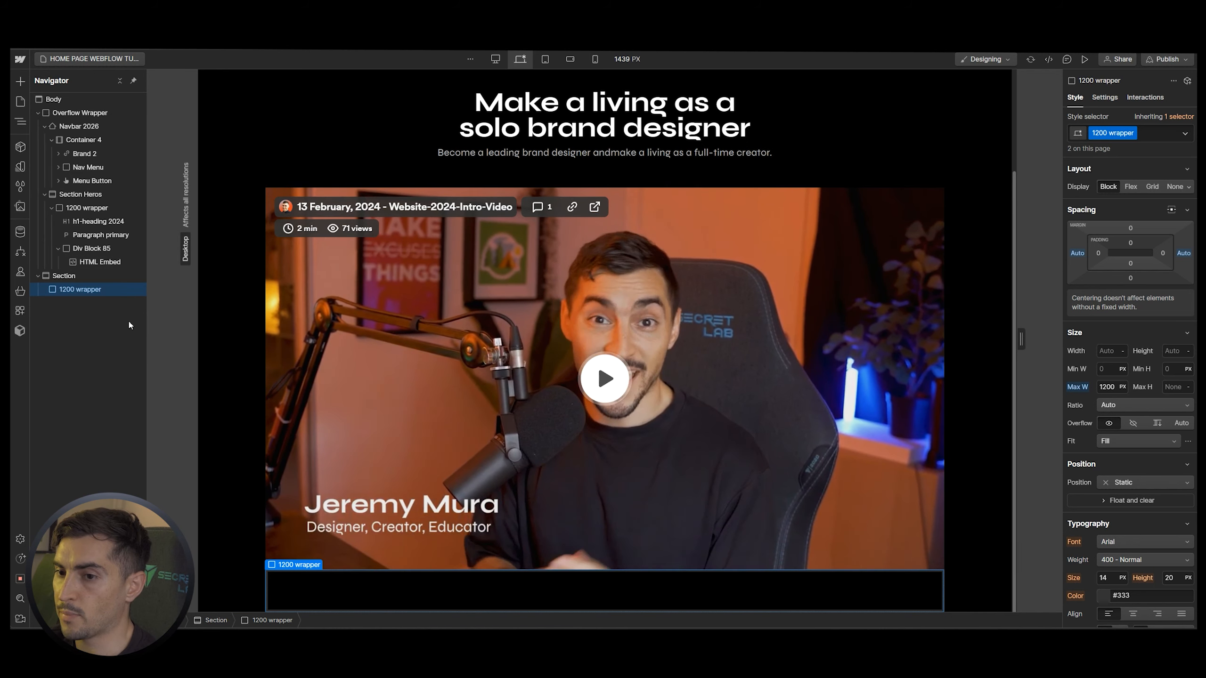
# Insert an H2 heading into the 1200 wrapper
pyautogui.hotkey('ctrl', 'k')
pyautogui.write('h2')
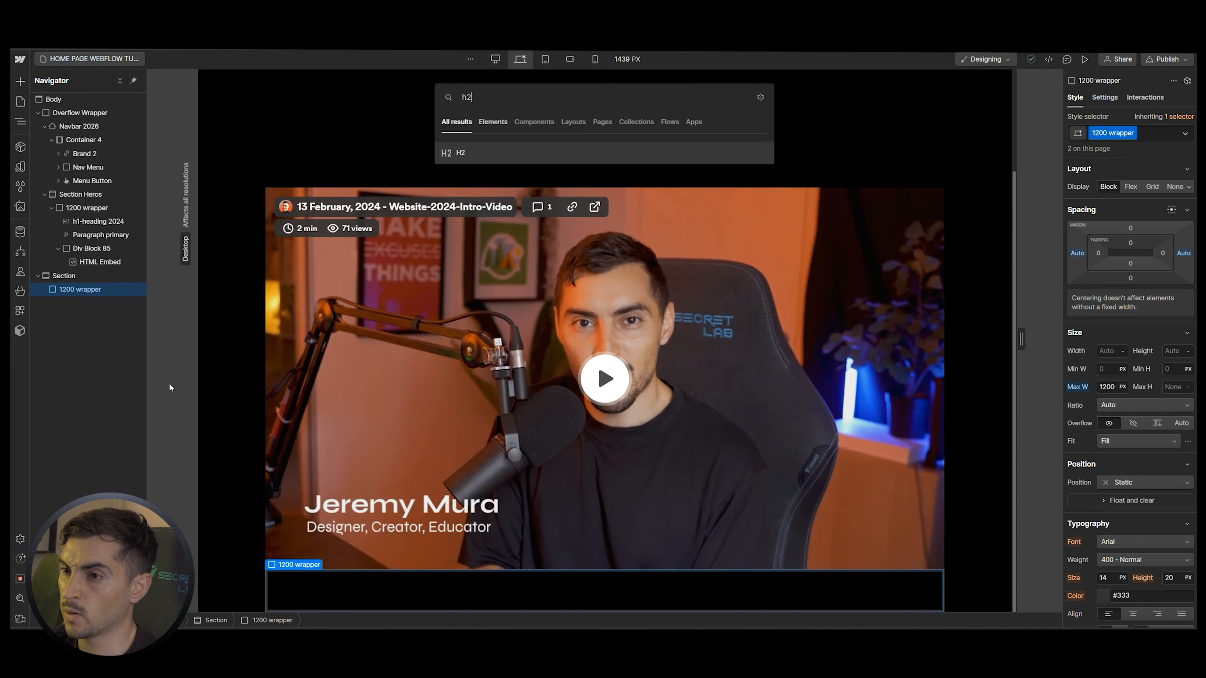
pyautogui.press('Return')
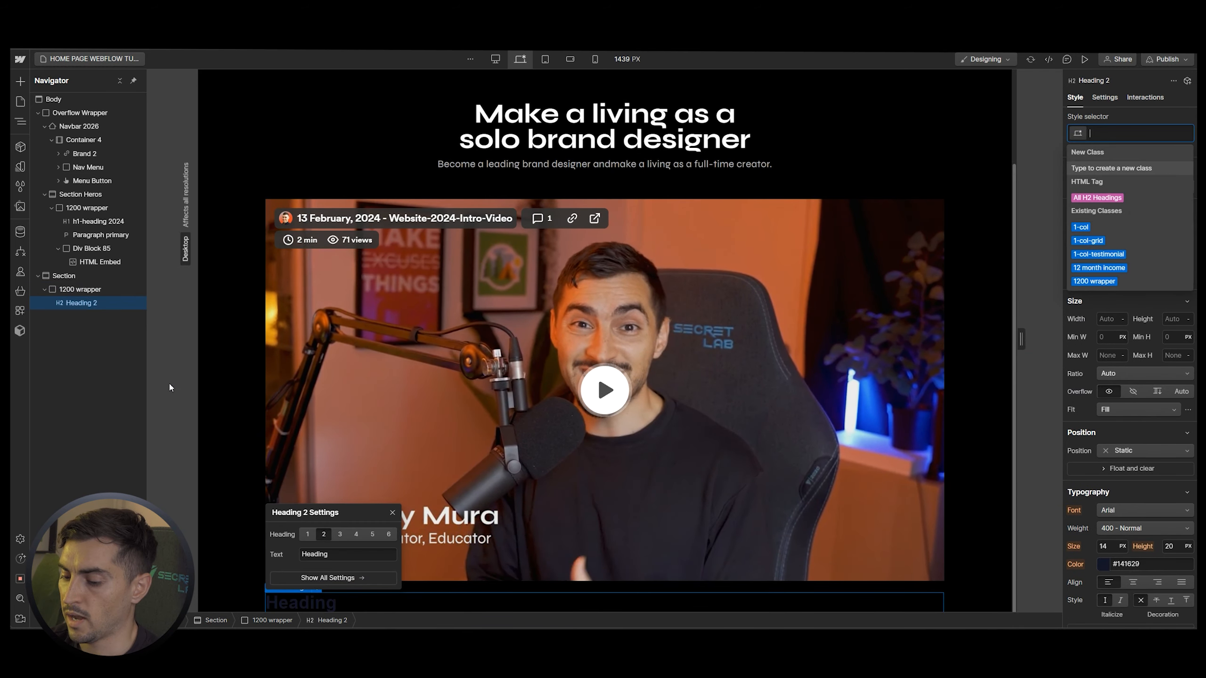
pyautogui.click(326, 403)
pyautogui.click(330, 597)
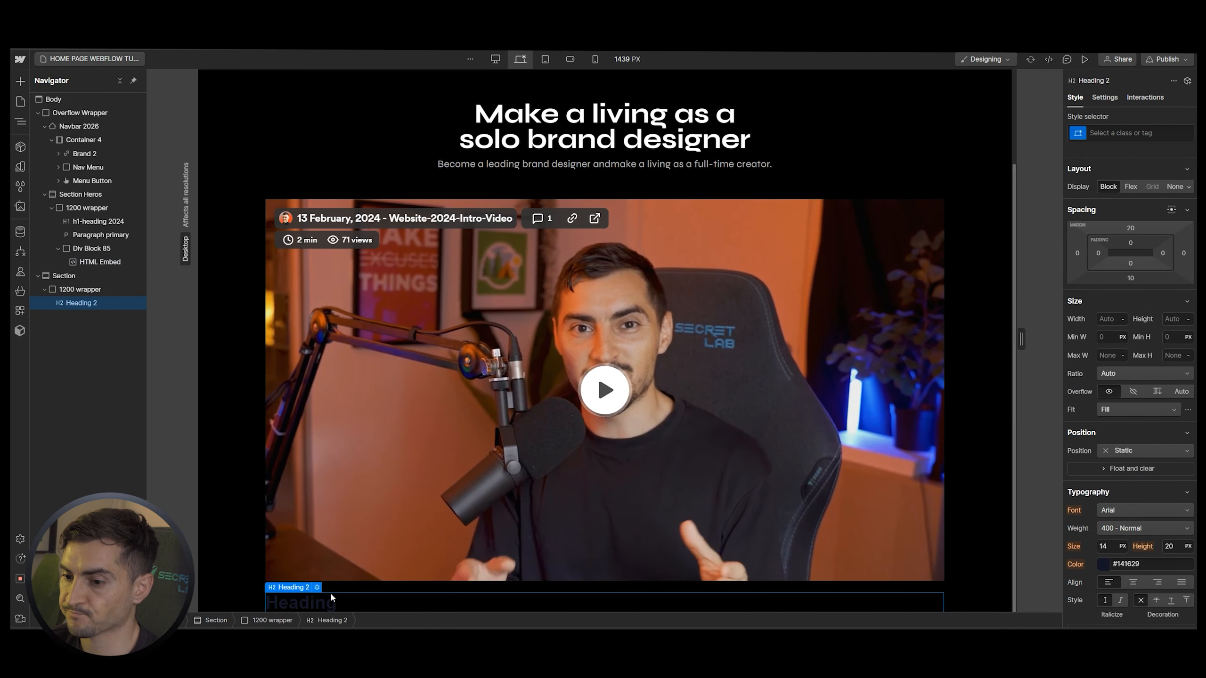
# Add another section to the body with a 150 top margin
pyautogui.click(56, 98)
pyautogui.hotkey('ctrl', 'e')
pyautogui.write('sect')
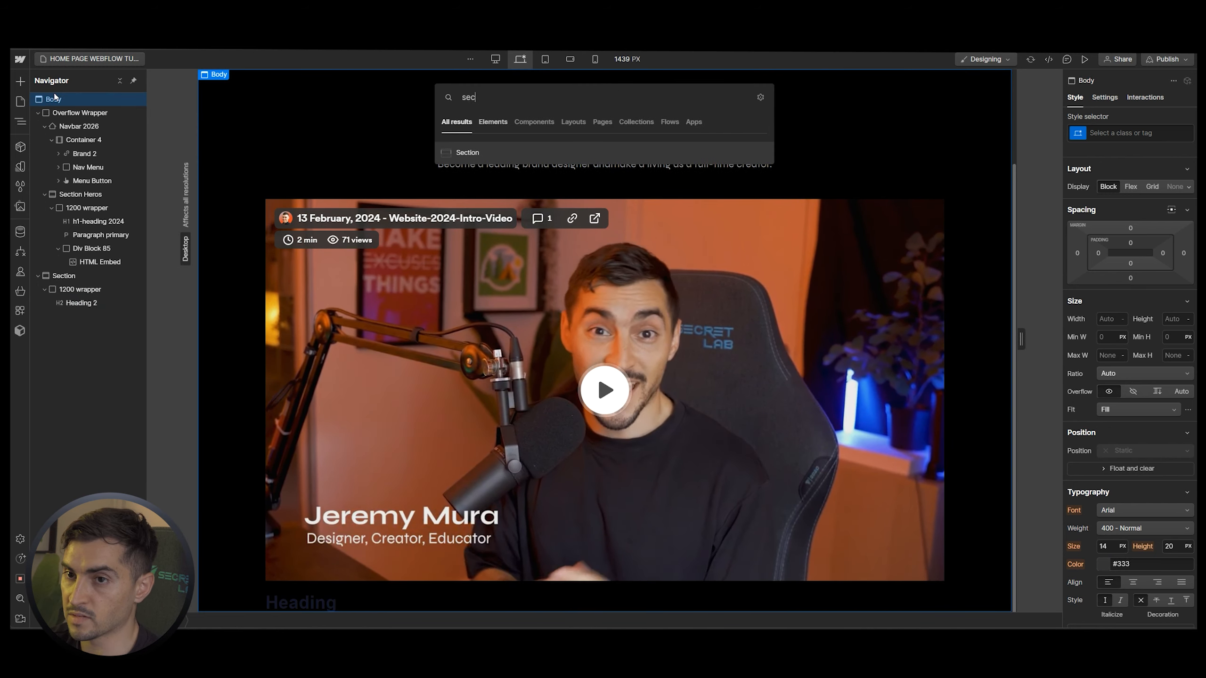
pyautogui.press('Return')
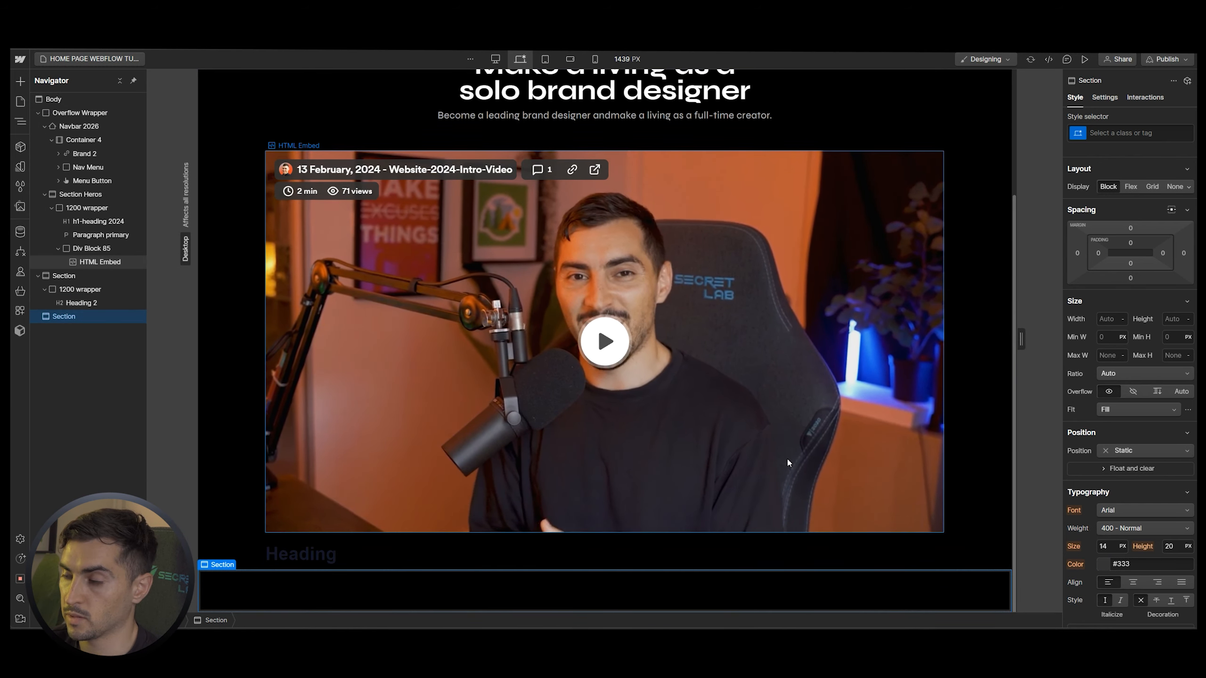
pyautogui.click(1131, 229)
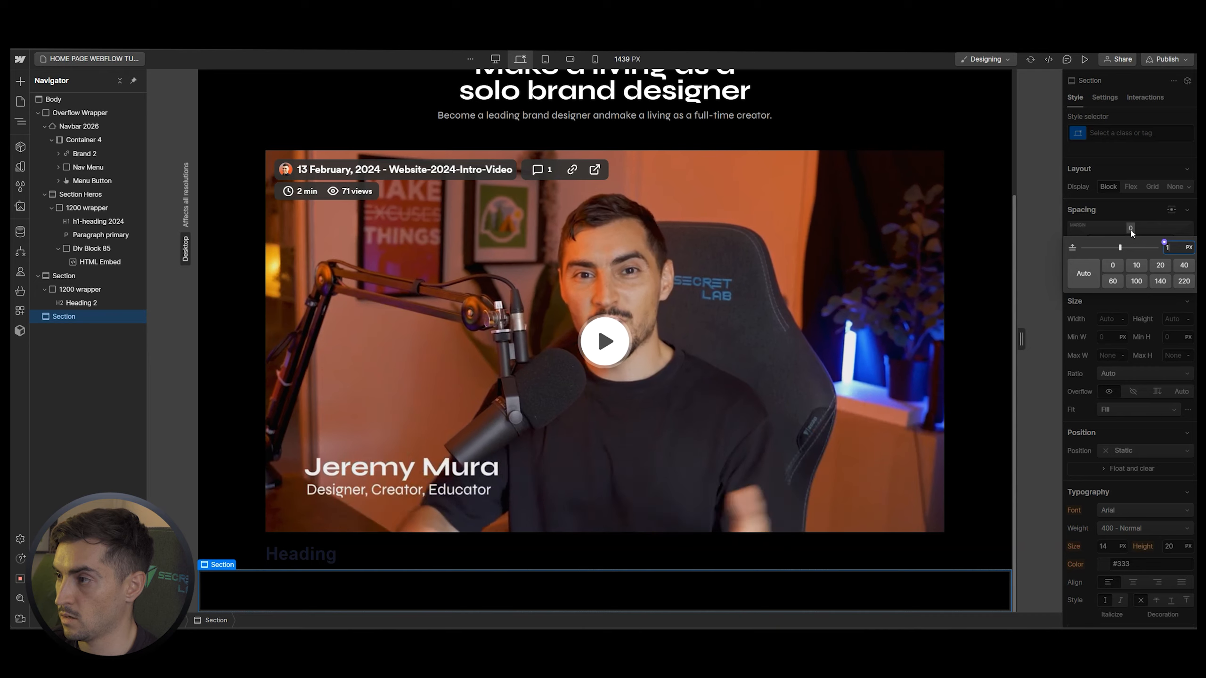
pyautogui.write('150')
pyautogui.press('Return')
# Set the Heading under the video to the White text colour
pyautogui.scroll(-2, 531, 319)
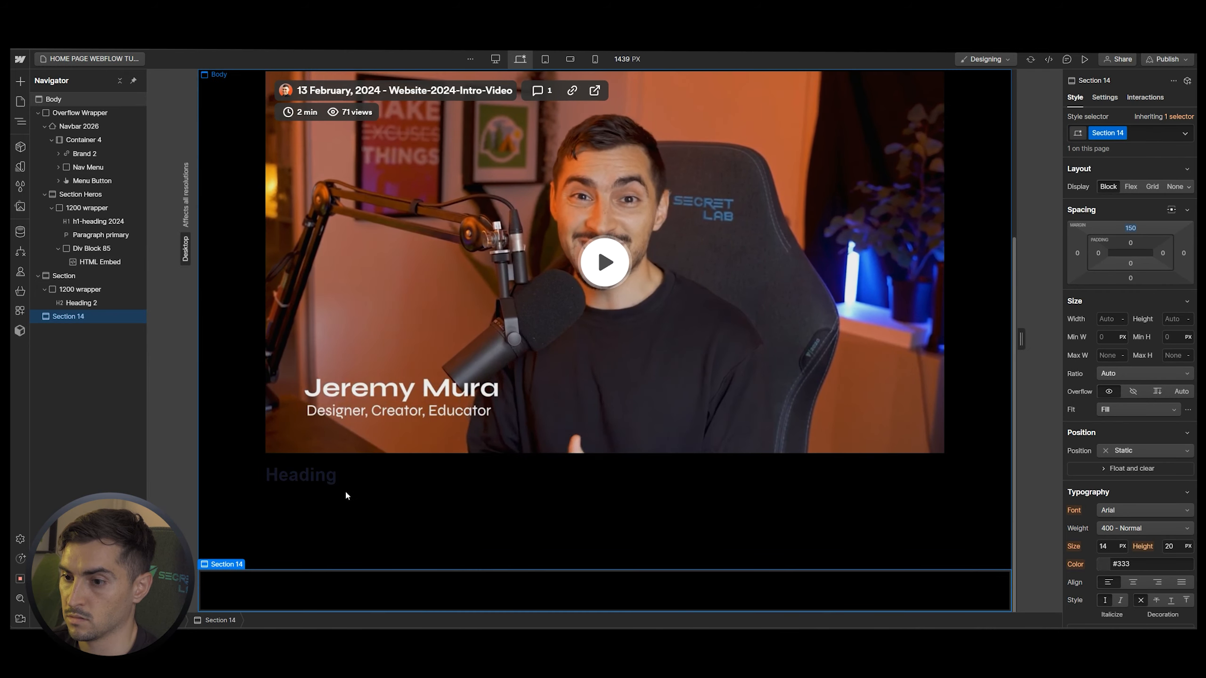
pyautogui.click(396, 475)
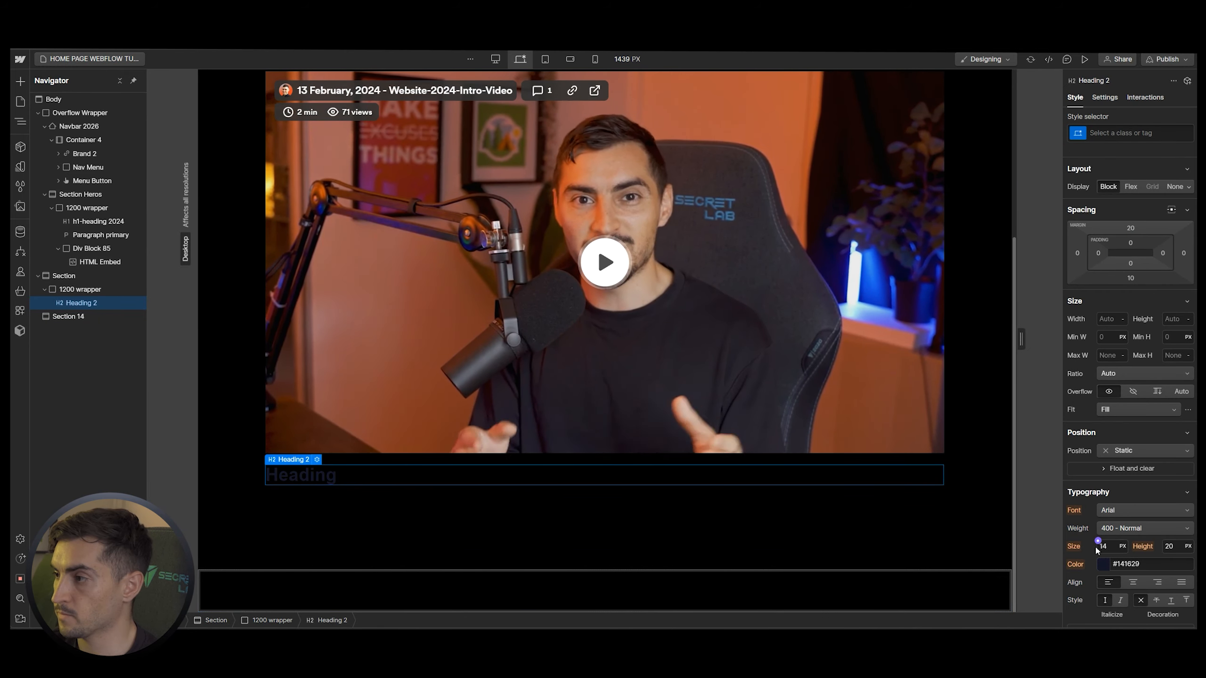
pyautogui.click(1104, 565)
pyautogui.click(1090, 450)
pyautogui.click(348, 478)
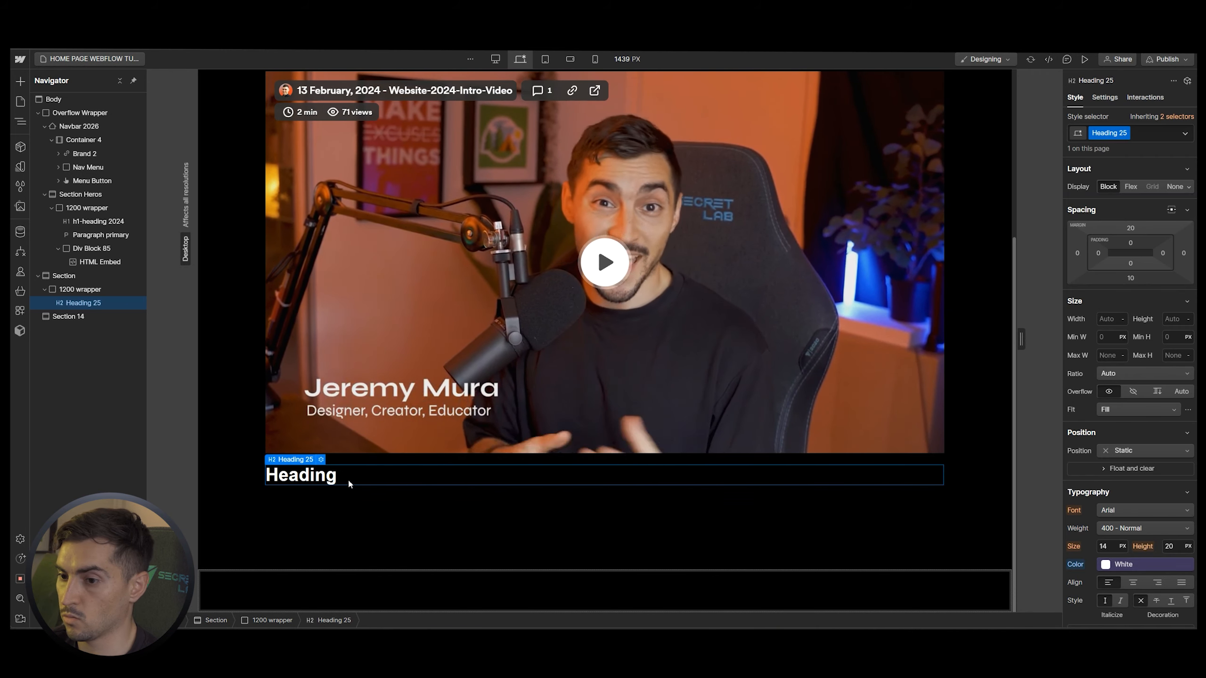
pyautogui.hotkey('ctrl', 'k')
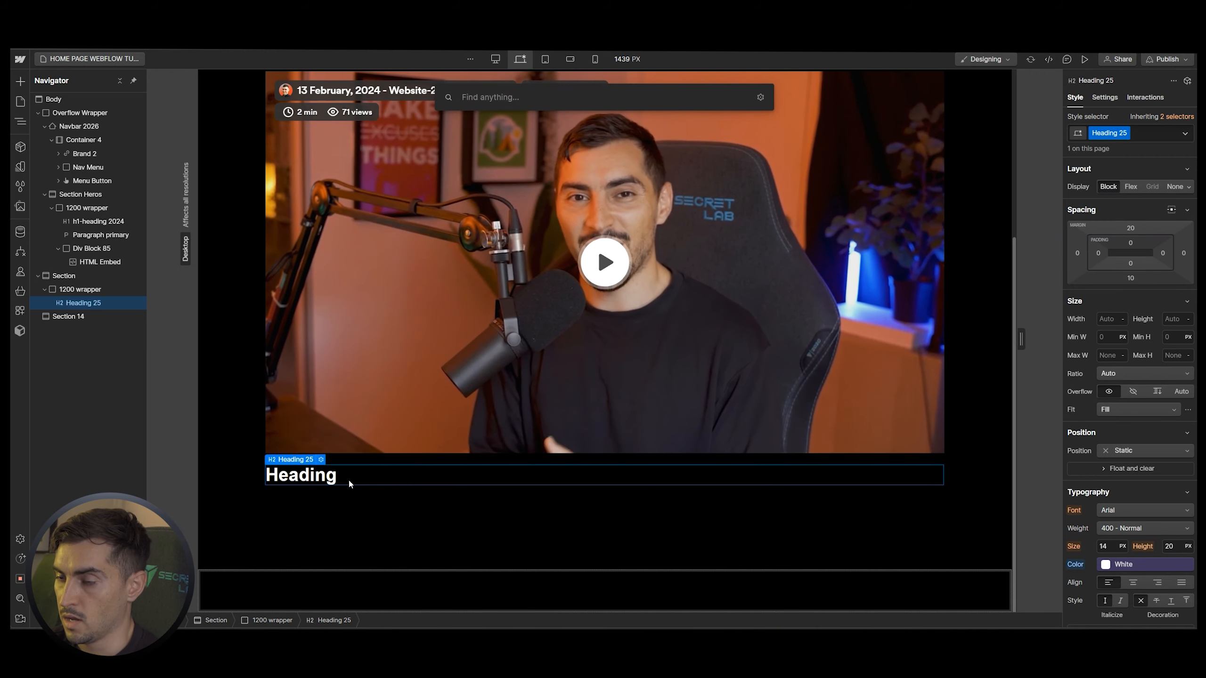
# Insert a Grid below the heading and reduce it to three columns and one row
pyautogui.write('grid')
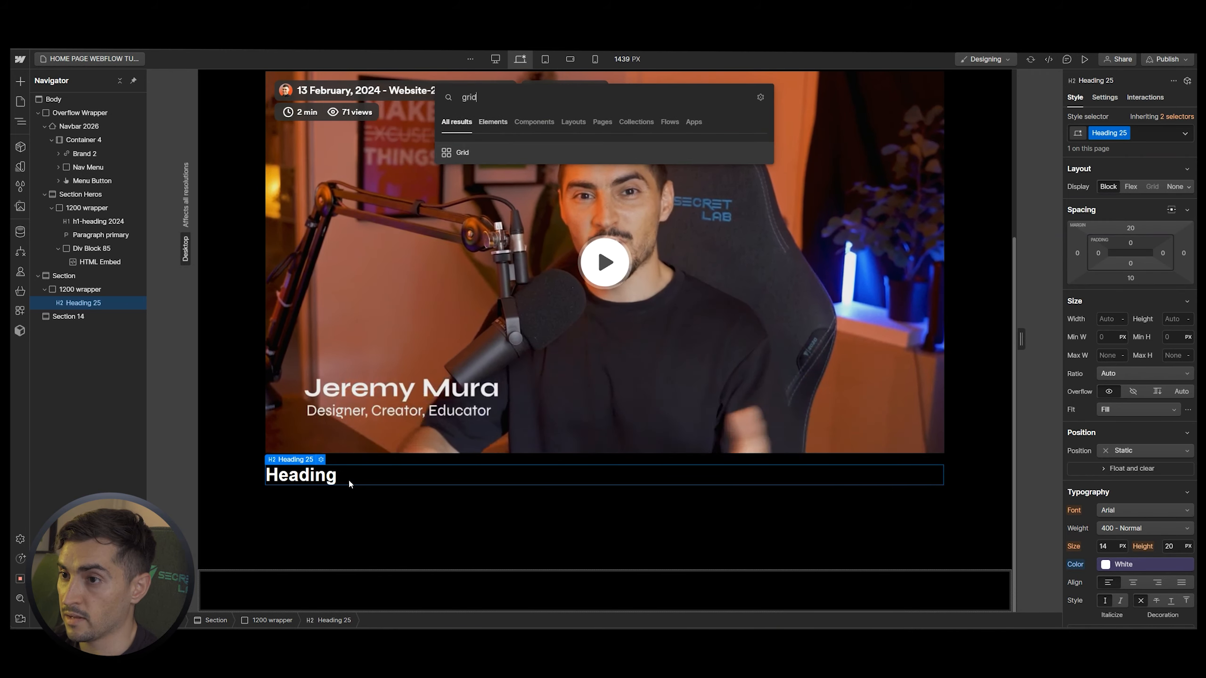
pyautogui.press('Return')
pyautogui.scroll(-2, 944, 421)
pyautogui.click(933, 402)
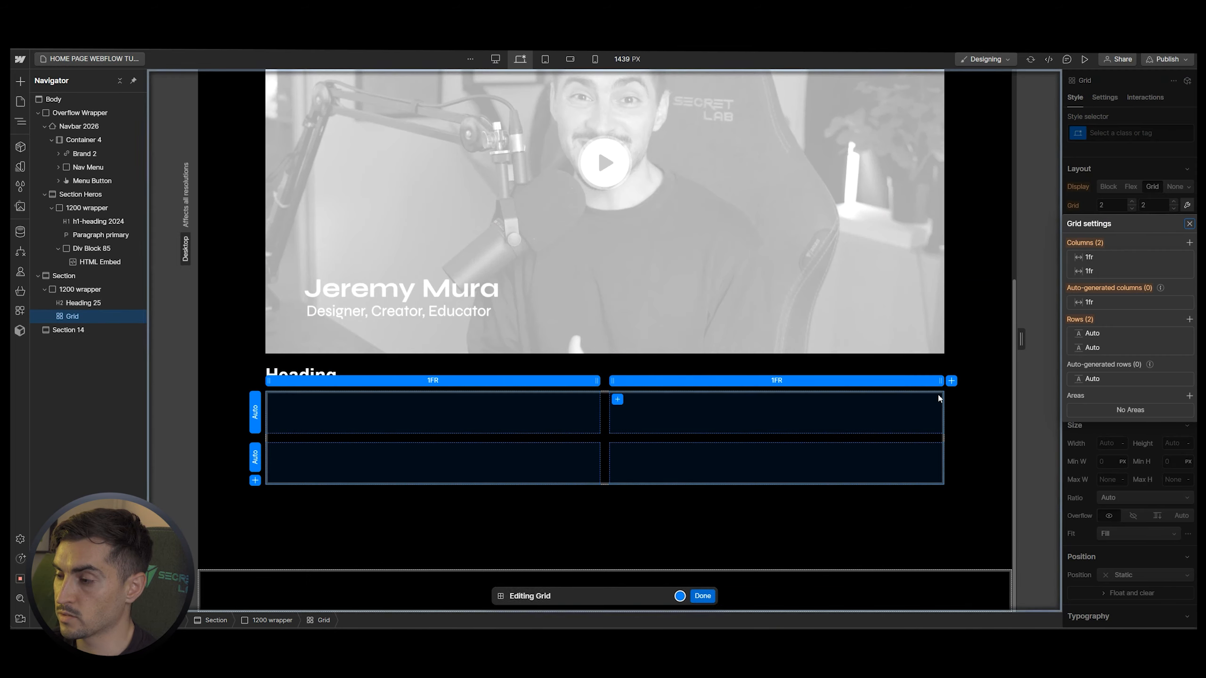
pyautogui.click(952, 381)
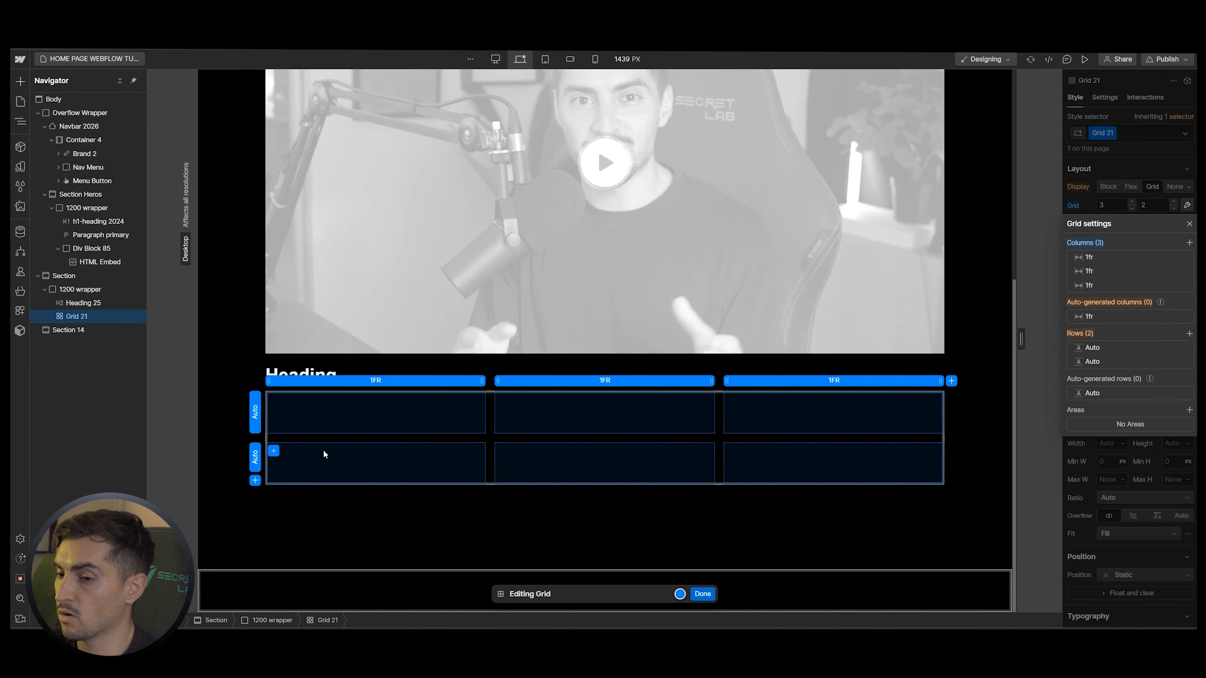
pyautogui.rightClick(255, 457)
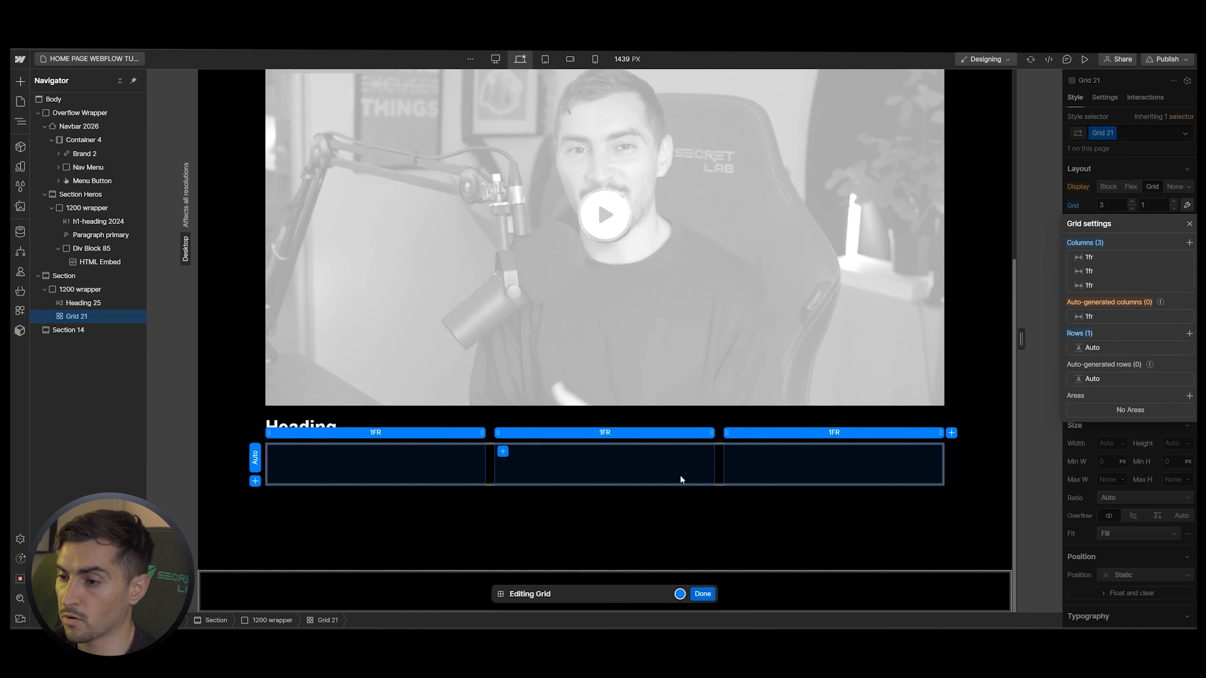
pyautogui.click(702, 594)
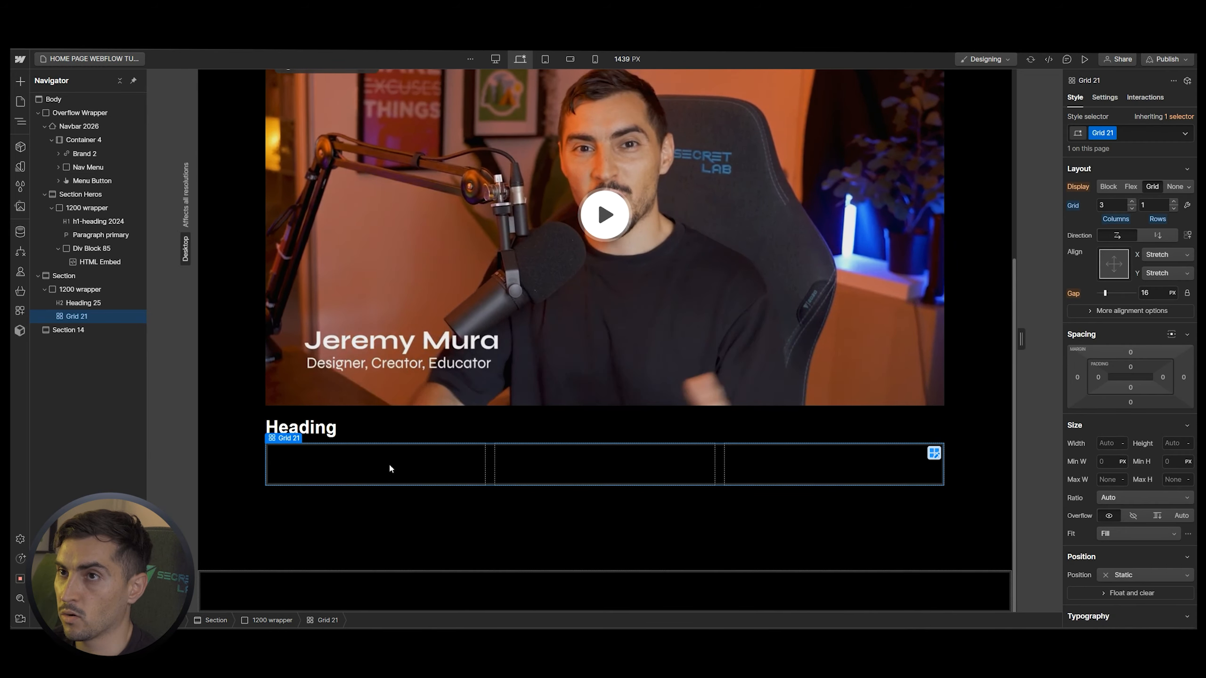
pyautogui.hotkey('ctrl', 'k')
# Insert a div block into the grid and give it the new class '3 col grid'
pyautogui.write('div')
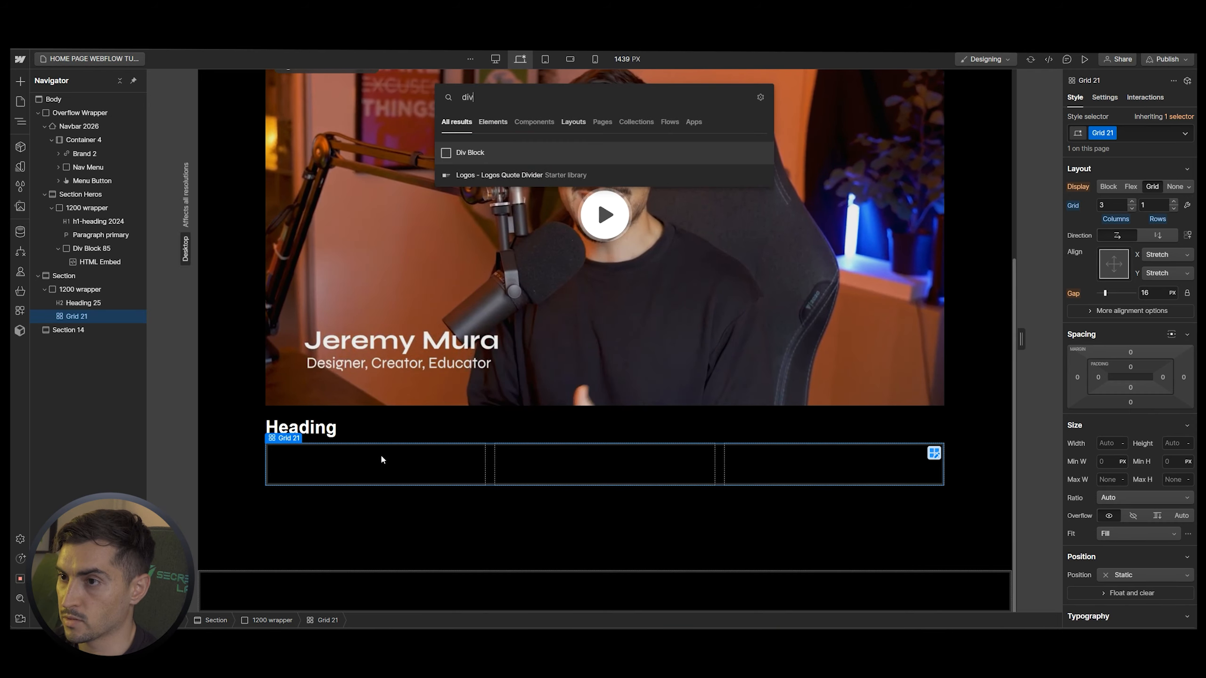
pyautogui.press('Return')
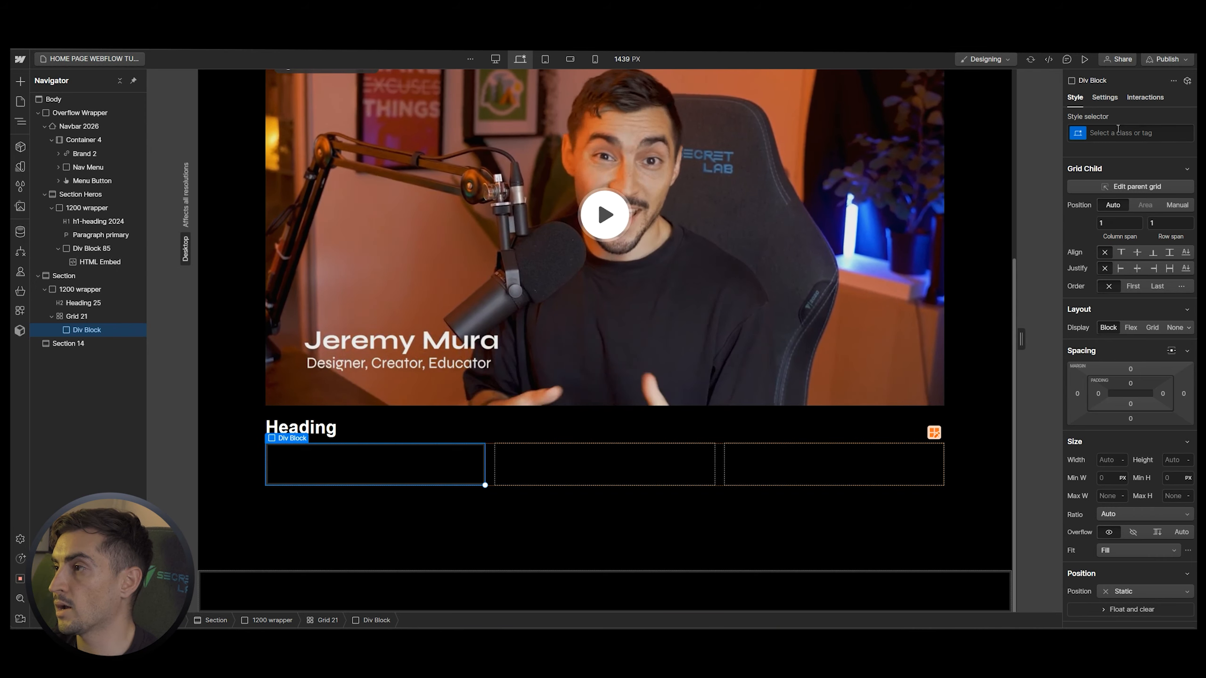
pyautogui.click(1116, 132)
pyautogui.write('3 c')
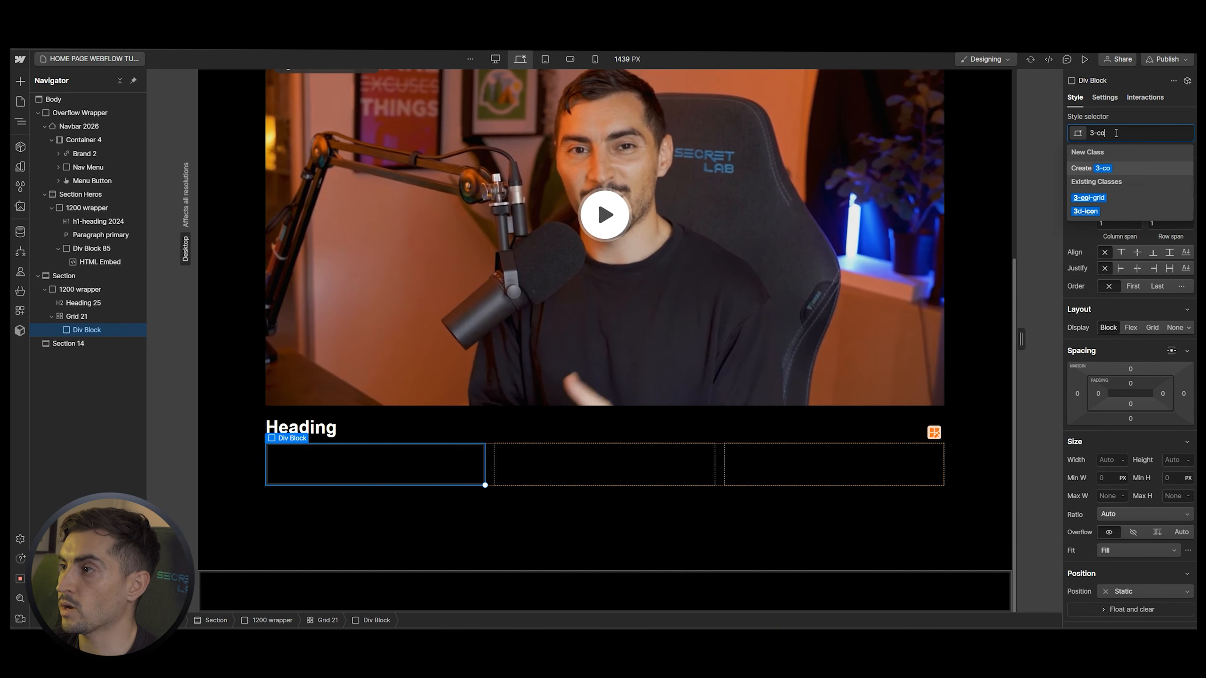
pyautogui.write('ol grid')
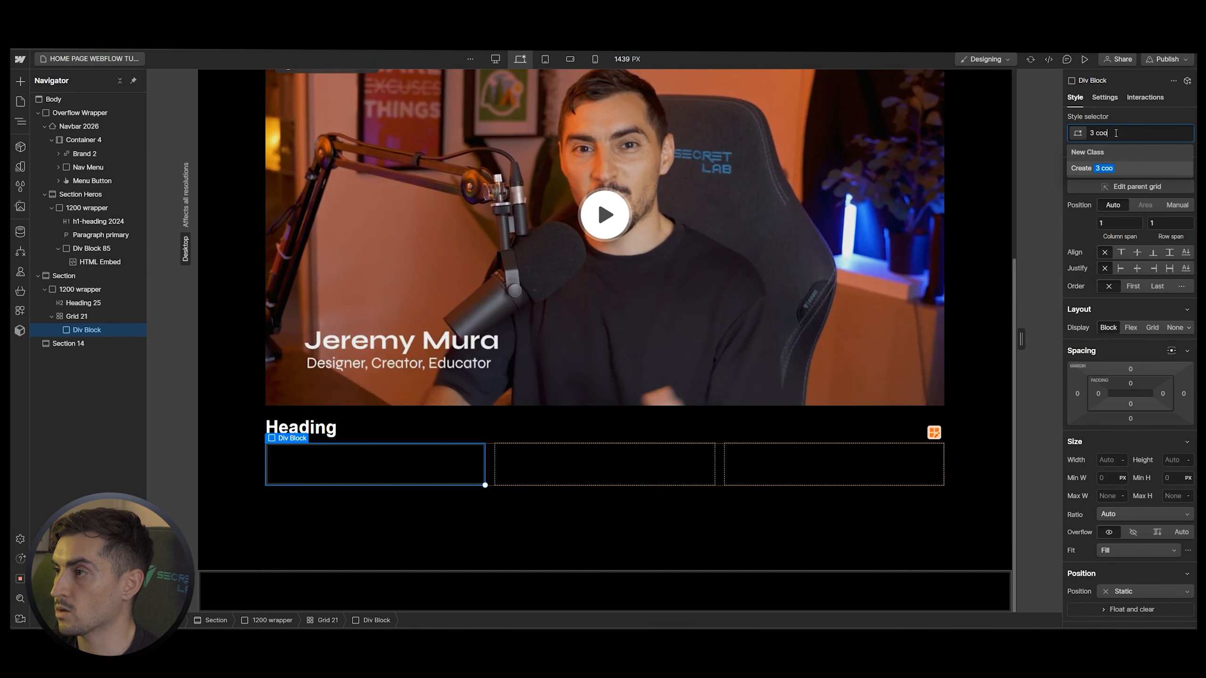
pyautogui.press('Return')
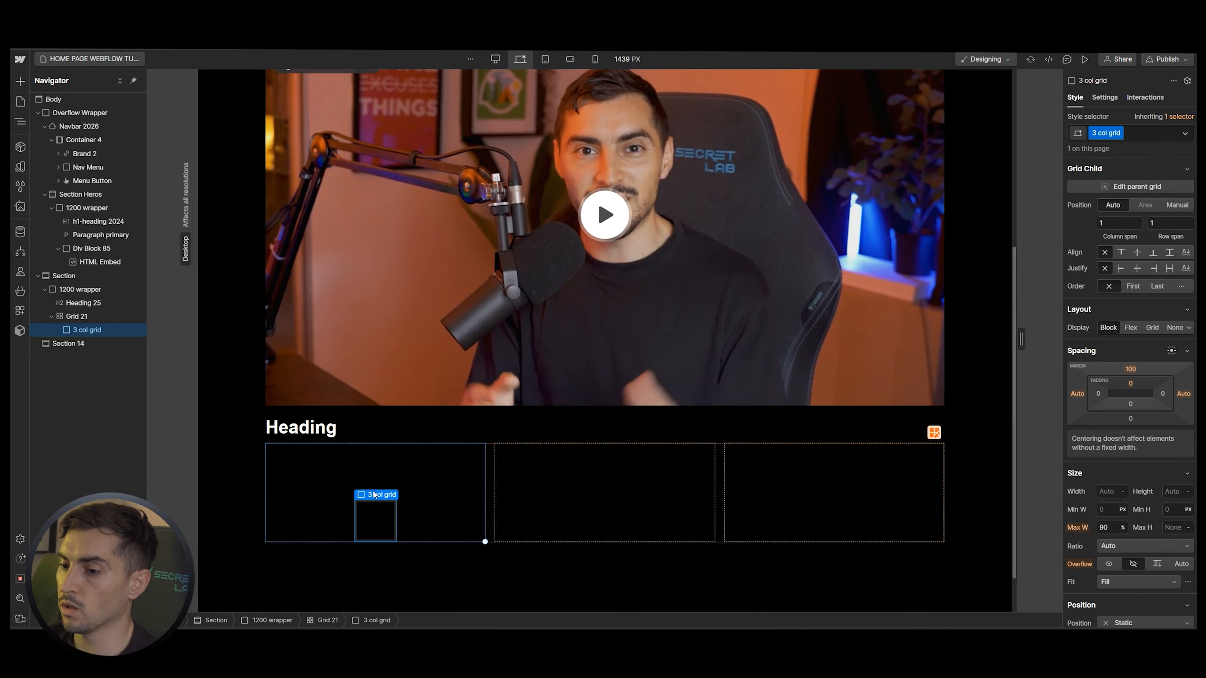
# Set the 3 col grid div's width to 100%, leaving height automatic
pyautogui.click(1110, 497)
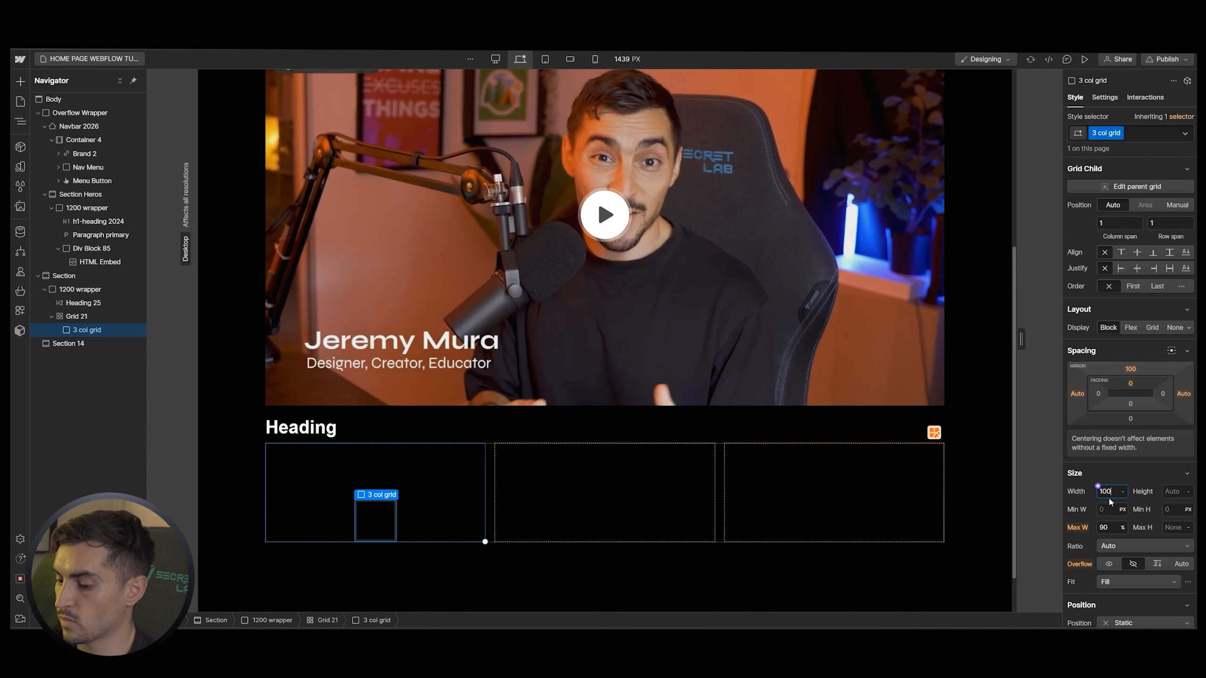
pyautogui.write('100%')
pyautogui.click(1174, 459)
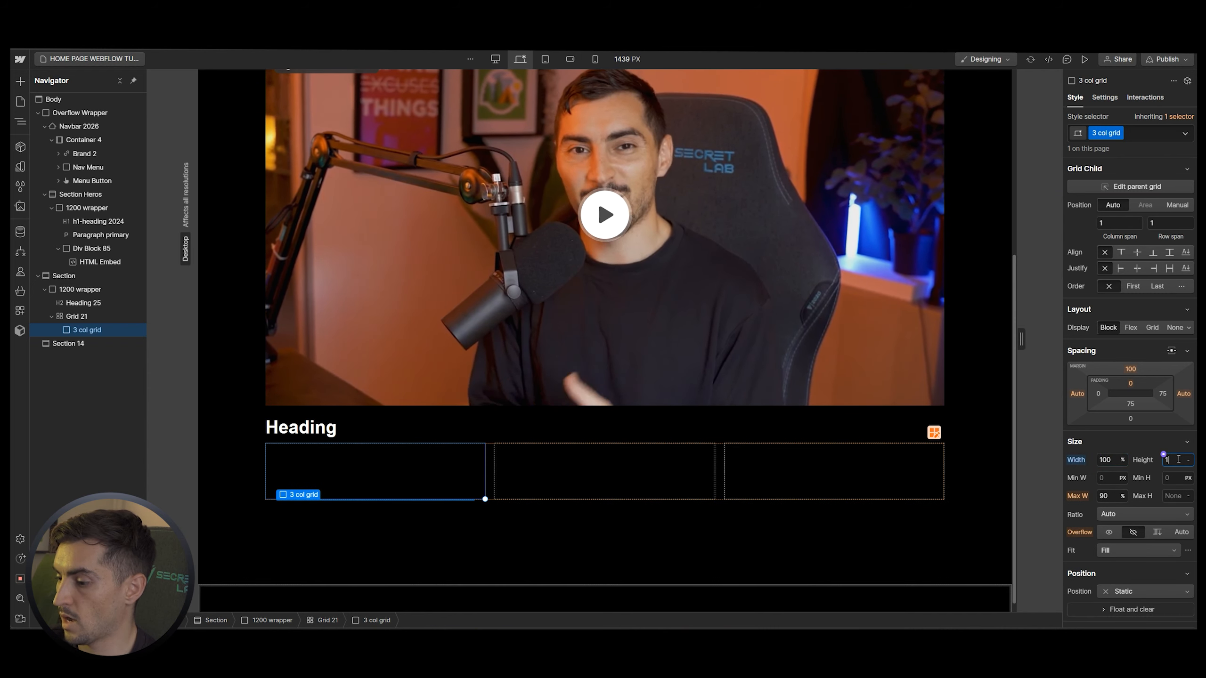
pyautogui.write('100%')
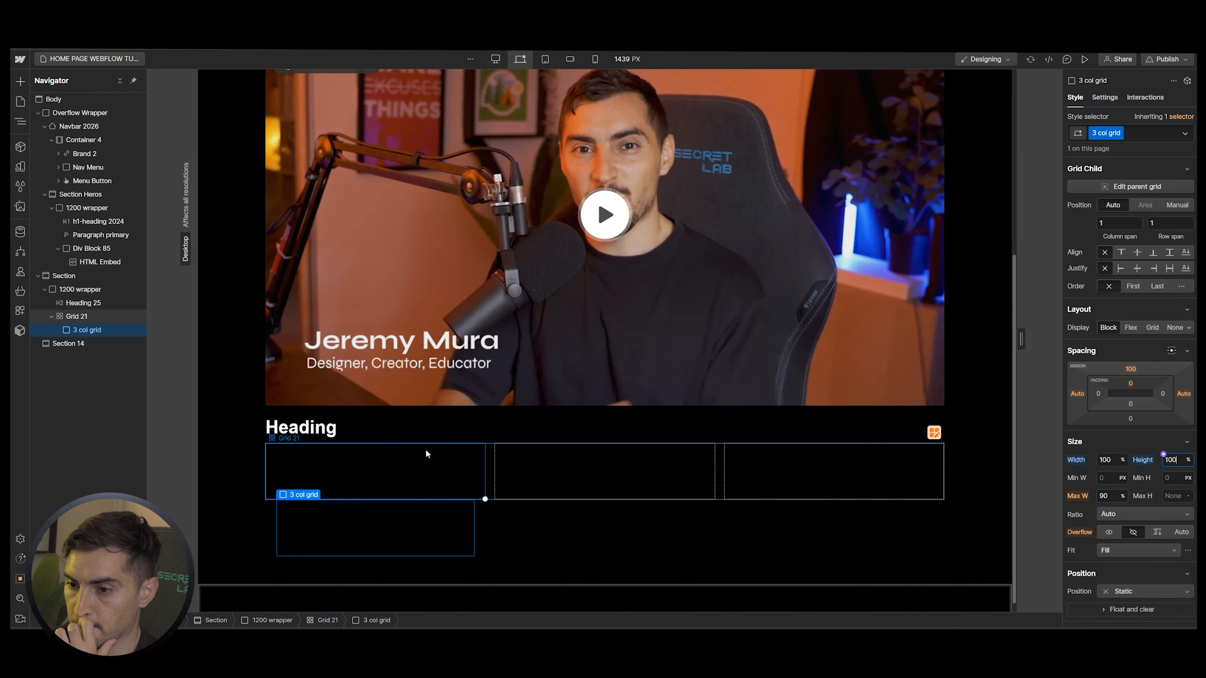
pyautogui.press('BackSpace')
pyautogui.press('BackSpace')
pyautogui.press('BackSpace')
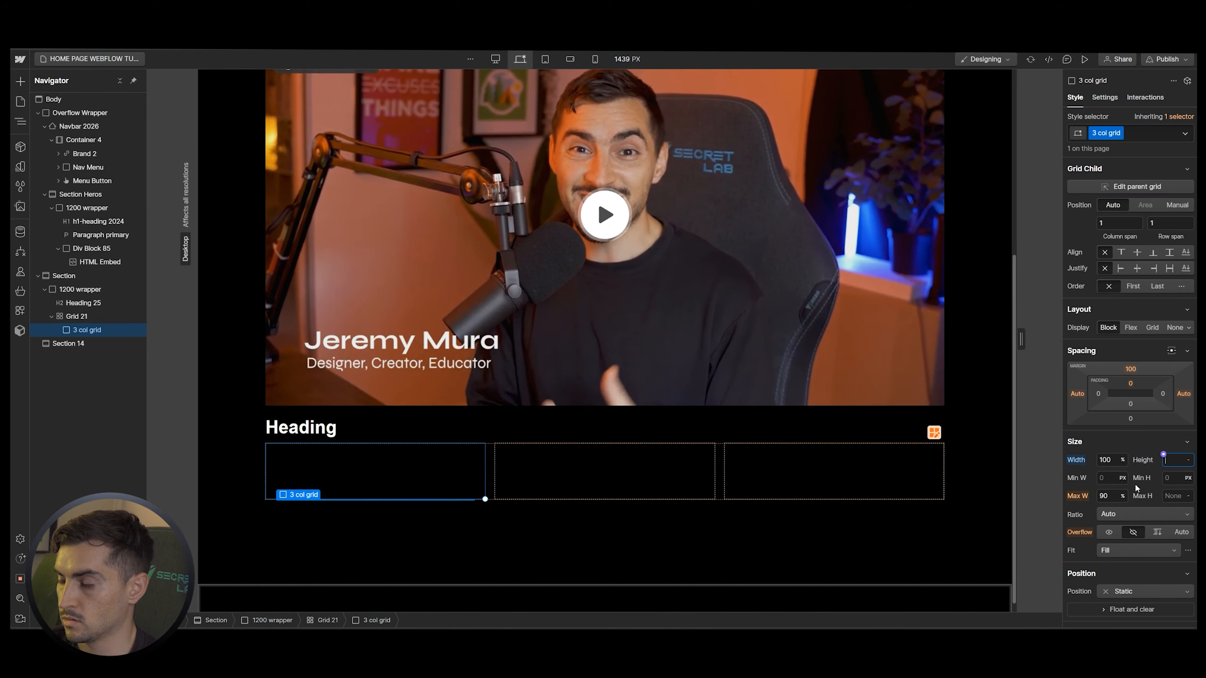
pyautogui.click(1075, 442)
pyautogui.click(1075, 441)
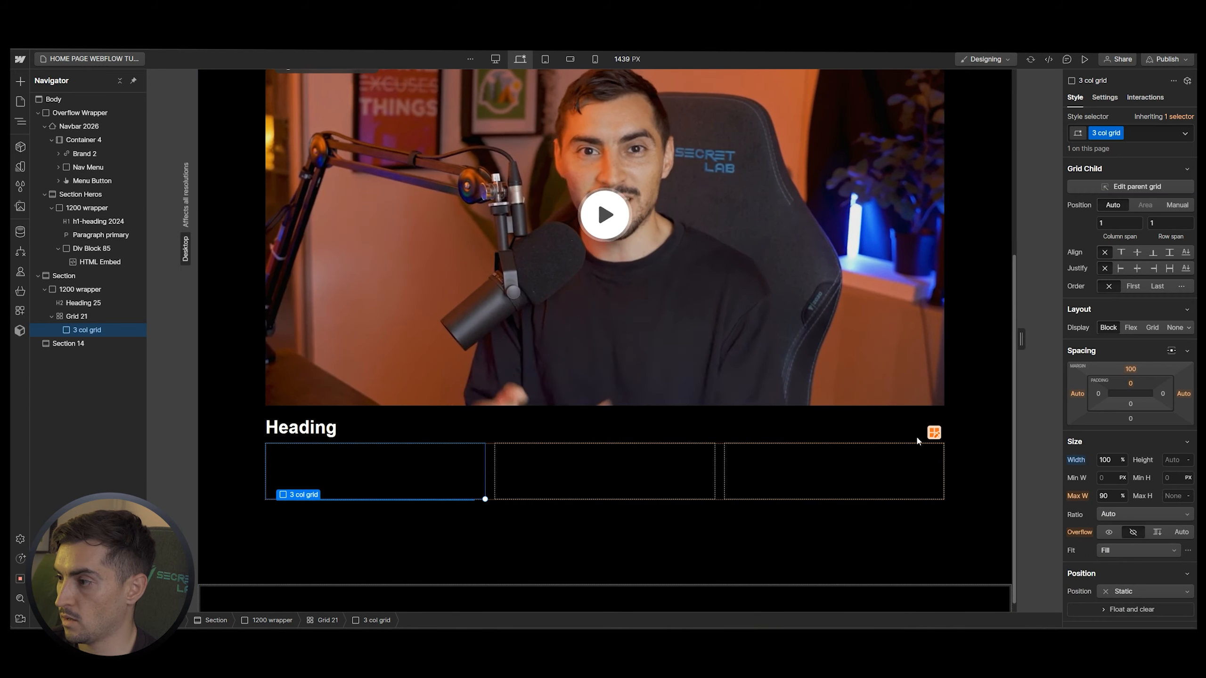
pyautogui.click(79, 318)
pyautogui.click(89, 332)
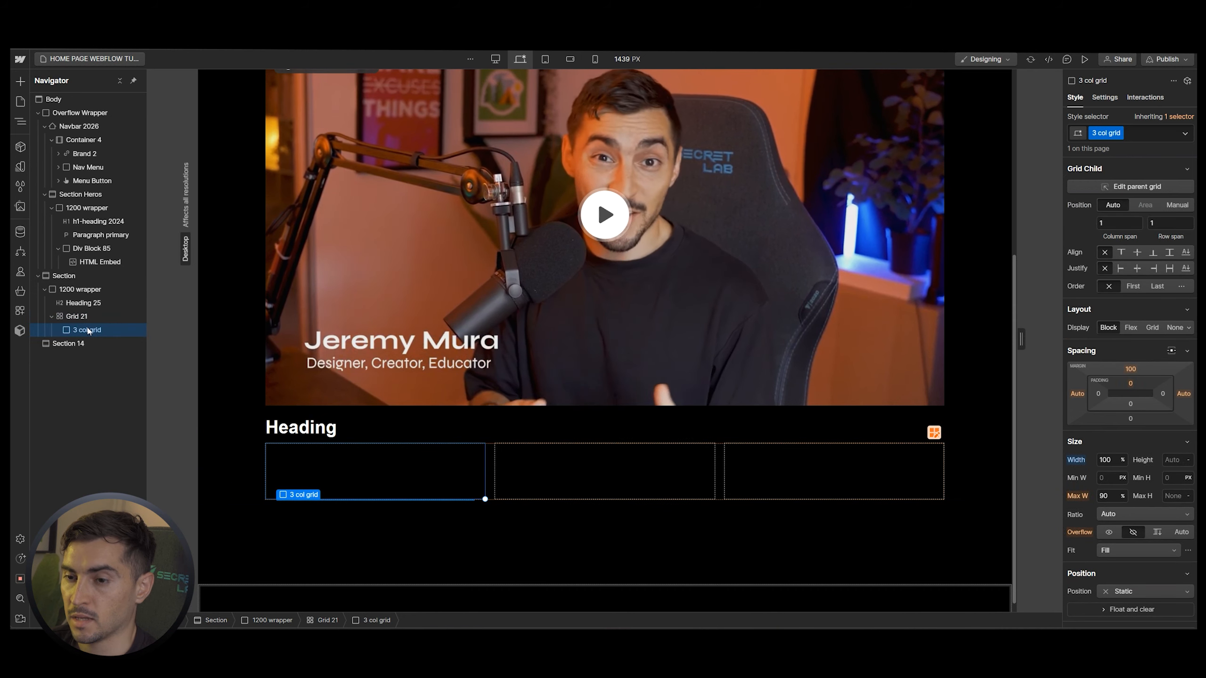
# Add an H3 heading and a paragraph inside the 3 col grid div
pyautogui.hotkey('ctrl', 'k')
pyautogui.write('h3')
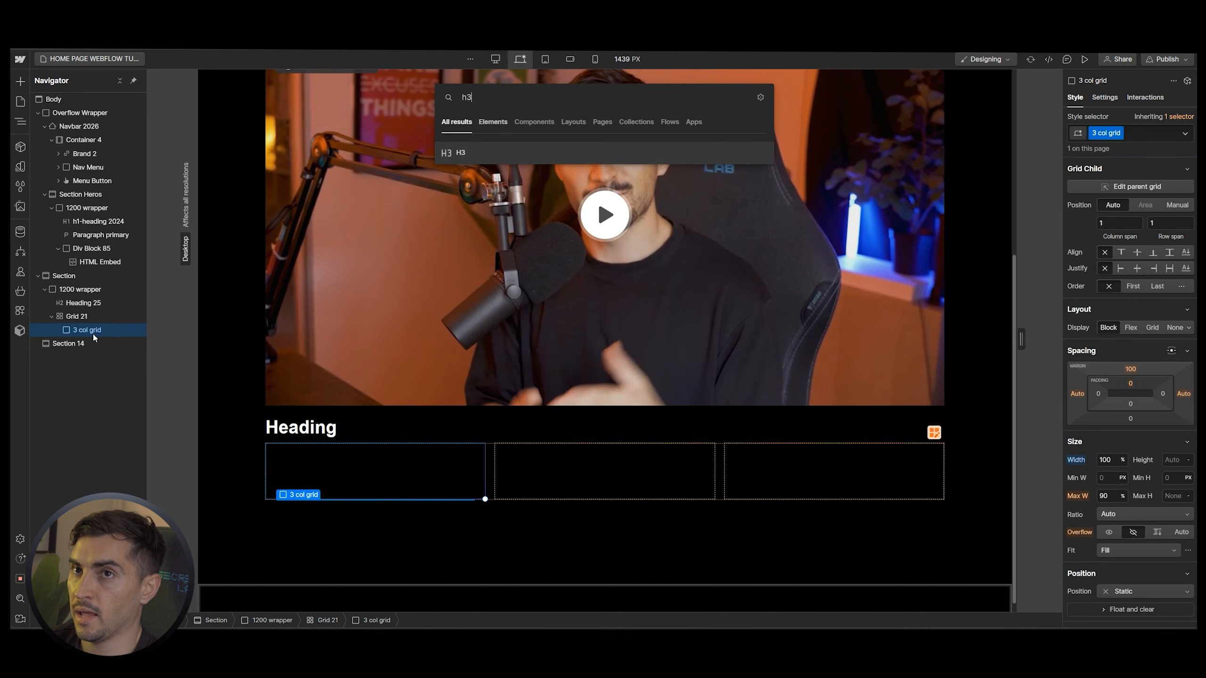
pyautogui.press('Return')
pyautogui.hotkey('ctrl', 'k')
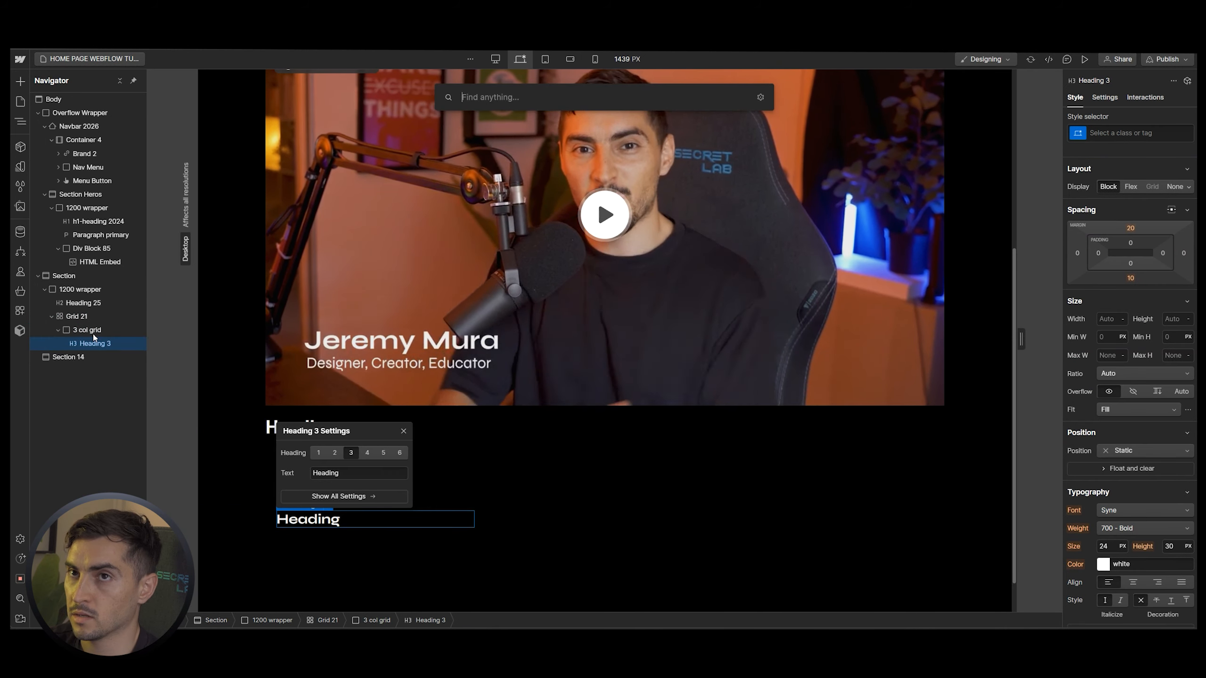
pyautogui.write('pa')
pyautogui.press('Return')
pyautogui.scroll(-2, 230, 611)
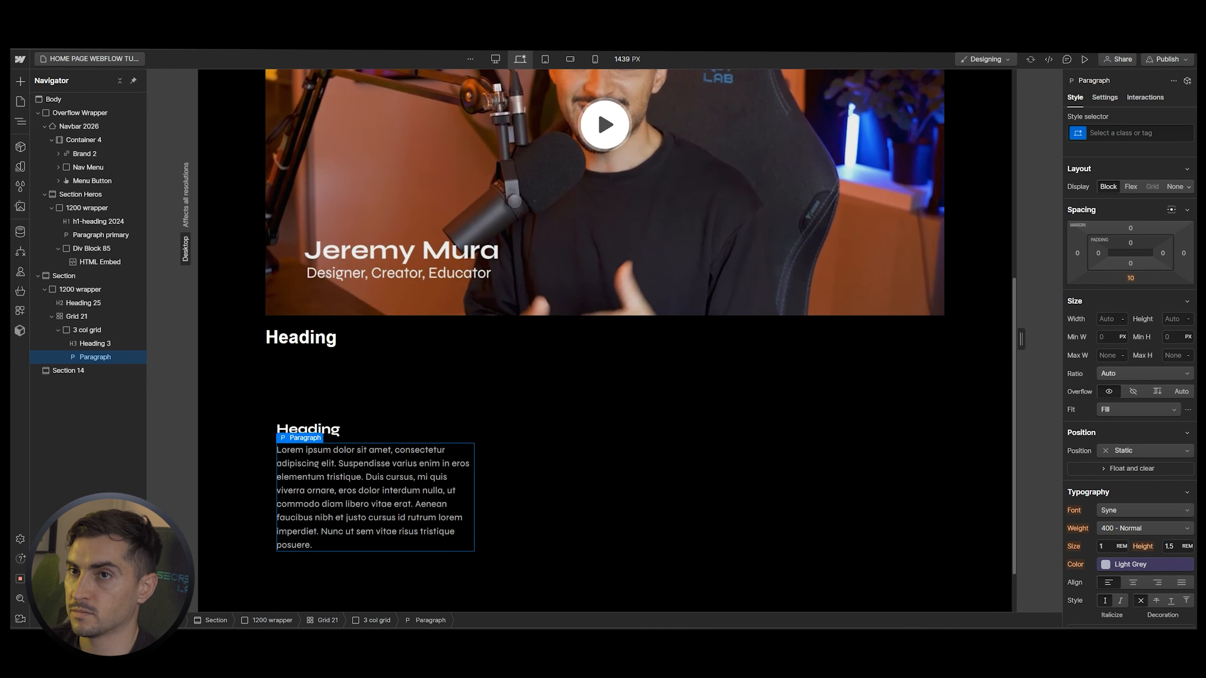
# Change the section heading to 'What you can expect from Jeremy'
pyautogui.hotkey('alt', 'Tab')
pyautogui.scroll(-3, 589, 284)
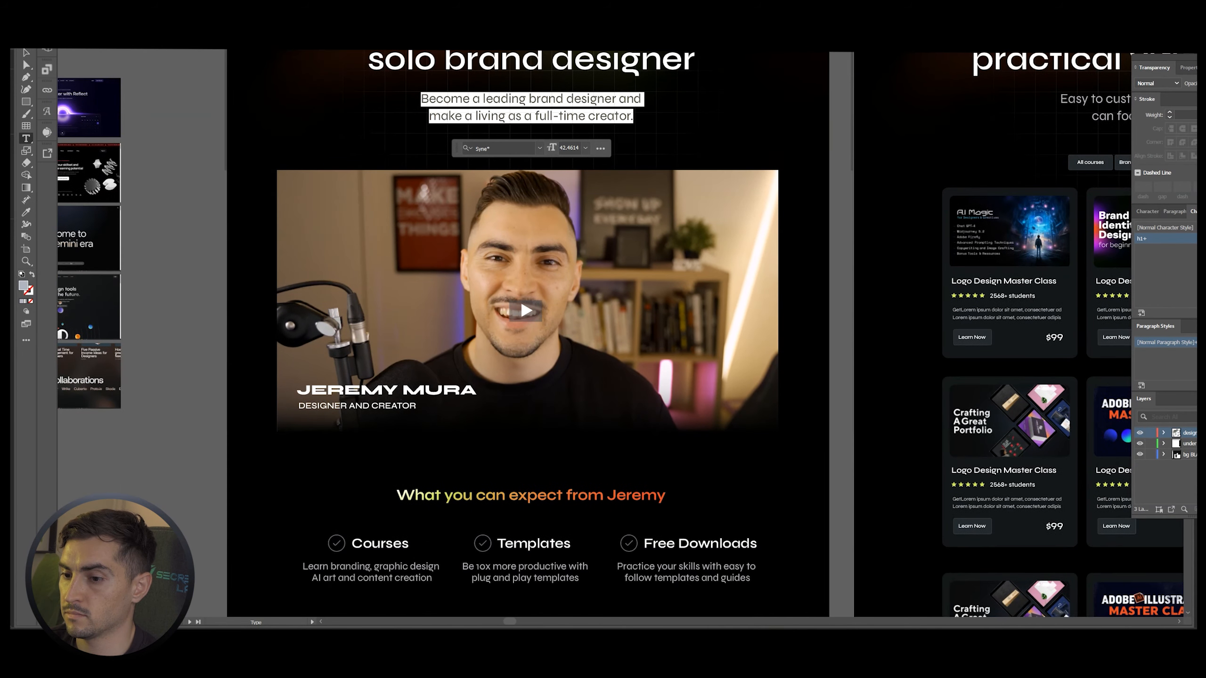
pyautogui.click(24, 54)
pyautogui.scroll(-2, 221, 265)
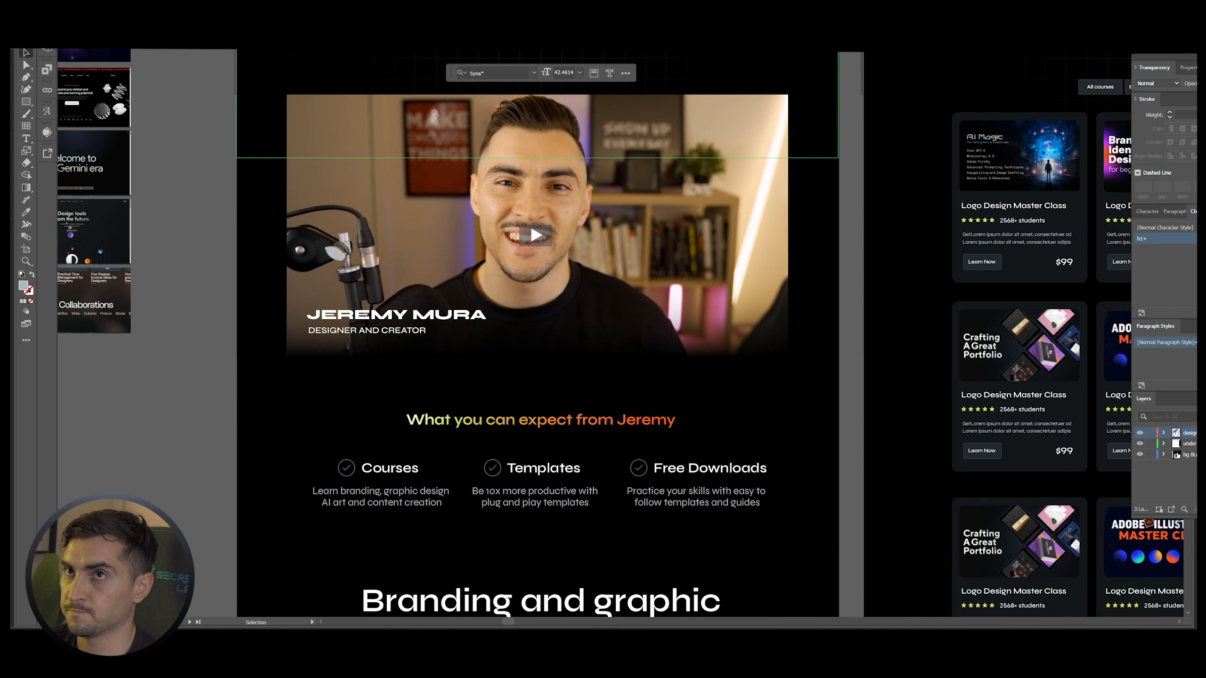
pyautogui.scroll(-3, 163, 219)
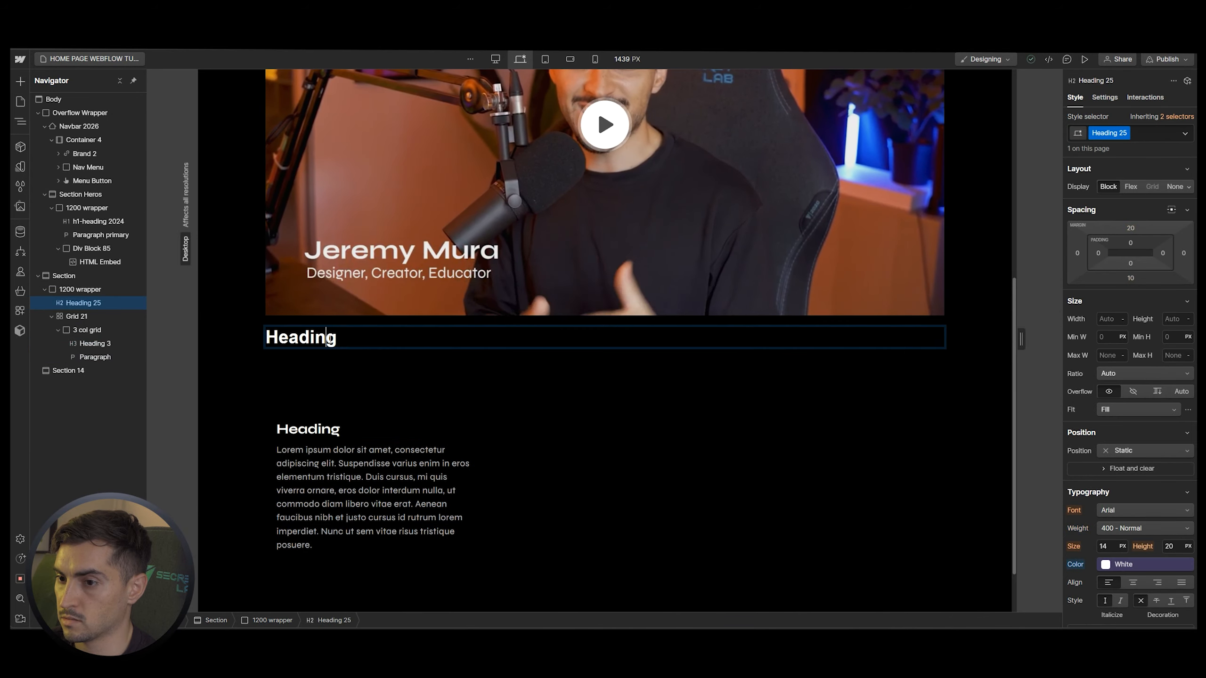
pyautogui.doubleClick(332, 343)
pyautogui.write('What you can expect from Jeremy')
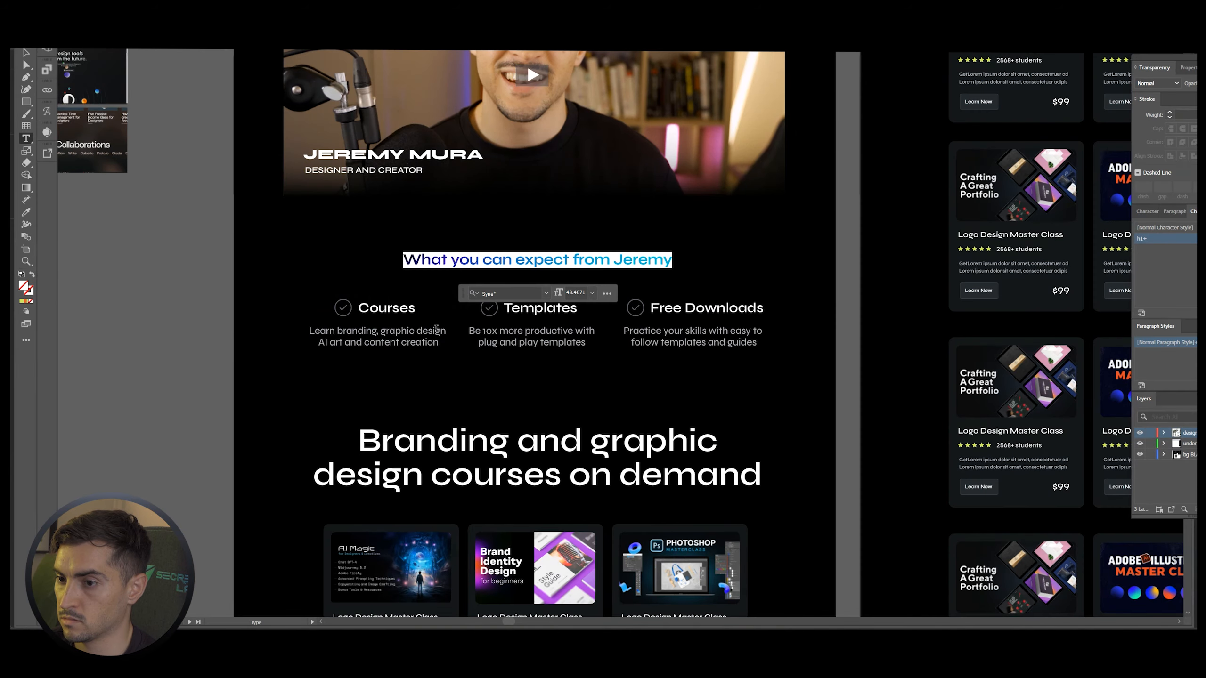
# Paste 'Courses' and its description from the mockup into the card heading and paragraph
pyautogui.click(403, 307)
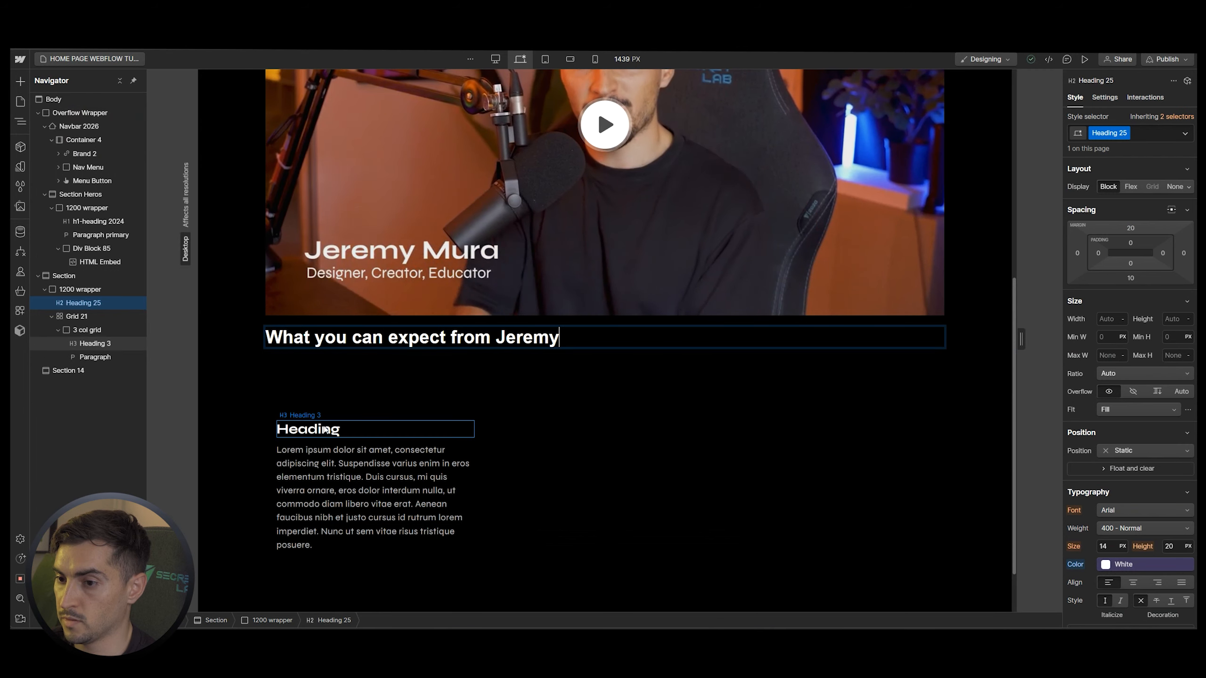
pyautogui.press('Return')
pyautogui.write('Courses')
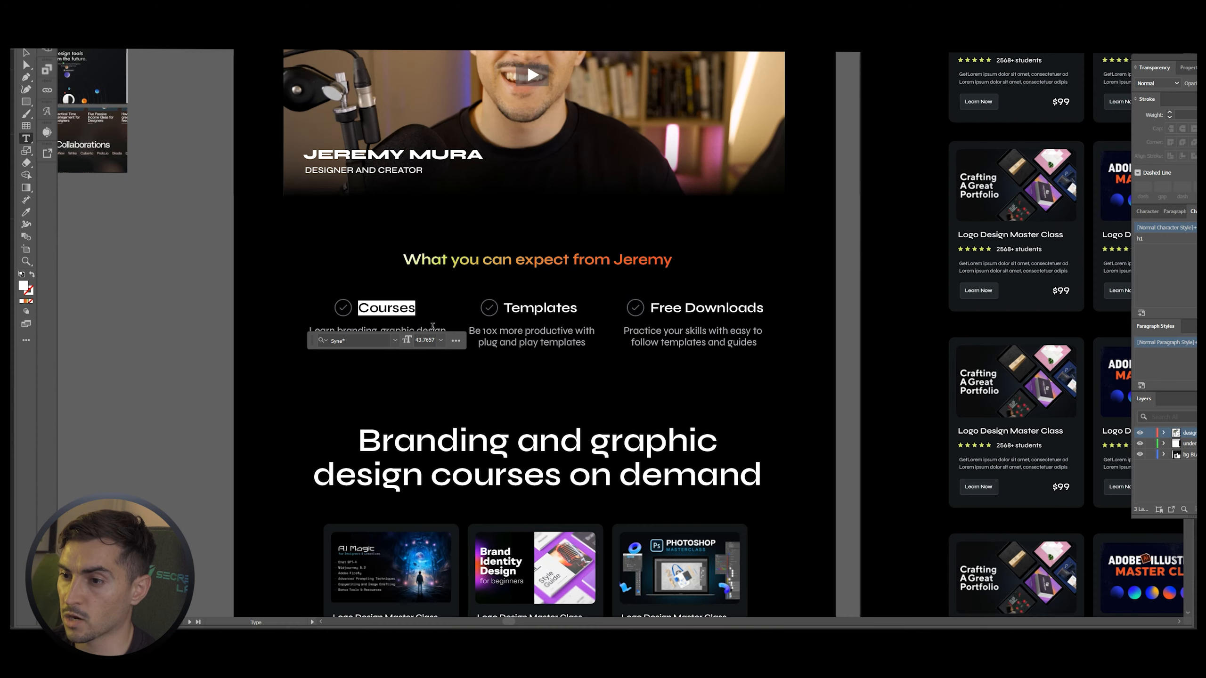
pyautogui.click(422, 334)
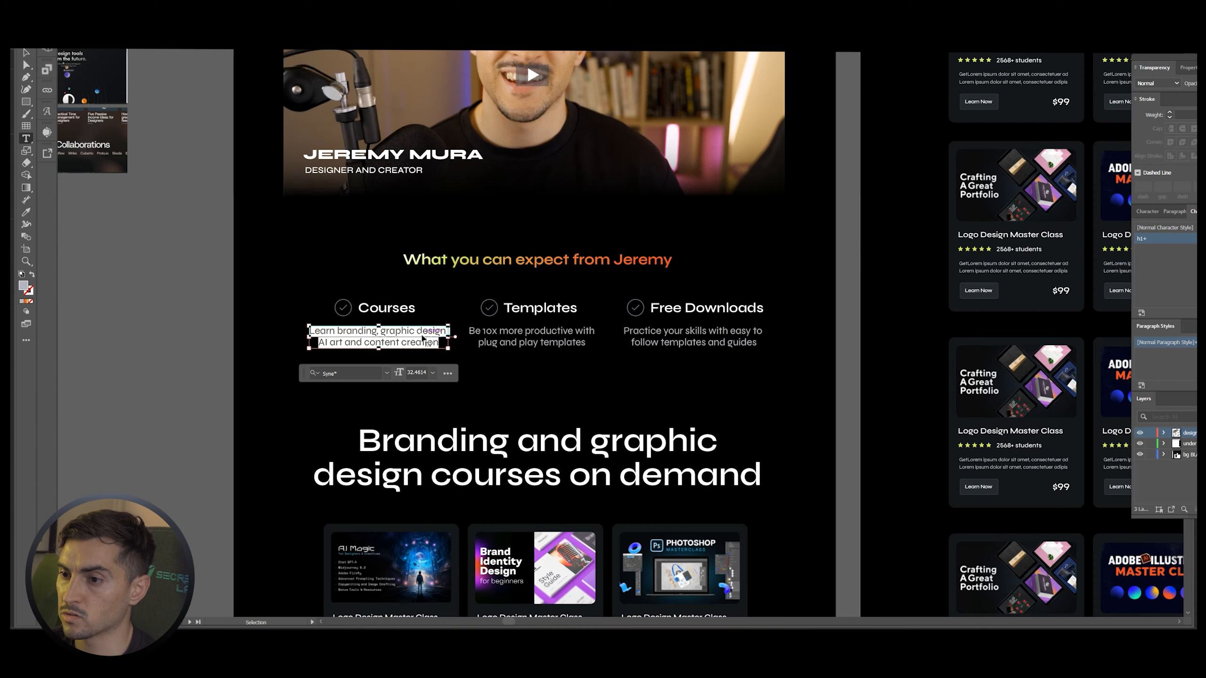
pyautogui.hotkey('alt', 'Tab')
pyautogui.press('Return')
pyautogui.write('Learn branding, graphic design AI art and content creation')
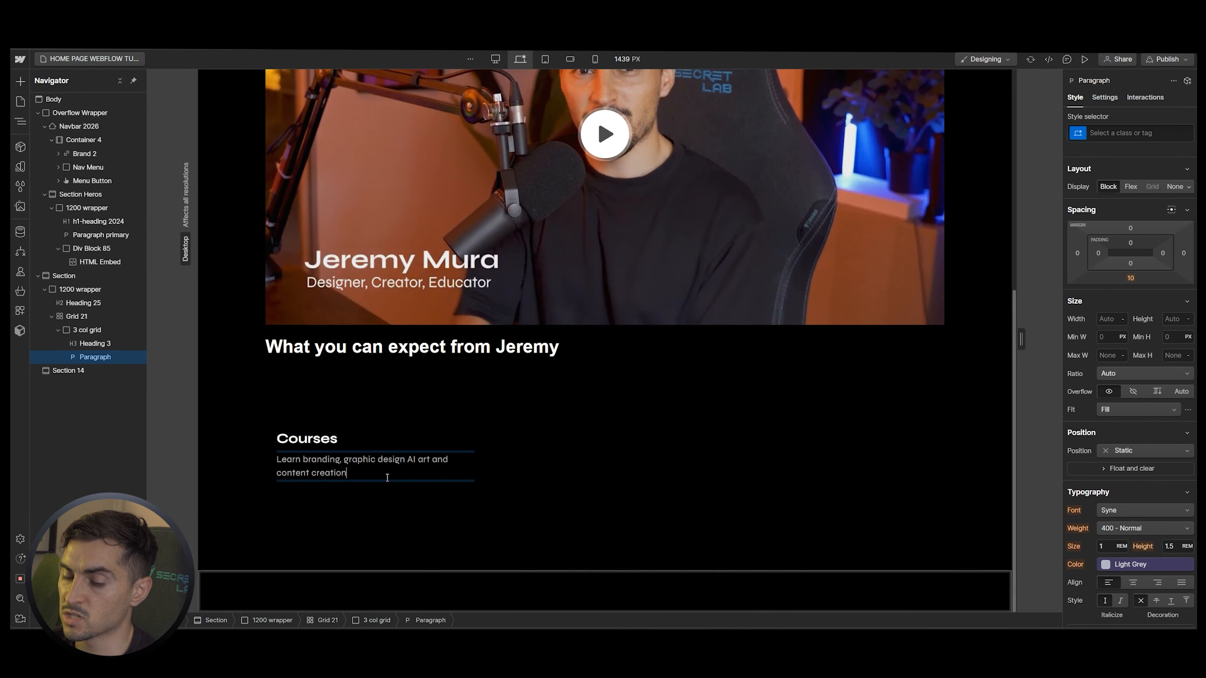
pyautogui.click(106, 344)
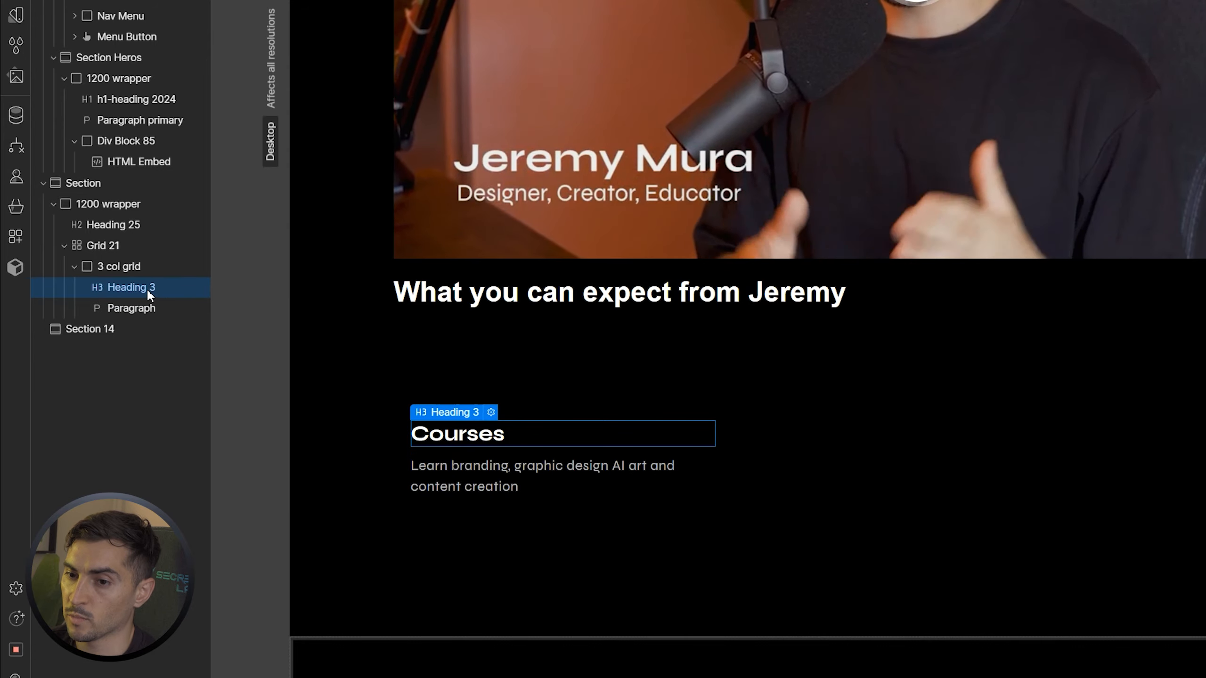
# Wrap the Courses heading in a new Div Block
pyautogui.rightClick(478, 433)
pyautogui.moveTo(569, 422)
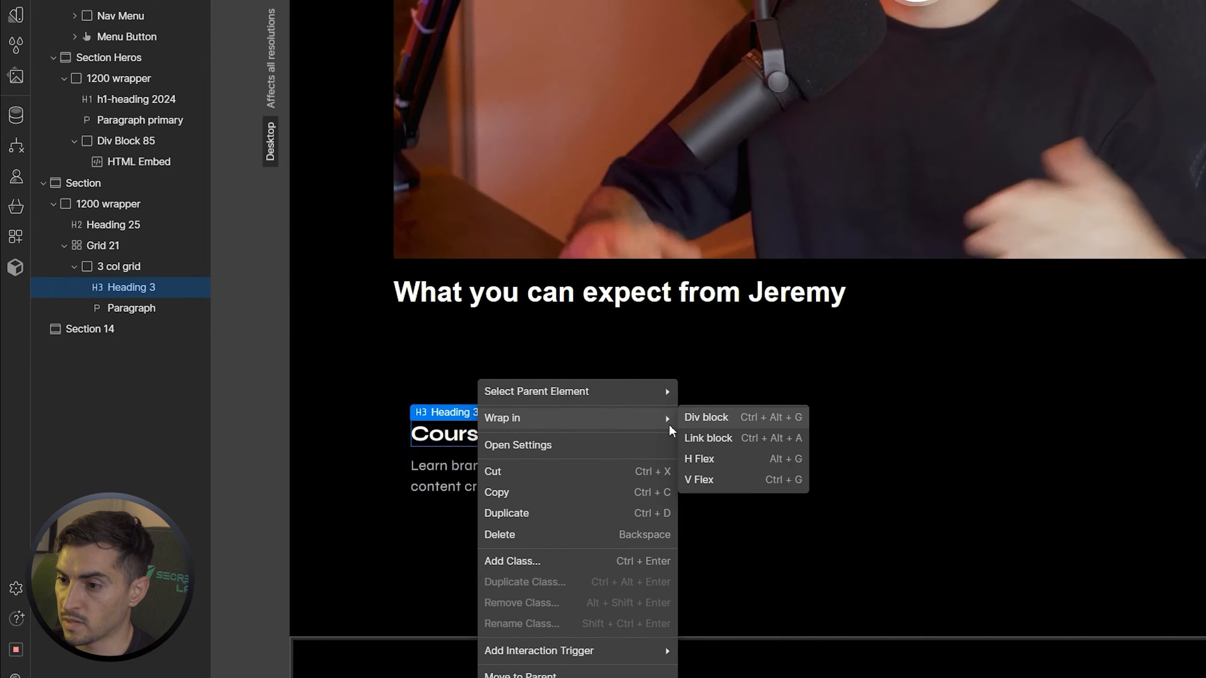
pyautogui.click(707, 417)
# Add a placeholder Image to the new block and move it above the Courses heading
pyautogui.click(477, 438)
pyautogui.hotkey('ctrl', 'e')
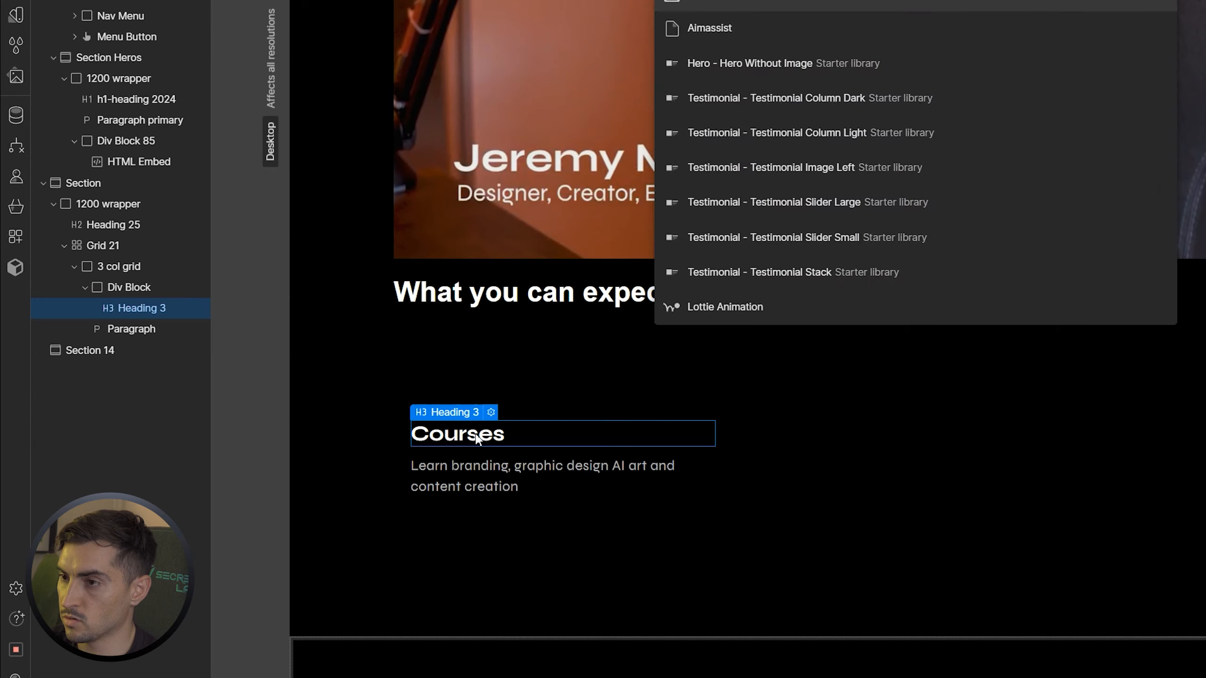
pyautogui.press('Return')
pyautogui.click(161, 307)
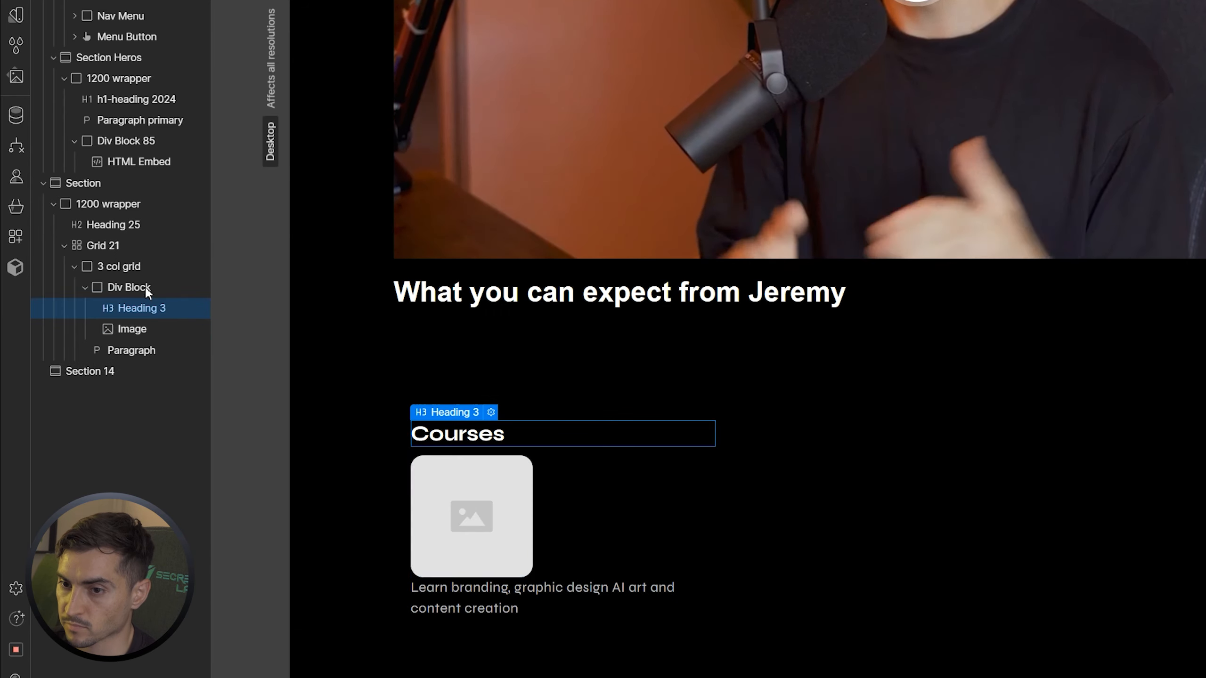
pyautogui.click(145, 287)
pyautogui.moveTo(123, 322); pyautogui.dragTo(124, 283)
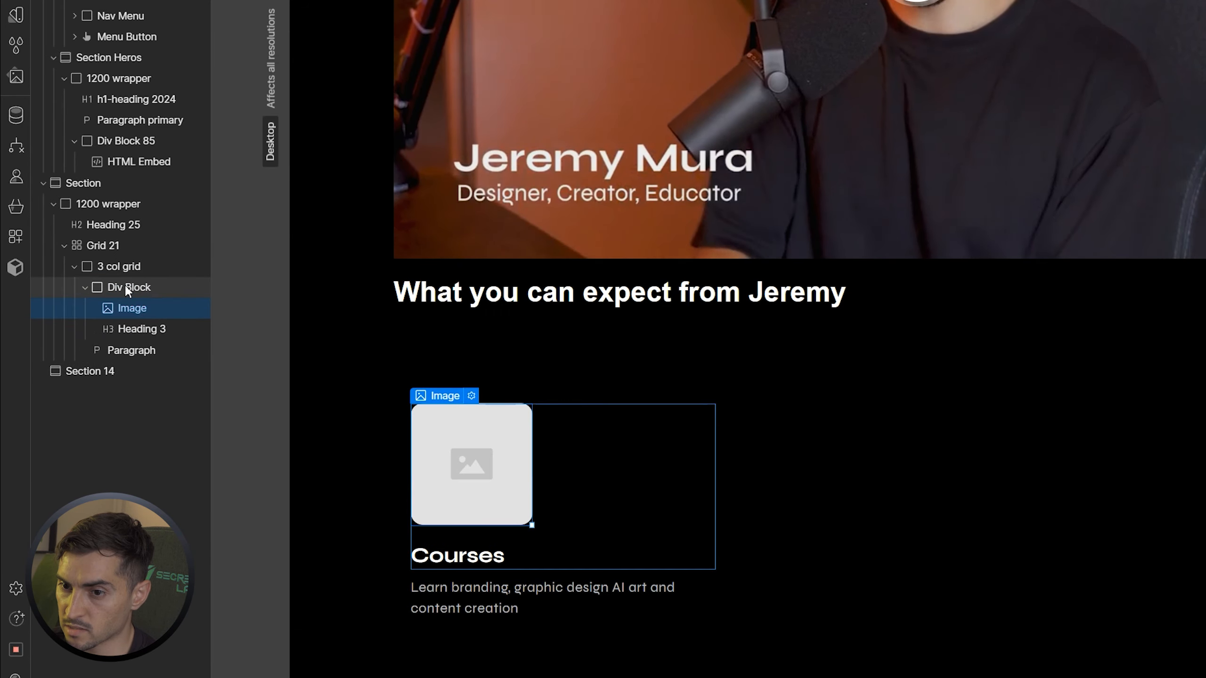
pyautogui.click(84, 287)
pyautogui.click(84, 286)
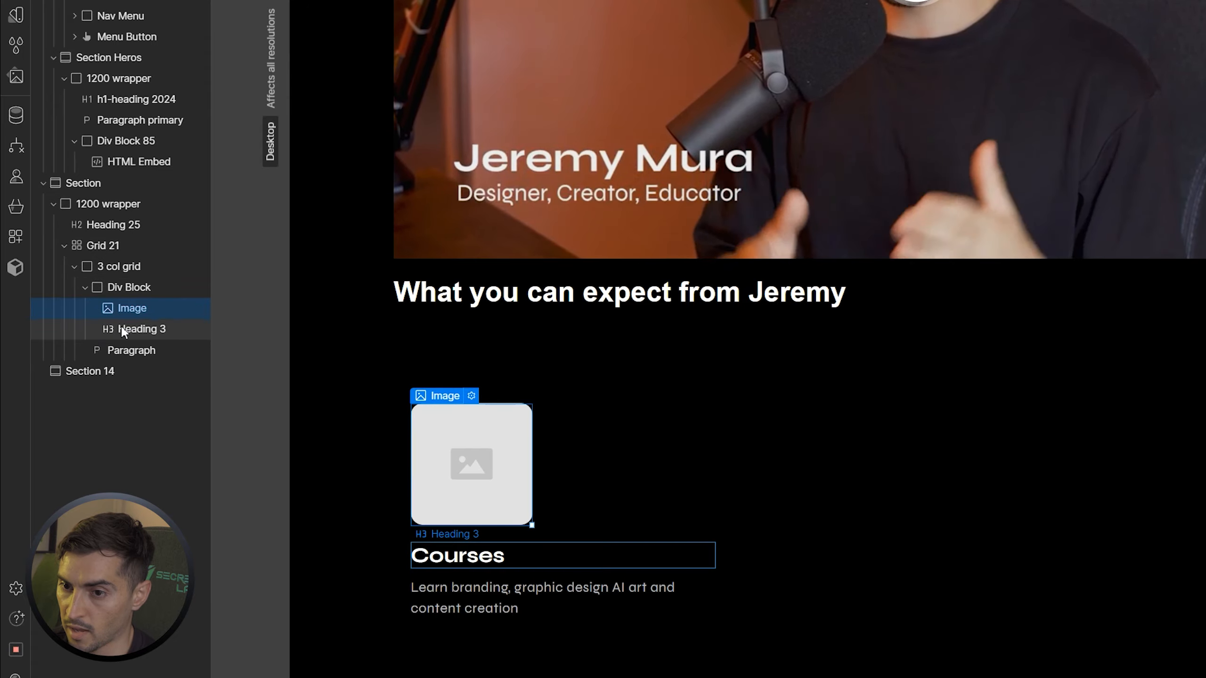
pyautogui.click(124, 320)
pyautogui.click(146, 288)
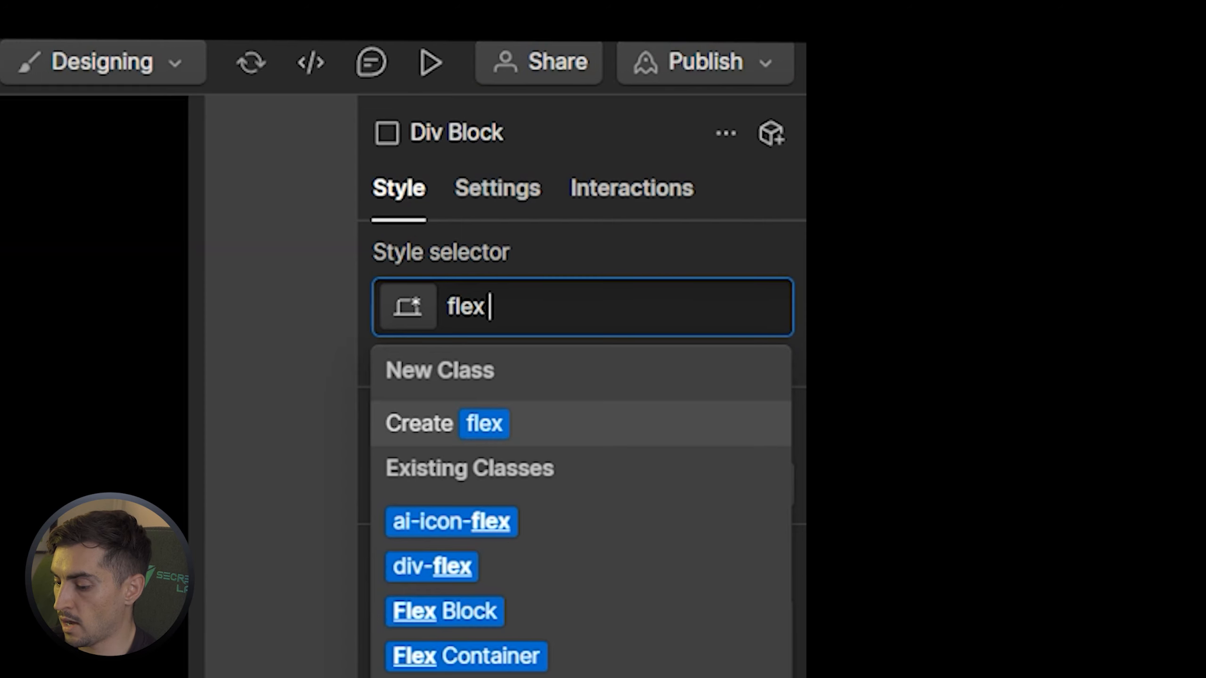
# Give the image-and-heading block a new 'flex hor' class with Display set to Flex
pyautogui.write('hor')
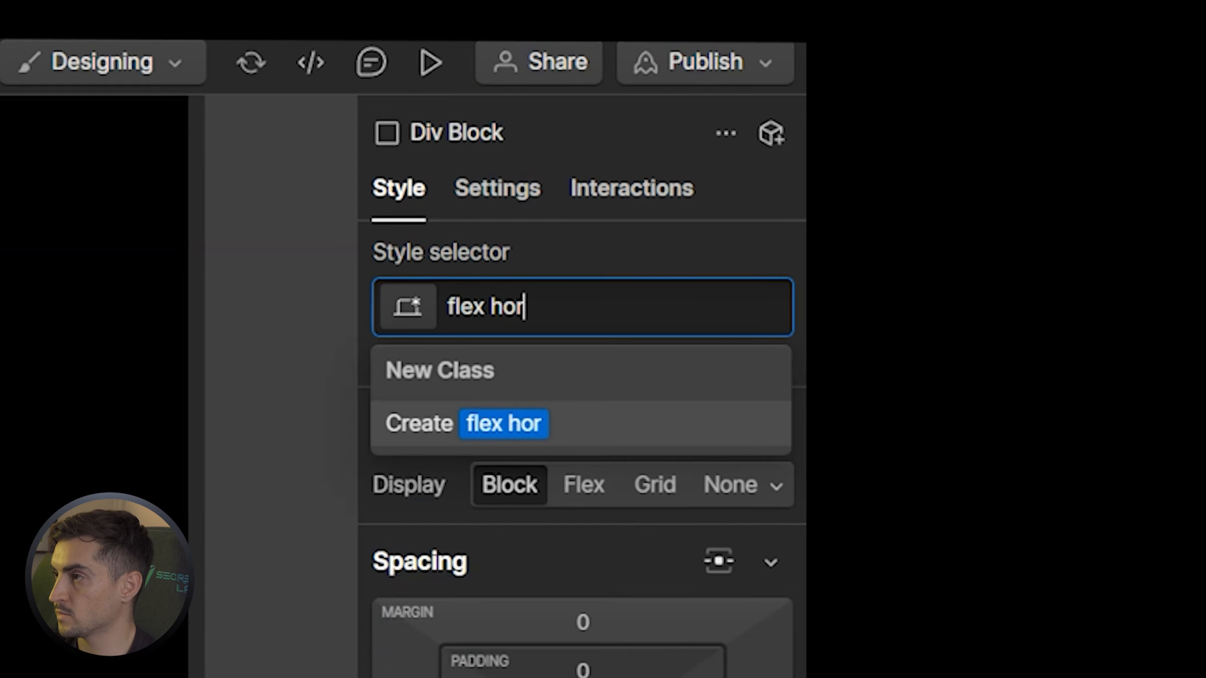
pyautogui.press('Return')
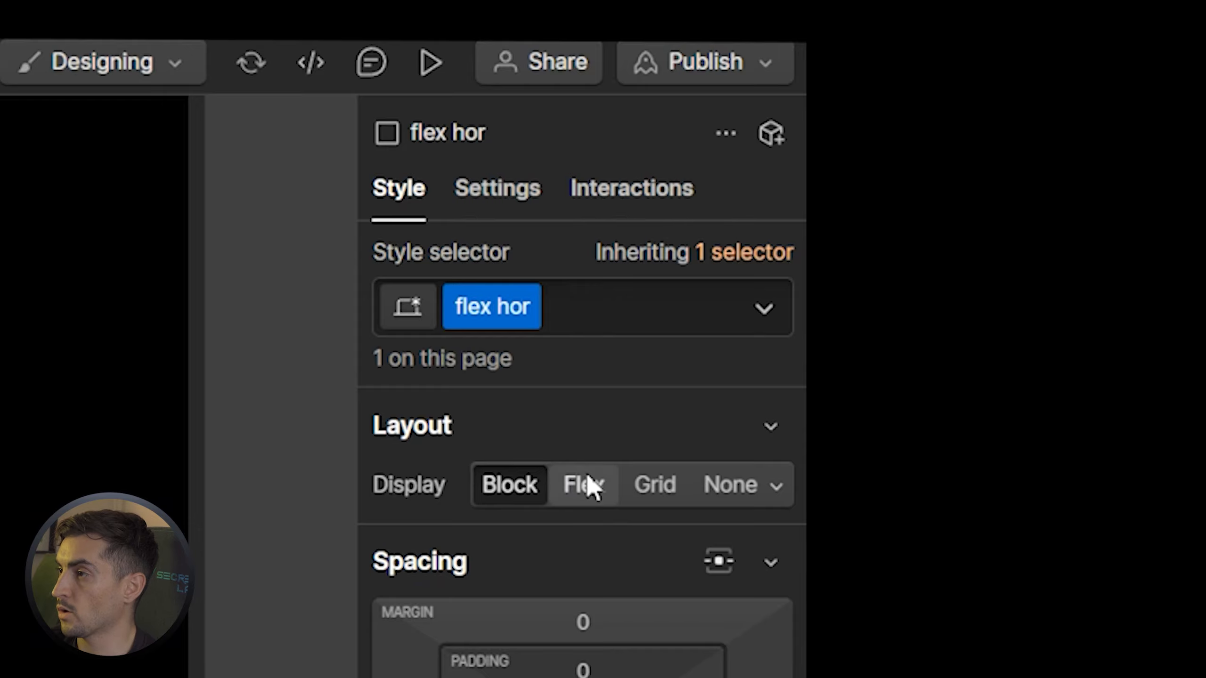
pyautogui.click(594, 497)
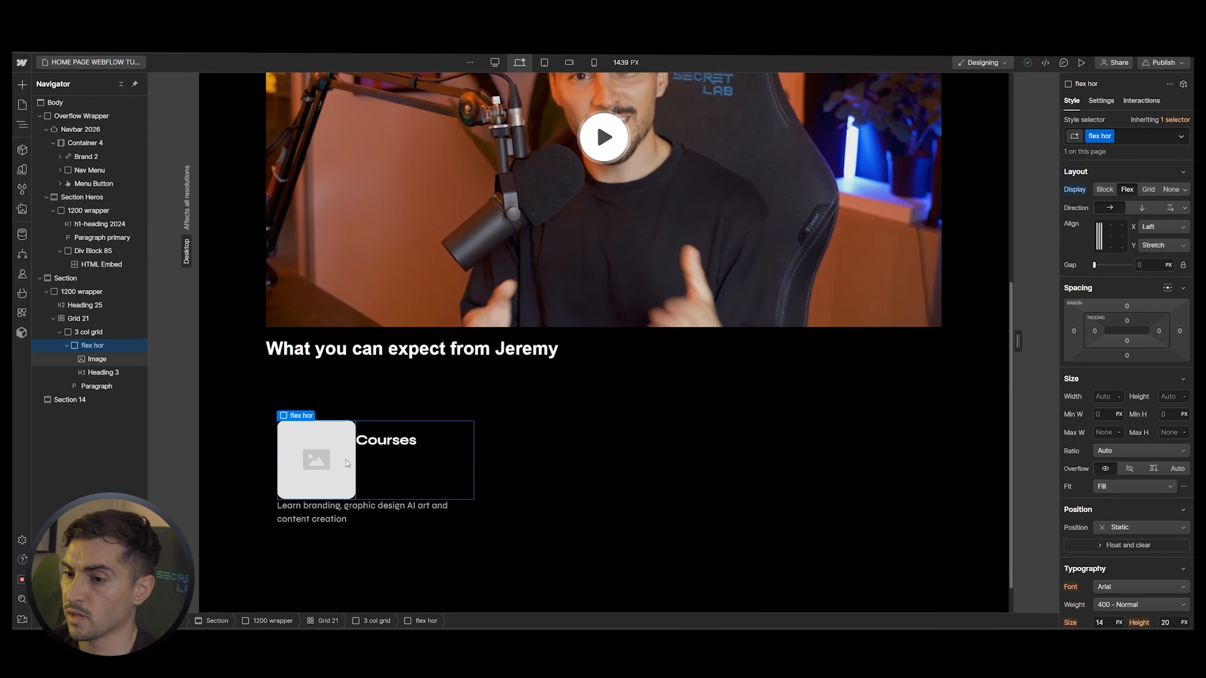
# Add the class 'icon mark' to the placeholder image
pyautogui.click(333, 470)
pyautogui.press('Return')
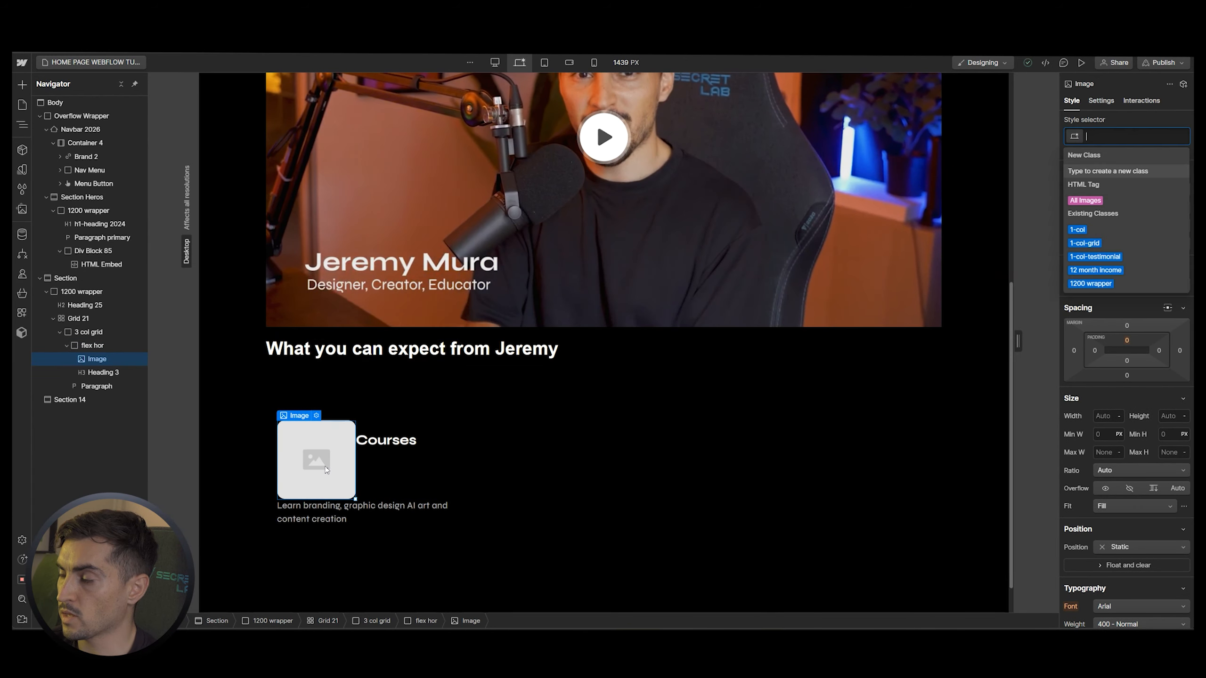
pyautogui.write('icon')
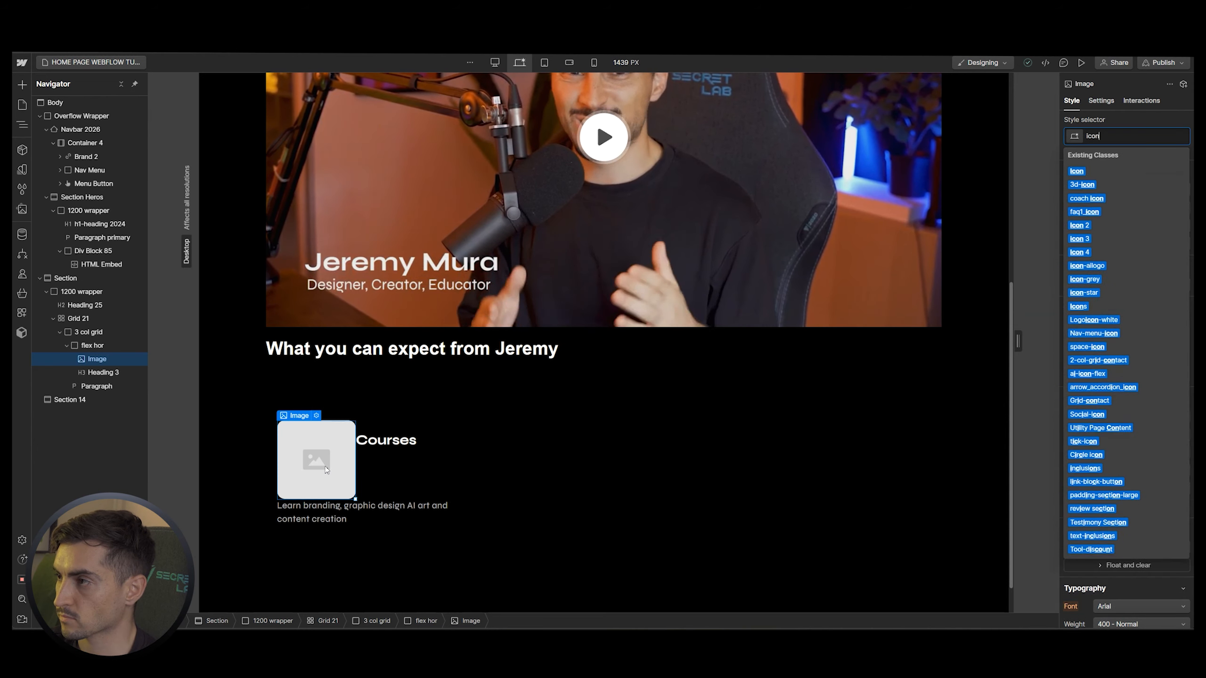
pyautogui.write(' mark')
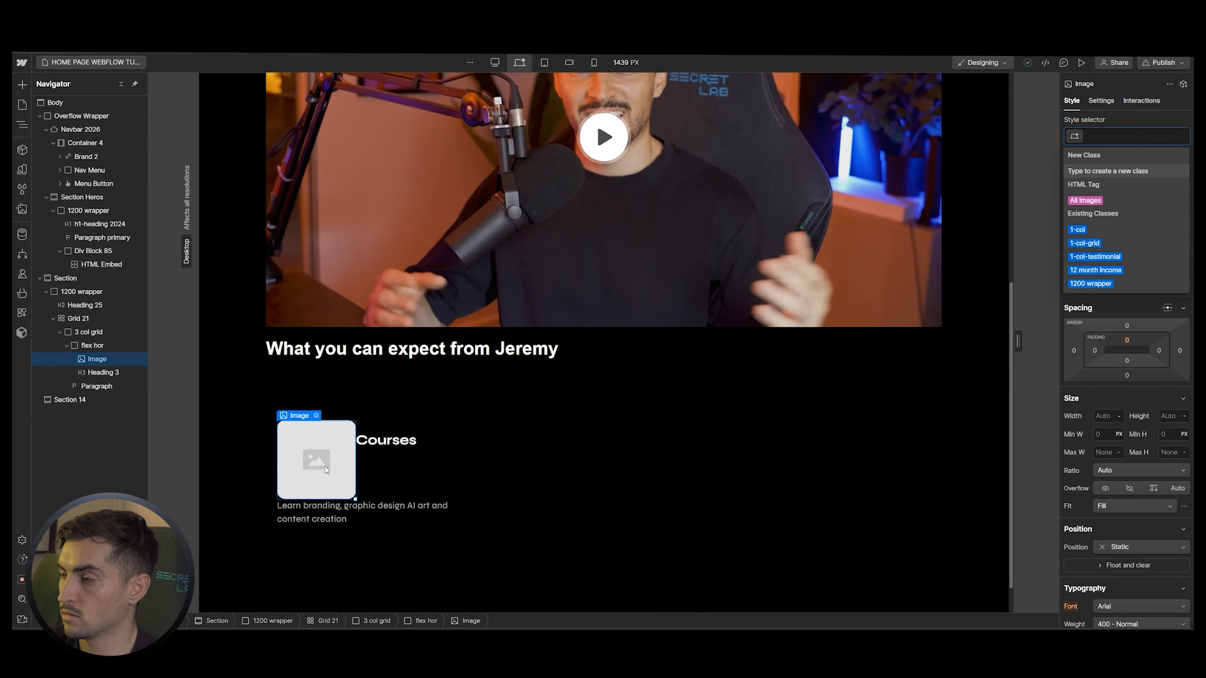
pyautogui.press('Return')
# Replace the image with tick grey.svg from YOUTUBE TUTORIAL and shrink it to about 30 px
pyautogui.doubleClick(325, 470)
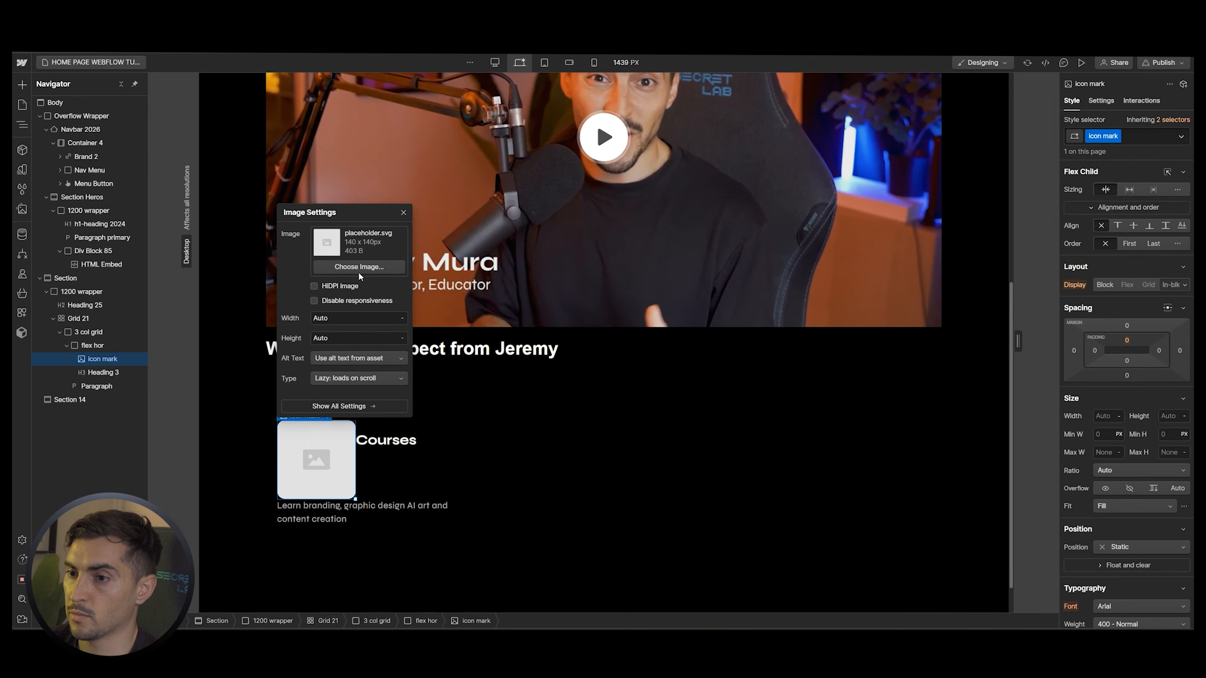
pyautogui.click(361, 269)
pyautogui.click(83, 296)
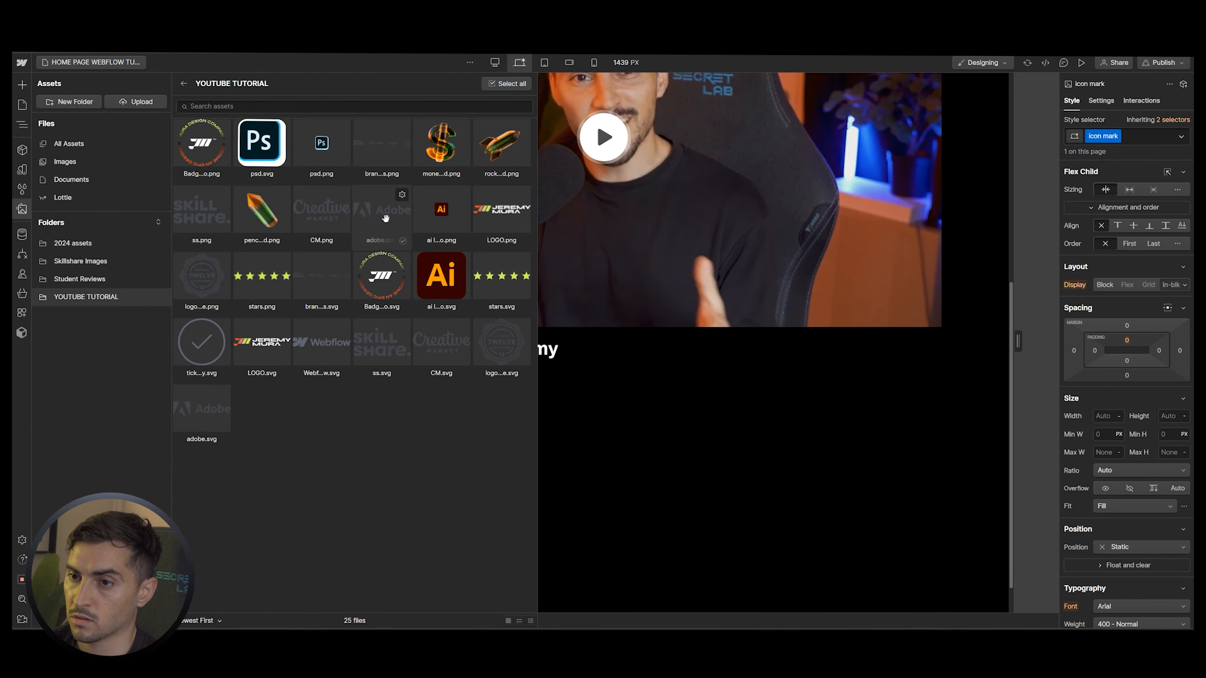
pyautogui.click(195, 334)
pyautogui.scroll(-2, 557, 444)
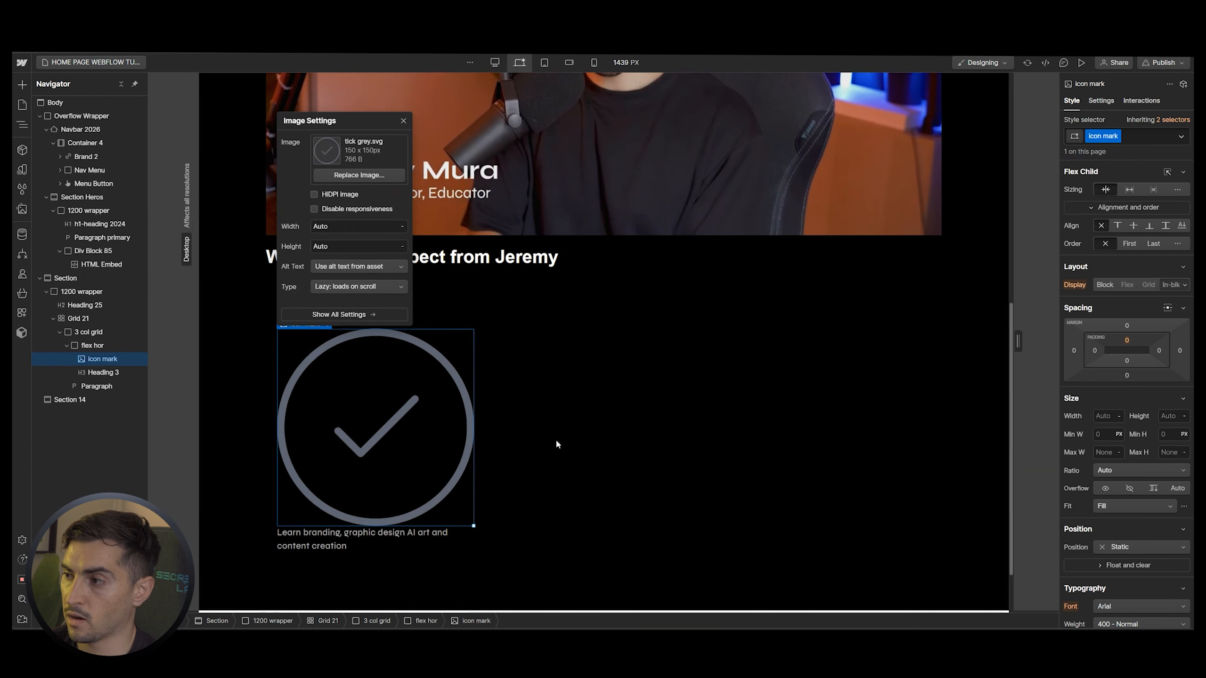
pyautogui.moveTo(534, 228); pyautogui.dragTo(589, 256)
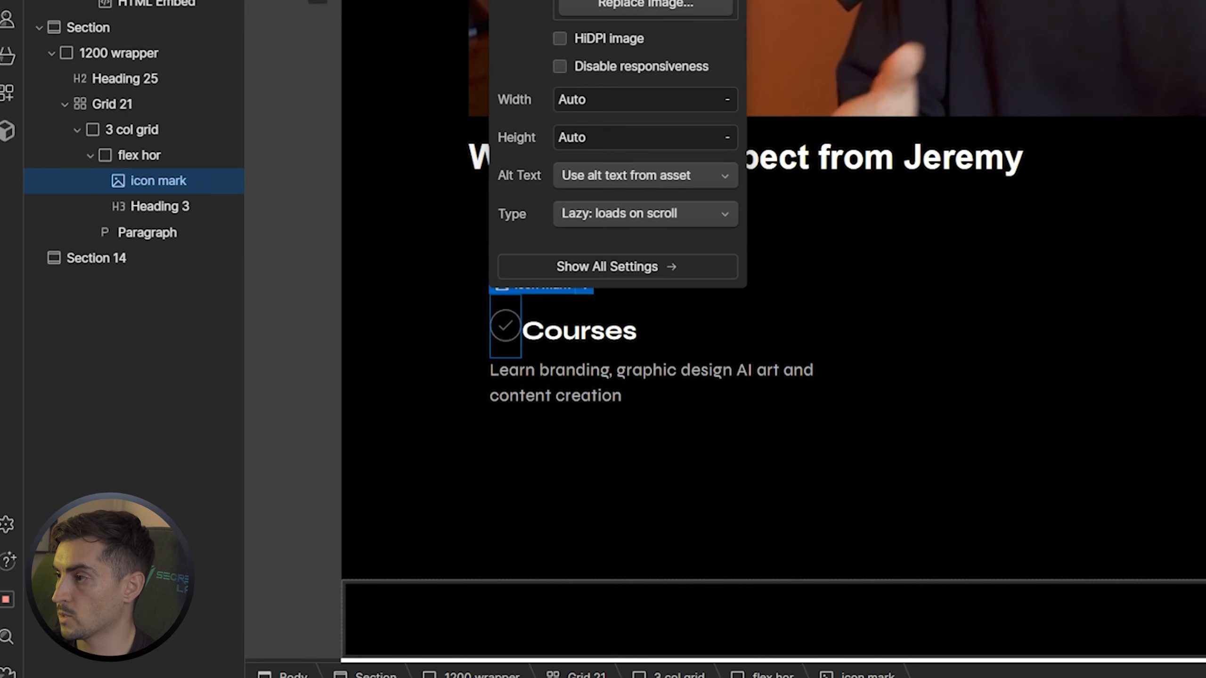
pyautogui.press('Return')
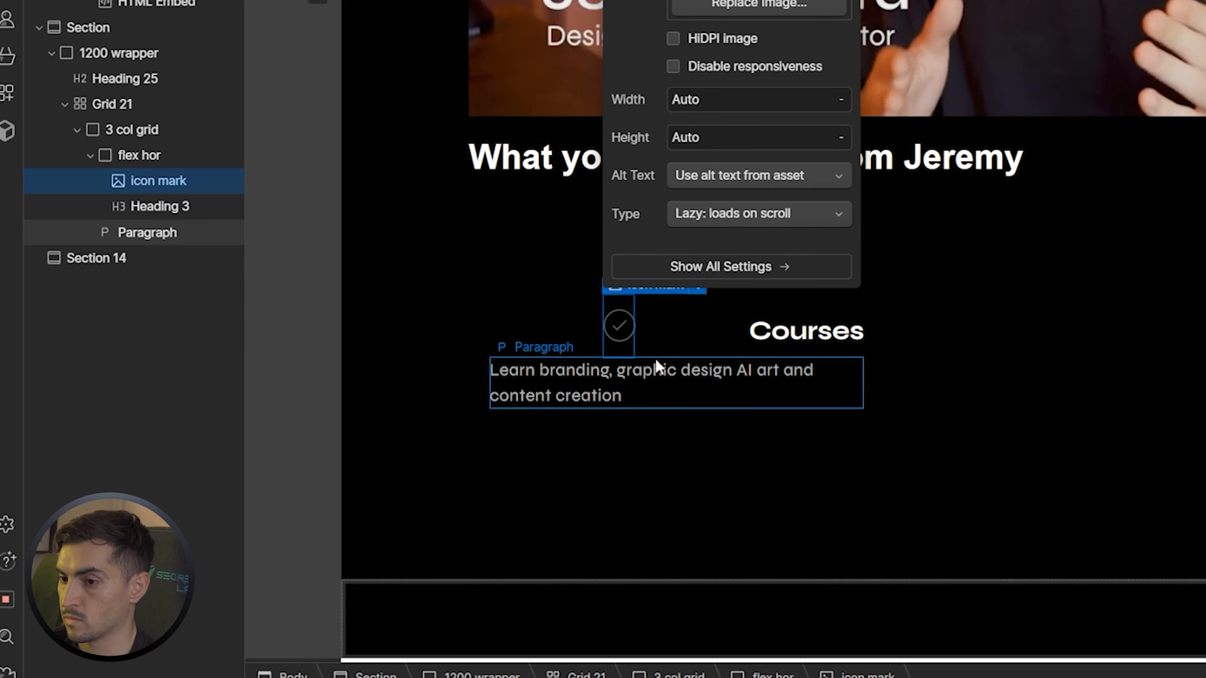
pyautogui.click(531, 328)
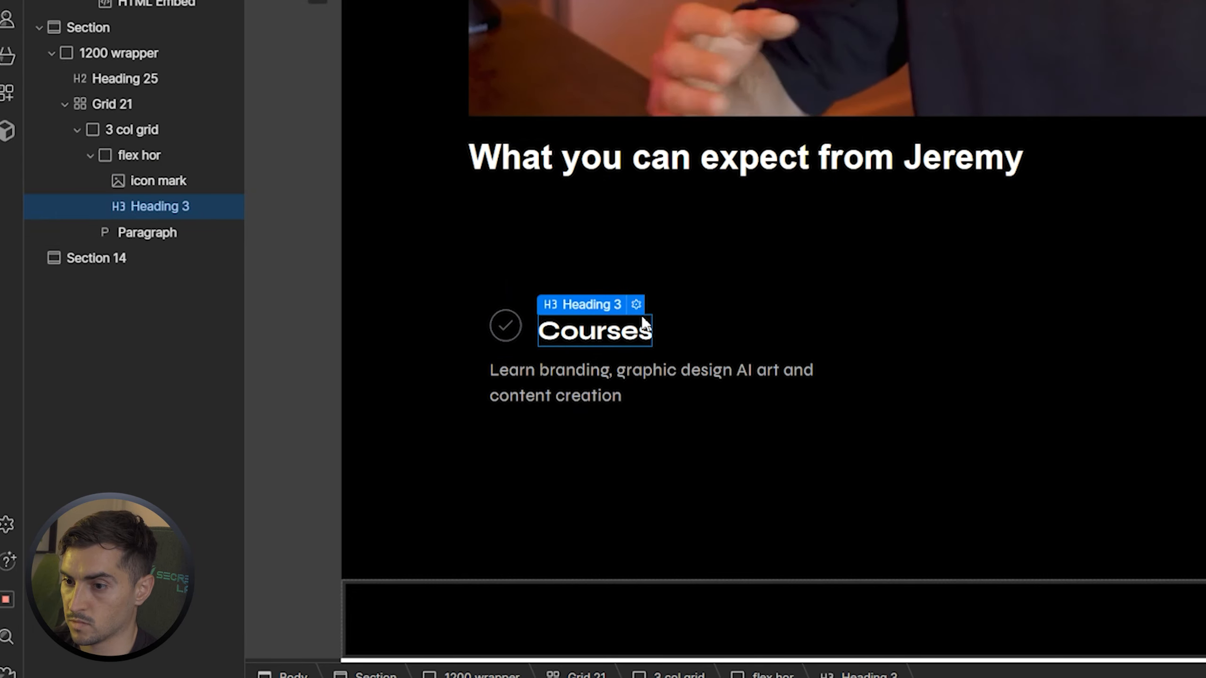
pyautogui.click(691, 325)
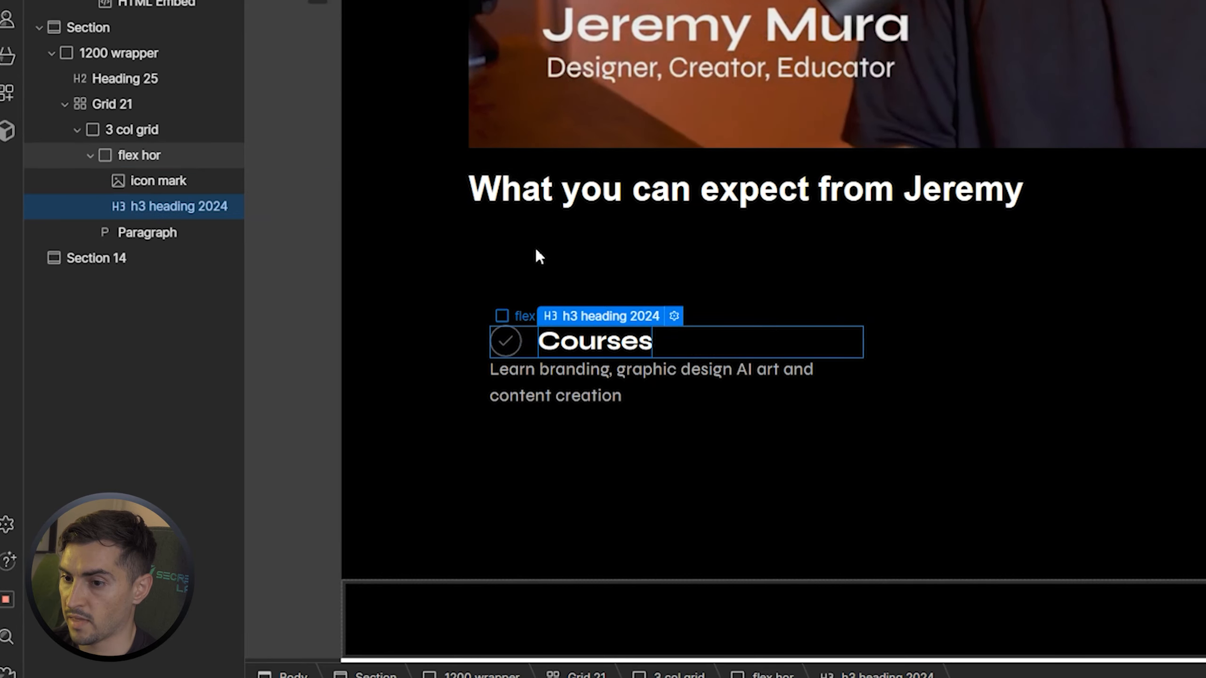
pyautogui.click(155, 155)
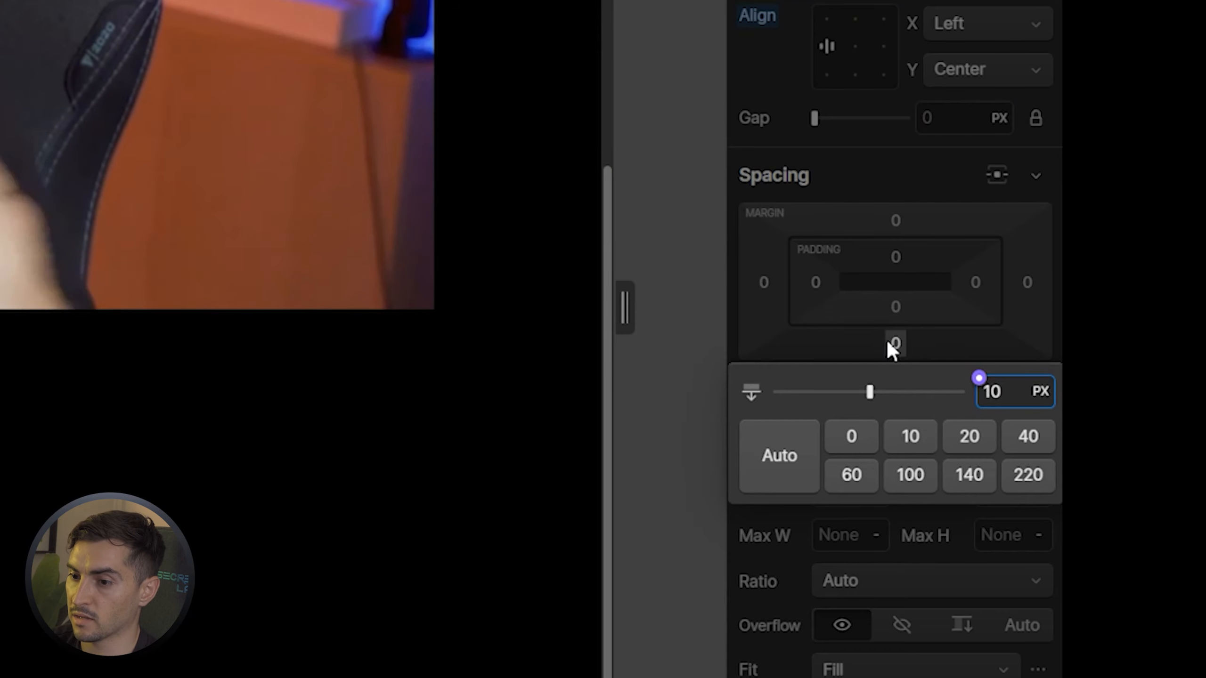
pyautogui.press('Return')
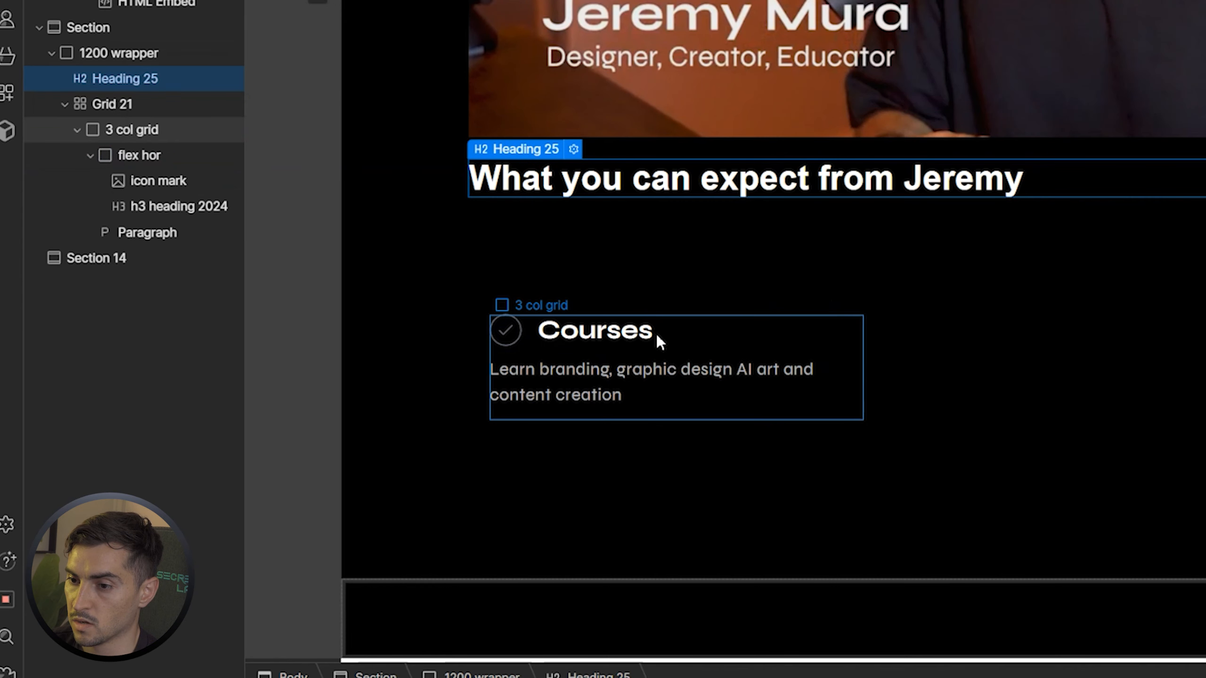
pyautogui.click(717, 328)
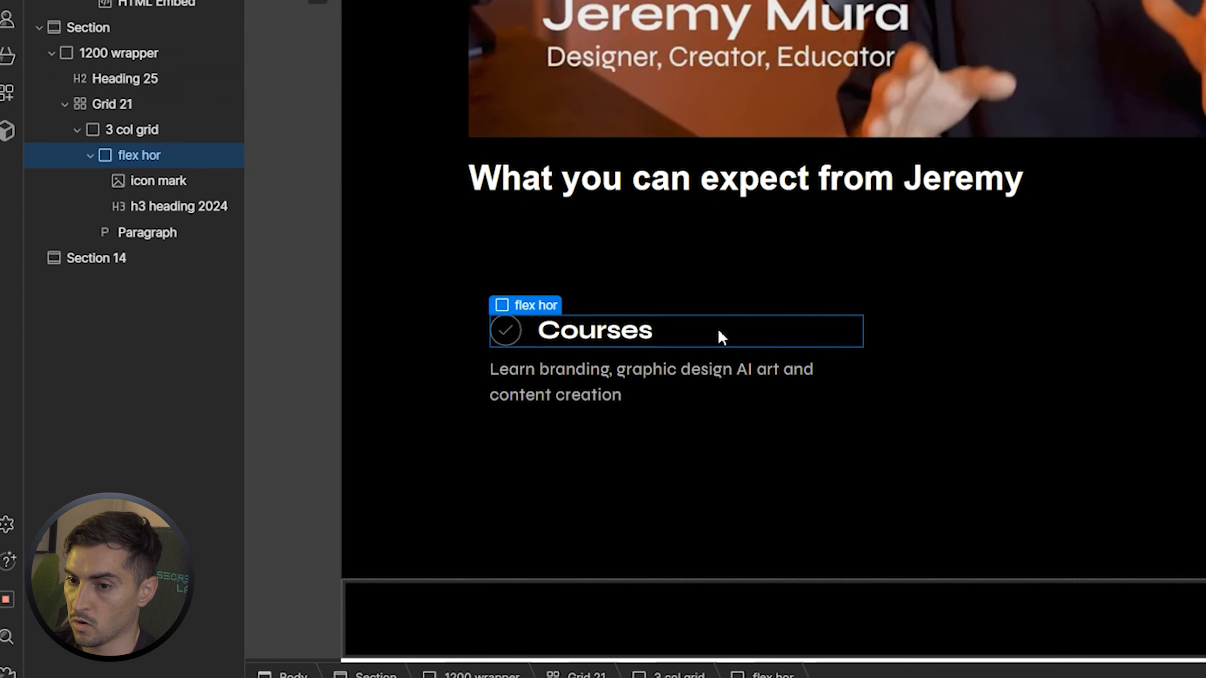
pyautogui.click(588, 336)
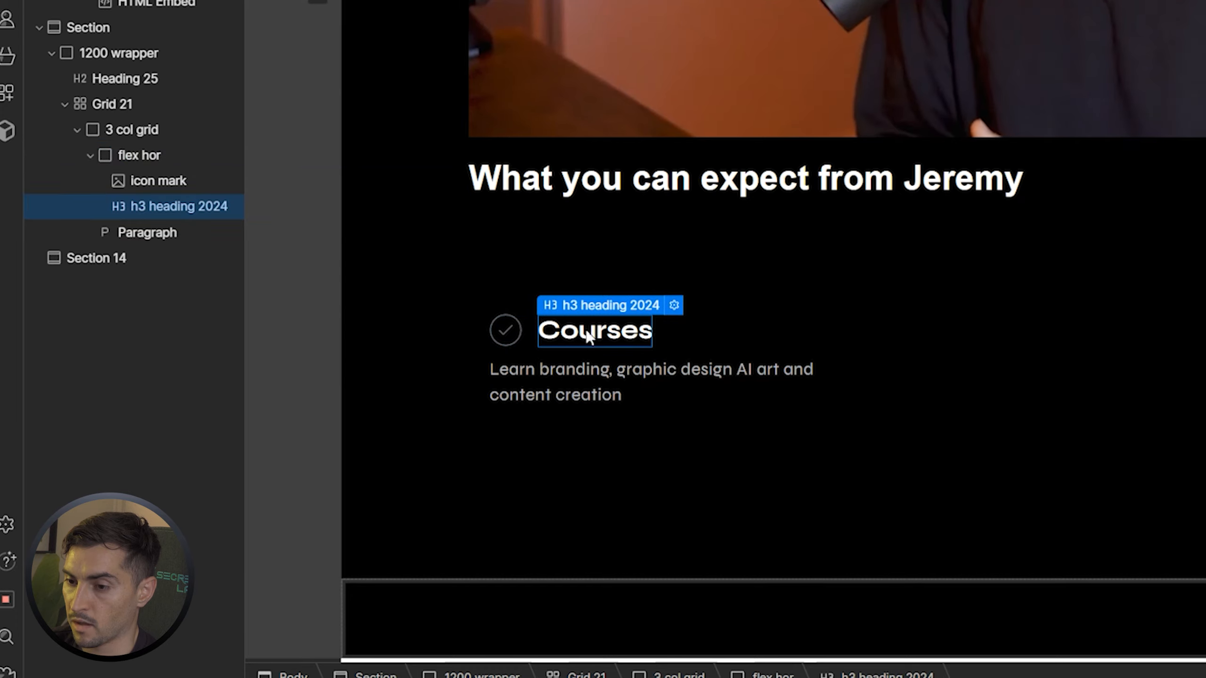
pyautogui.click(506, 333)
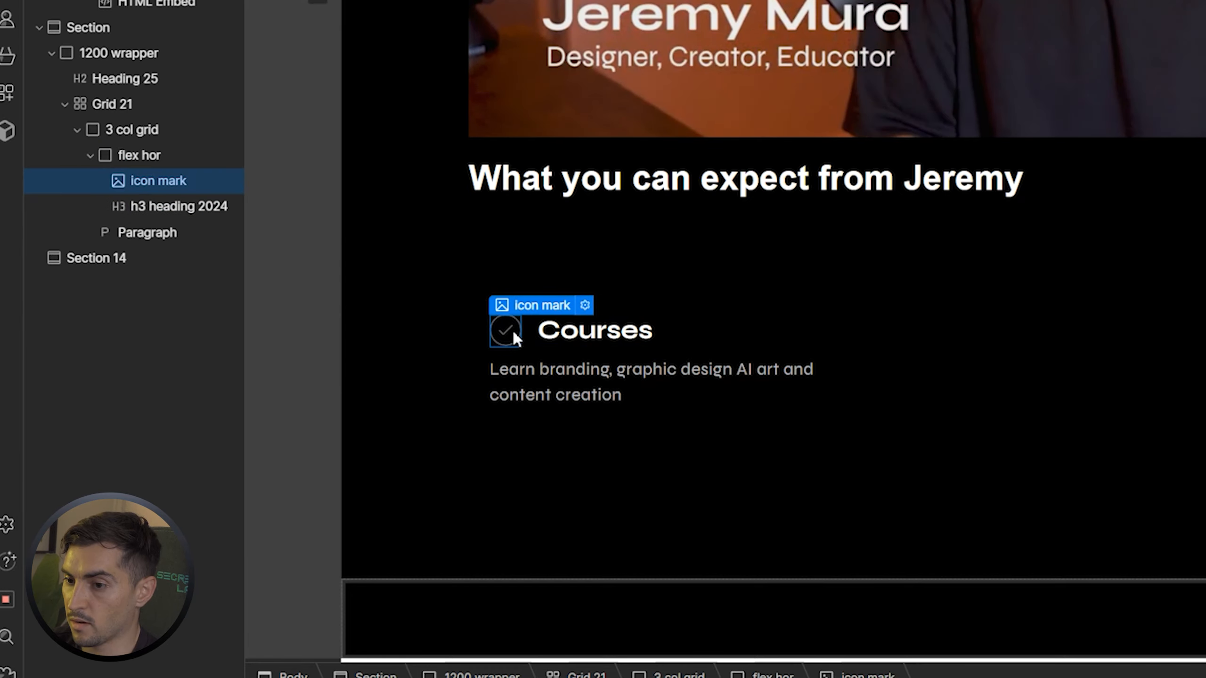
pyautogui.click(589, 333)
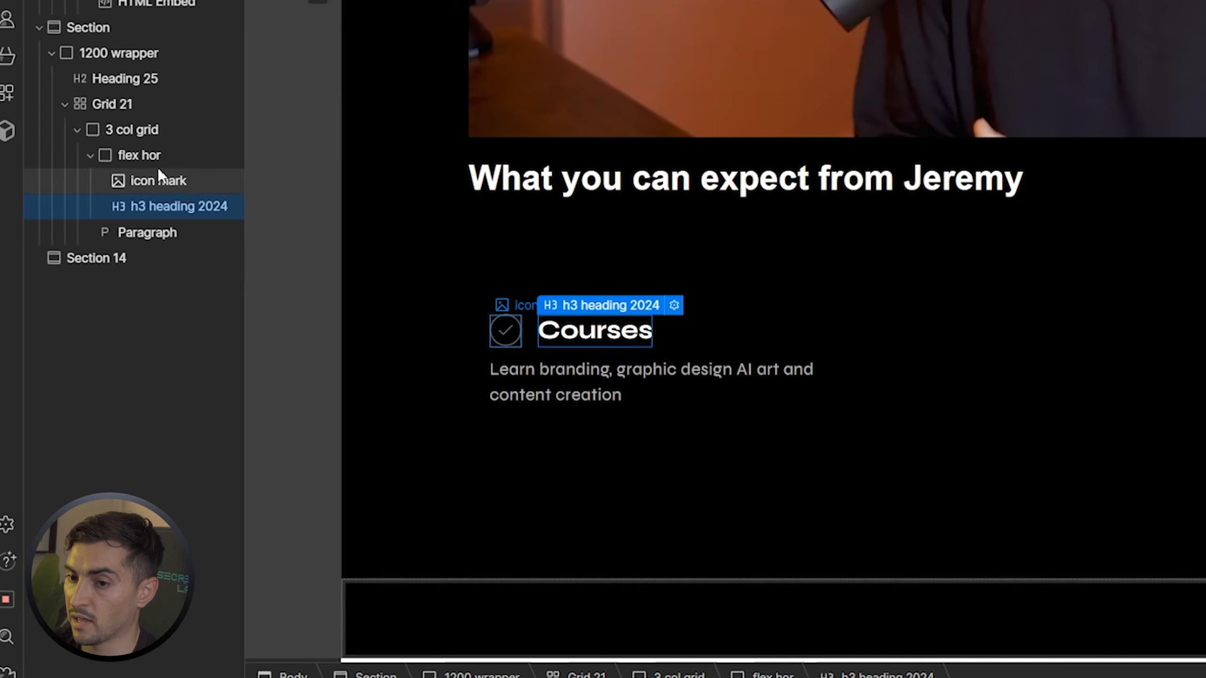
pyautogui.click(157, 180)
pyautogui.click(137, 156)
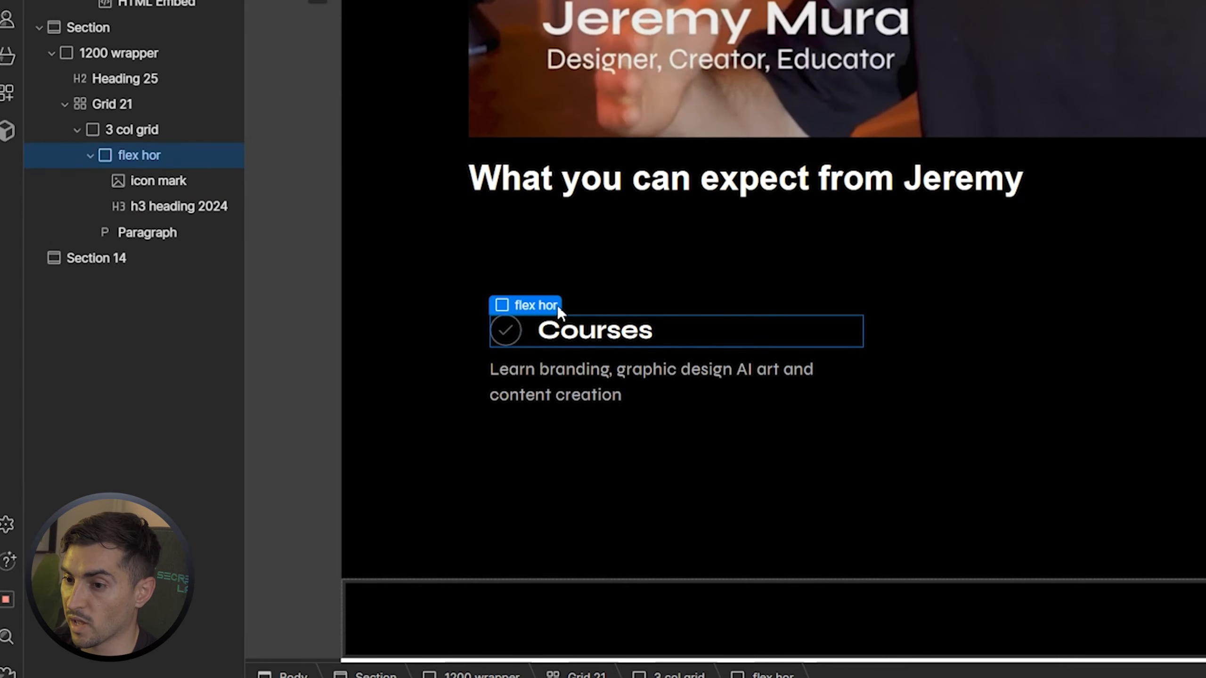
pyautogui.click(533, 358)
pyautogui.click(121, 155)
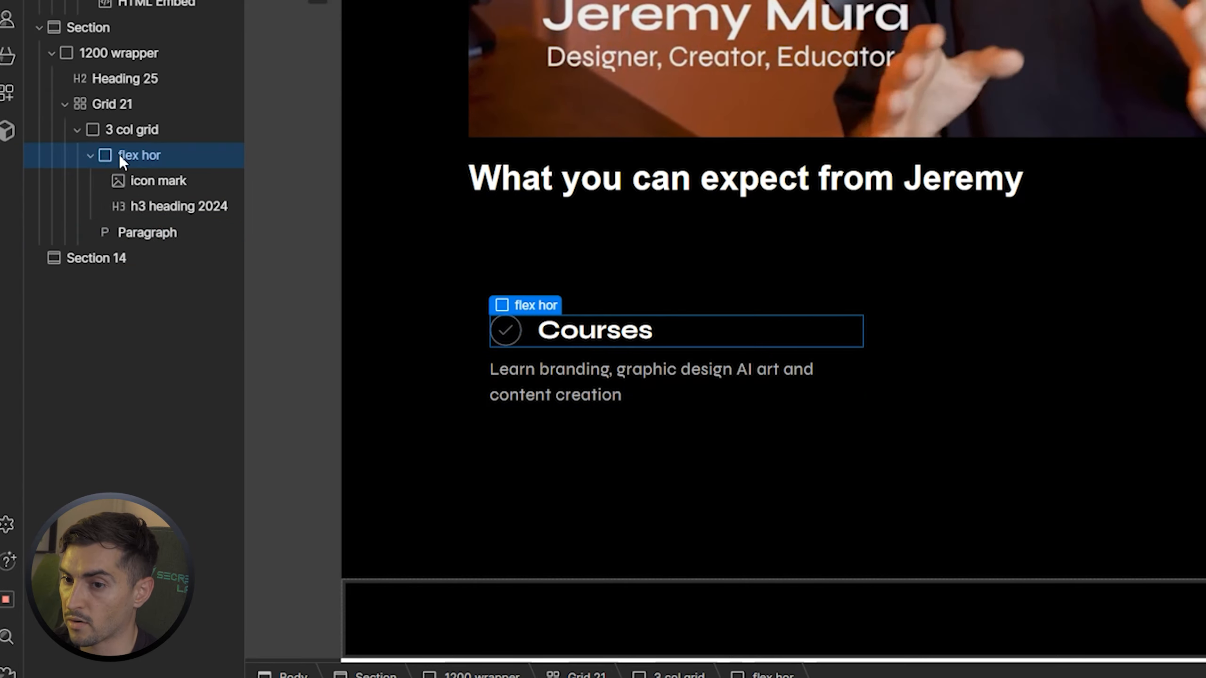
pyautogui.click(90, 156)
pyautogui.click(138, 130)
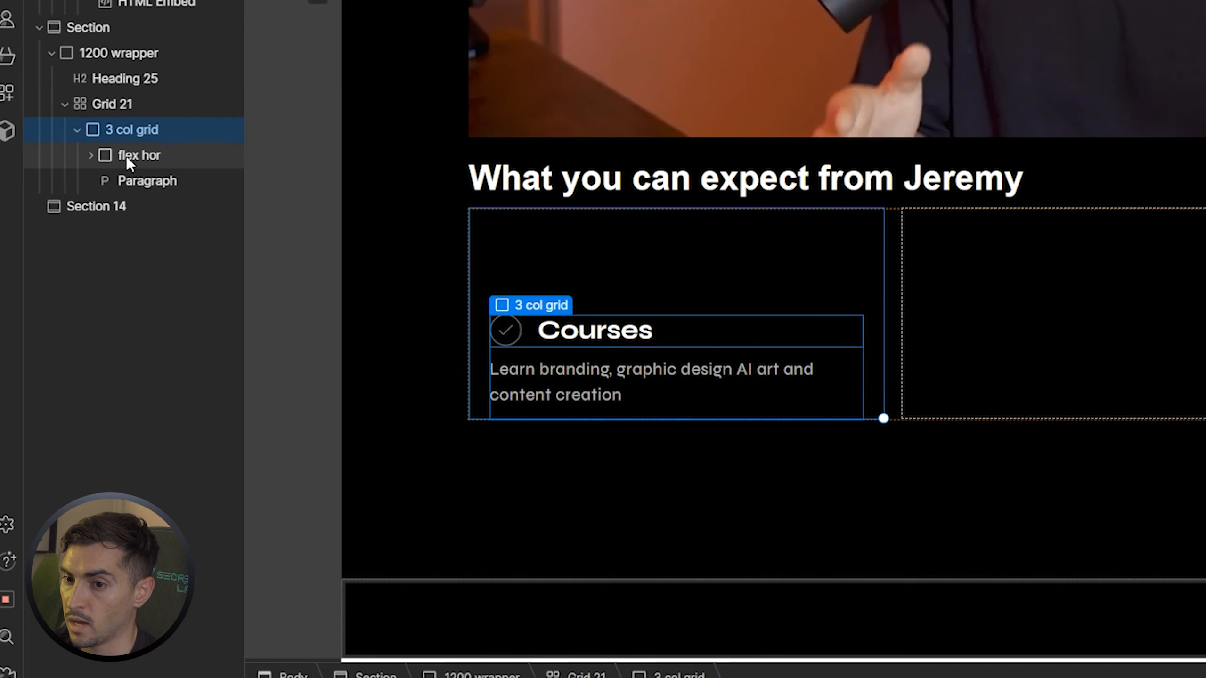
pyautogui.click(126, 157)
pyautogui.click(132, 130)
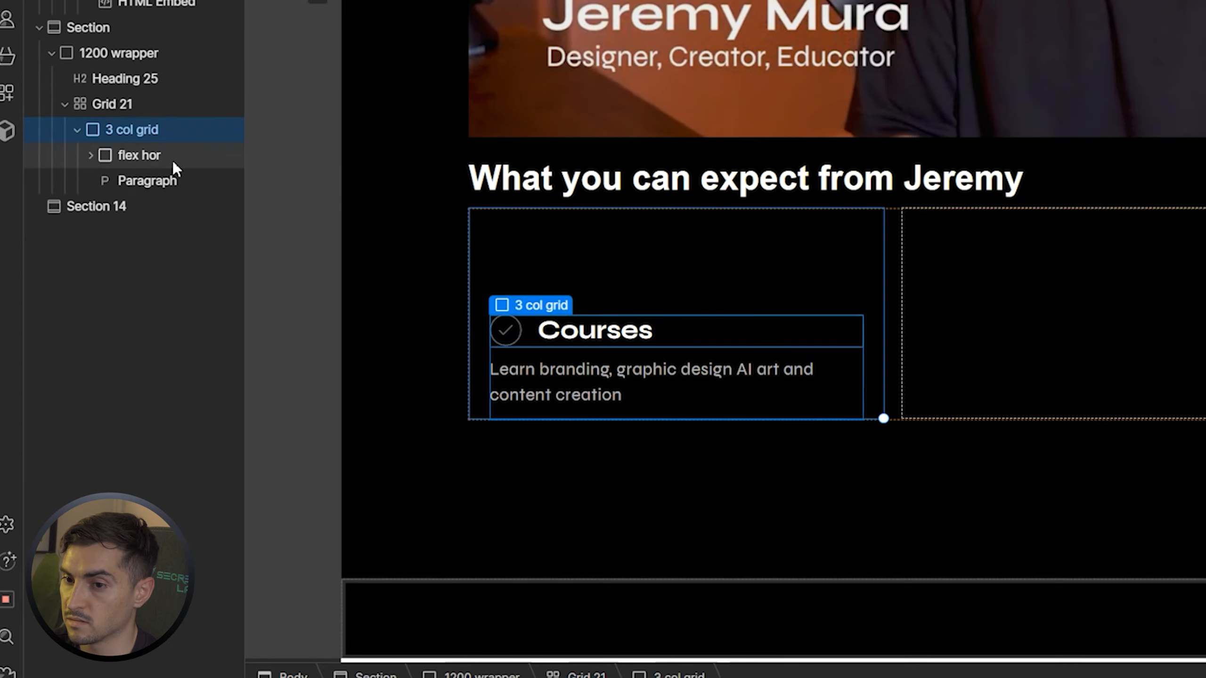
pyautogui.click(120, 152)
pyautogui.click(142, 137)
pyautogui.click(134, 171)
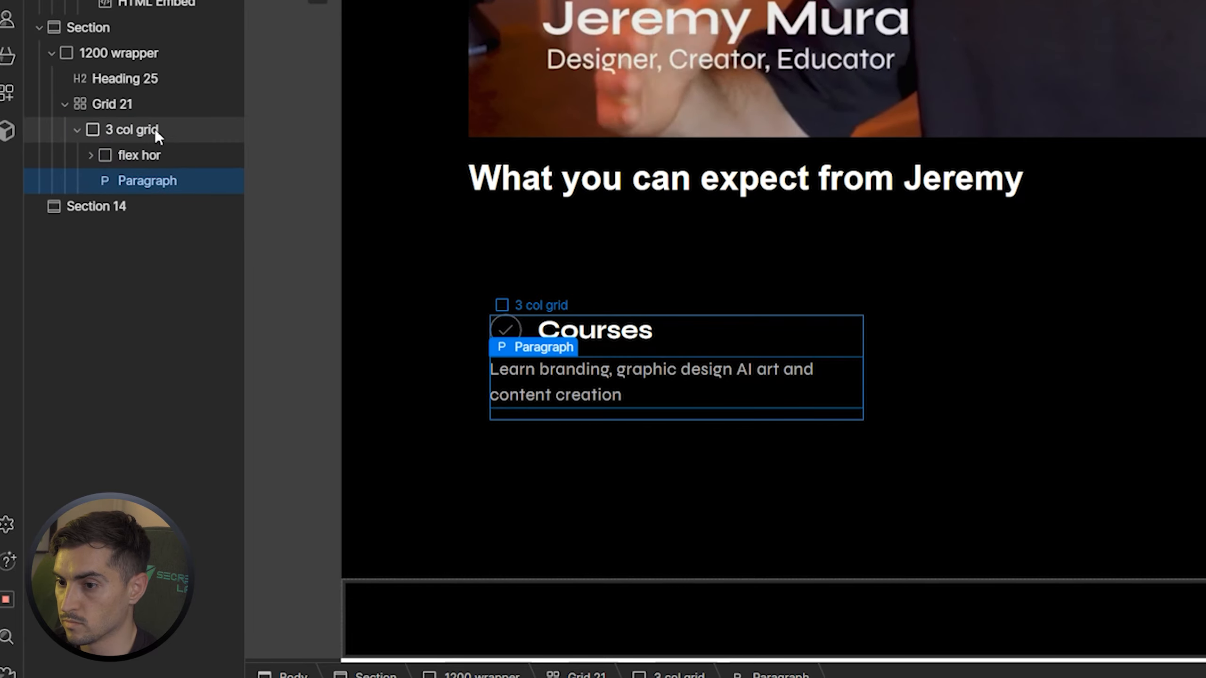
# Add a linear gradient background layer and tint its first stop bright orange
pyautogui.scroll(-5, 753, 342)
pyautogui.scroll(-10, 756, 337)
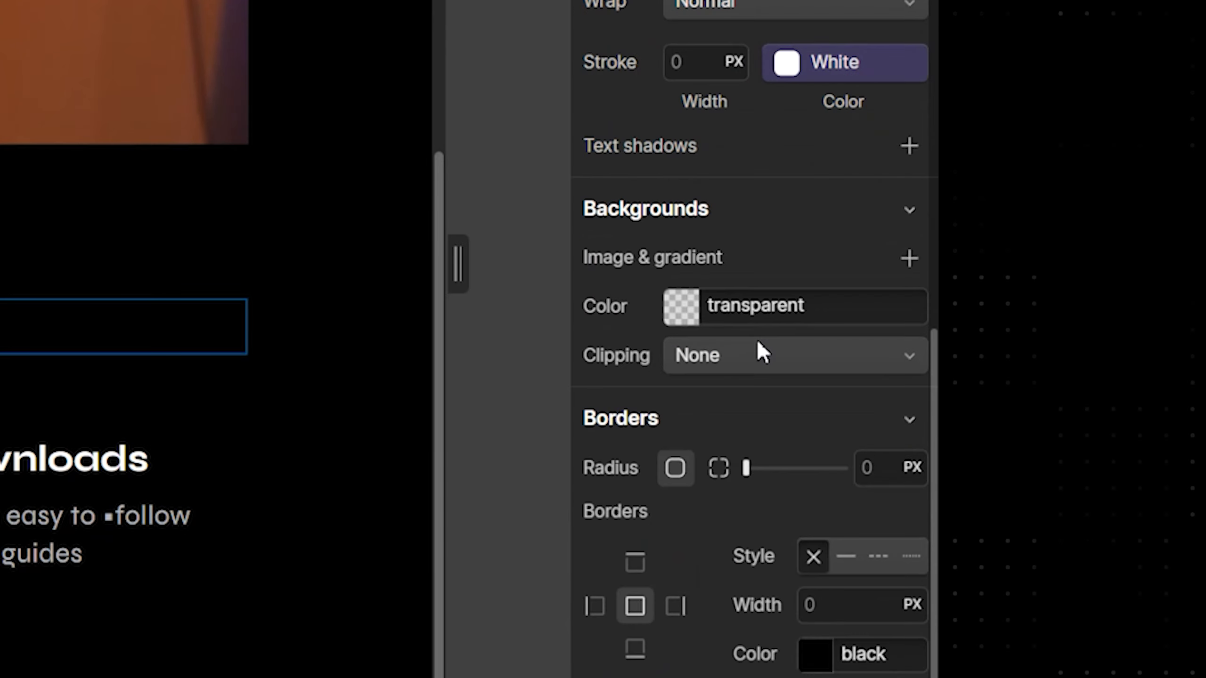
pyautogui.scroll(2, 686, 156)
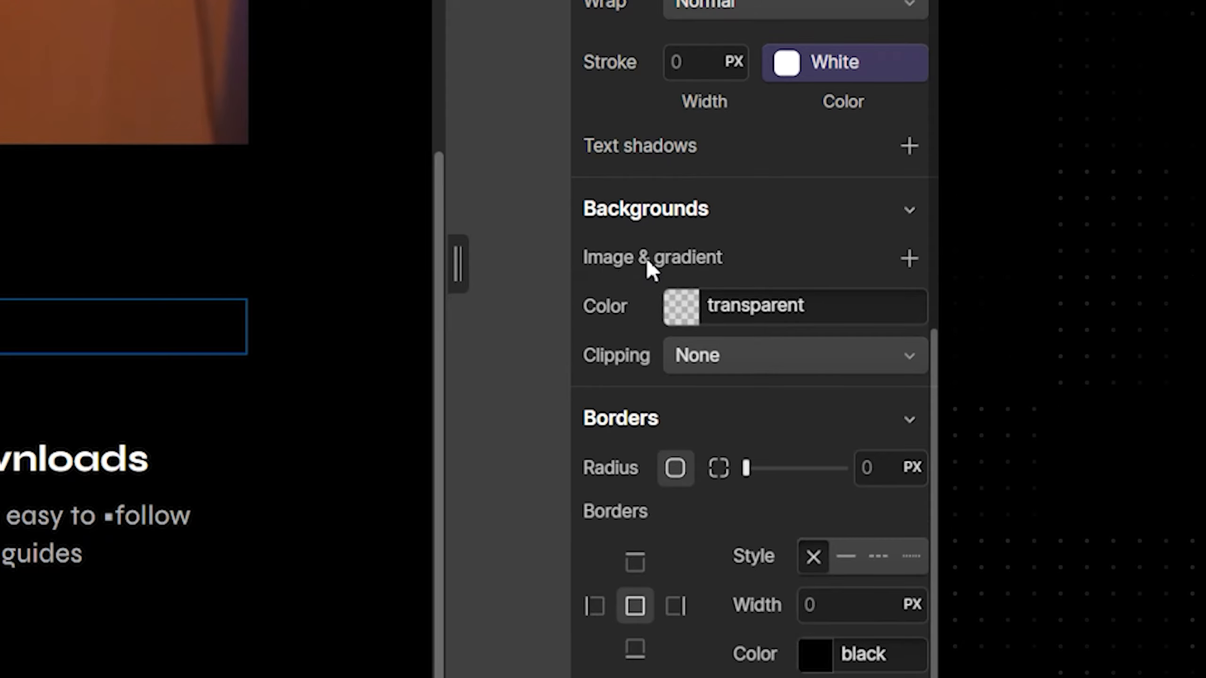
pyautogui.click(908, 260)
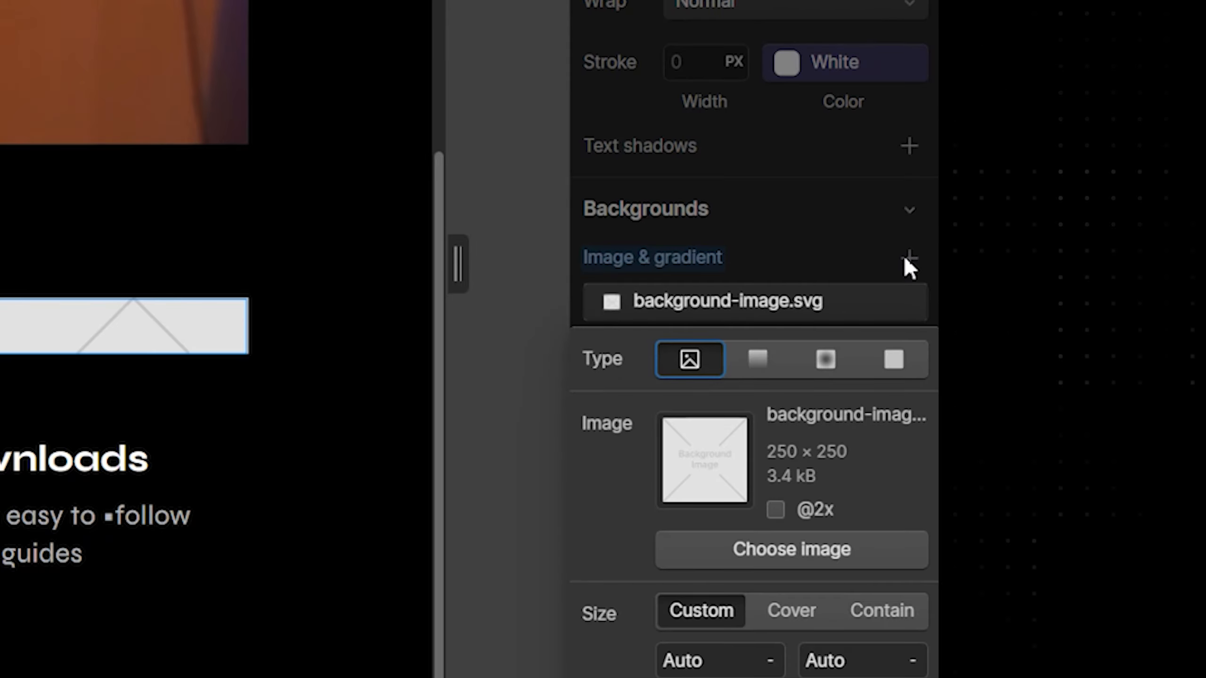
pyautogui.click(760, 358)
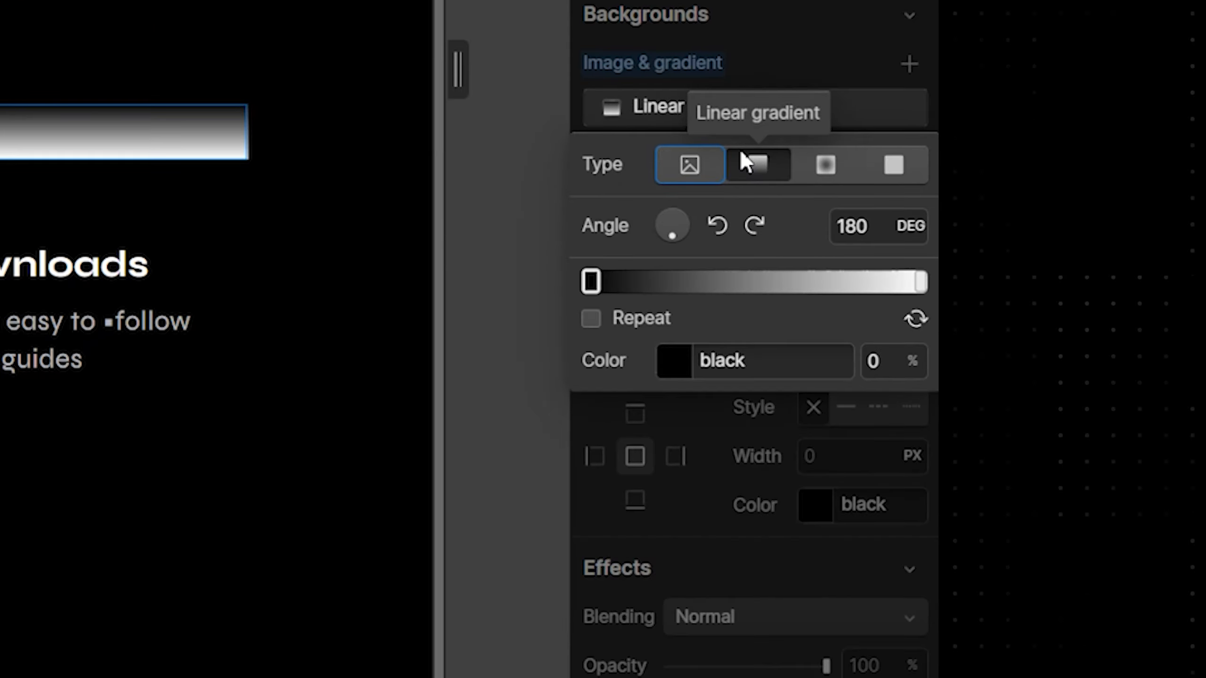
pyautogui.click(592, 282)
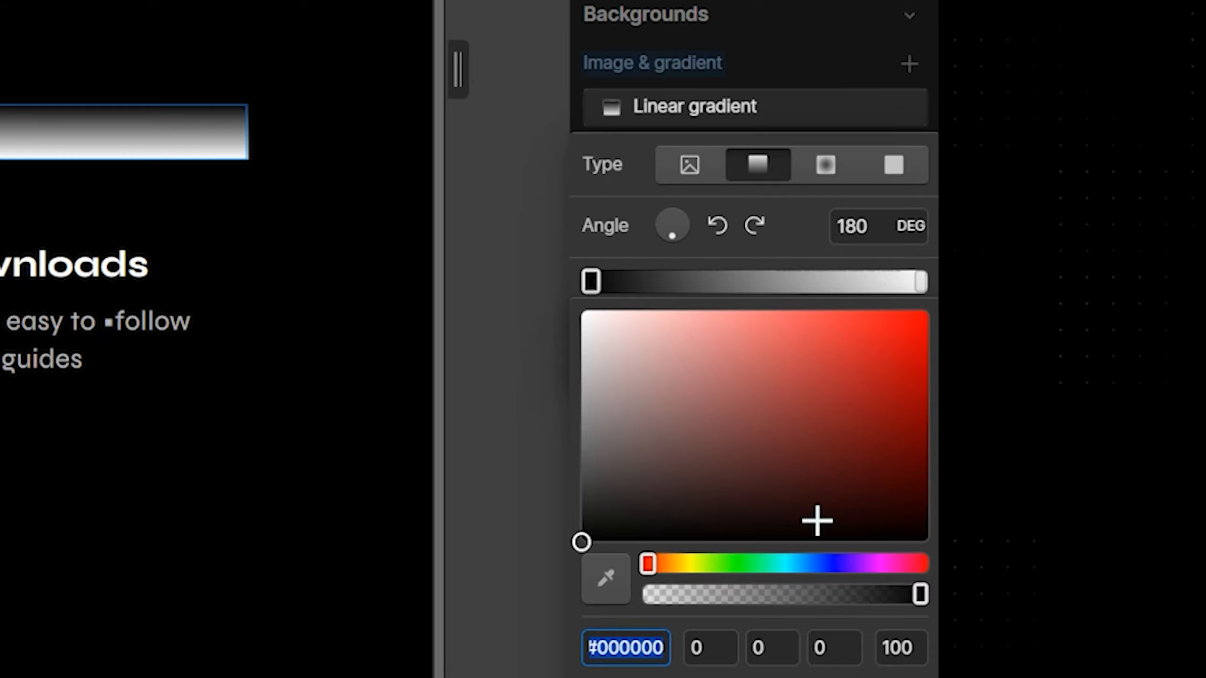
pyautogui.moveTo(915, 321); pyautogui.dragTo(893, 331)
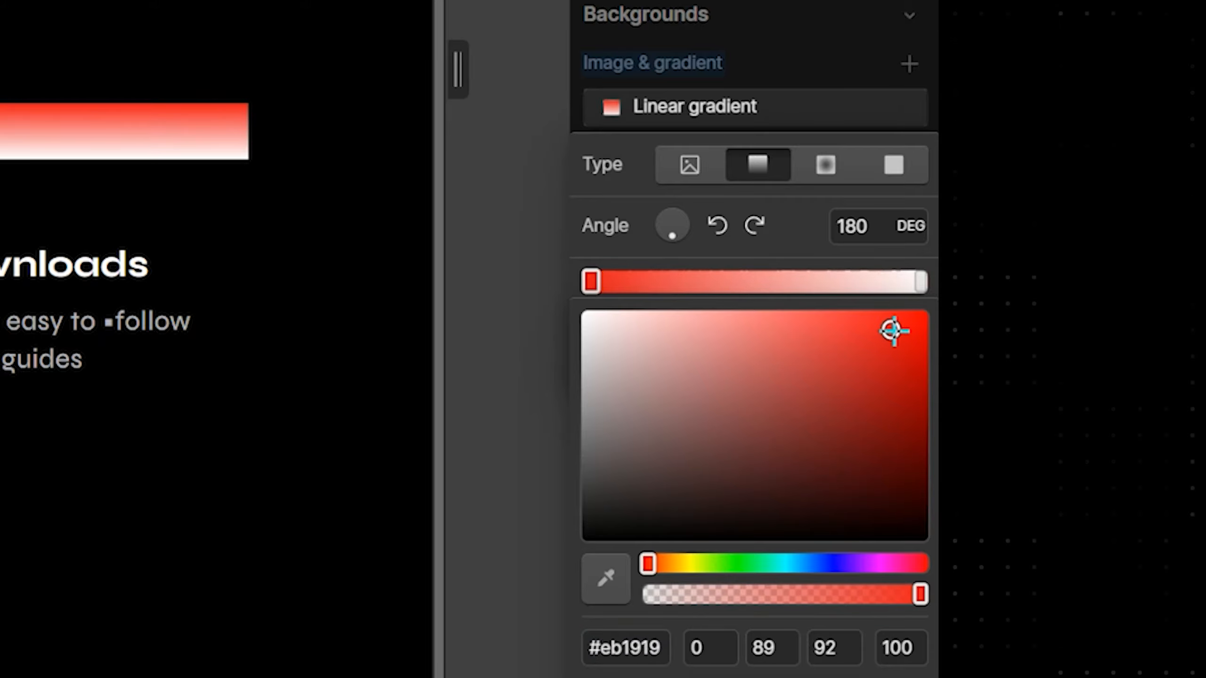
pyautogui.click(741, 481)
pyautogui.moveTo(648, 564); pyautogui.dragTo(661, 564)
pyautogui.moveTo(799, 412); pyautogui.dragTo(927, 312)
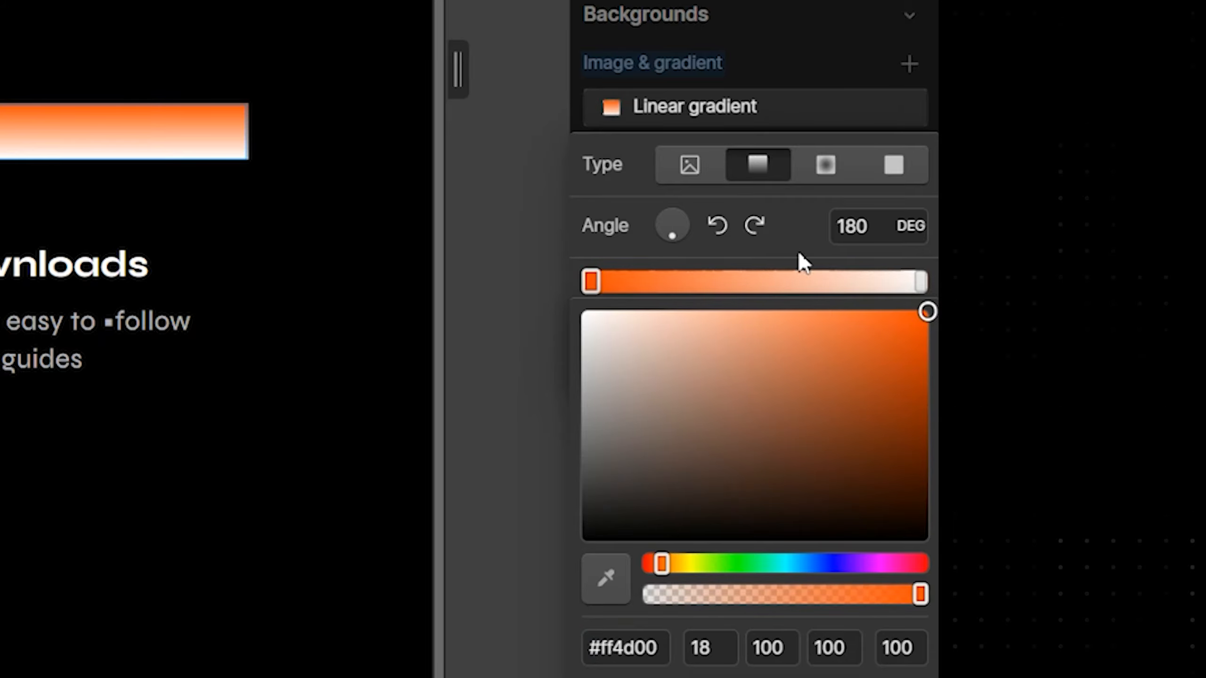
# Set the gradient's end stop to the Neon Green variable and first stop to Fire Orange
pyautogui.click(921, 282)
pyautogui.click(675, 365)
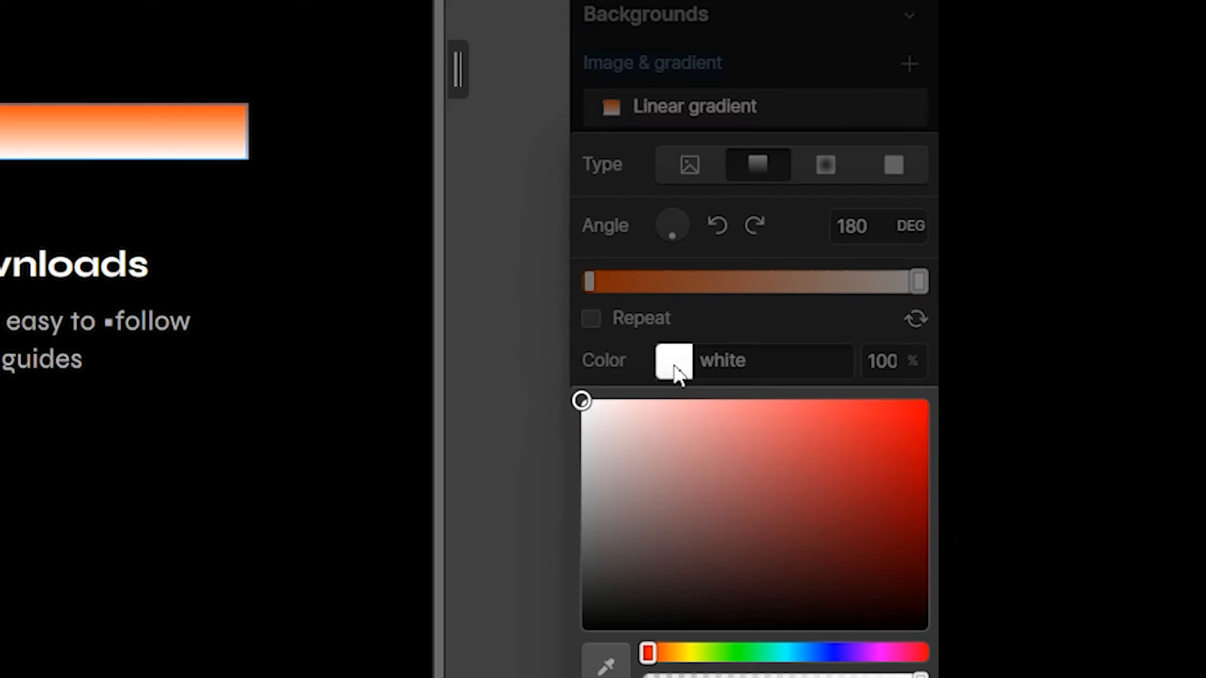
pyautogui.click(664, 346)
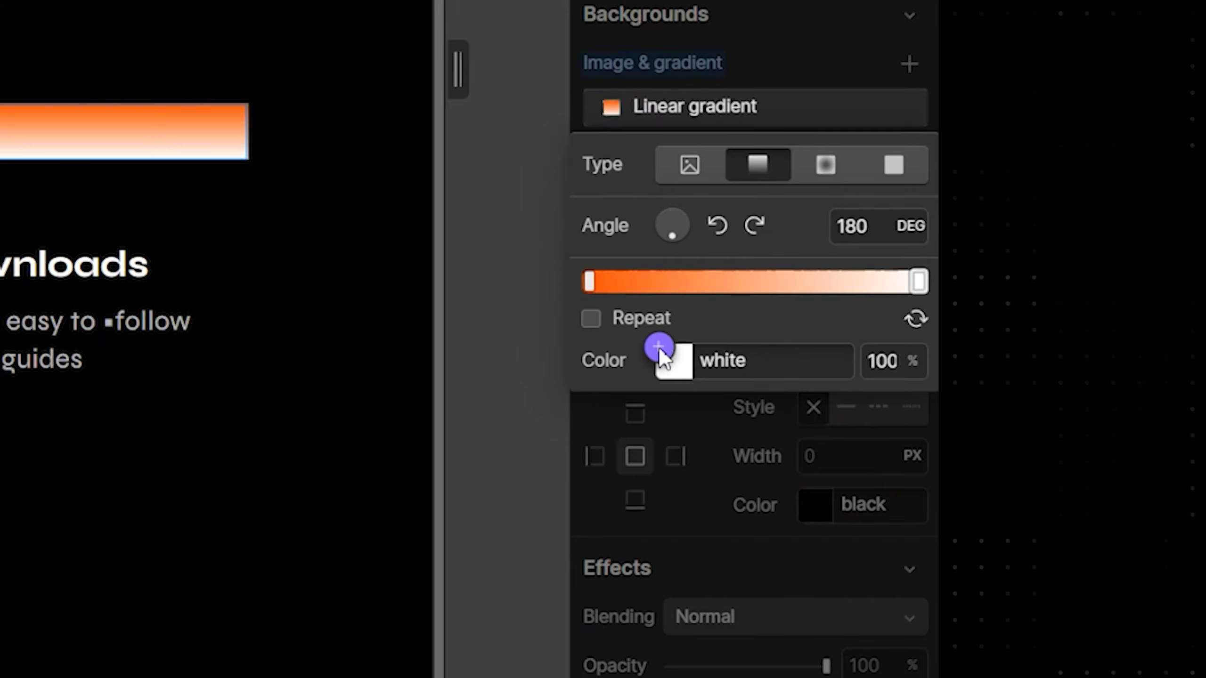
pyautogui.click(660, 347)
pyautogui.click(631, 544)
pyautogui.click(644, 618)
pyautogui.click(591, 282)
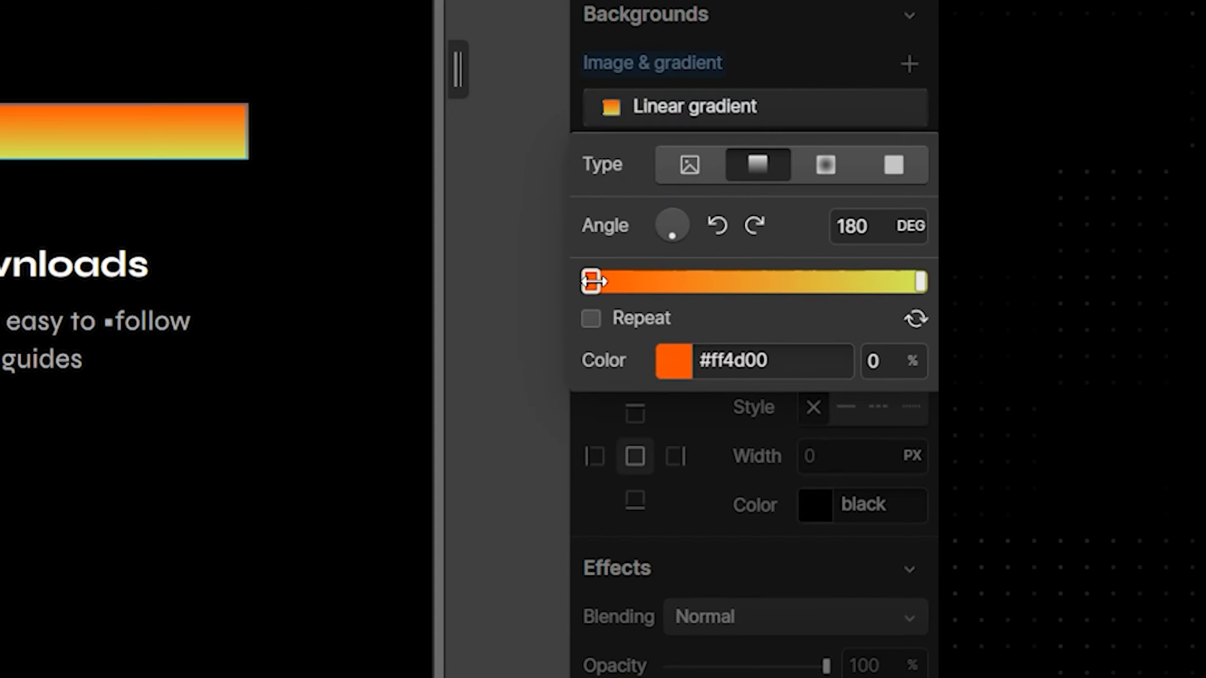
pyautogui.click(665, 350)
pyautogui.click(647, 511)
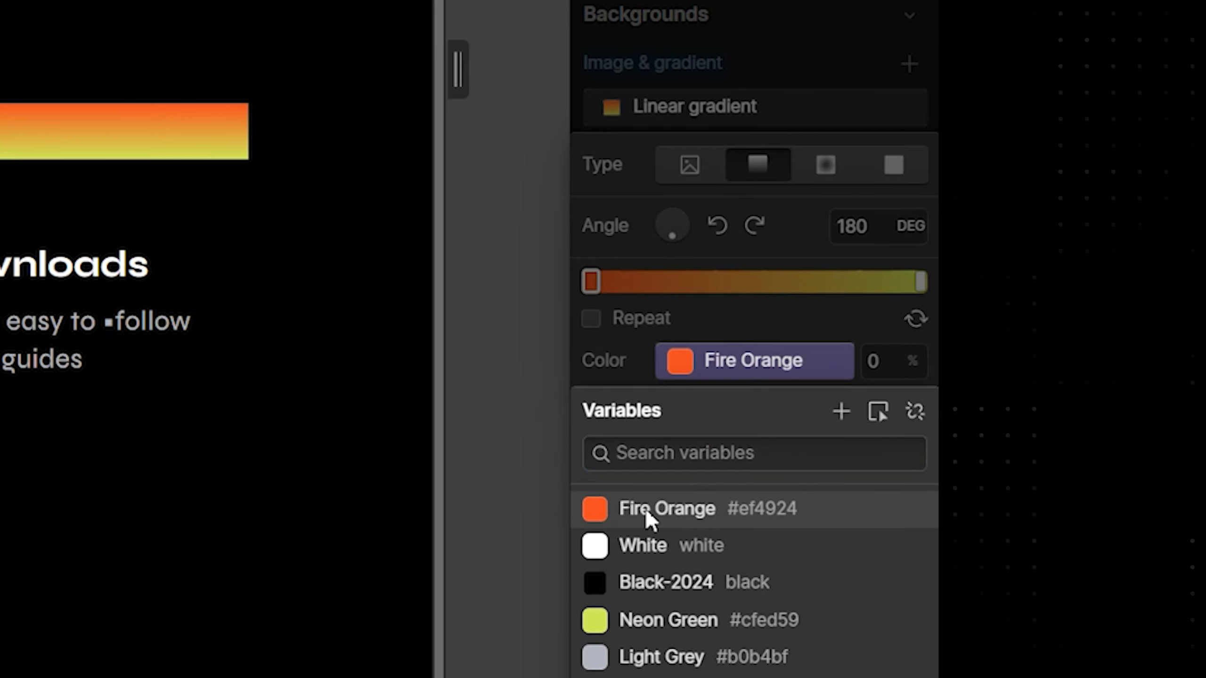
pyautogui.click(810, 245)
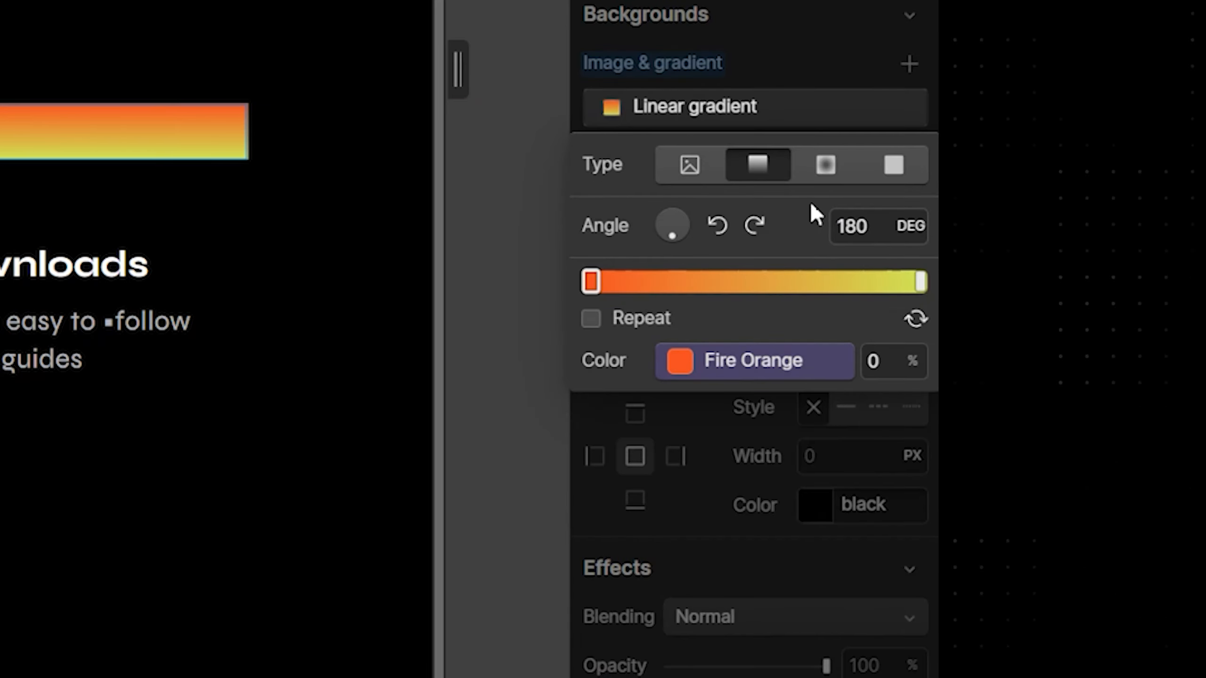
pyautogui.click(812, 80)
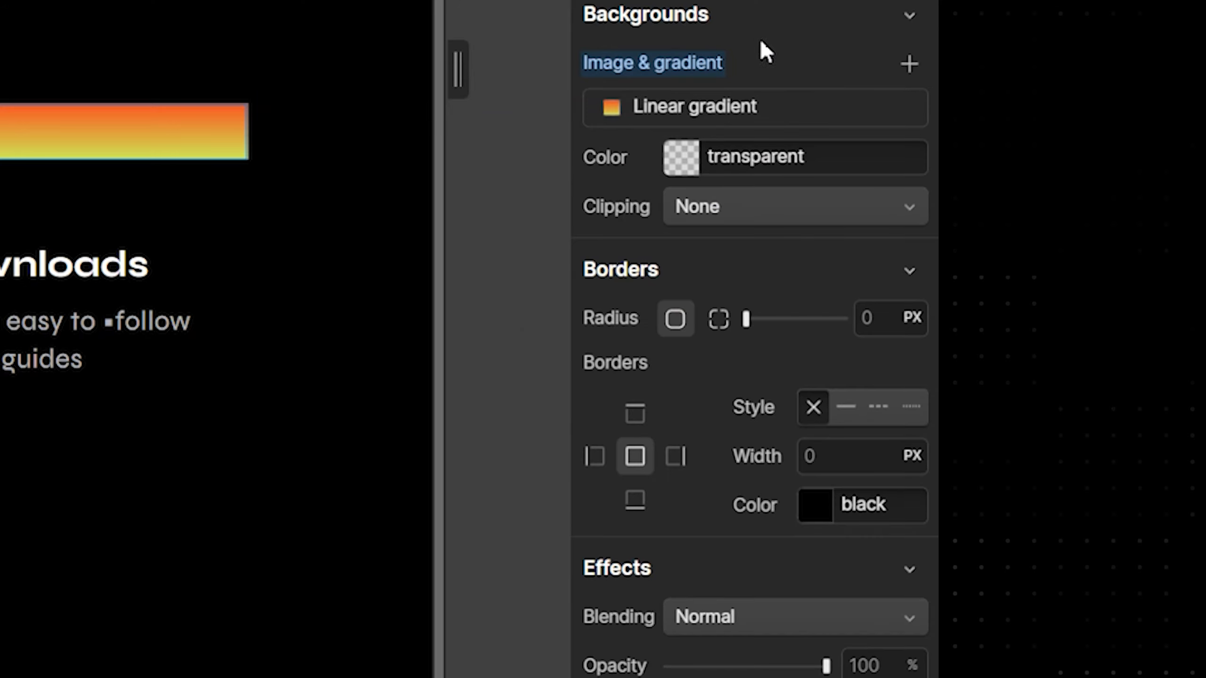
# Clip the gradient to the heading text, Fire Orange stop at 31%, angle 276°
pyautogui.click(677, 205)
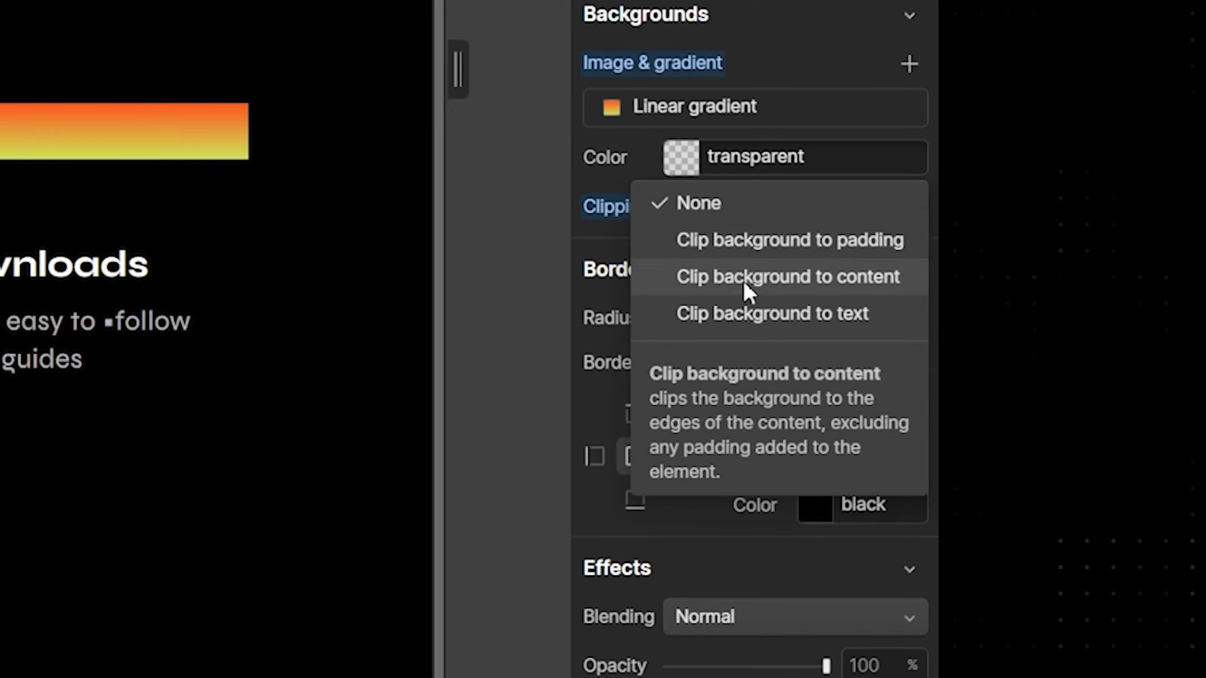
pyautogui.click(786, 315)
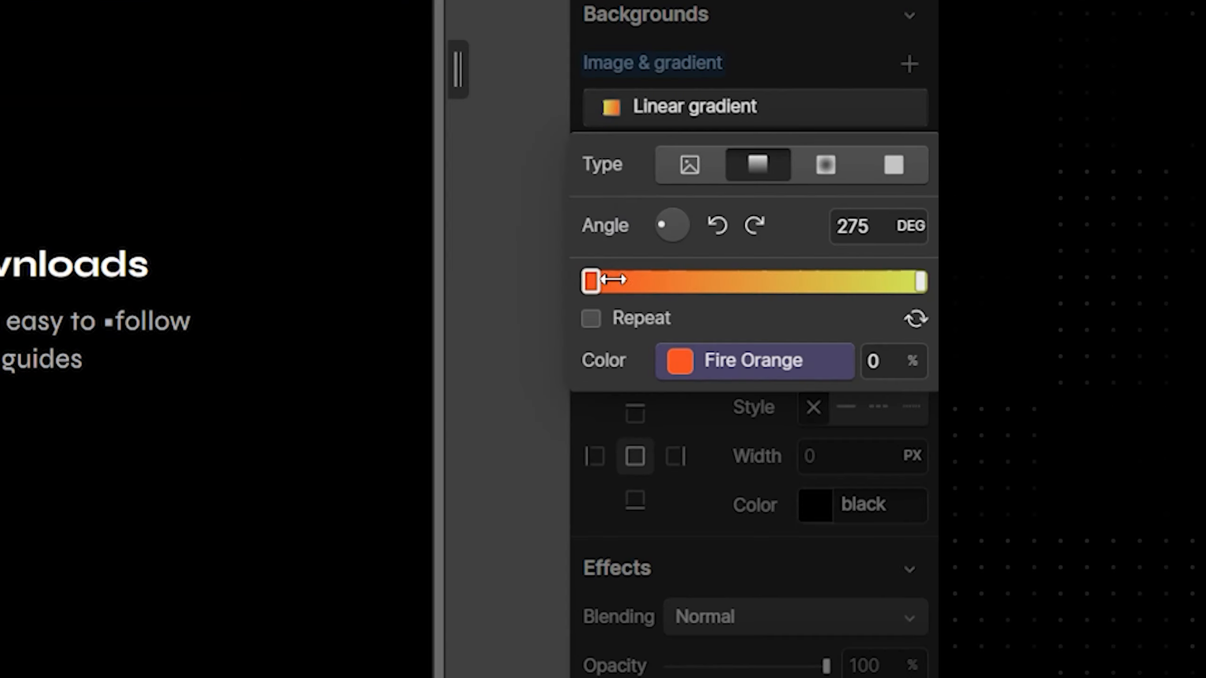
pyautogui.moveTo(613, 279); pyautogui.dragTo(866, 289)
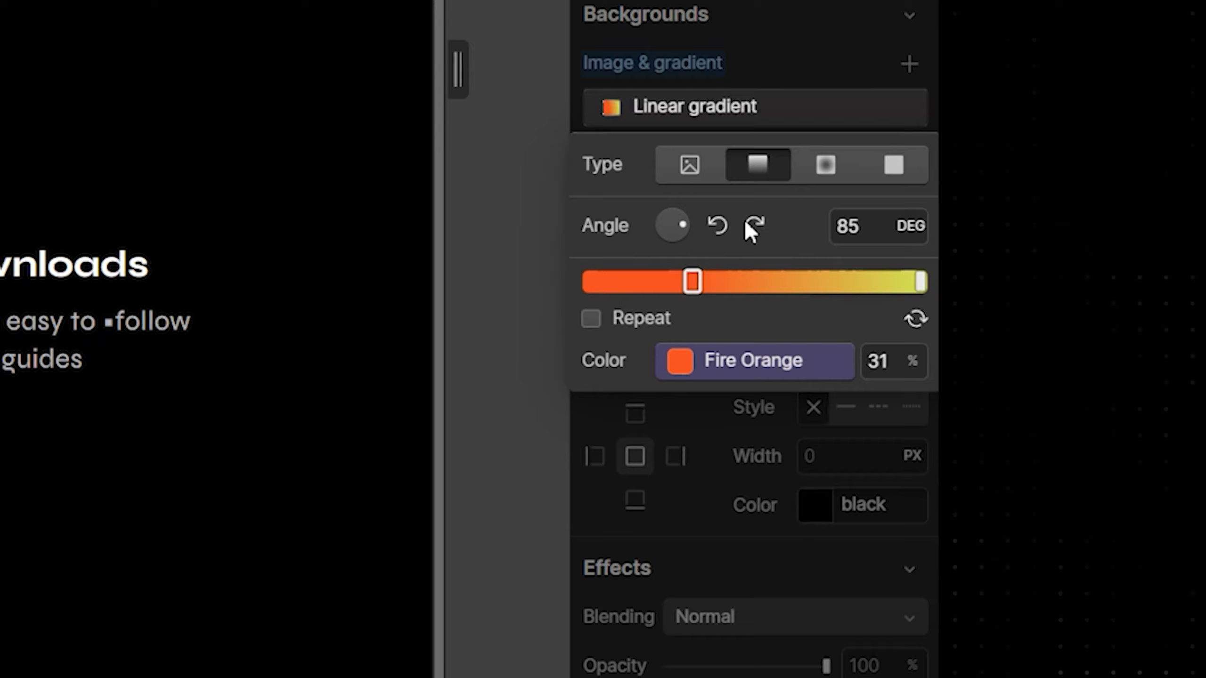
pyautogui.moveTo(671, 225); pyautogui.dragTo(553, 226)
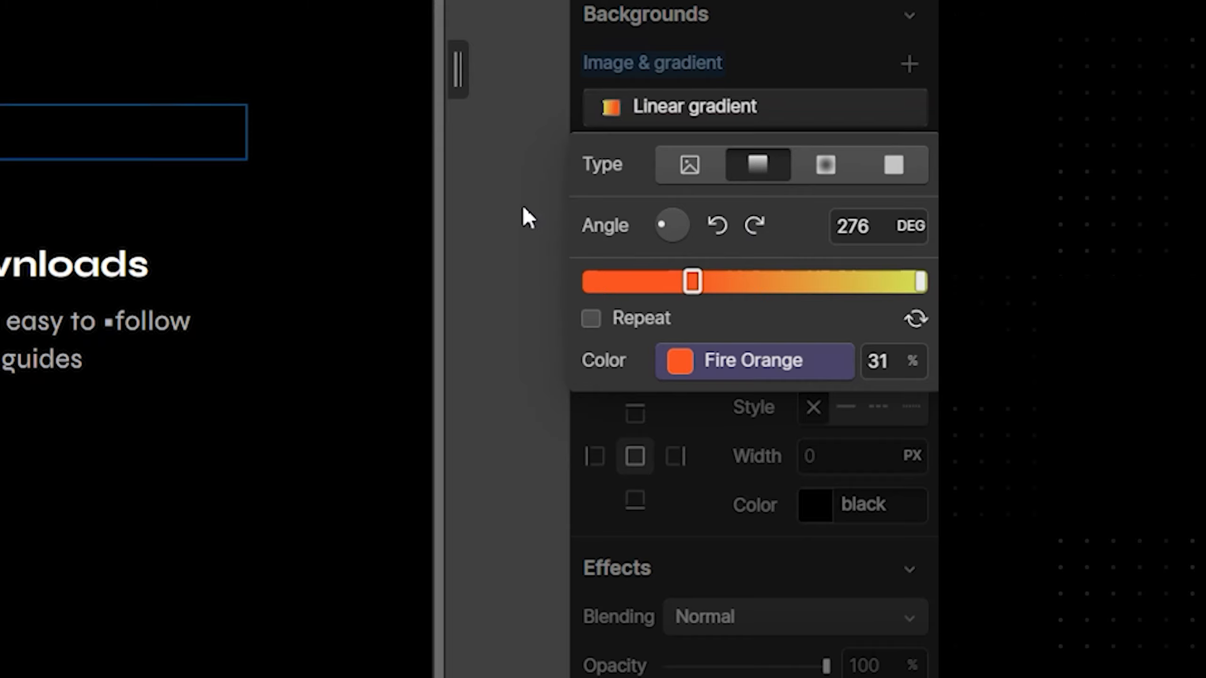
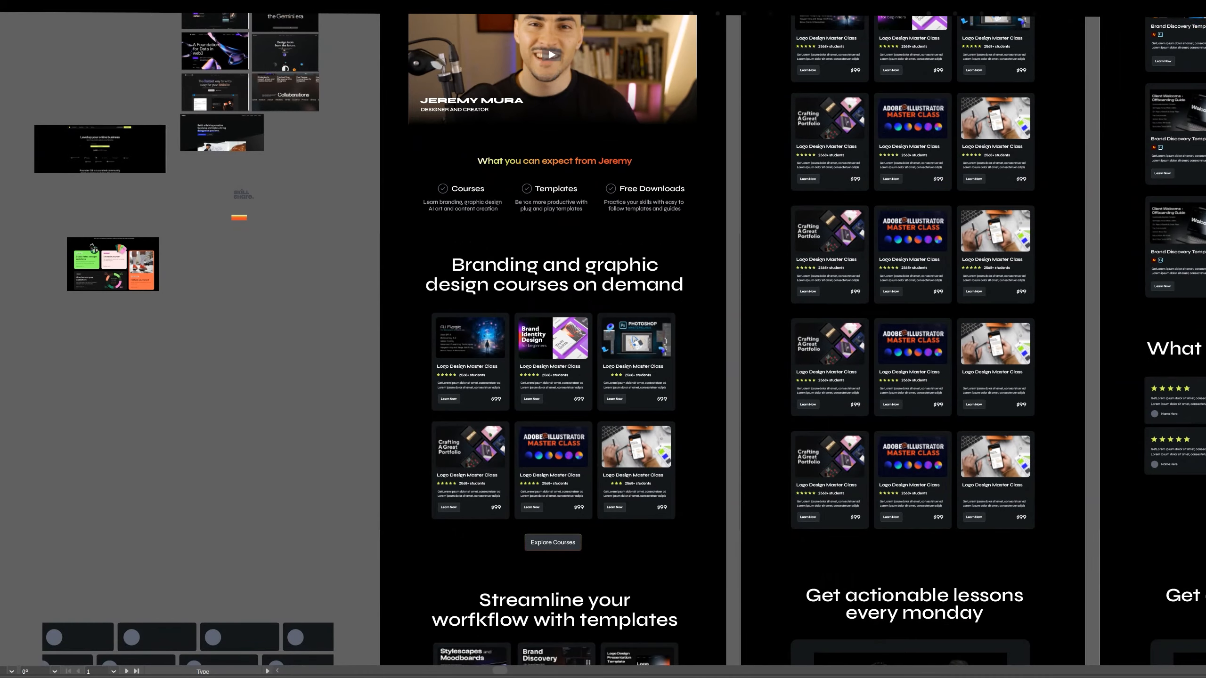
# Select the course-card mockup's heading text in Illustrator before returning to the Webflow homepage
pyautogui.scroll(5, 582, 275)
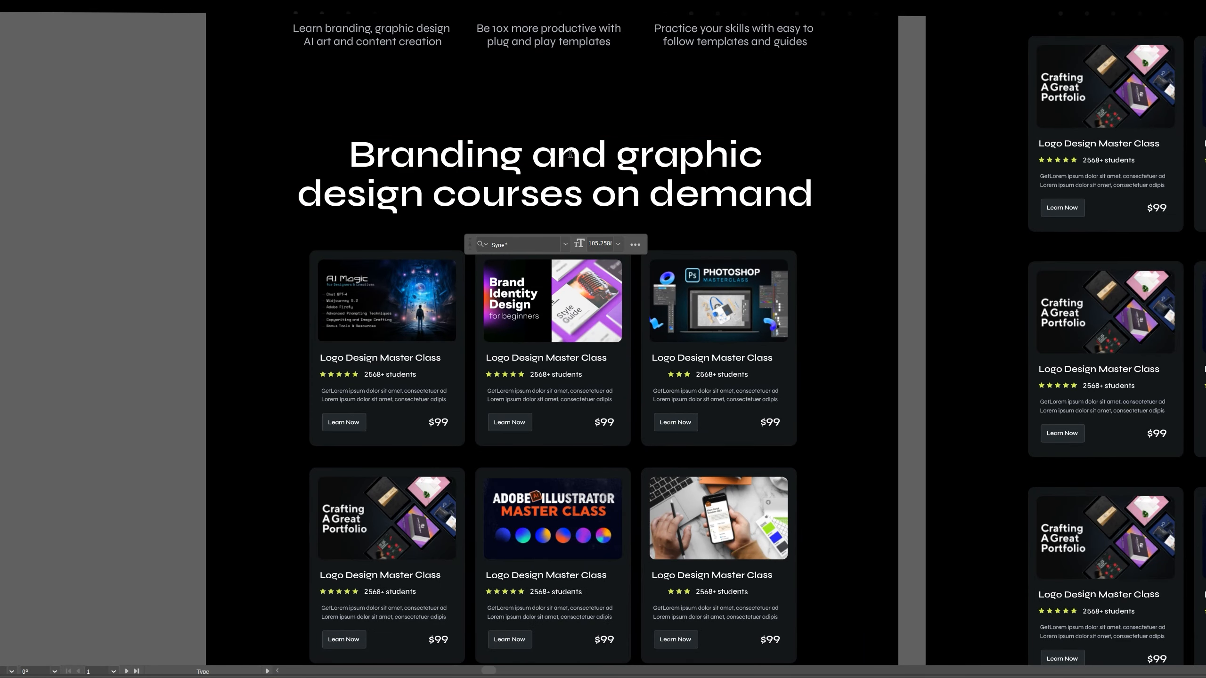
pyautogui.tripleClick(570, 155)
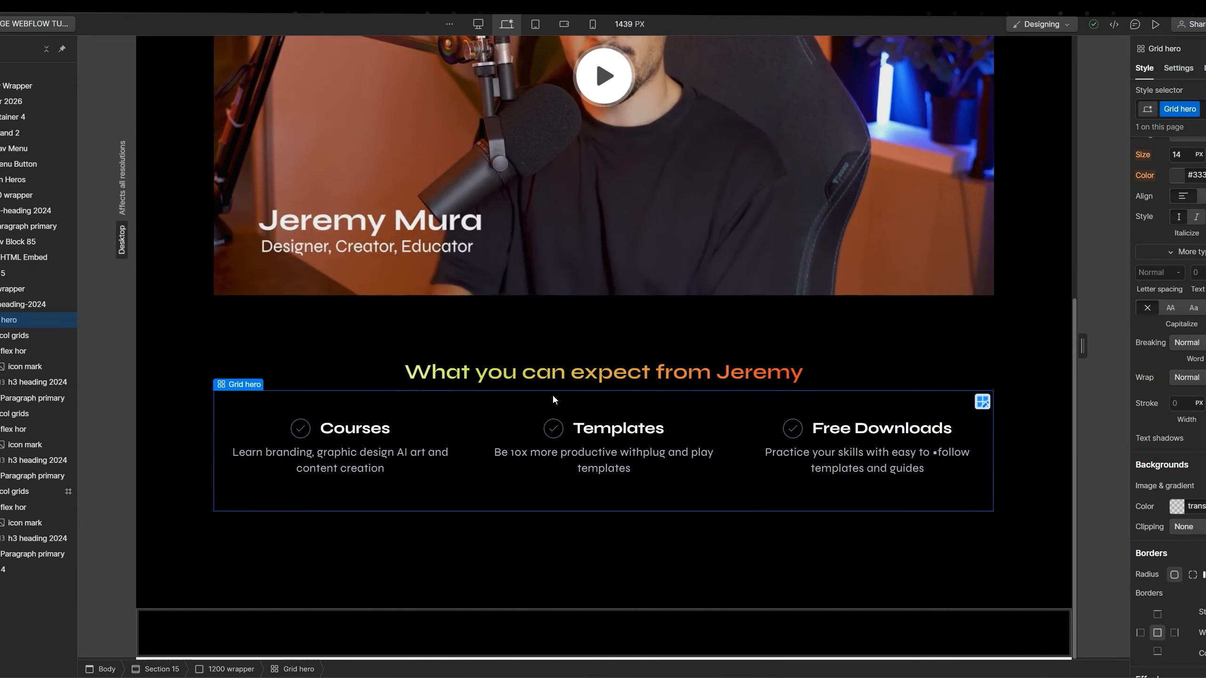
# Collapse Section 15, the navbar and the hero section in the Navigator
pyautogui.click(1, 273)
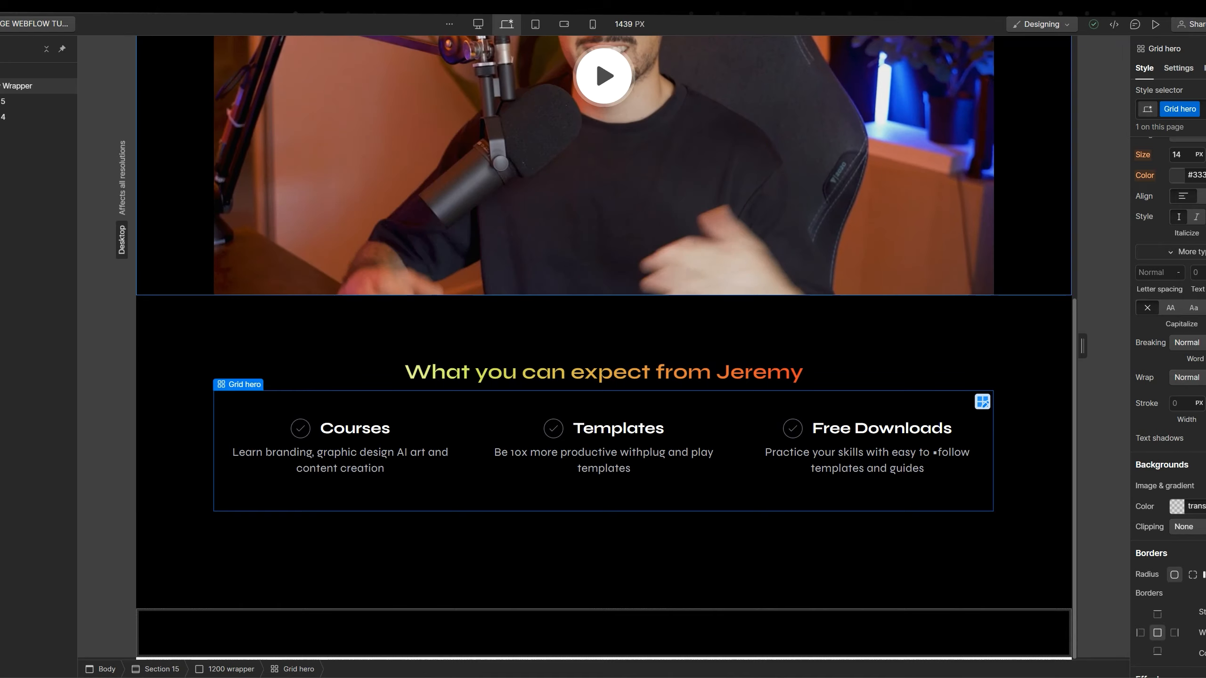
pyautogui.click(1, 101)
pyautogui.click(1, 116)
pyautogui.moveTo(5, 132)
pyautogui.mouseDown()
pyautogui.moveTo(5, 118)
pyautogui.moveTo(5, 129)
pyautogui.mouseUp()
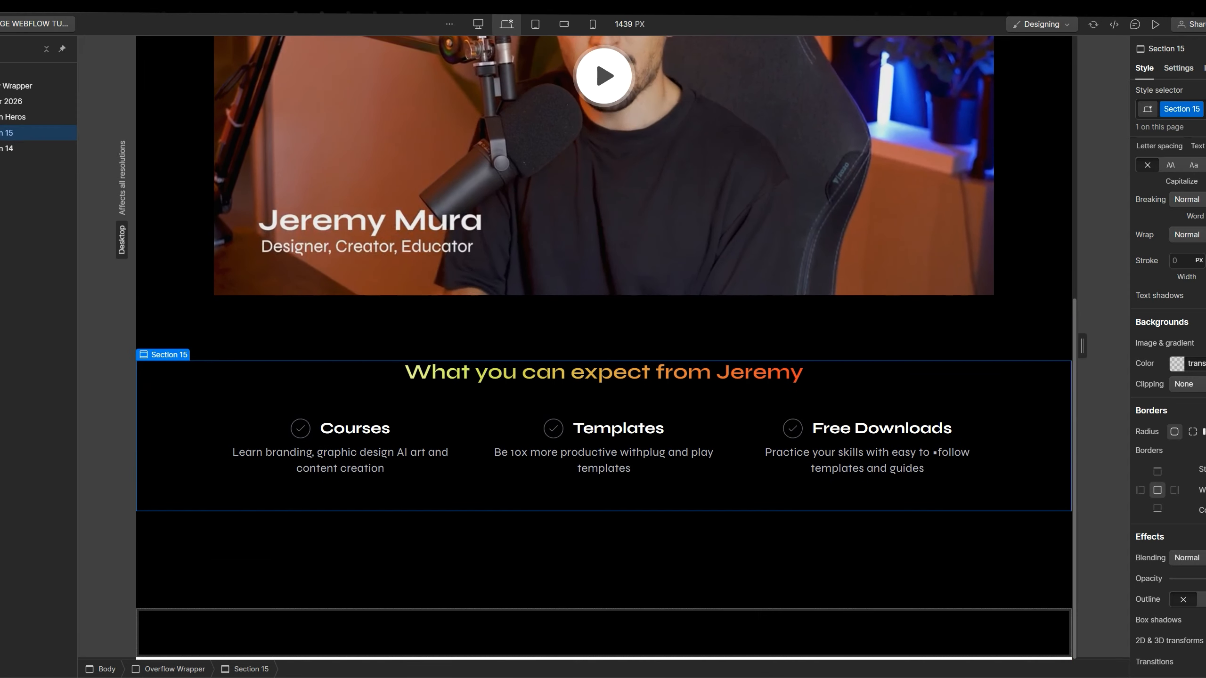
# Rename the empty Section 14's class to 'Section courses 2024'
pyautogui.click(5, 149)
pyautogui.click(1198, 110)
pyautogui.click(1186, 131)
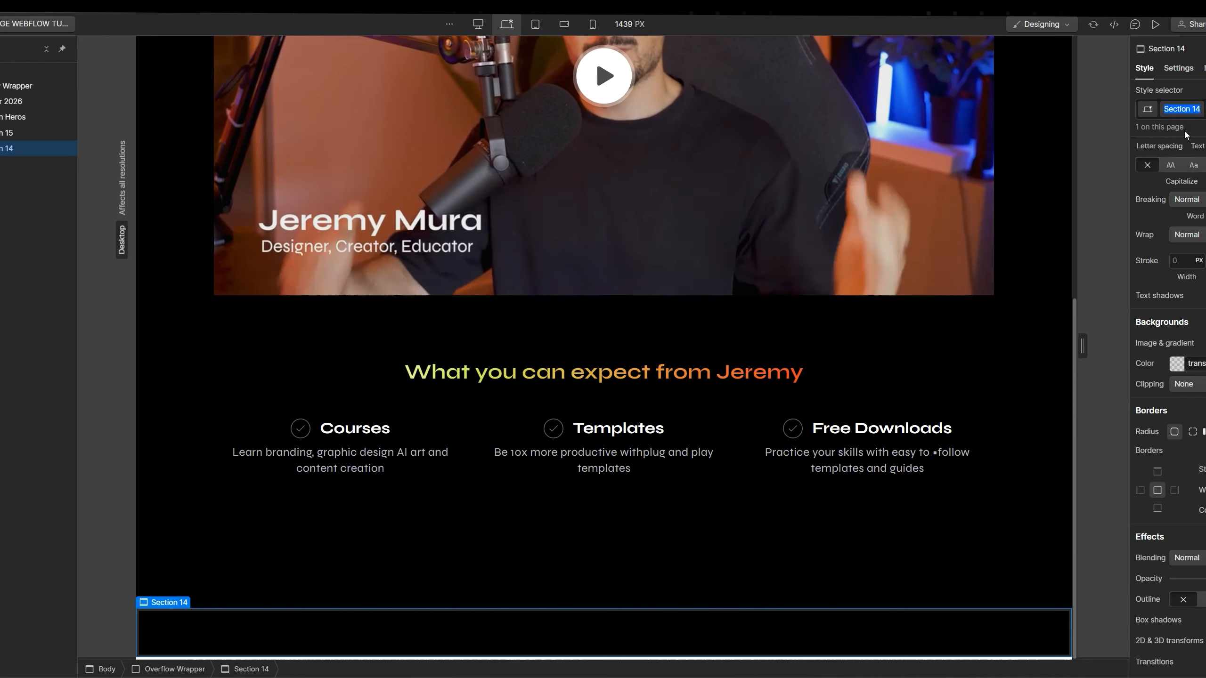
pyautogui.press('Right')
pyautogui.press('BackSpace')
pyautogui.press('BackSpace')
pyautogui.write('courses')
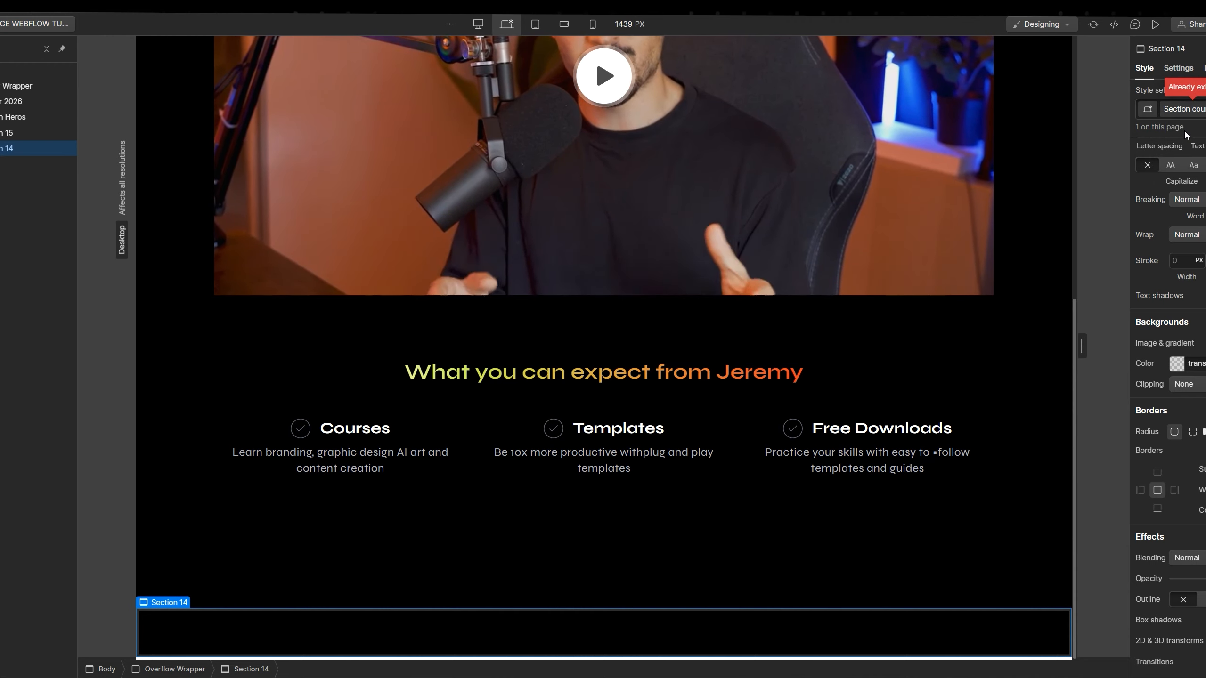
pyautogui.press('Return')
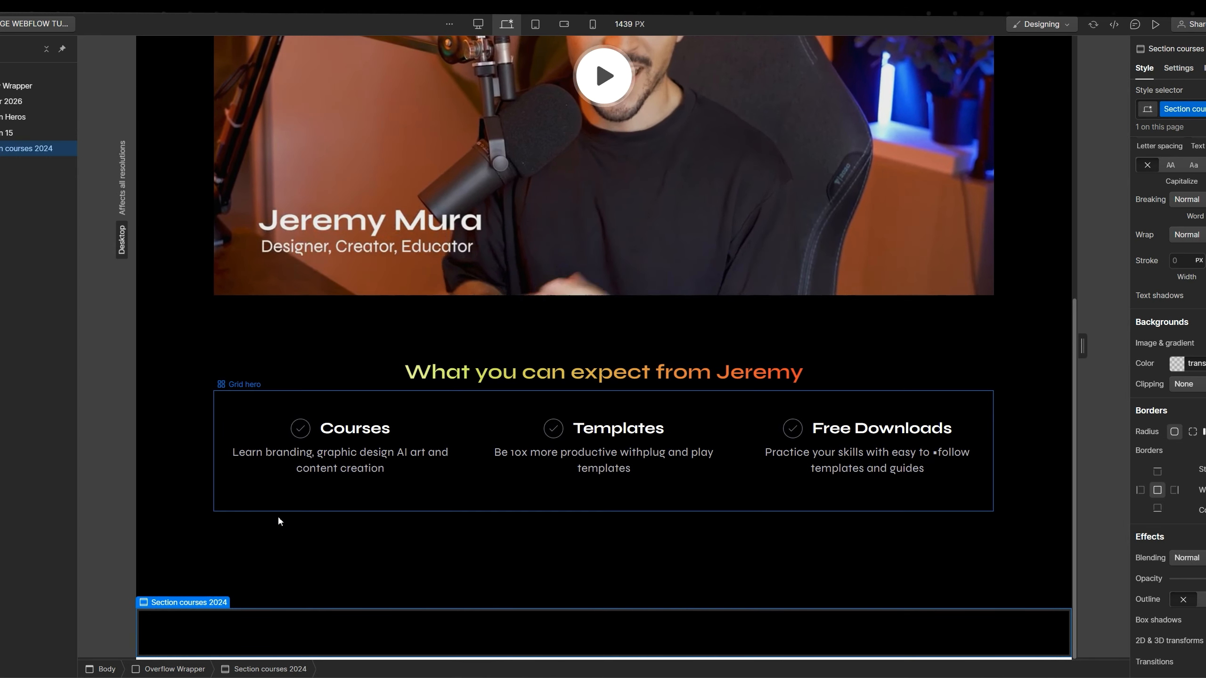
# Find the hero's main heading and select its 1200 wrapper for copying
pyautogui.click(399, 470)
pyautogui.click(319, 612)
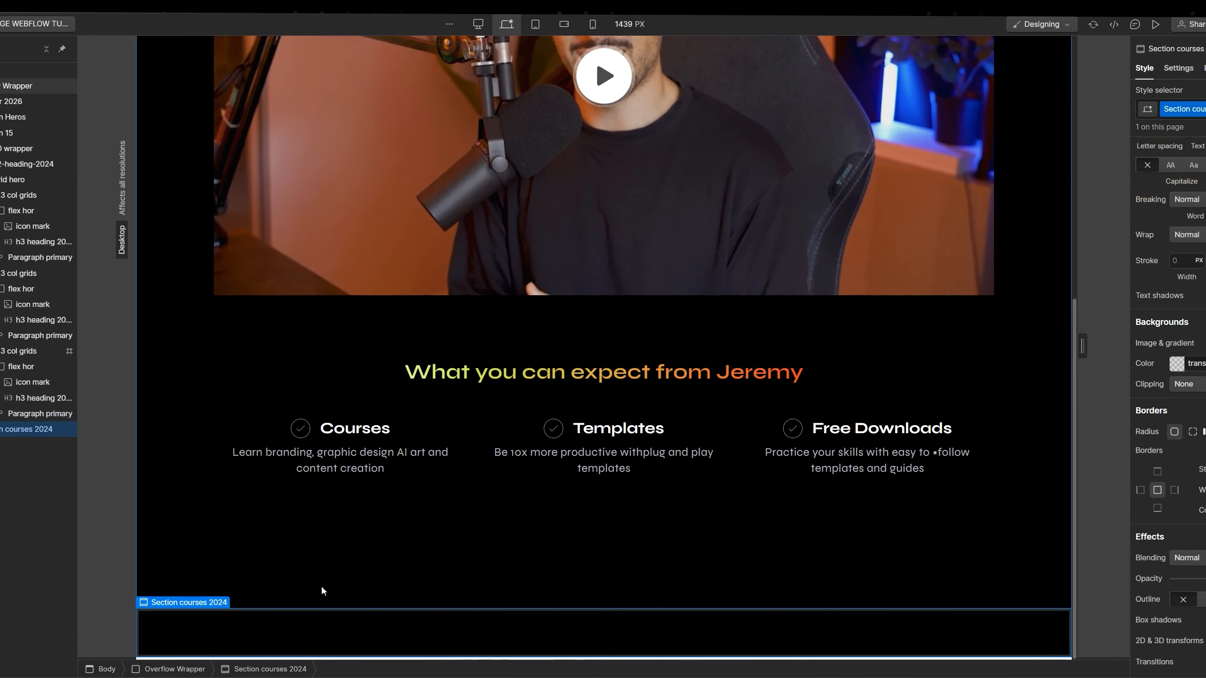
pyautogui.hotkey('ctrl', 'k')
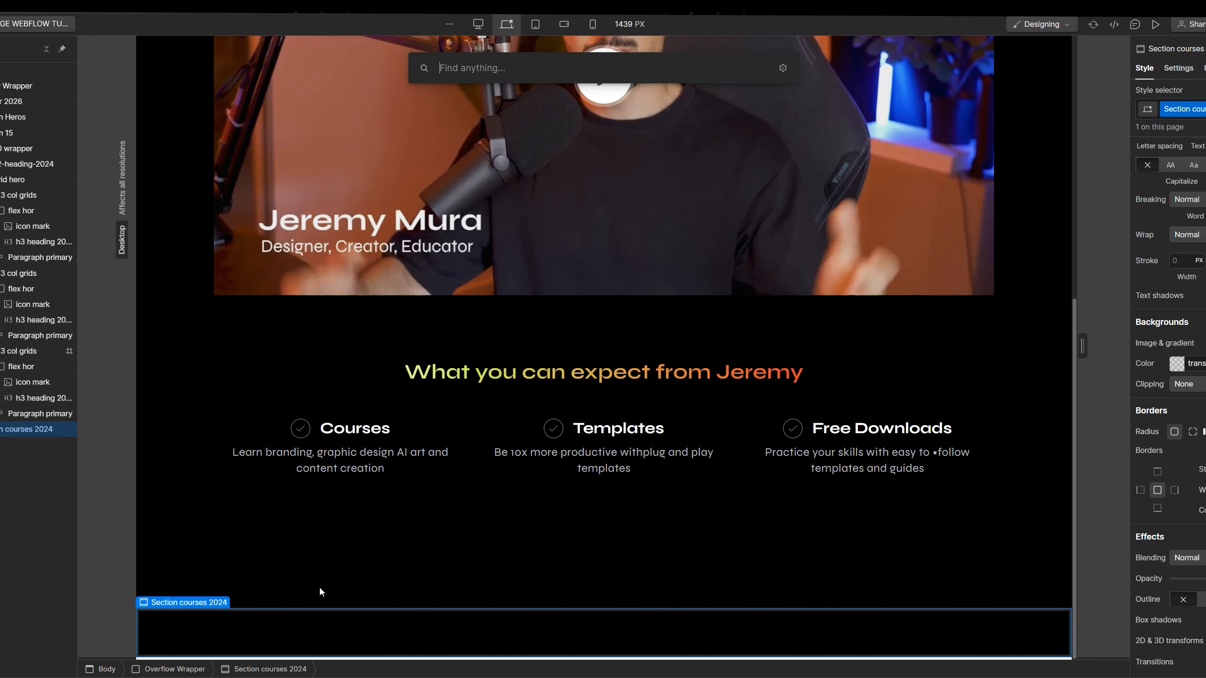
pyautogui.write('head')
pyautogui.press('Return')
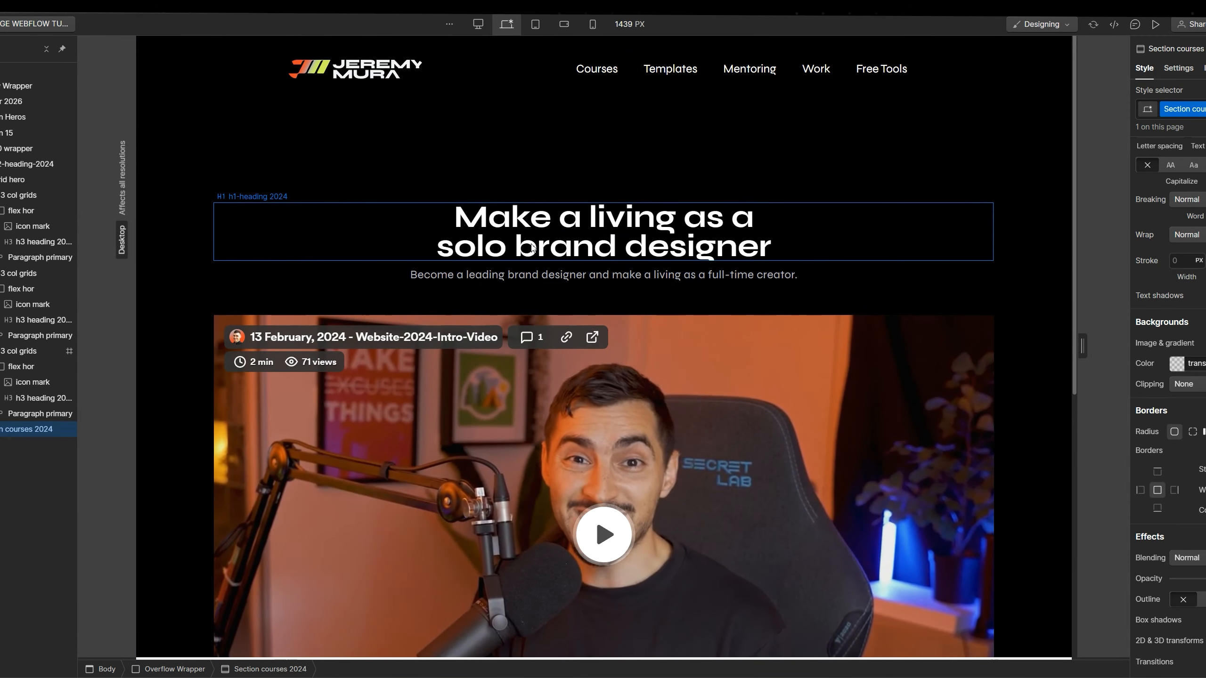
pyautogui.click(18, 134)
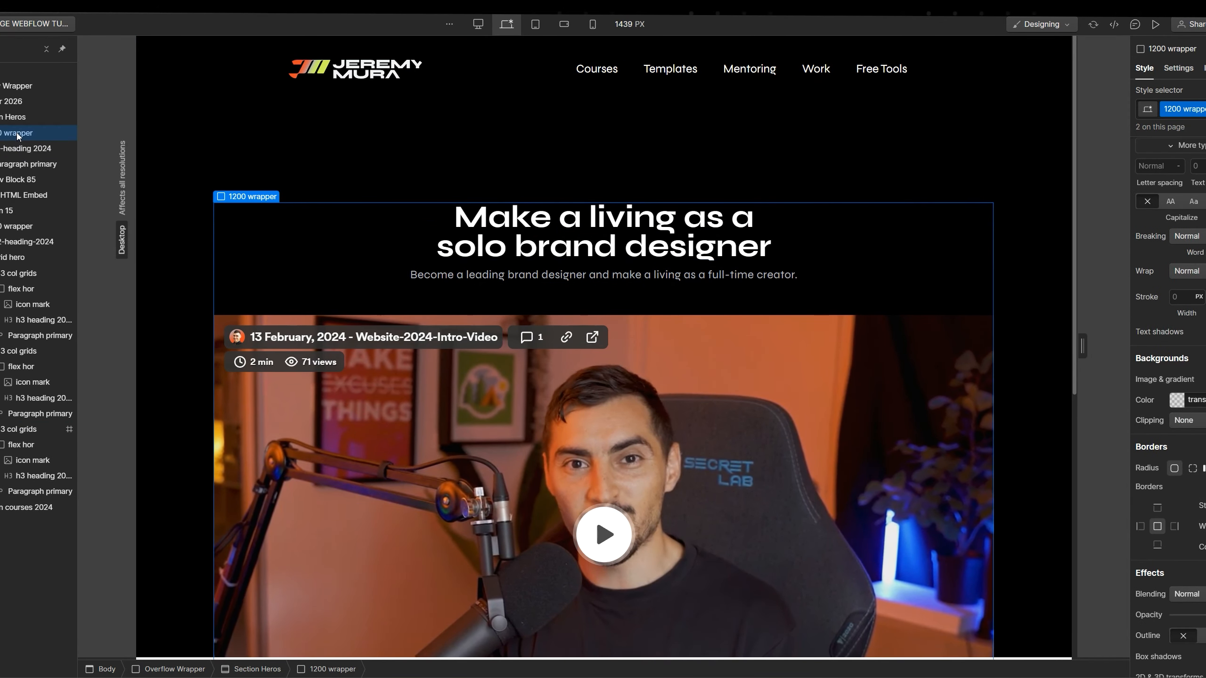
pyautogui.scroll(-8, 431, 308)
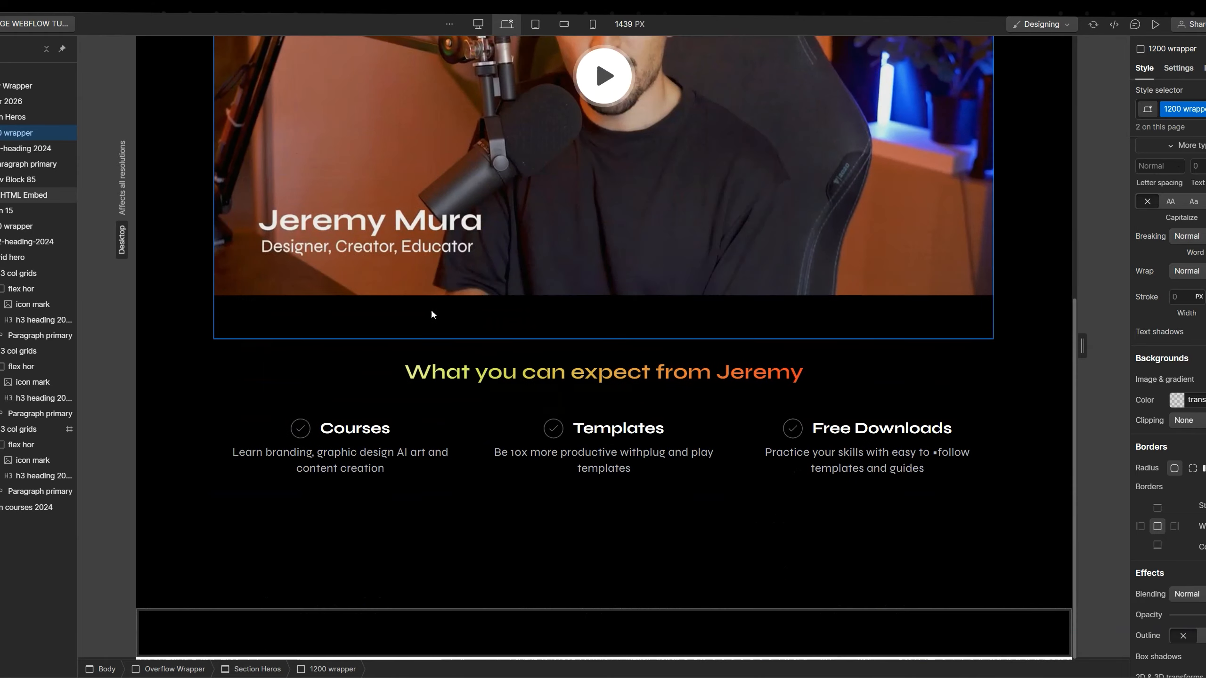
# Paste the hero wrapper into Section courses 2024 and delete its video embed
pyautogui.click(342, 634)
pyautogui.hotkey('ctrl', 'v')
pyautogui.scroll(-10, 570, 458)
pyautogui.click(550, 272)
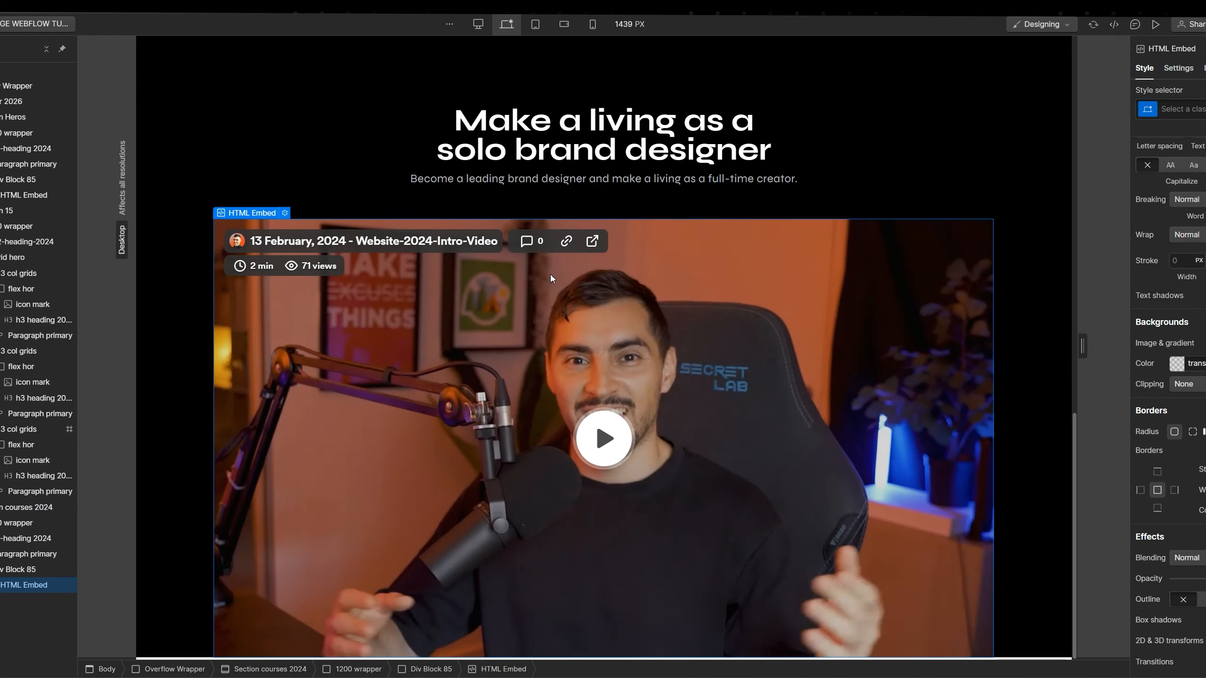
pyautogui.press('Delete')
pyautogui.click(579, 568)
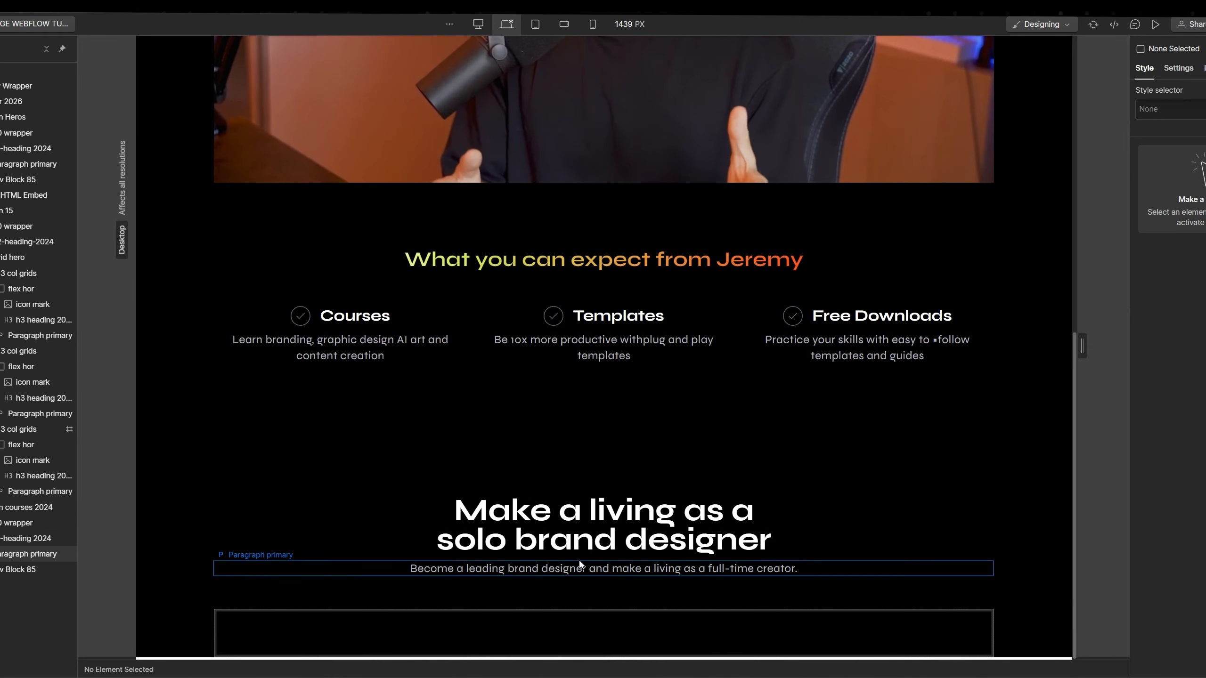
# Delete the copied subtitle and start clearing the 'Make a living' heading
pyautogui.press('Delete')
pyautogui.click(622, 532)
pyautogui.doubleClick(622, 531)
pyautogui.press('BackSpace')
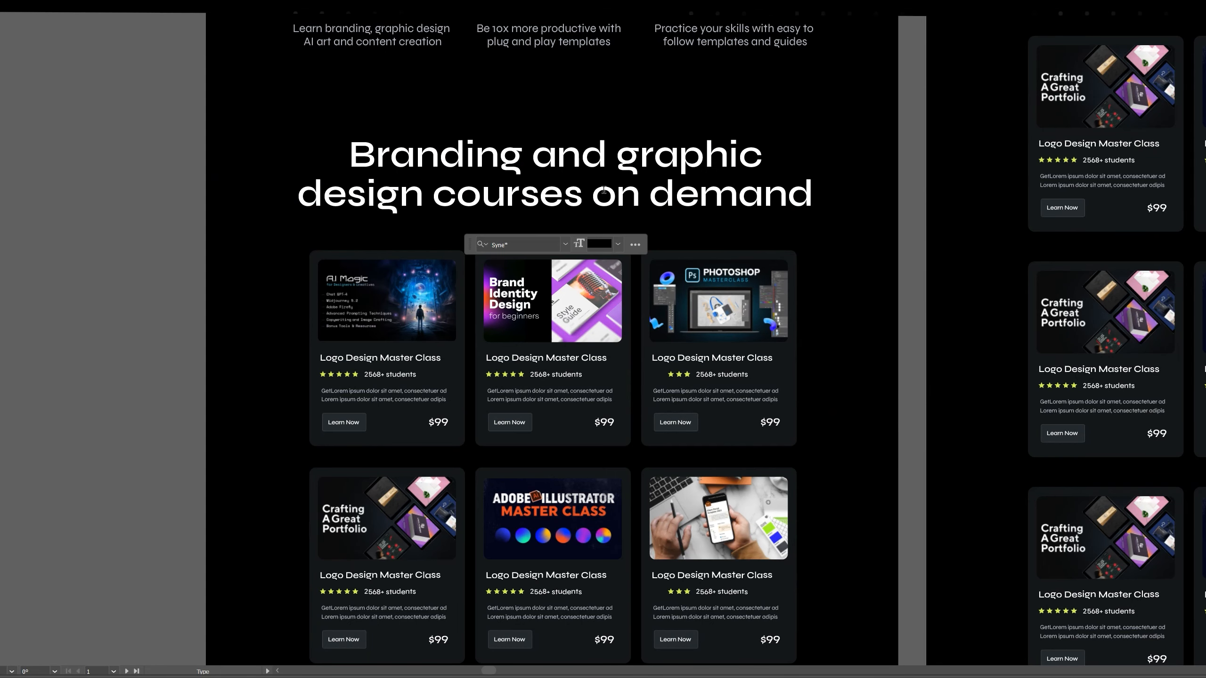
# Copy the mockup heading text from Illustrator and select the Webflow heading's text
pyautogui.click(604, 190)
pyautogui.hotkey('ctrl', 'a')
pyautogui.hotkey('ctrl', 'c')
pyautogui.hotkey('alt', 'Tab')
pyautogui.doubleClick(626, 574)
pyautogui.hotkey('ctrl', 'a')
pyautogui.press('BackSpace')
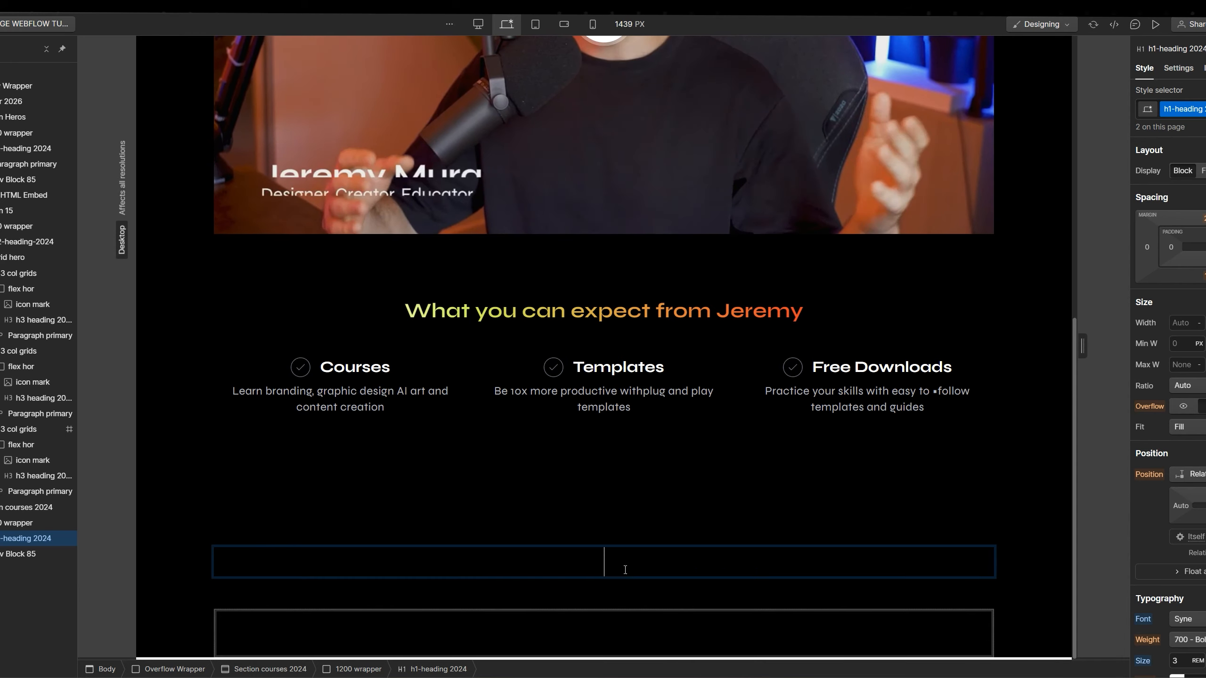
pyautogui.hotkey('ctrl', 'z')
# Paste 'Branding and graphic design courses on demand' into the heading and add the missing space
pyautogui.hotkey('alt', 'Tab')
pyautogui.click(533, 164)
pyautogui.hotkey('ctrl', 'a')
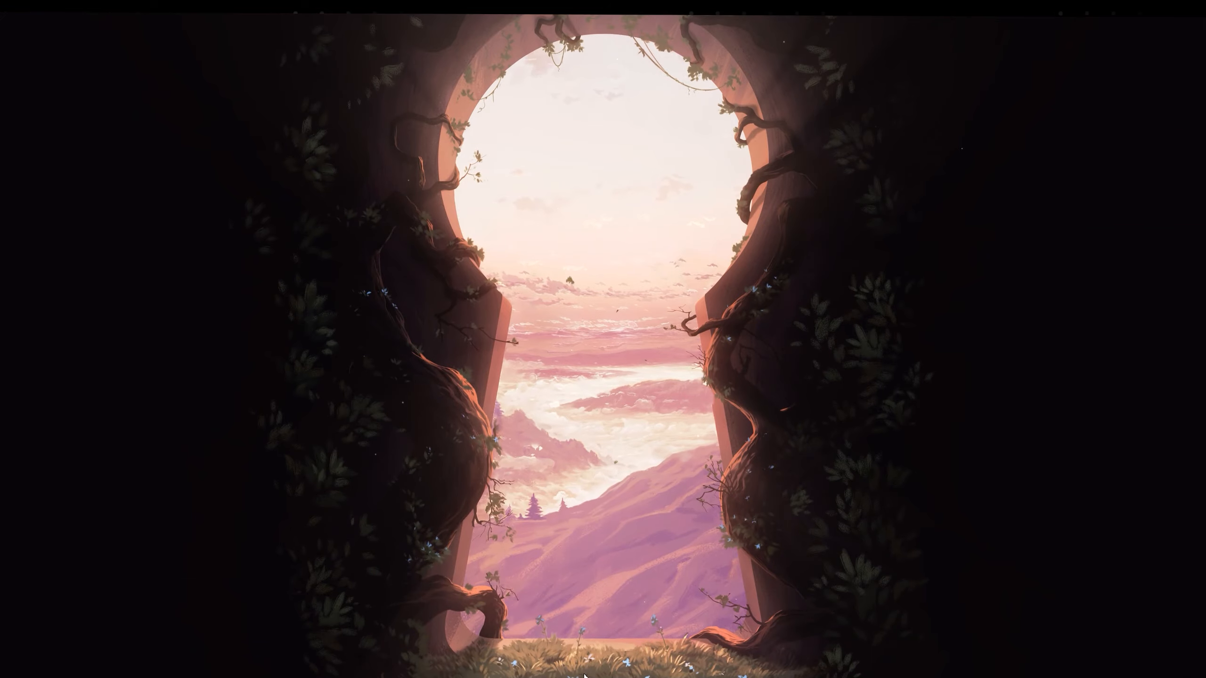
pyautogui.moveTo(585, 677)
pyautogui.click(587, 654)
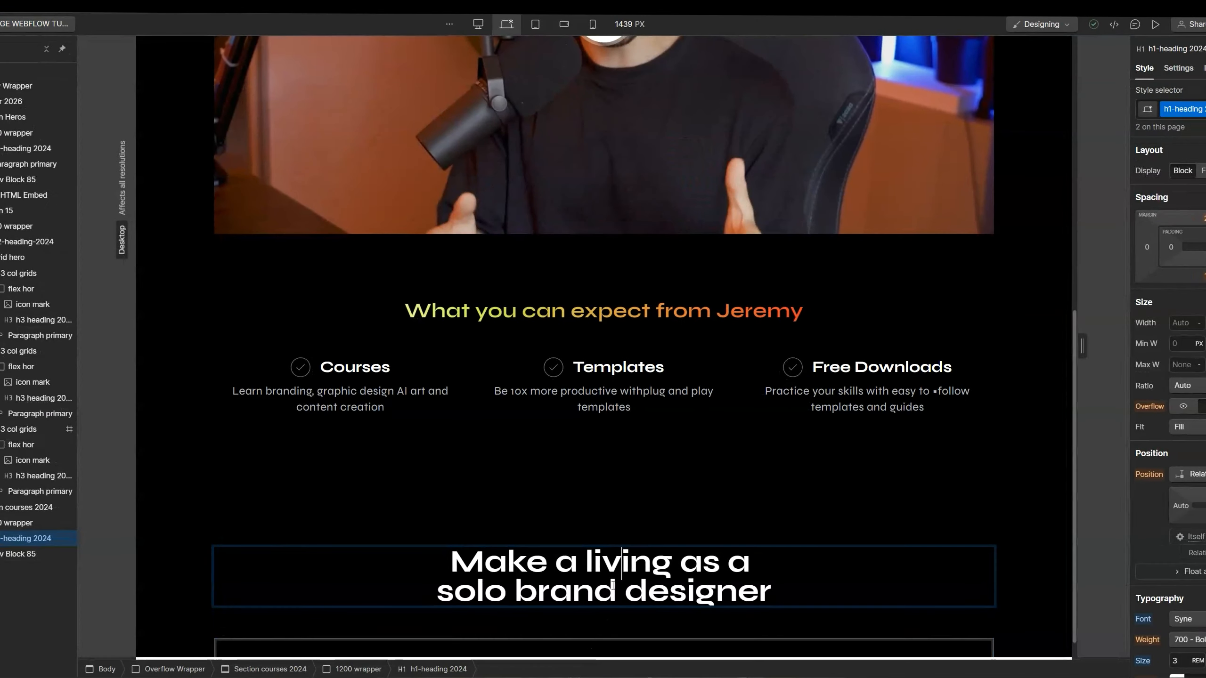
pyautogui.hotkey('ctrl', 'a')
pyautogui.hotkey('ctrl', 'v')
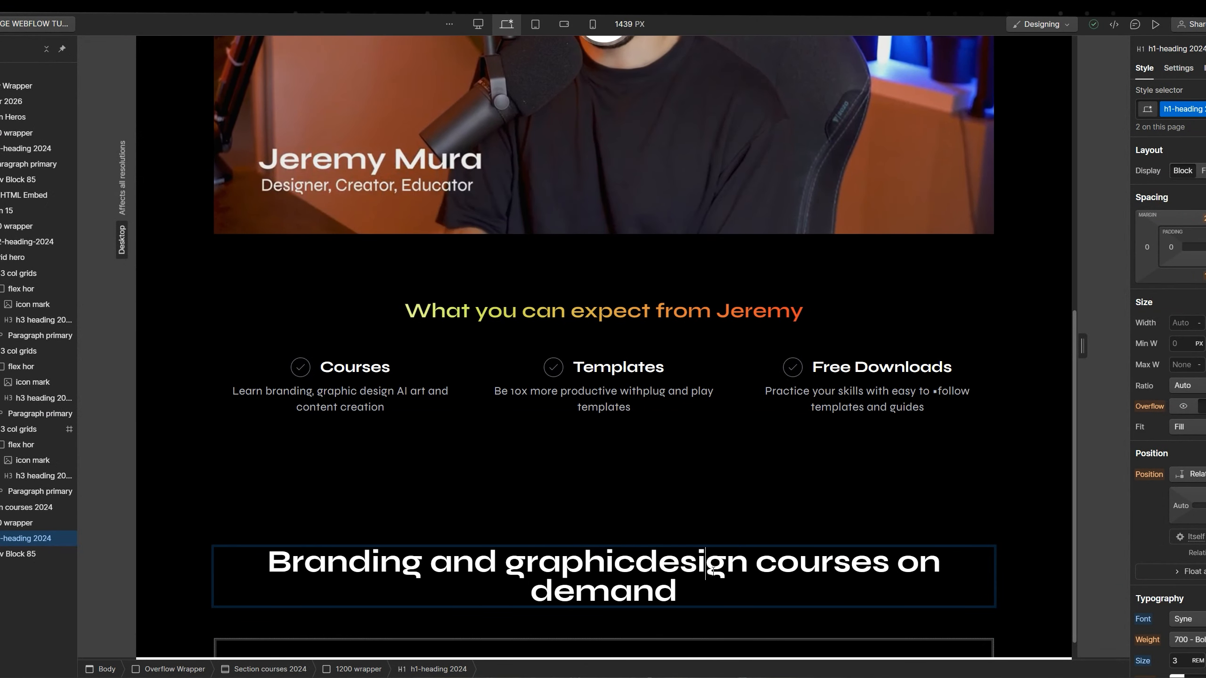
pyautogui.click(636, 564)
pyautogui.scroll(-1, 736, 536)
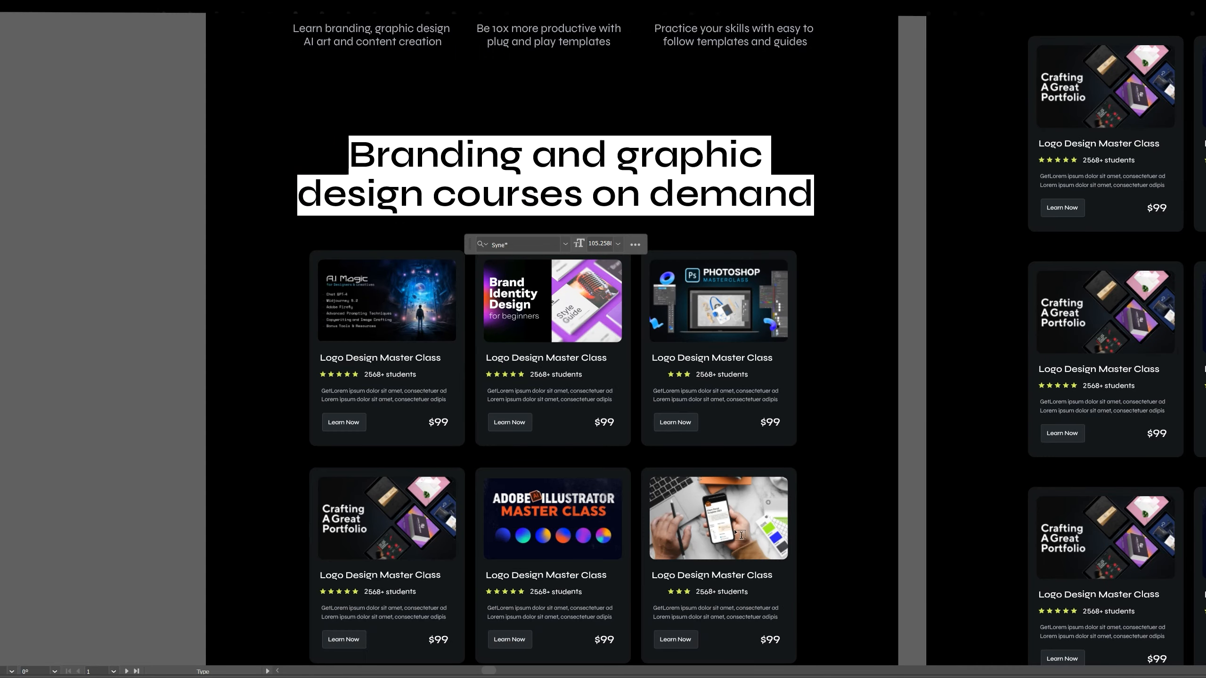
# Add a Grid inside Div Block 85 and give it a third column
pyautogui.click(378, 615)
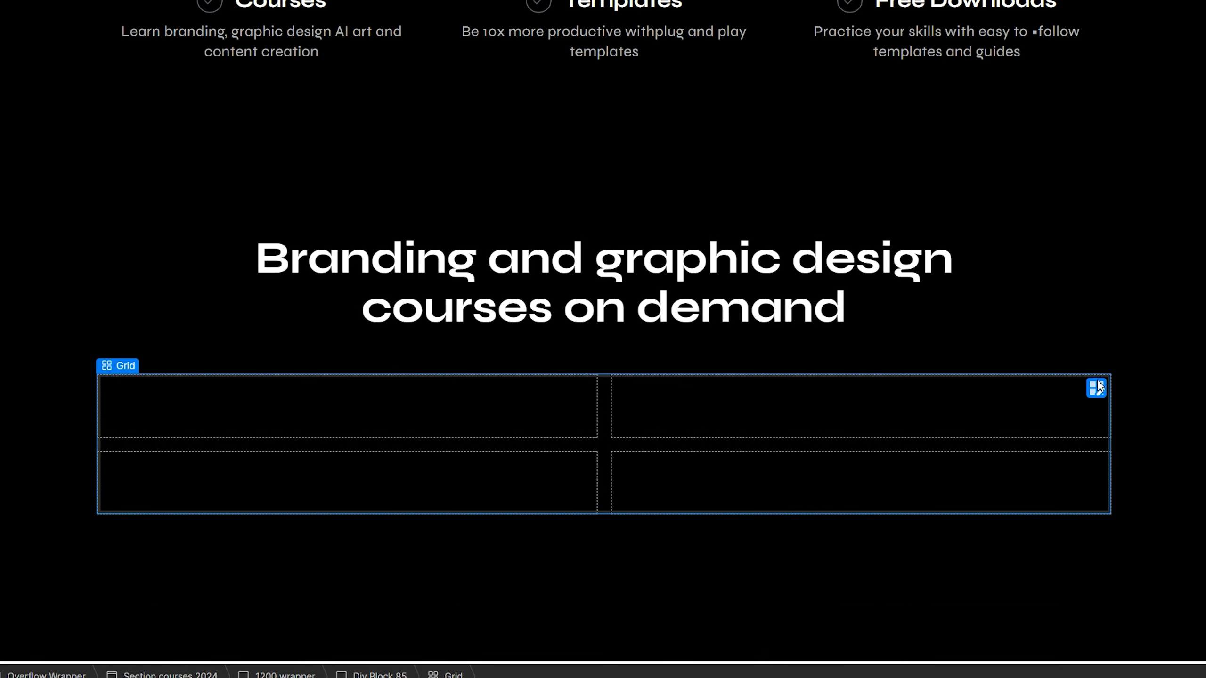
pyautogui.click(1098, 388)
pyautogui.click(1123, 359)
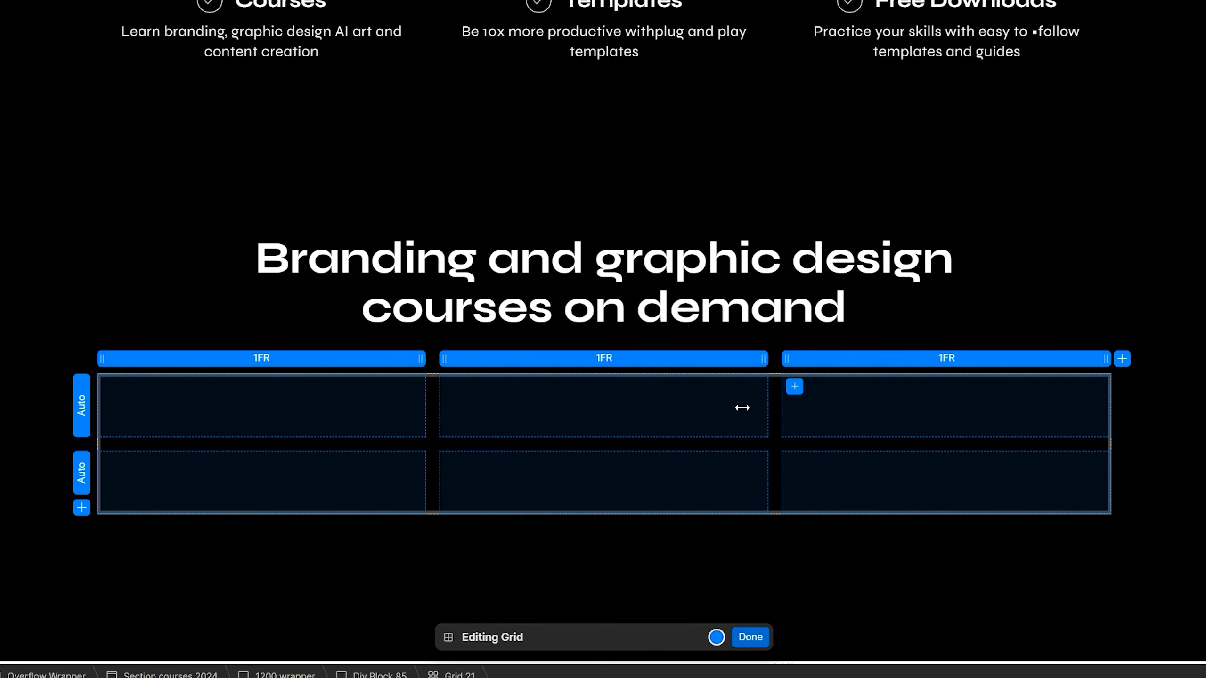
pyautogui.rightClick(274, 410)
pyautogui.click(261, 407)
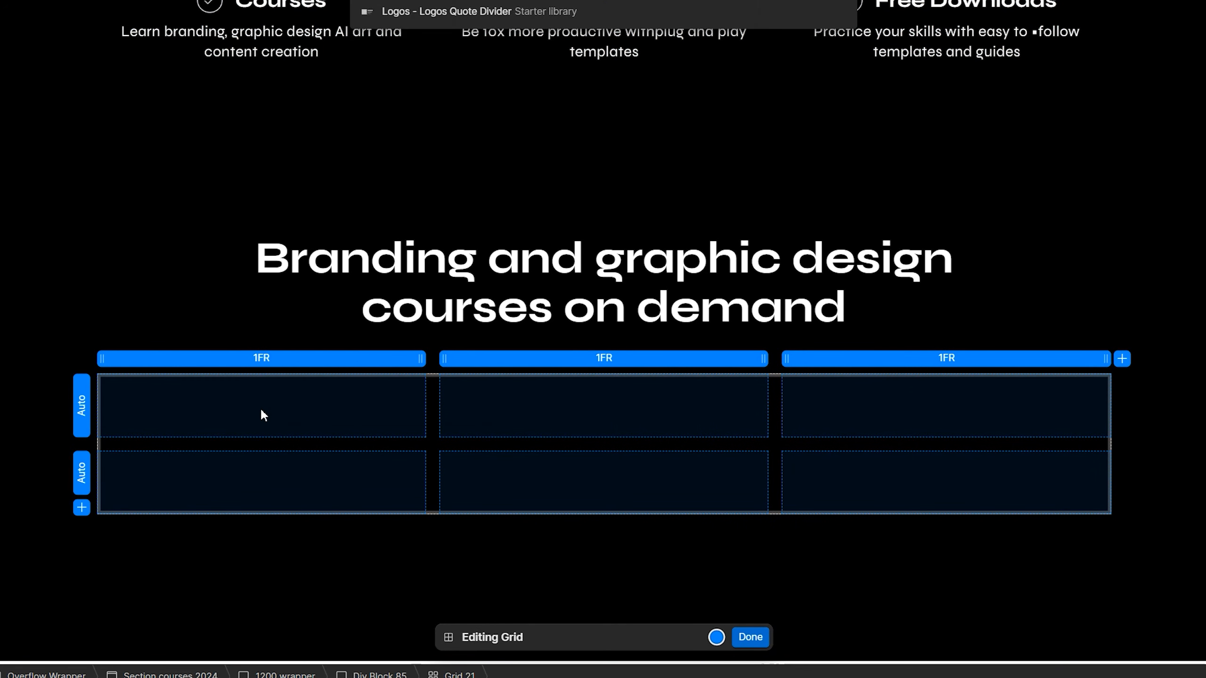
pyautogui.click(261, 411)
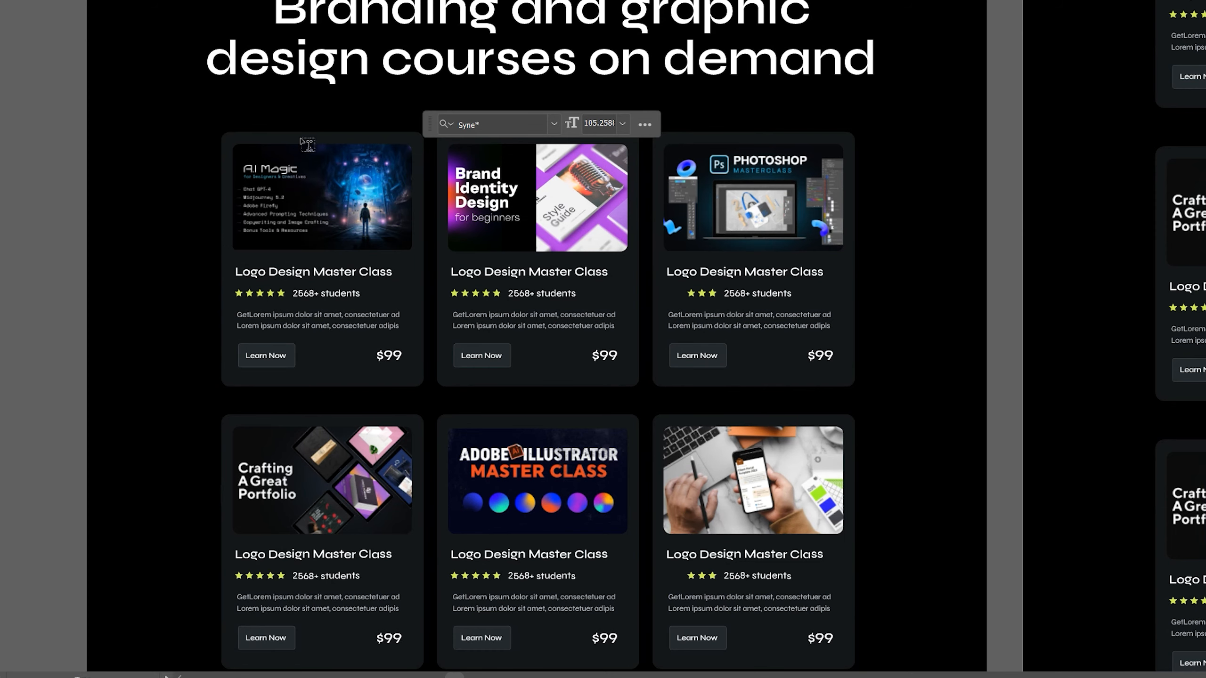
# In Illustrator, inspect the first card's image, Logo Design Master Class title and 2568+ students text
pyautogui.hscroll(-1, 280, 175)
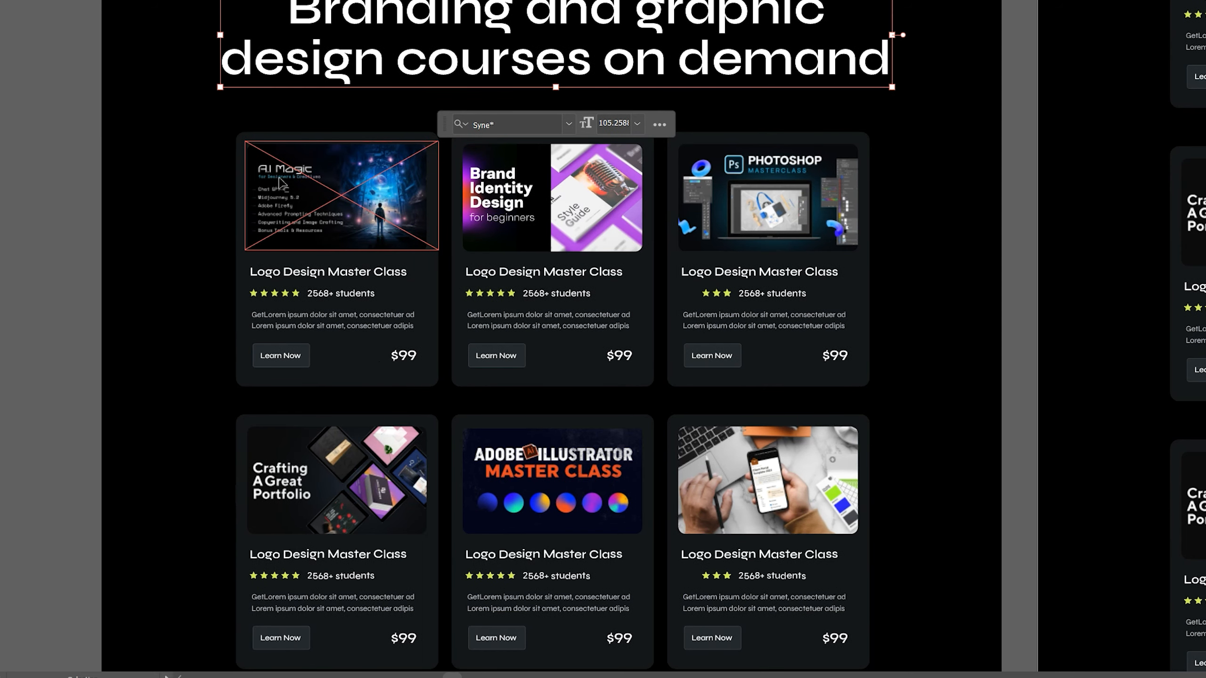
pyautogui.hscroll(-3, 351, 195)
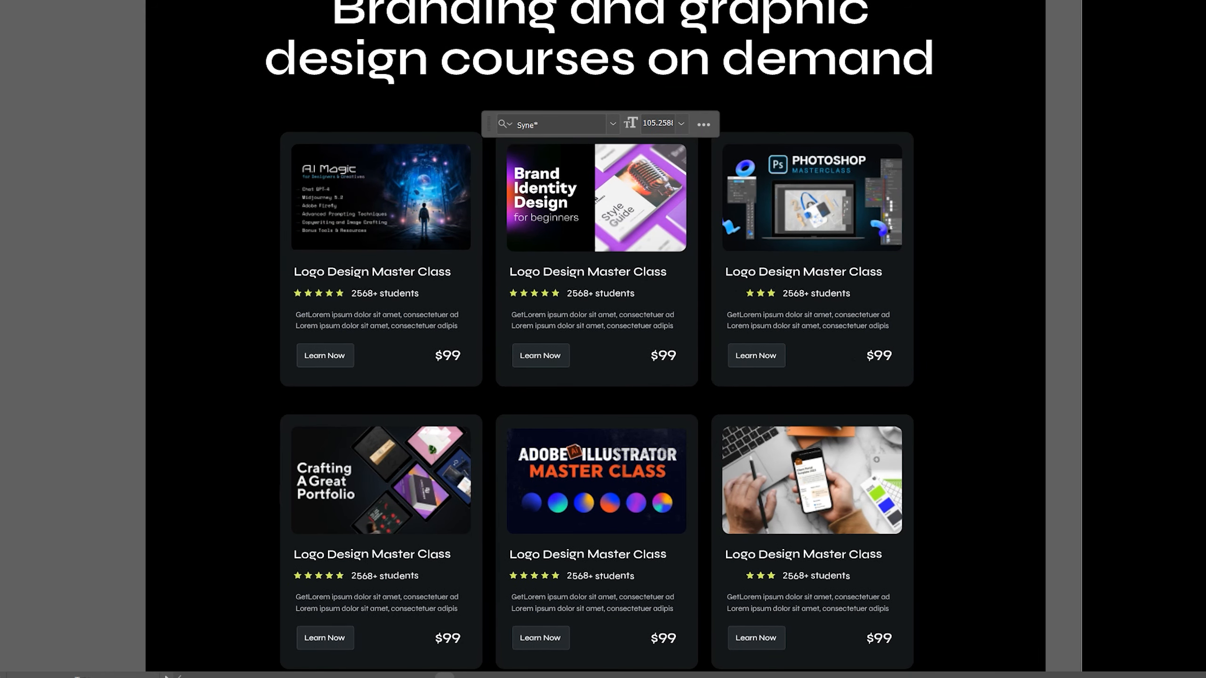
pyautogui.press('Escape')
pyautogui.scroll(2, 302, 183)
pyautogui.click(613, 91)
pyautogui.moveTo(537, 139); pyautogui.dragTo(459, 38)
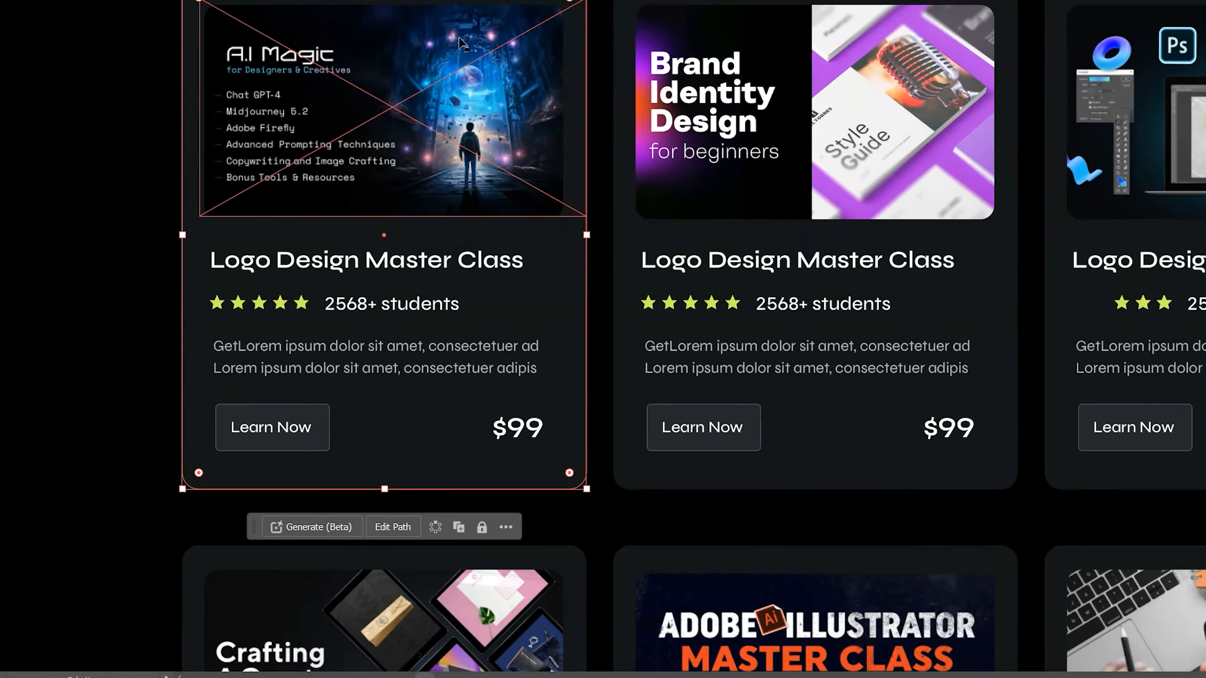
pyautogui.scroll(1, 375, 87)
pyautogui.click(355, 114)
pyautogui.click(379, 365)
pyautogui.moveTo(381, 365); pyautogui.dragTo(403, 256)
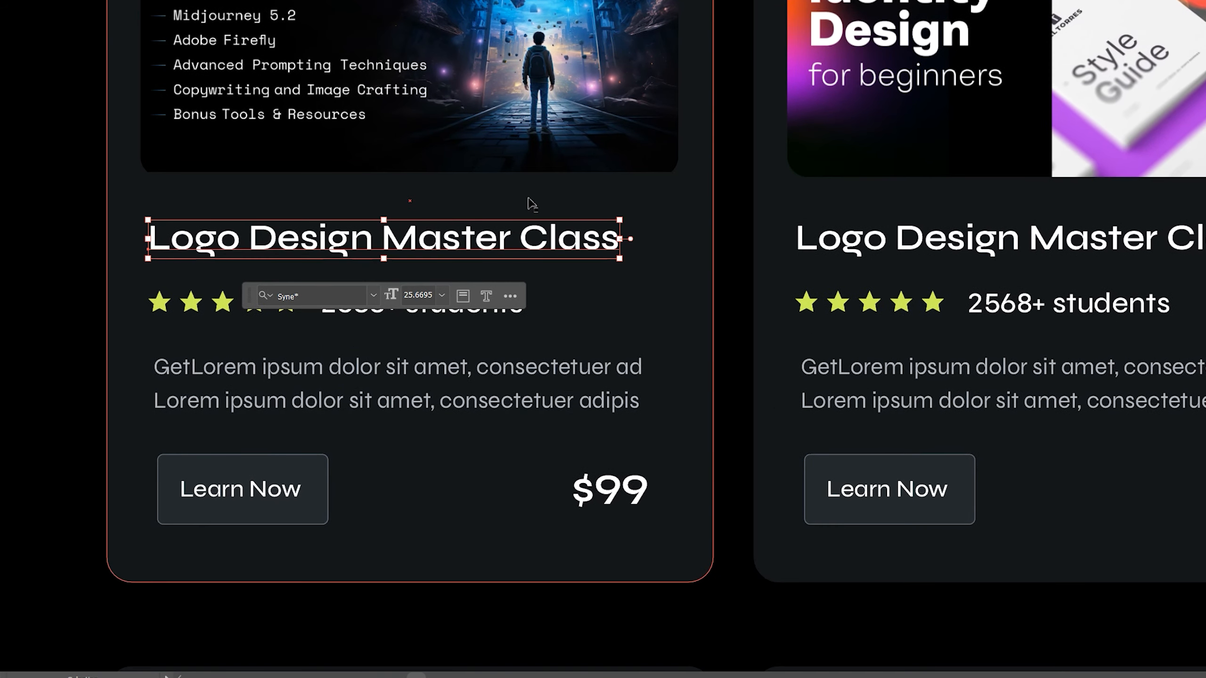
pyautogui.click(413, 315)
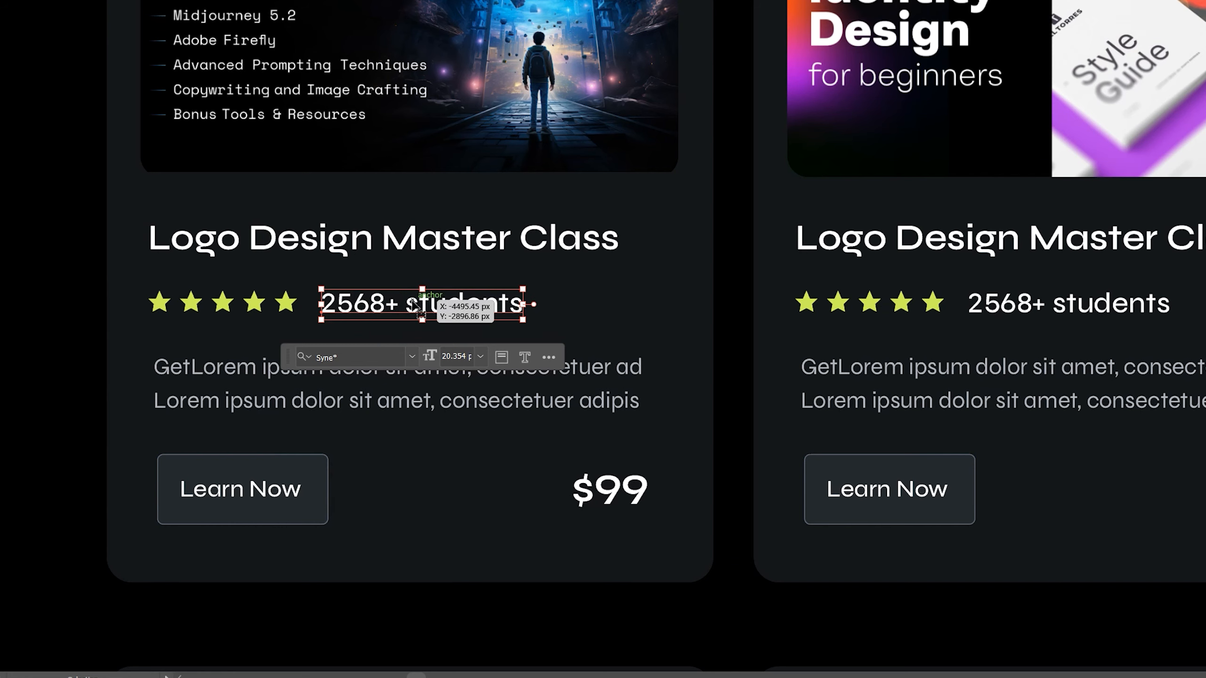
pyautogui.click(299, 305)
# Check the card's rating stars, description, title font, Learn Now button and $99 price
pyautogui.click(289, 304)
pyautogui.click(257, 369)
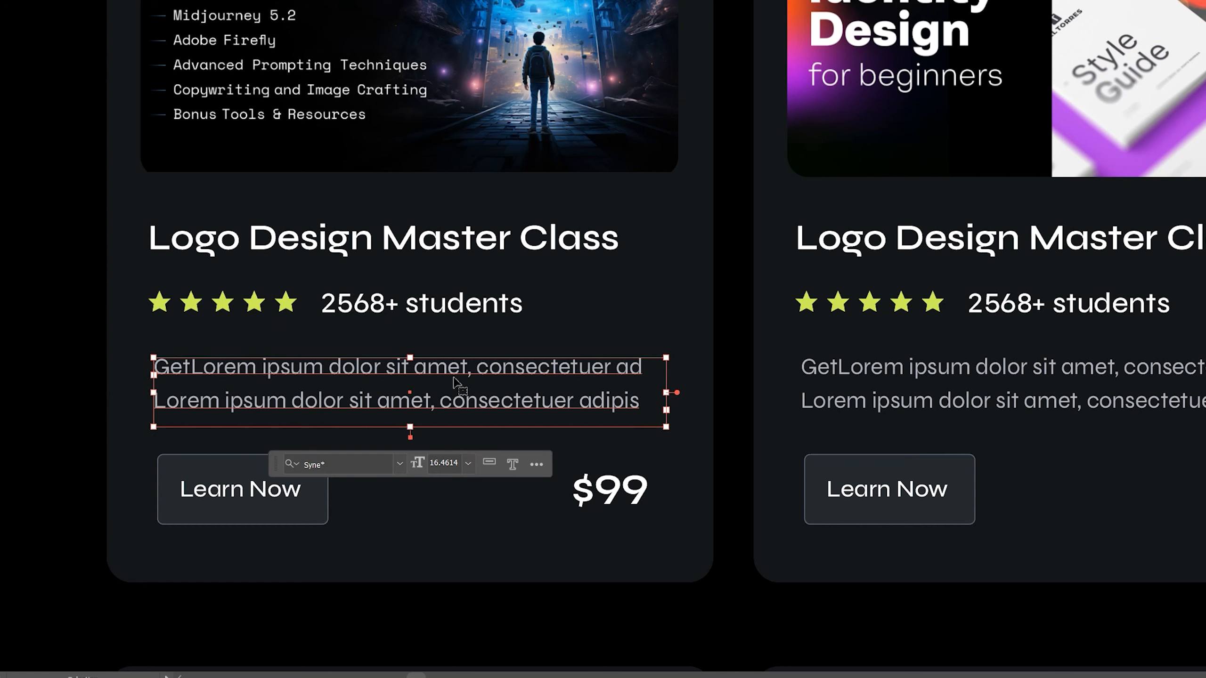
pyautogui.click(311, 492)
pyautogui.click(608, 492)
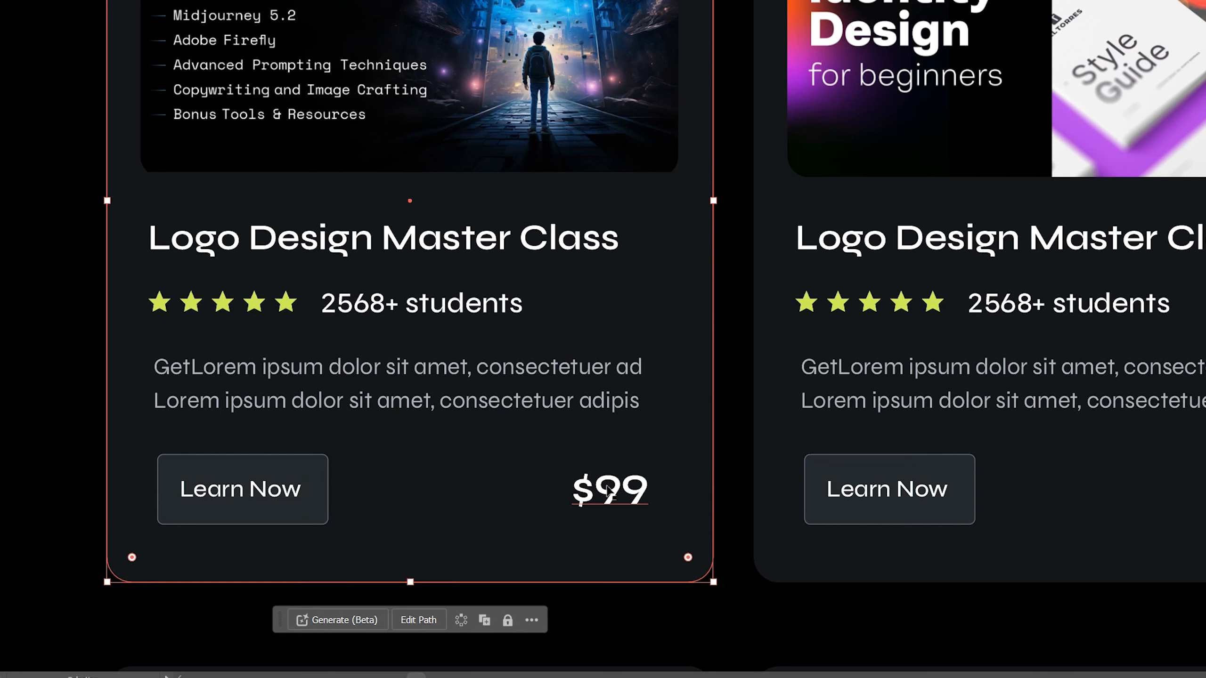
pyautogui.click(442, 29)
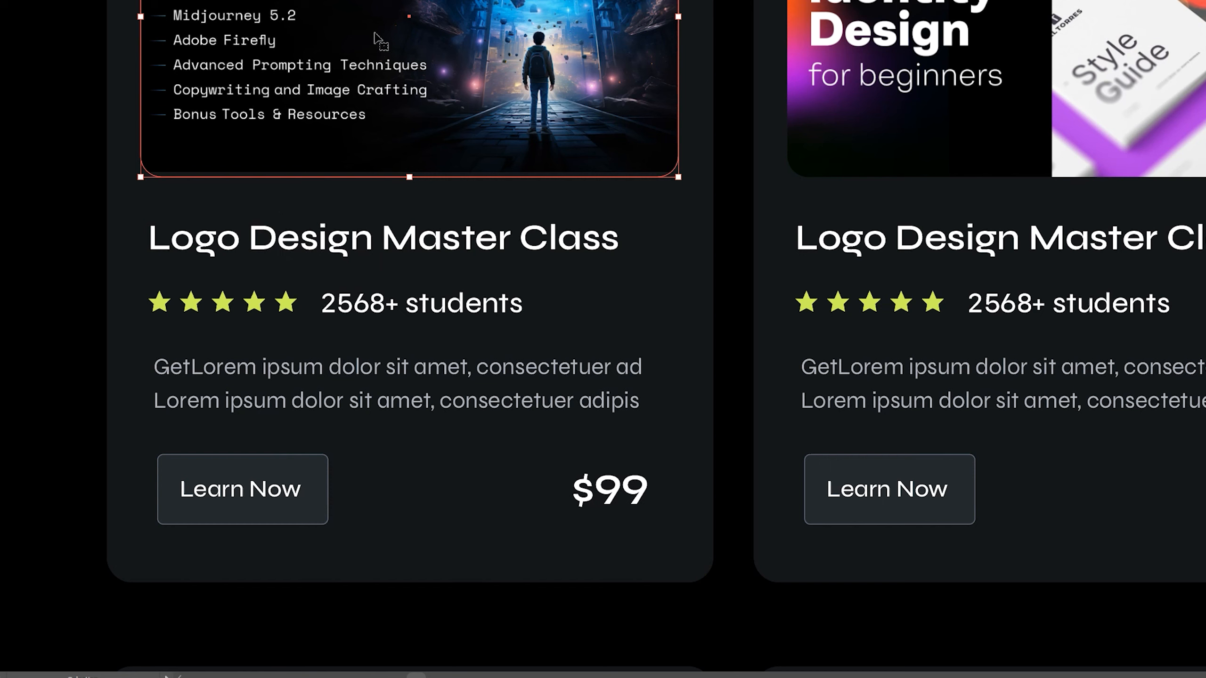
pyautogui.scroll(1, 375, 34)
pyautogui.click(267, 273)
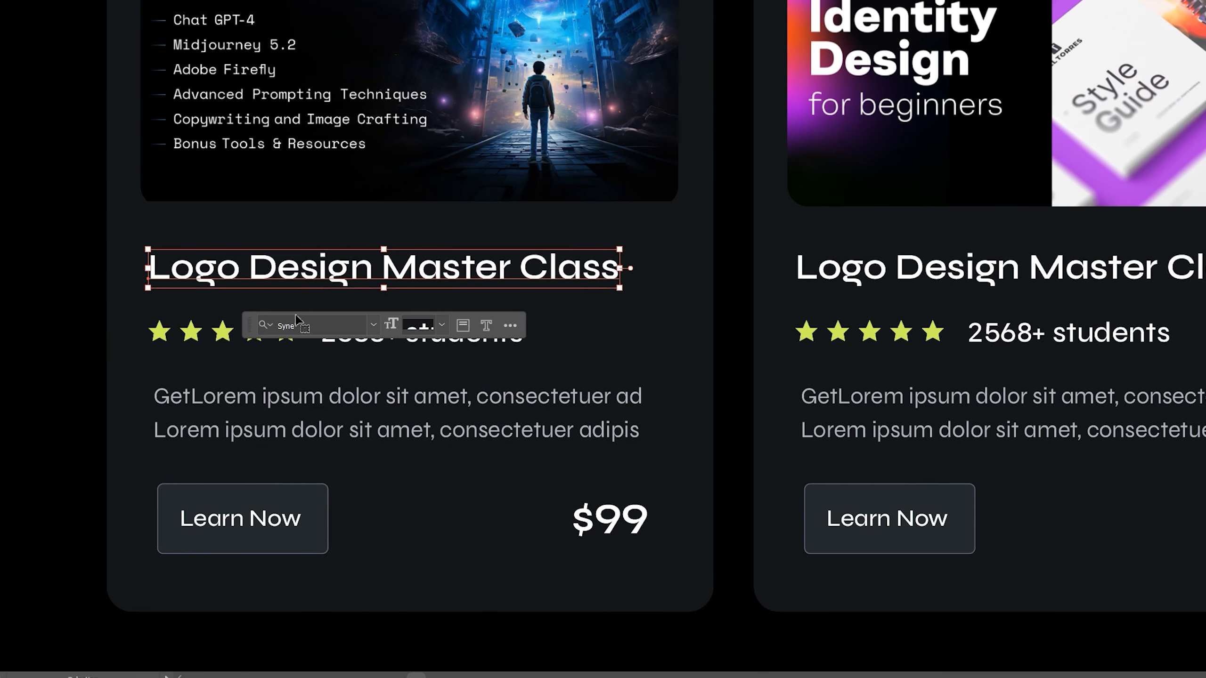
pyautogui.click(284, 327)
pyautogui.click(196, 326)
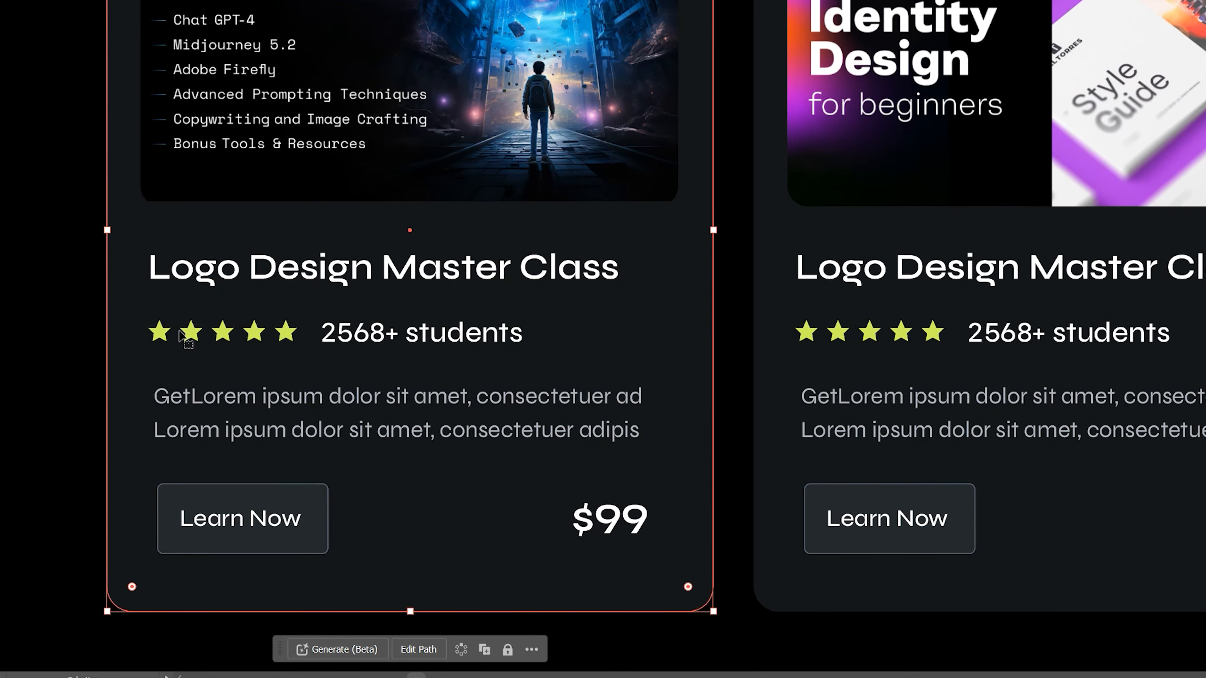
pyautogui.click(277, 516)
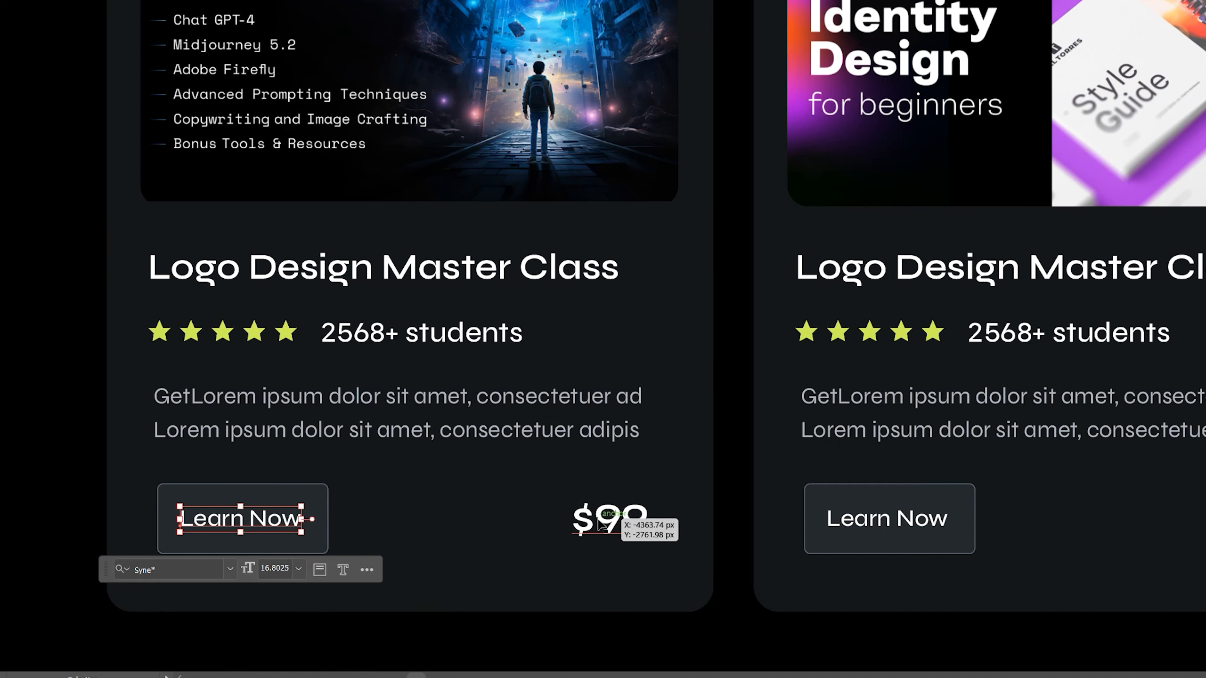
pyautogui.click(589, 520)
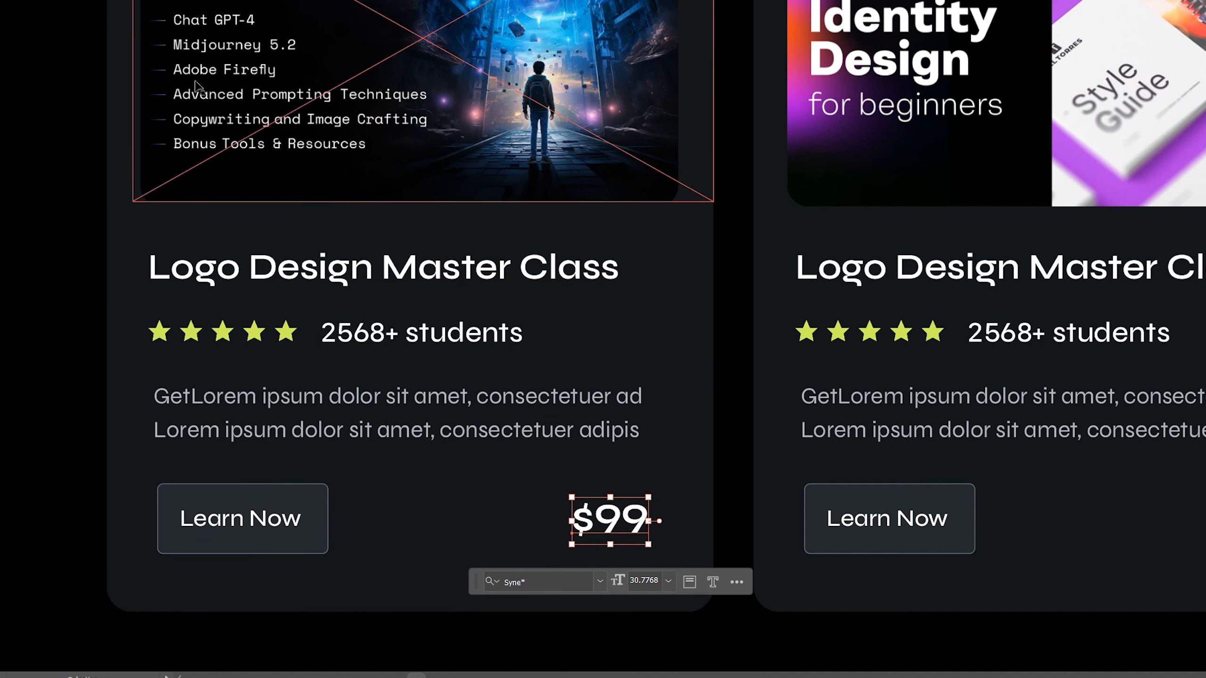
pyautogui.hotkey('alt', 'Tab')
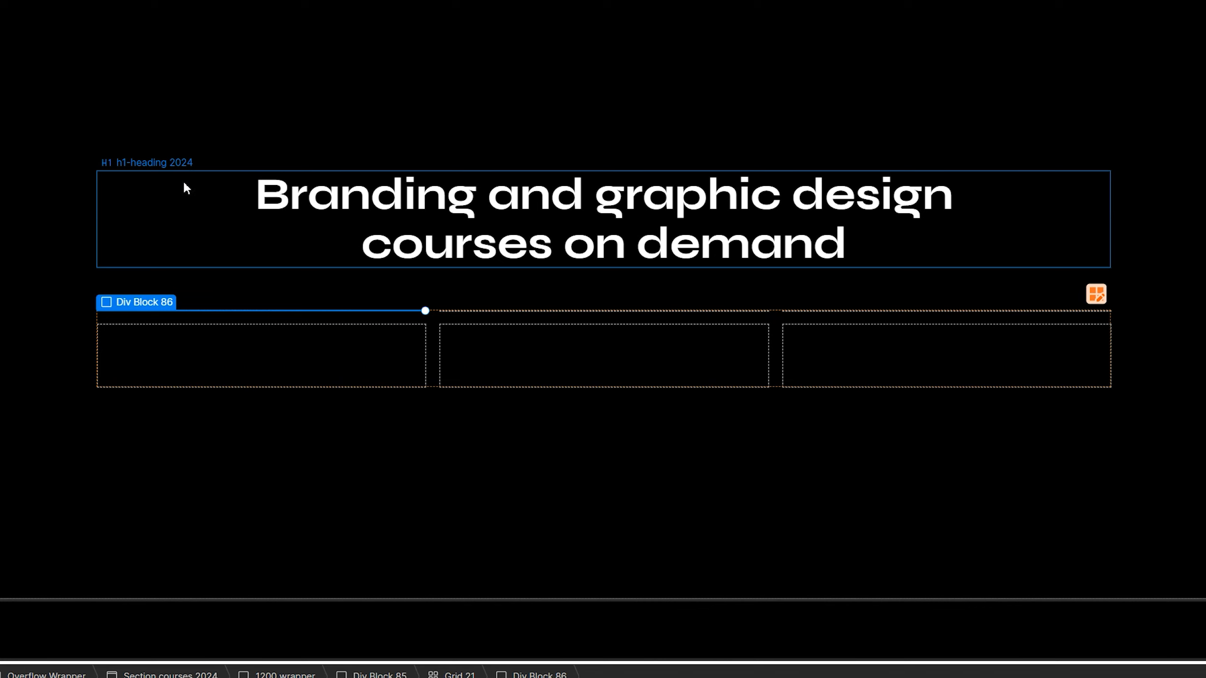
# Insert an Image into the first grid cell and set it to Cover FA.webp
pyautogui.scroll(1, 706, 326)
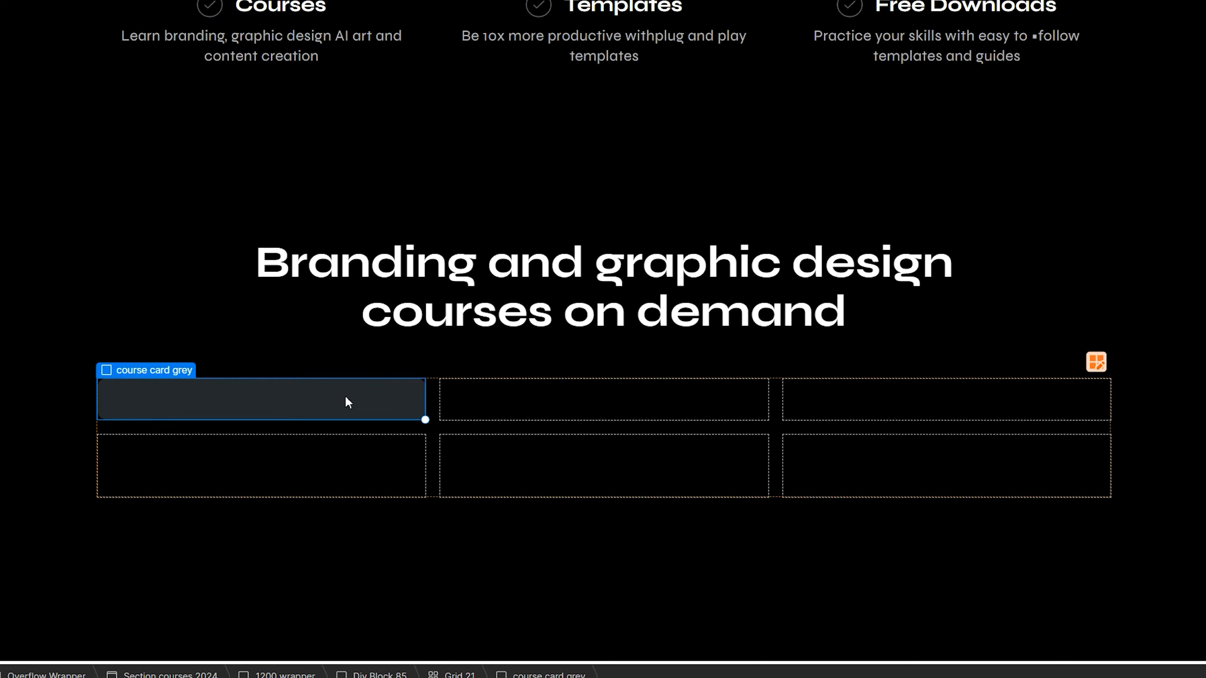
pyautogui.hotkey('ctrl', 'e')
pyautogui.write('im')
pyautogui.press('Return')
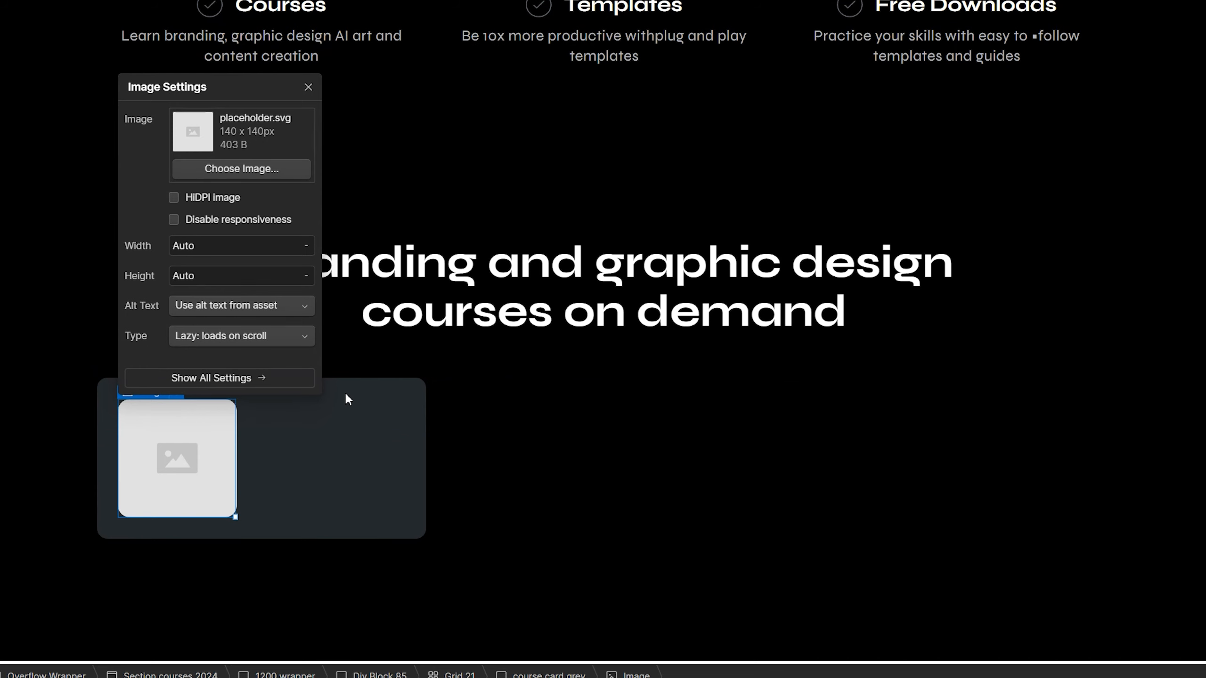
pyautogui.click(264, 168)
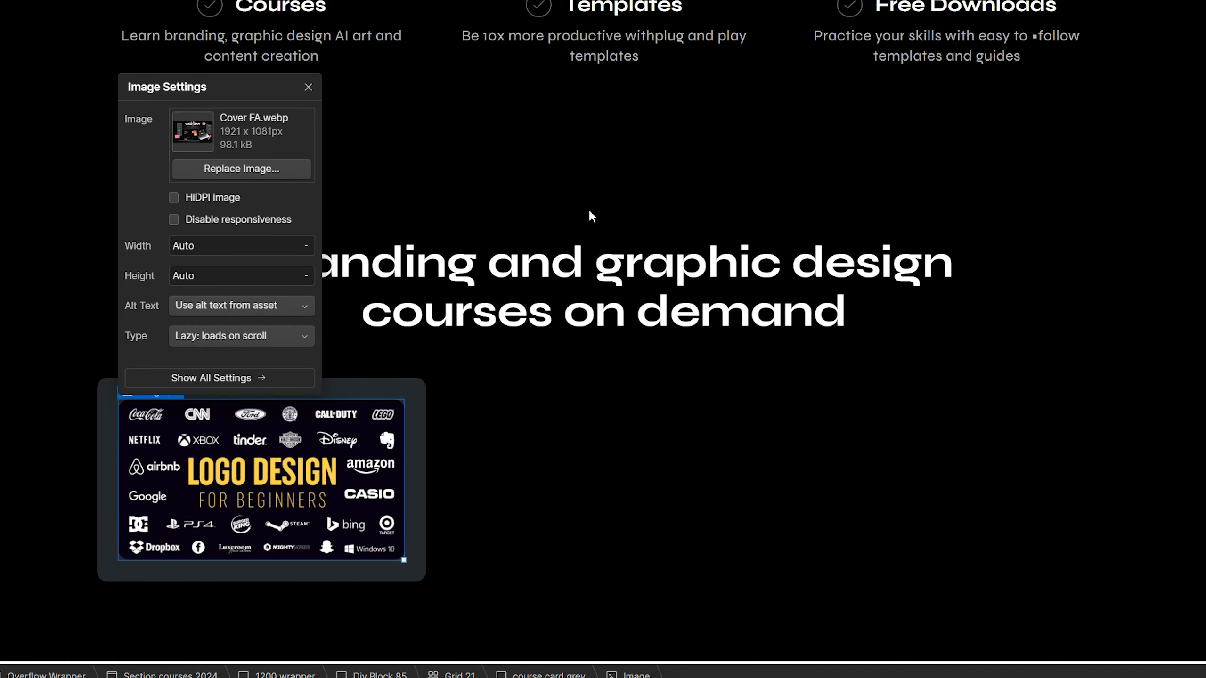
pyautogui.click(450, 457)
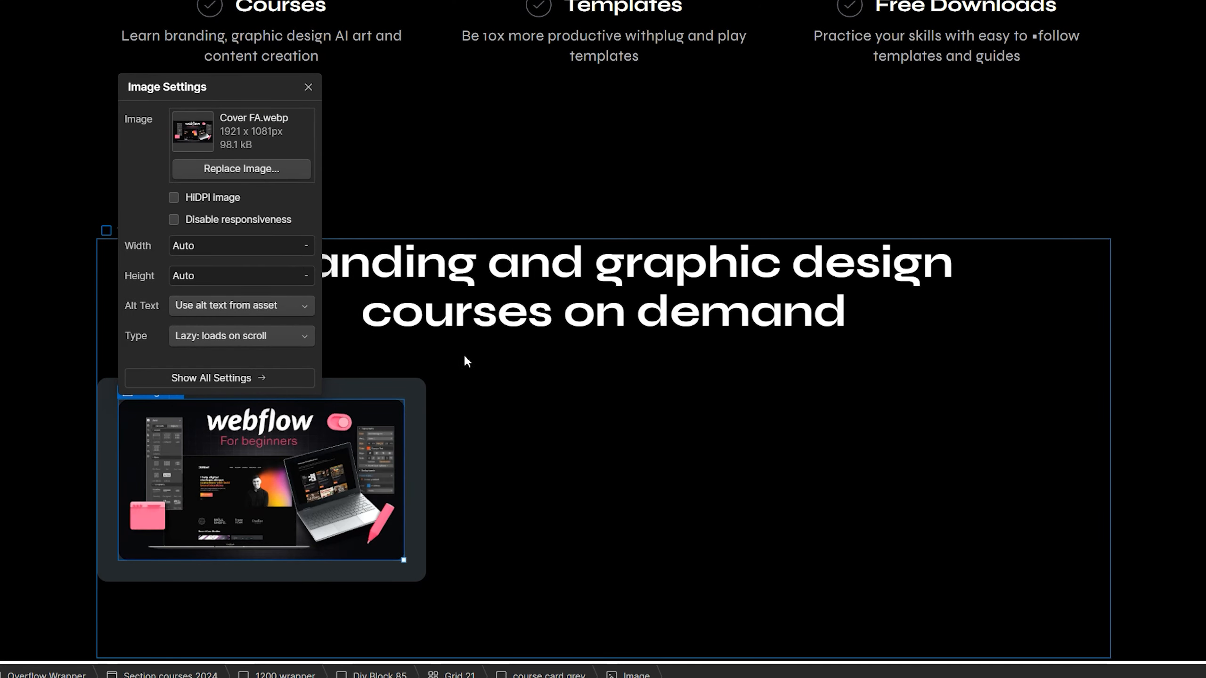
pyautogui.press('Escape')
pyautogui.scroll(-3, 492, 318)
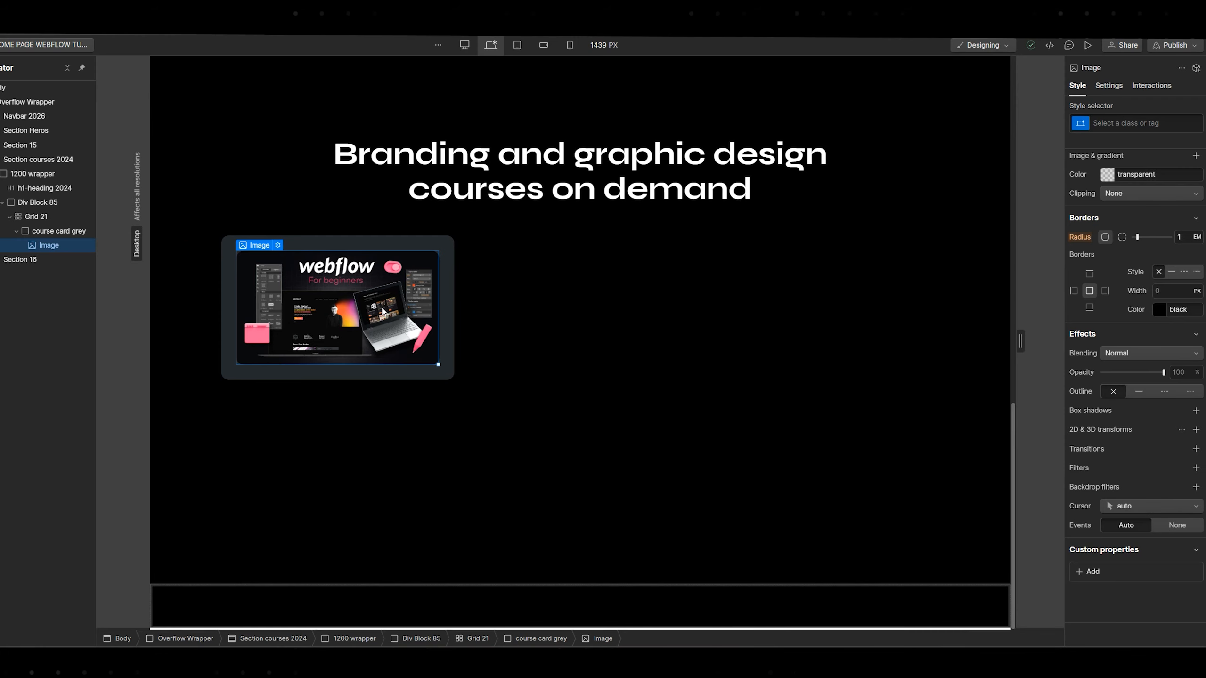
# Add a Div Block below the card image
pyautogui.hotkey('ctrl', 'e')
pyautogui.write('div')
pyautogui.press('Return')
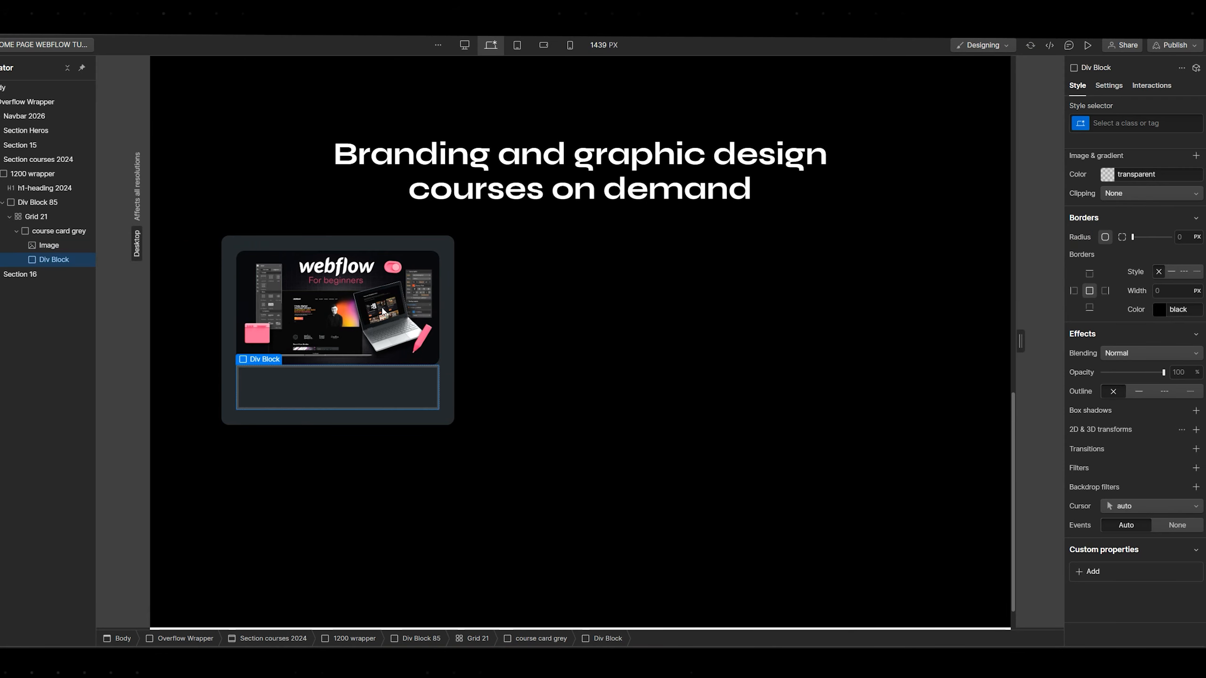
# Give the new block the class 'card text wrap'
pyautogui.hotkey('ctrl', 'Return')
pyautogui.hotkey('ctrl', 'e')
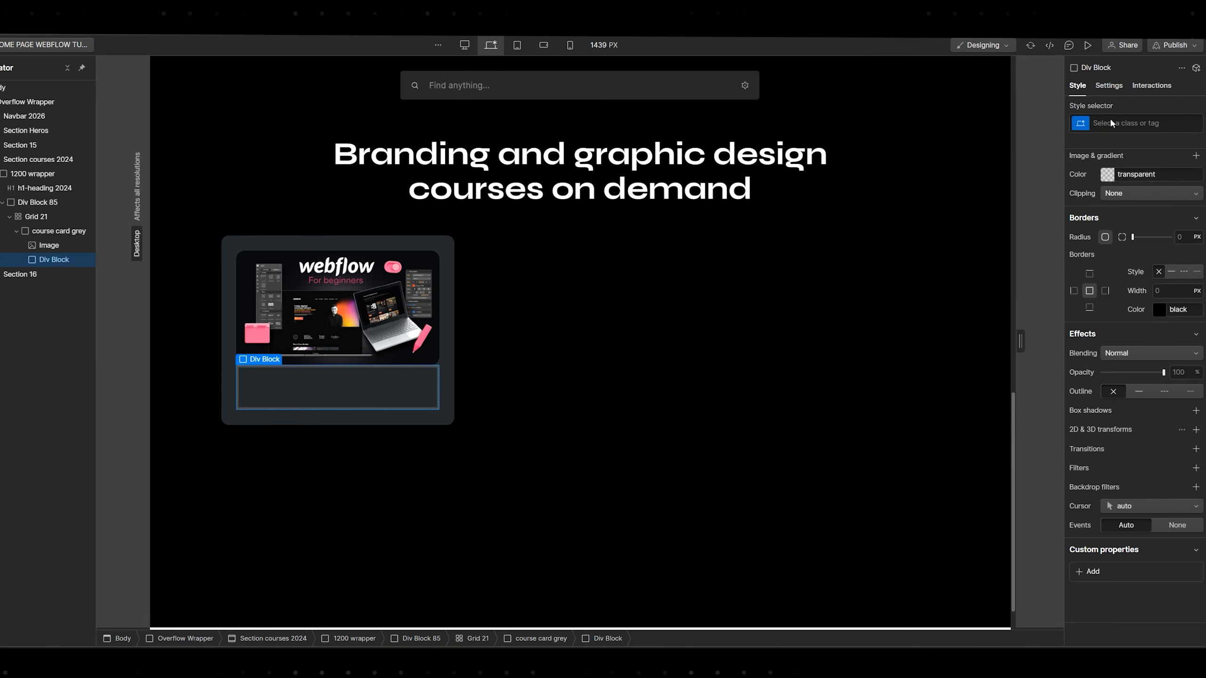
pyautogui.click(1114, 124)
pyautogui.write('card text wrap')
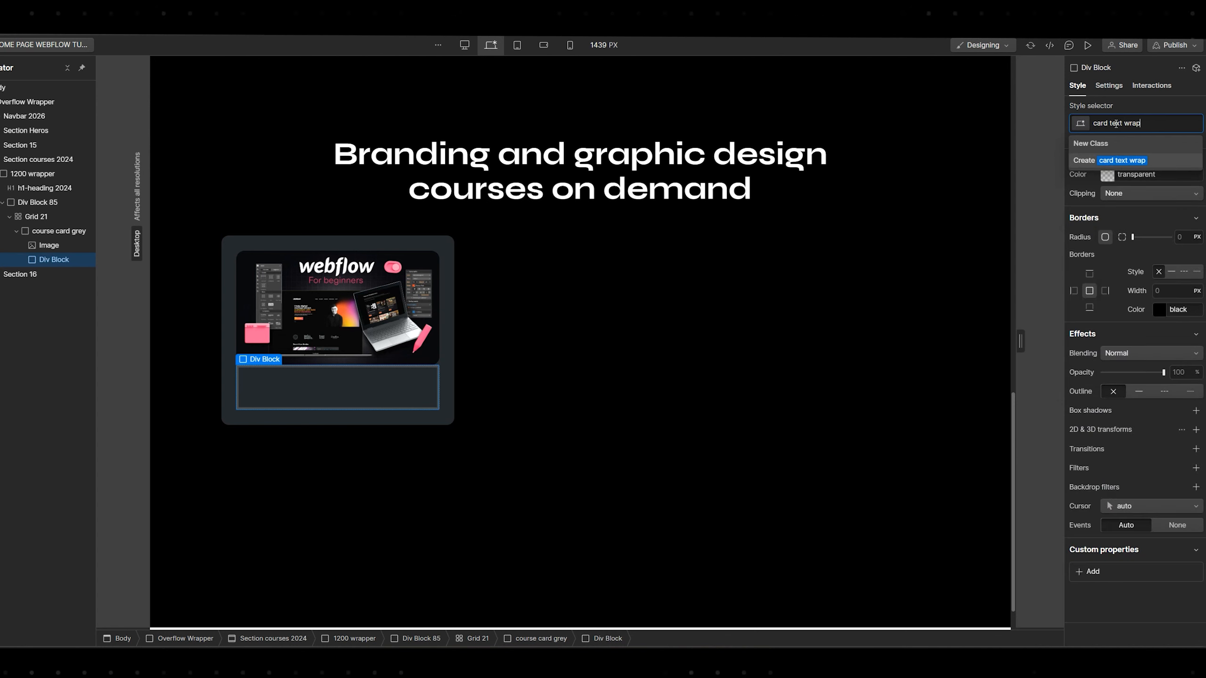
pyautogui.press('Return')
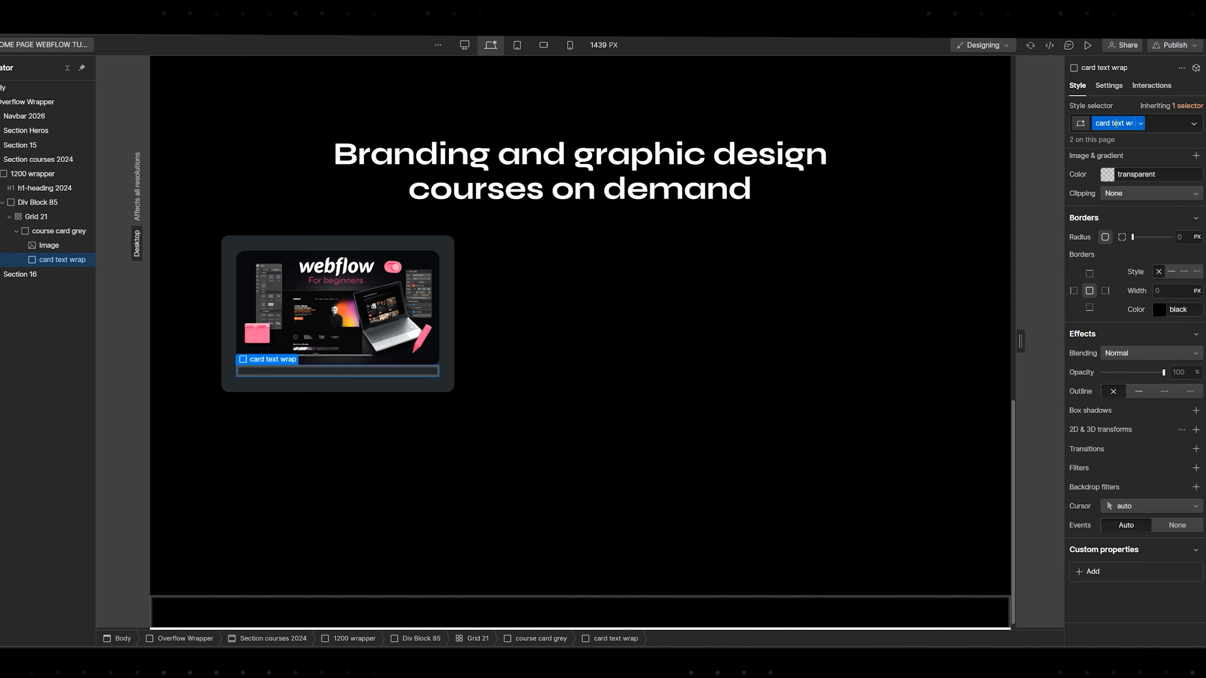
# Insert a Heading 3 inside the card text wrap block
pyautogui.hotkey('ctrl', 'e')
pyautogui.write('head')
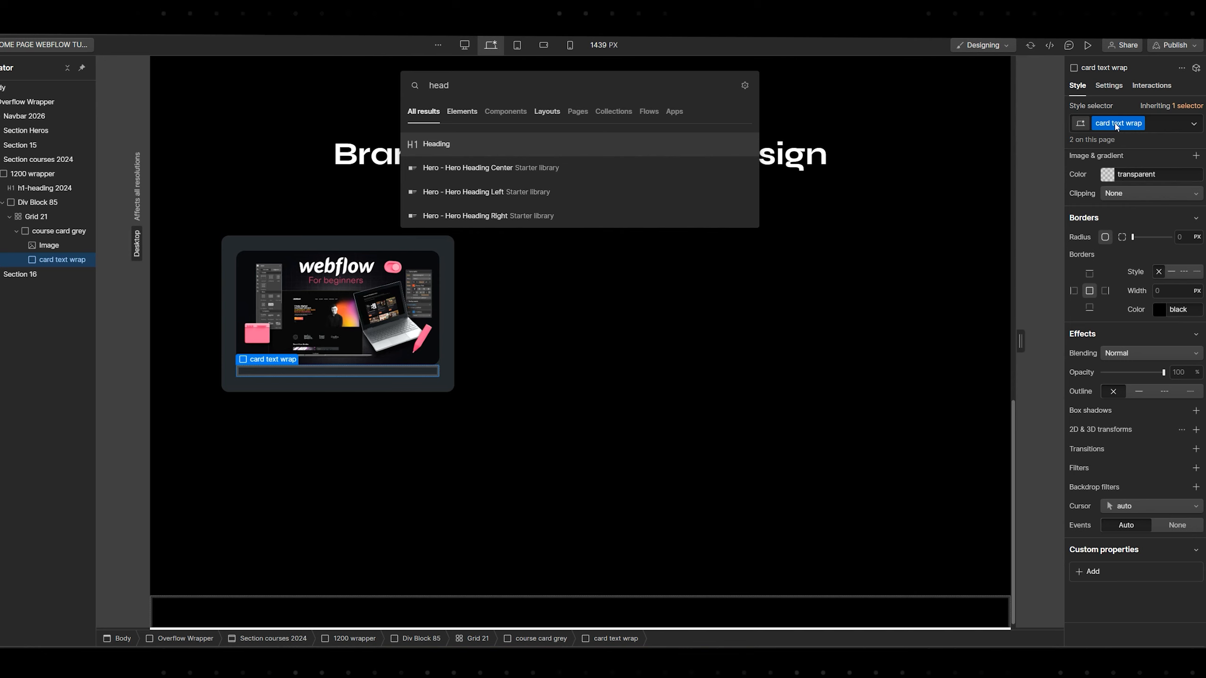
pyautogui.press('BackSpace')
pyautogui.press('BackSpace')
pyautogui.press('BackSpace')
pyautogui.press('BackSpace')
pyautogui.write('h3')
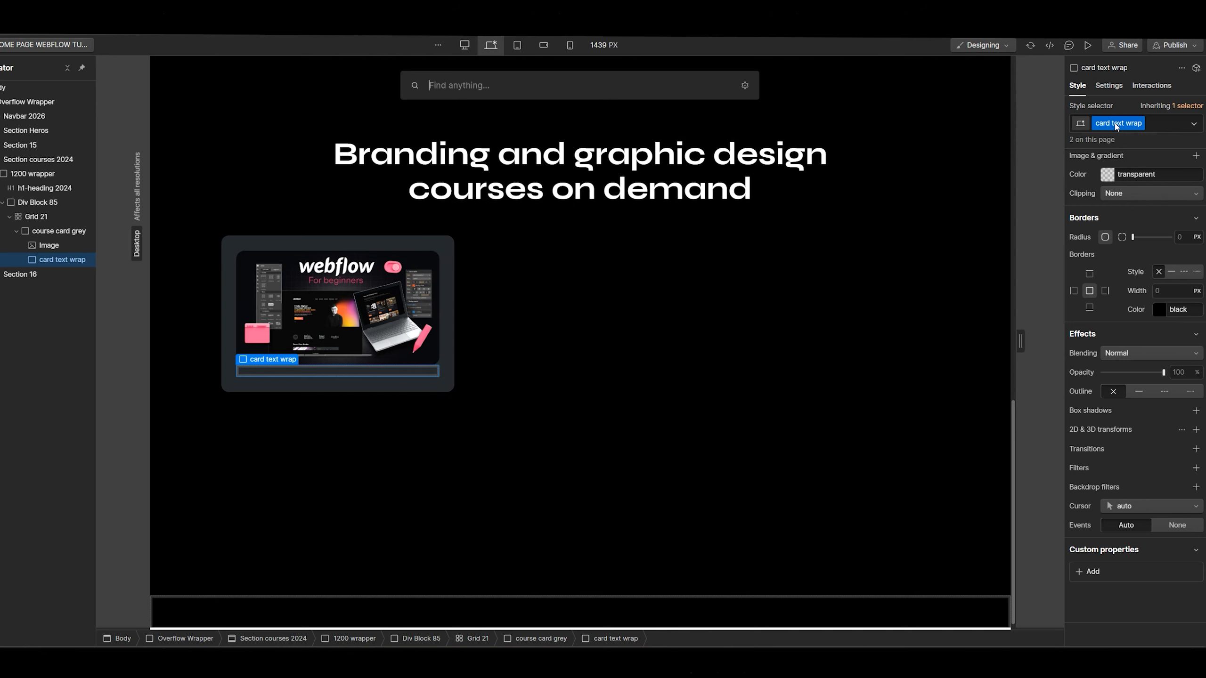
pyautogui.press('Return')
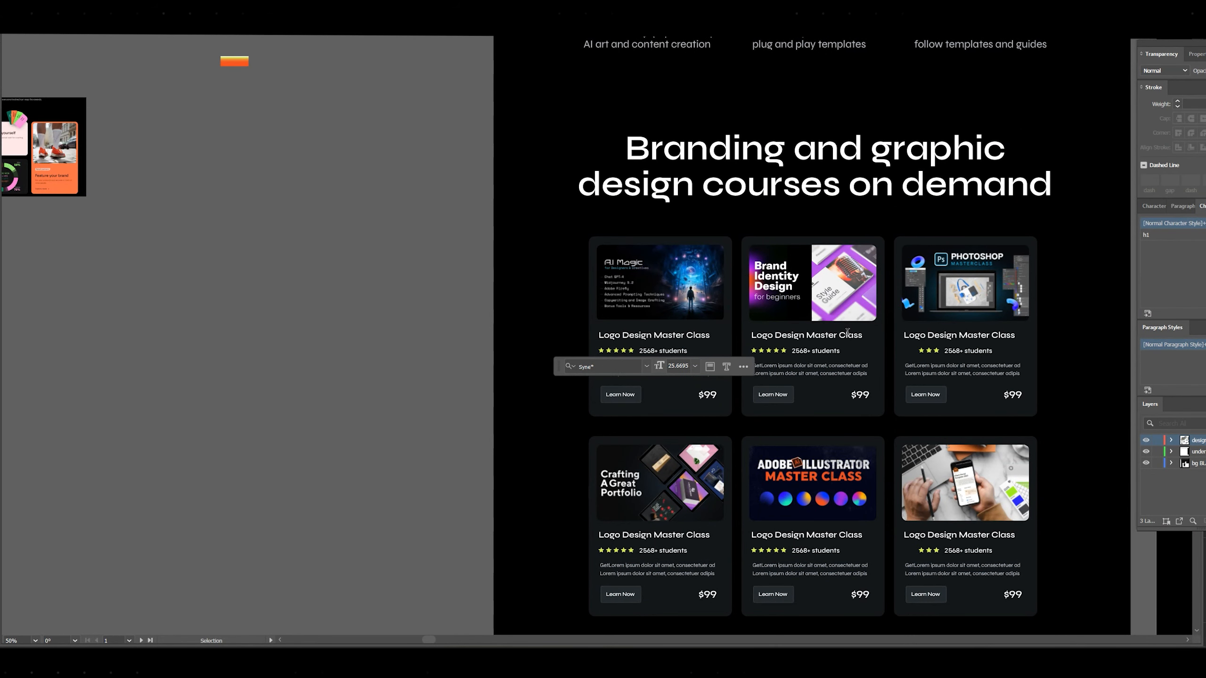
# Copy the first mockup card's title and paste it into the Heading 3
pyautogui.moveTo(754, 334); pyautogui.dragTo(697, 288)
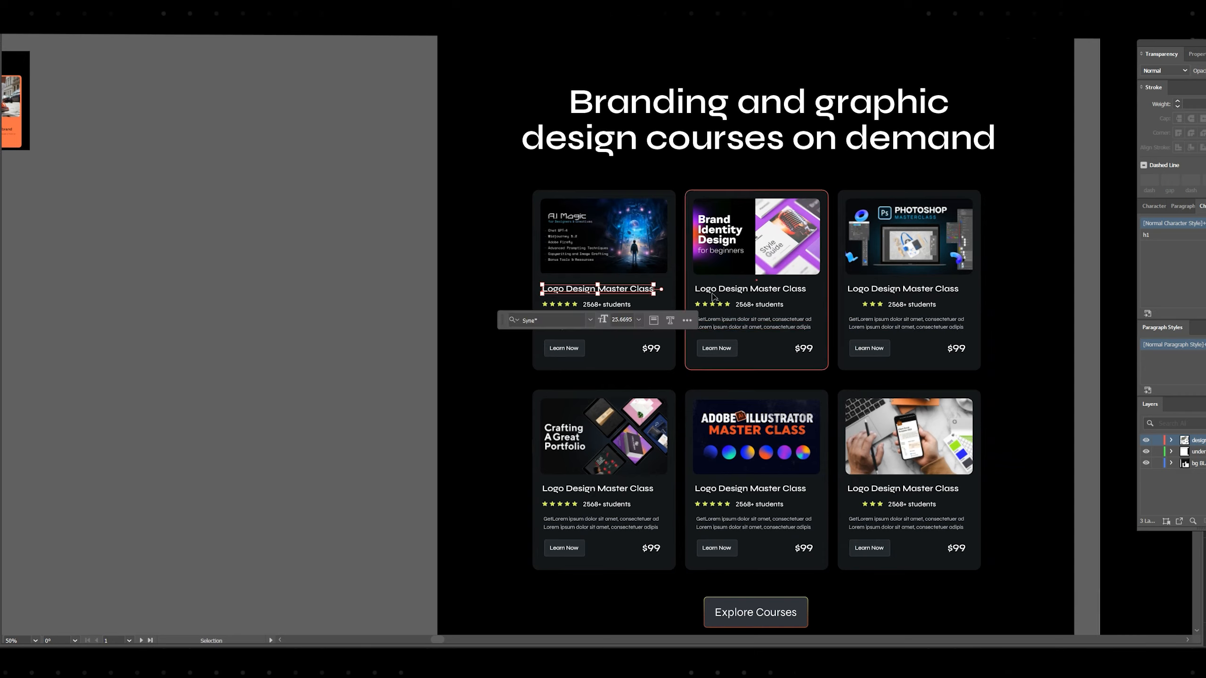
pyautogui.scroll(1, 698, 288)
pyautogui.doubleClick(595, 288)
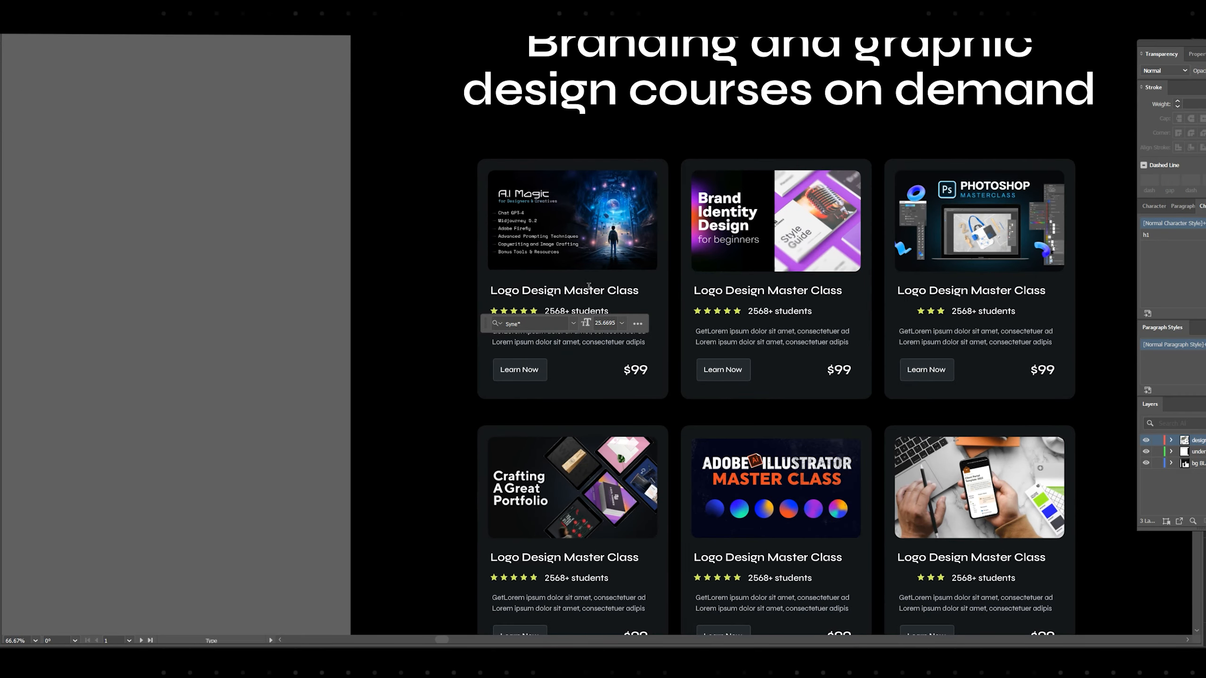
pyautogui.hotkey('alt', 'Tab')
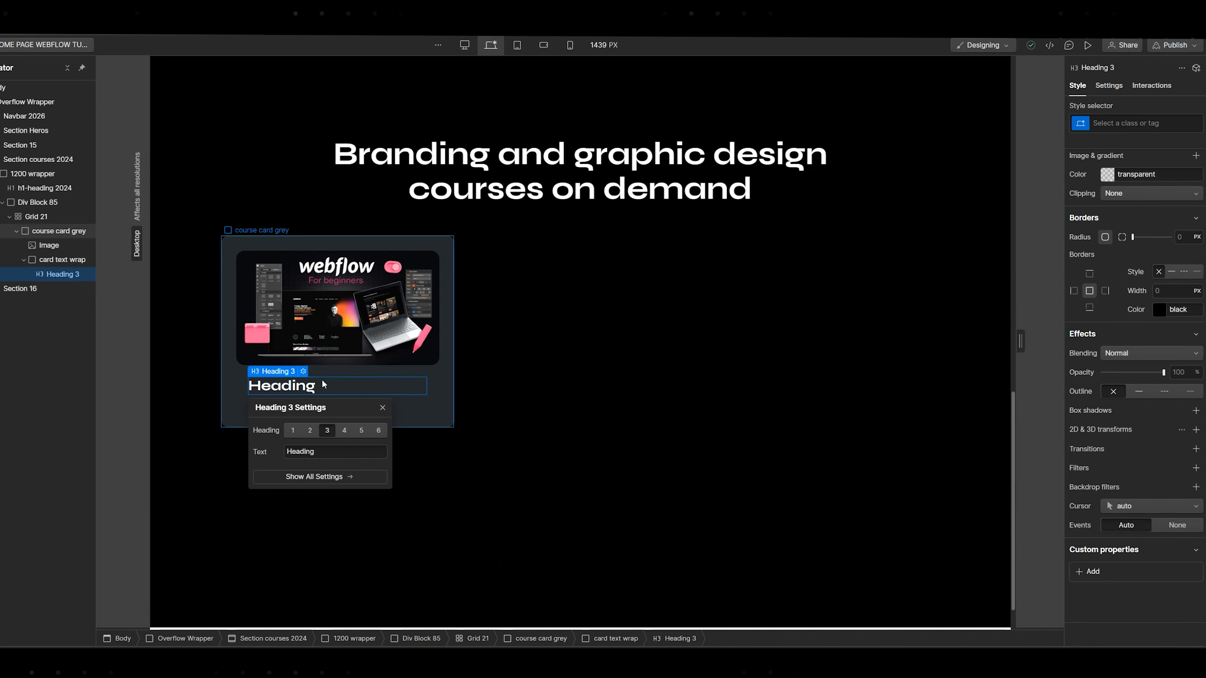
pyautogui.doubleClick(302, 384)
pyautogui.write('Logo Design Master Class')
pyautogui.doubleClick(309, 321)
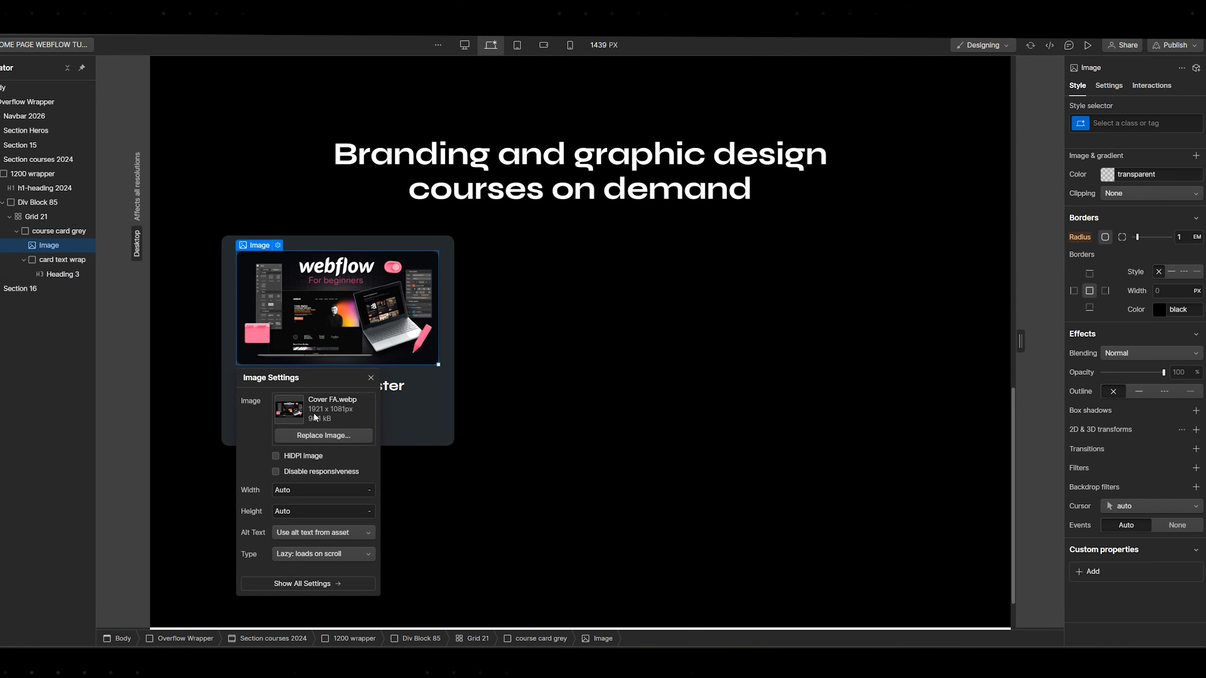
# Replace the card image with ai magic.webp found through the asset search
pyautogui.click(297, 435)
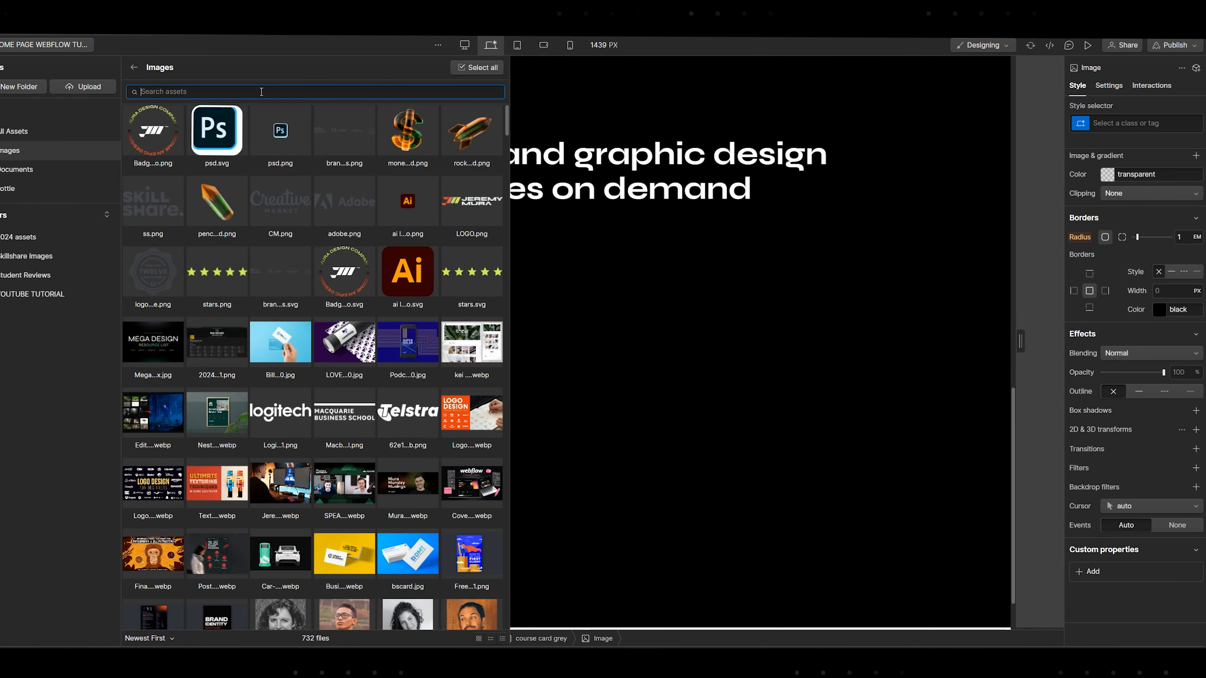
pyautogui.write('lgo')
pyautogui.press('BackSpace')
pyautogui.press('BackSpace')
pyautogui.write('og')
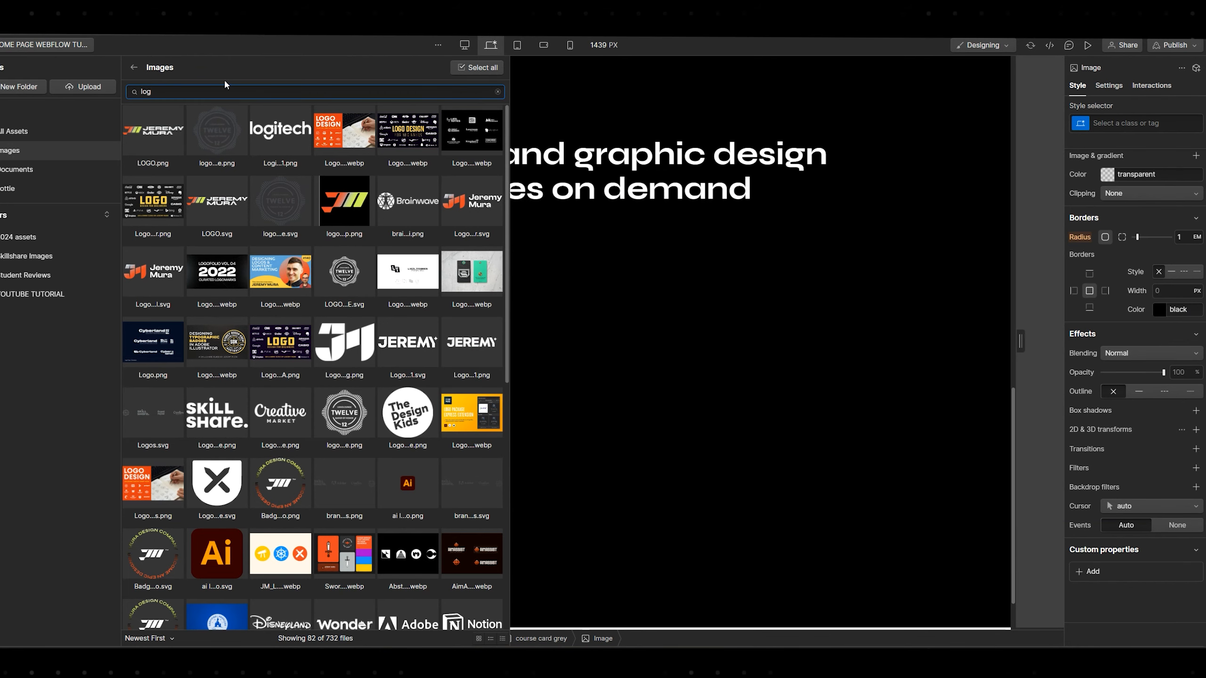
pyautogui.press('BackSpace')
pyautogui.press('BackSpace')
pyautogui.press('BackSpace')
pyautogui.write('ai')
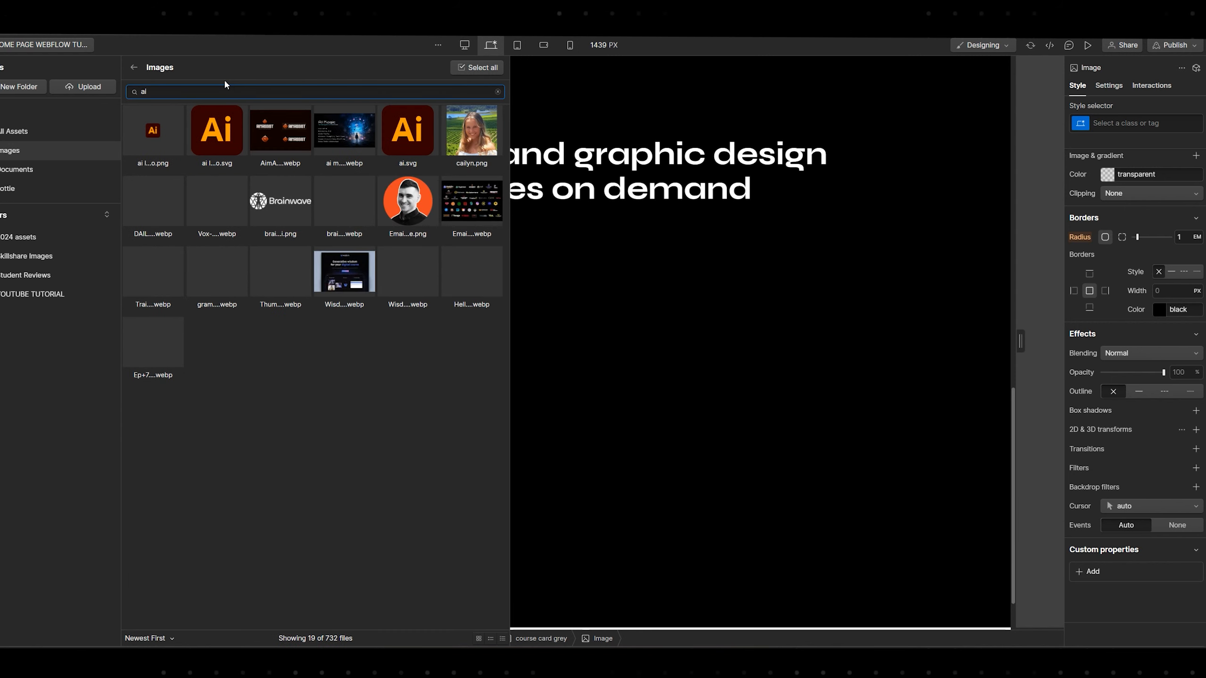
pyautogui.click(346, 134)
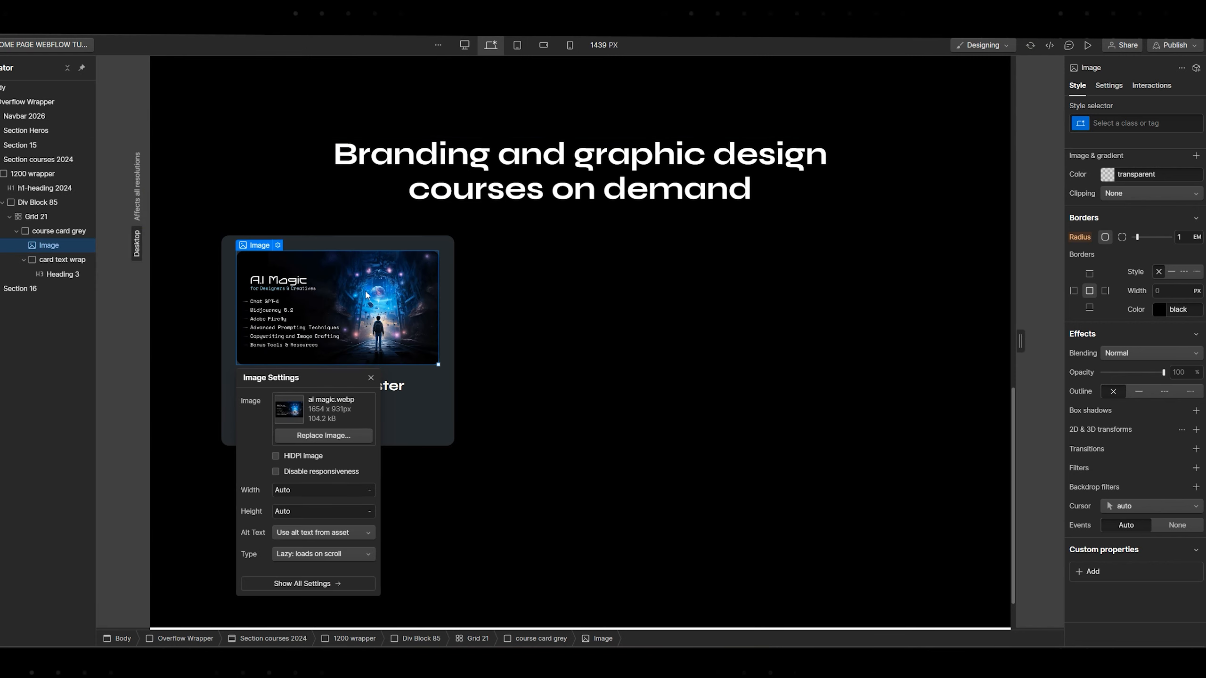
pyautogui.press('Escape')
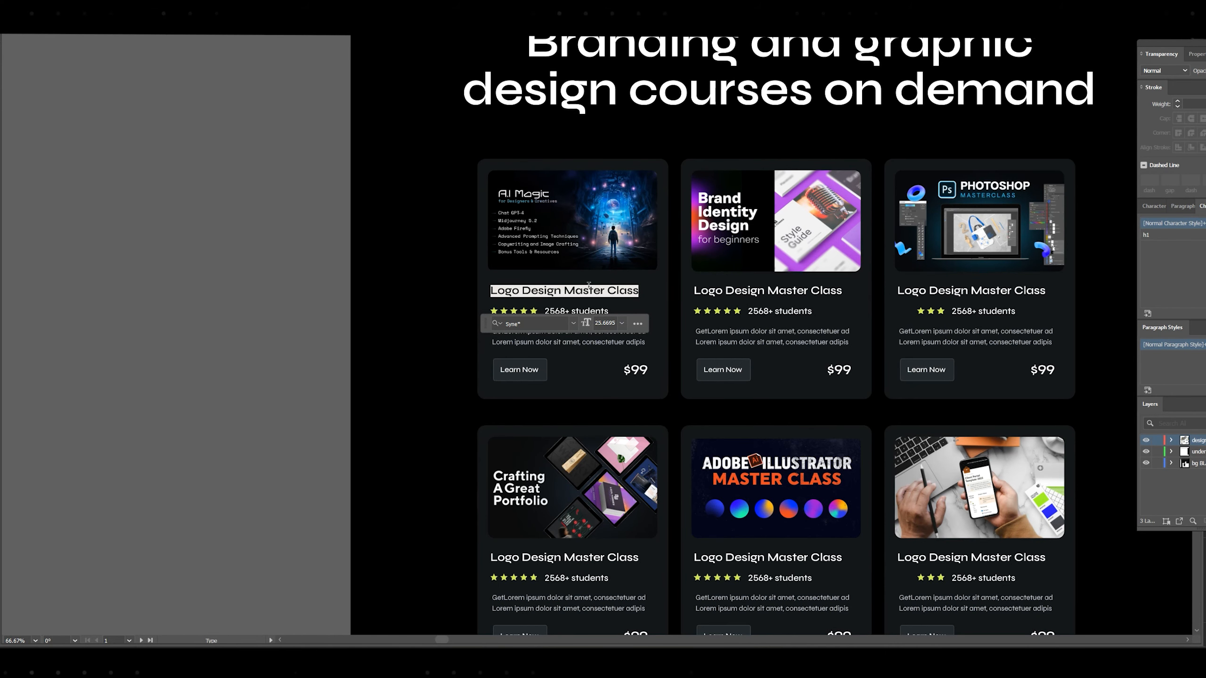
# Retitle the card's Heading 3 to 'AI Magic Course'
pyautogui.hotkey('alt', 'Tab')
pyautogui.hotkey('ctrl', 'a')
pyautogui.write('AI M')
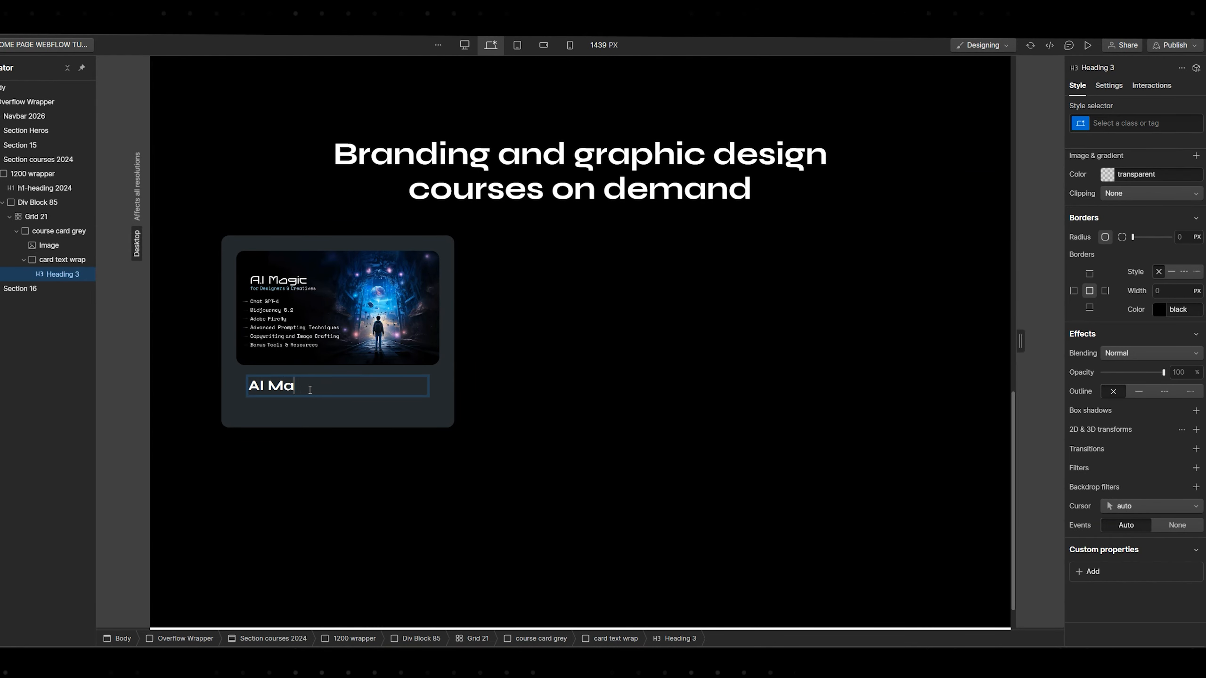
pyautogui.hotkey('alt', 'Tab')
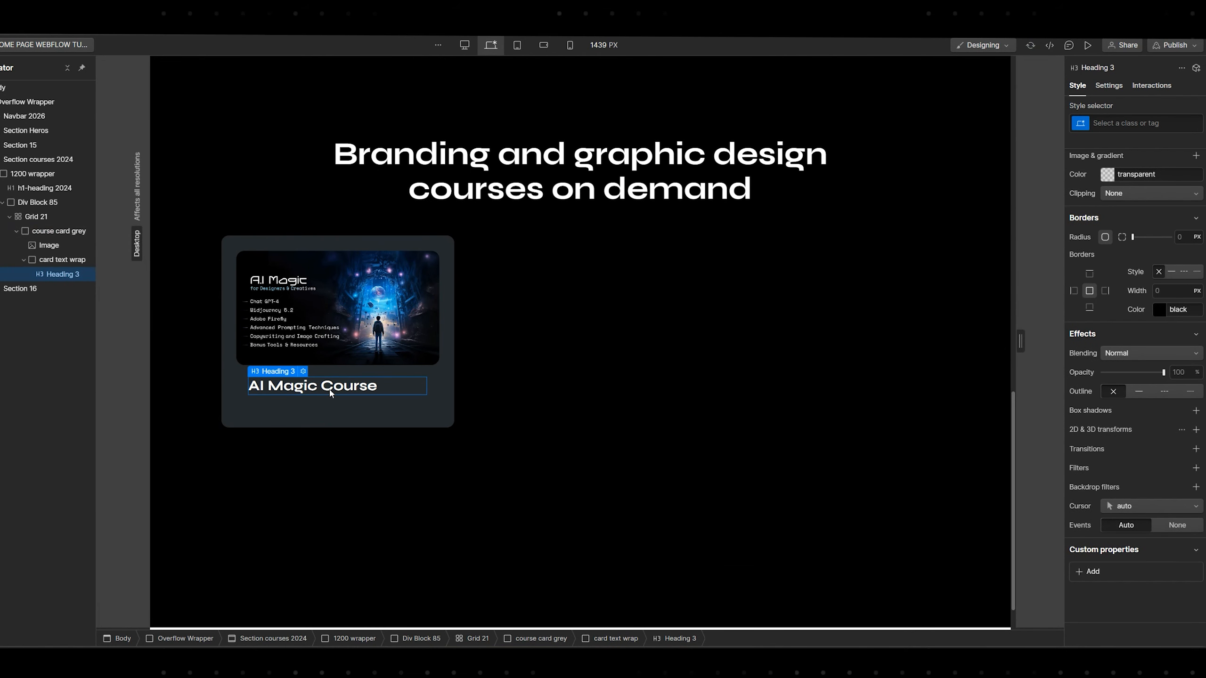
# Add an empty Div Block beneath the card title
pyautogui.hotkey('ctrl', 'k')
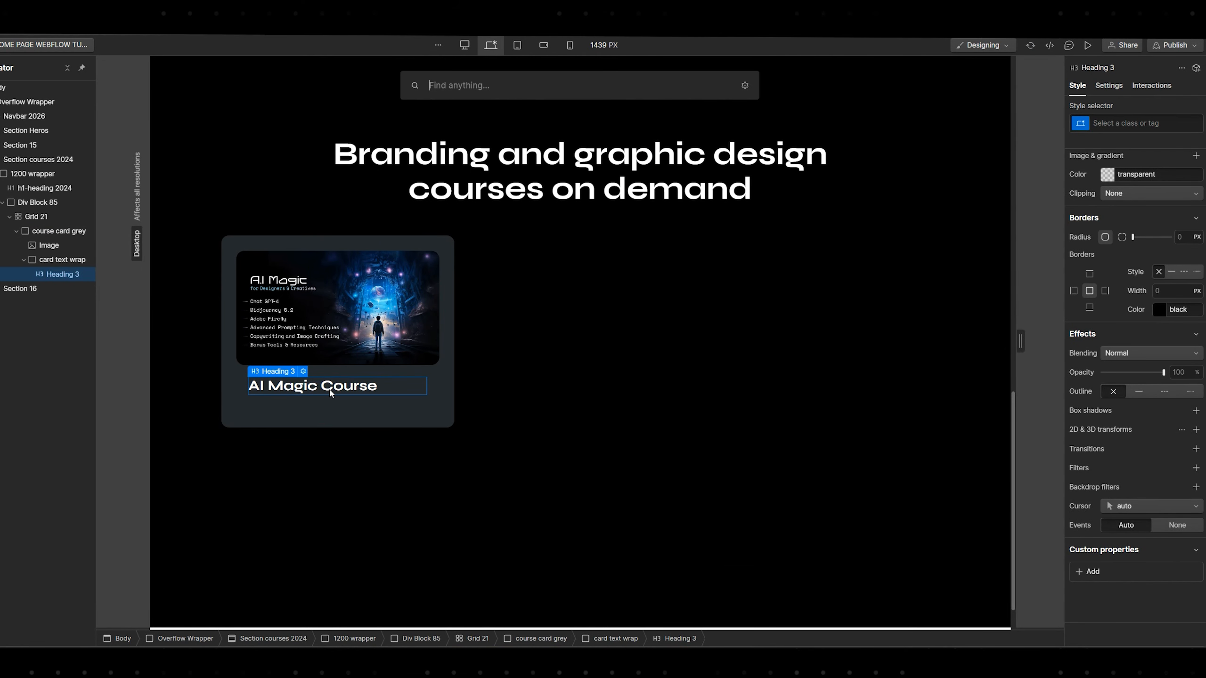
pyautogui.write('div')
pyautogui.press('Return')
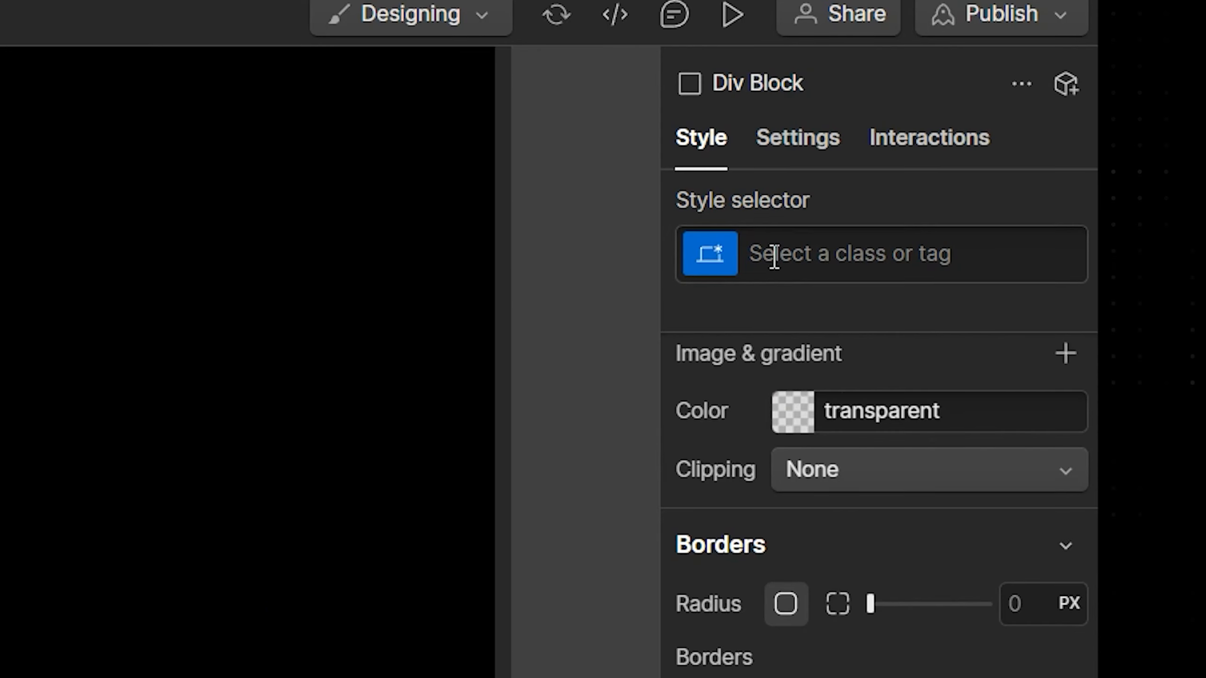
# Apply the 'flex hor' class to the new block under the card title
pyautogui.click(865, 250)
pyautogui.write('flex')
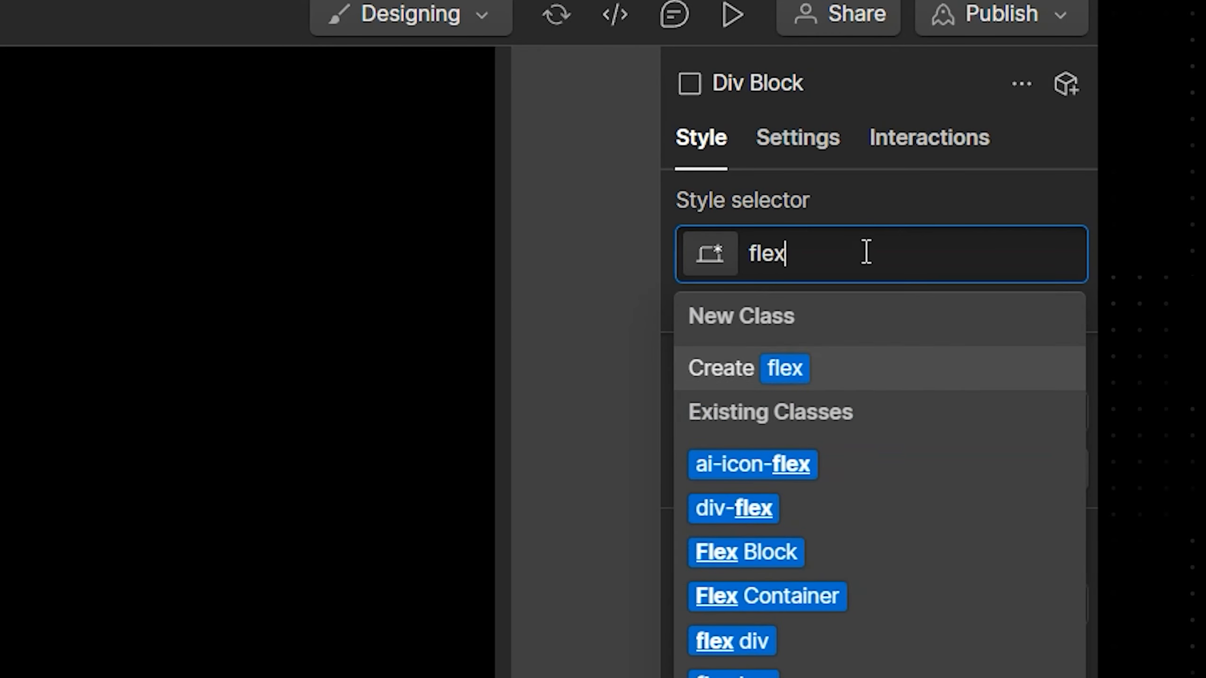
pyautogui.click(734, 674)
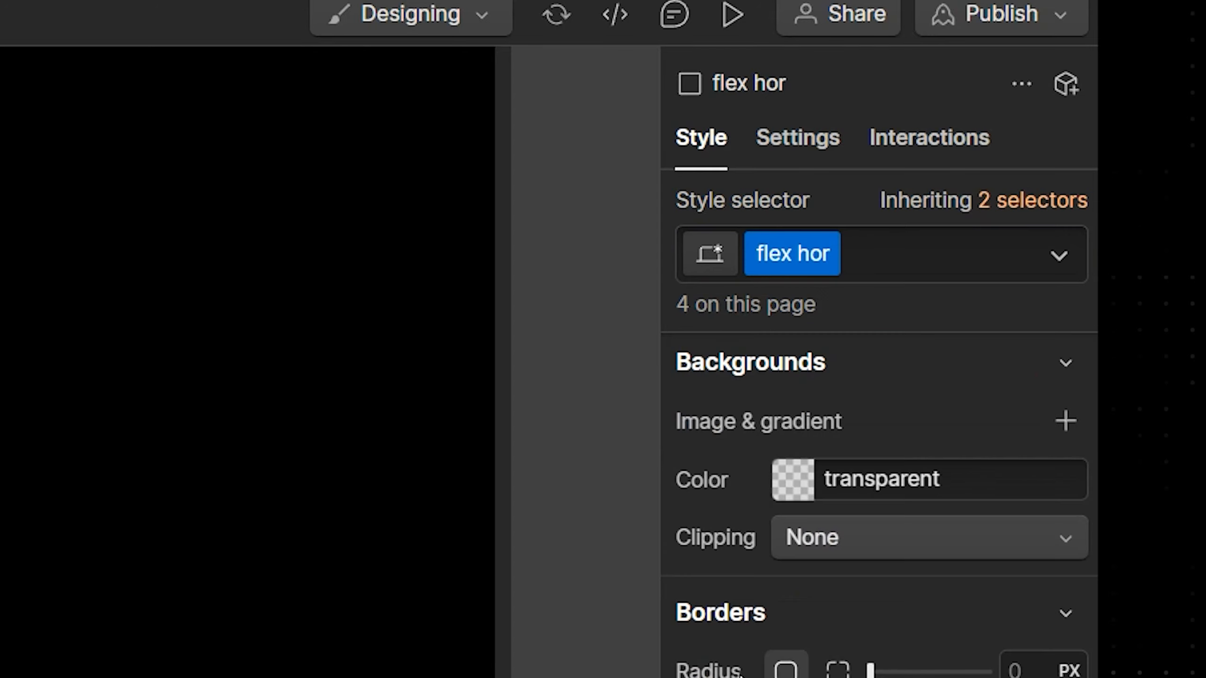
pyautogui.scroll(15, 773, 402)
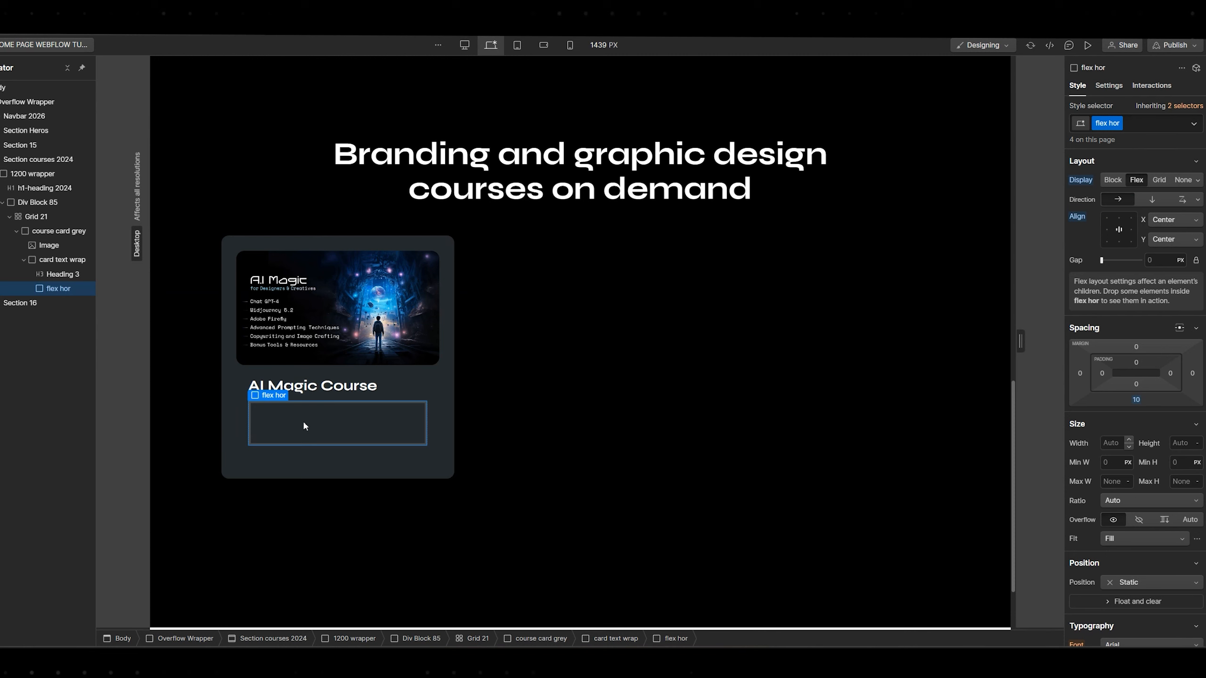
# Insert an image in the row using the stars graphic from YOUTUBE TUTORIAL, and narrow it
pyautogui.hotkey('ctrl', 'k')
pyautogui.write('im')
pyautogui.press('Return')
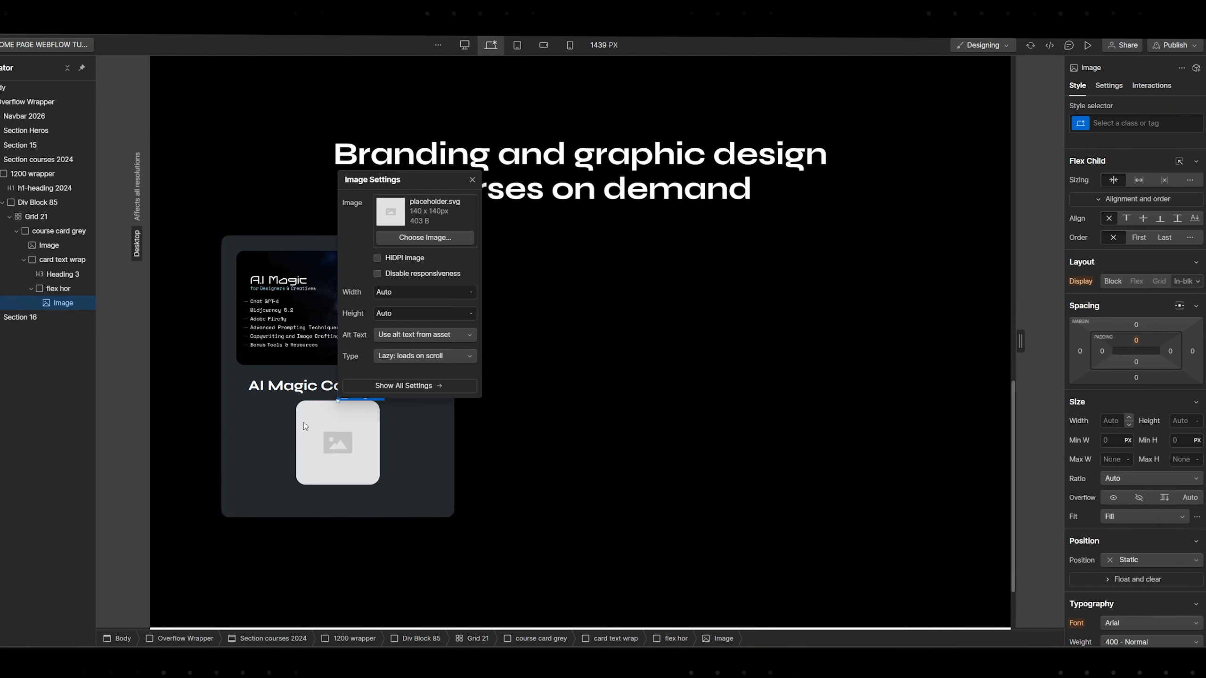
pyautogui.click(366, 239)
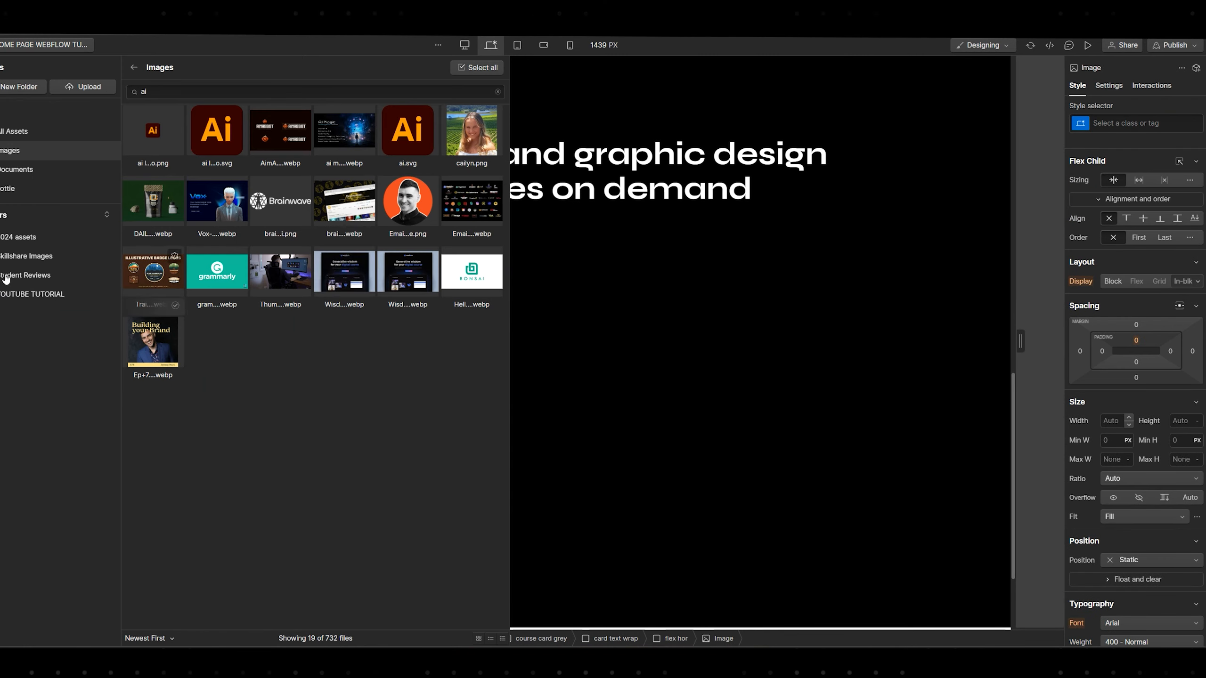
pyautogui.click(114, 295)
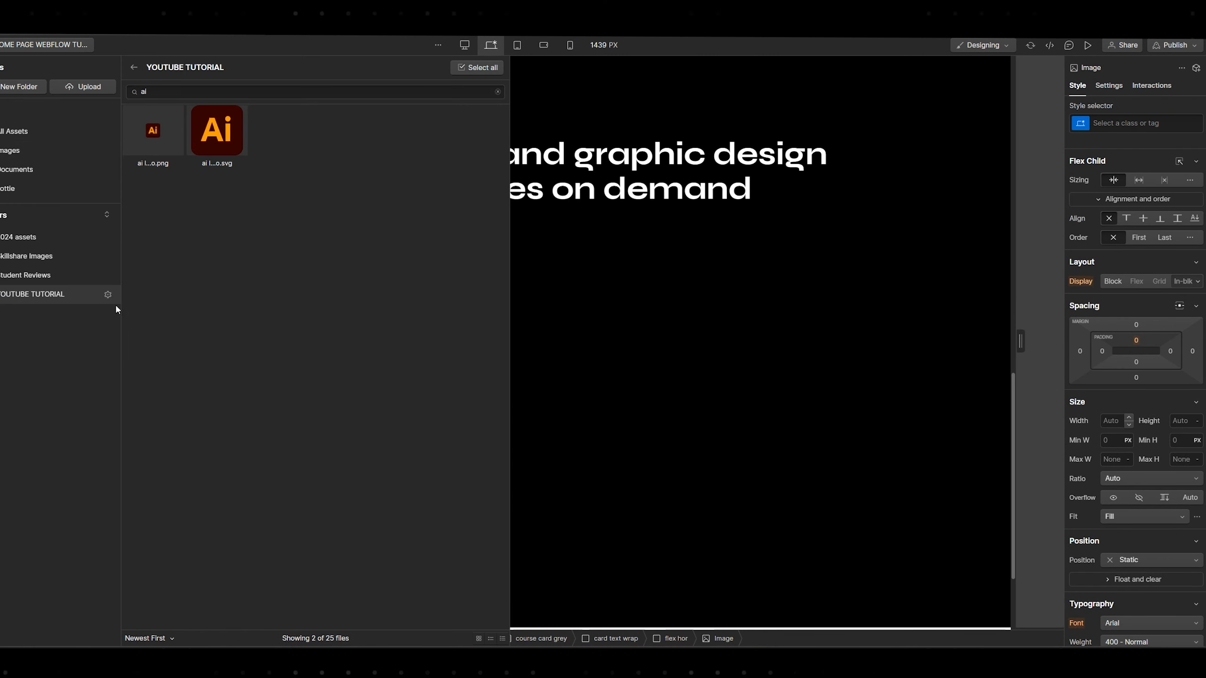
pyautogui.click(497, 92)
pyautogui.click(486, 276)
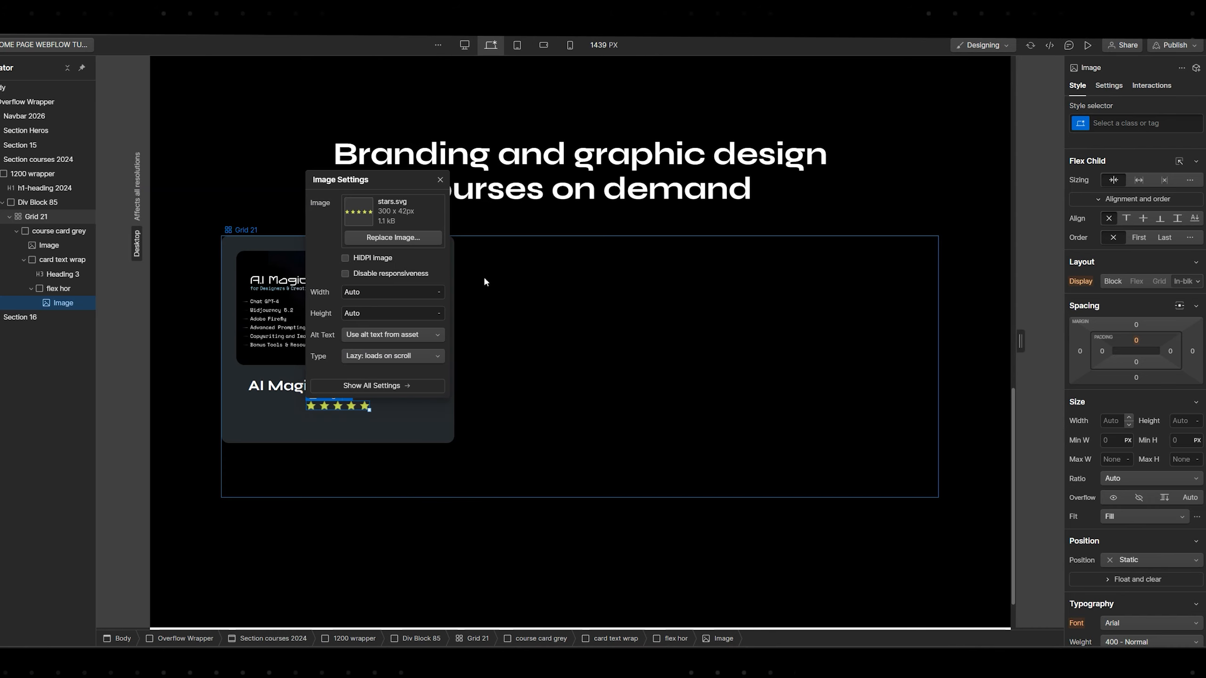
pyautogui.moveTo(373, 414); pyautogui.dragTo(365, 413)
# Add a Heading 4 after the stars, unlink its deleted colour variable and make it white
pyautogui.hotkey('ctrl', 'e')
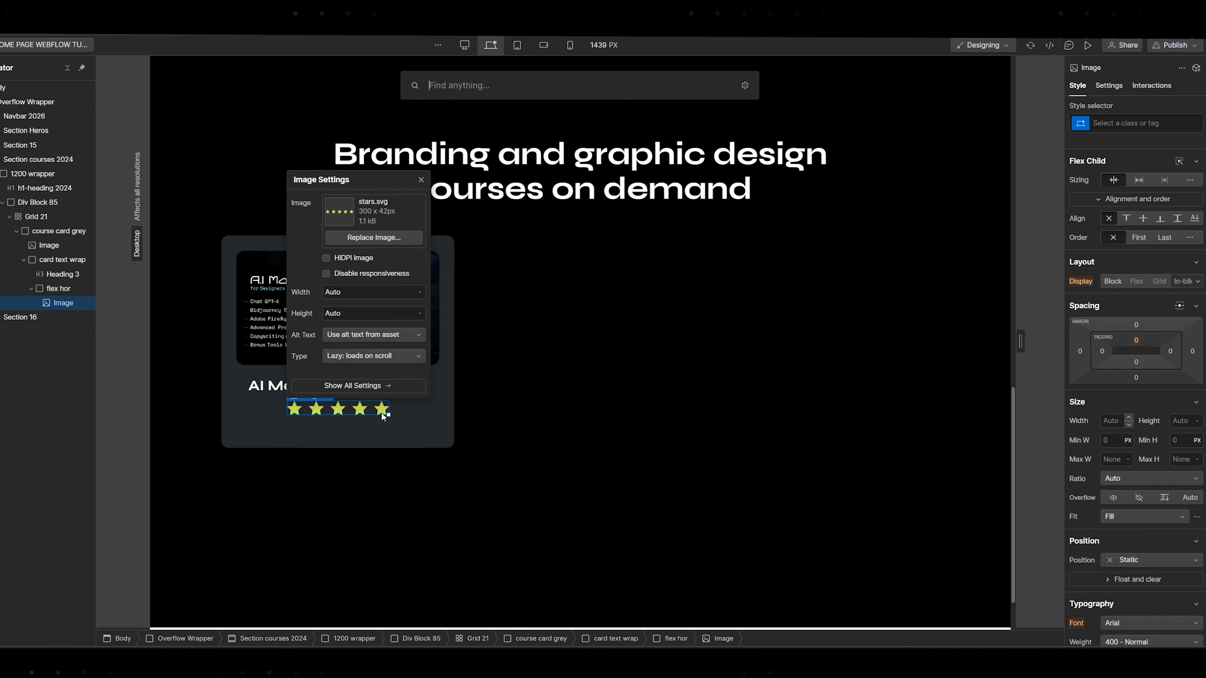
pyautogui.write('h4')
pyautogui.press('Return')
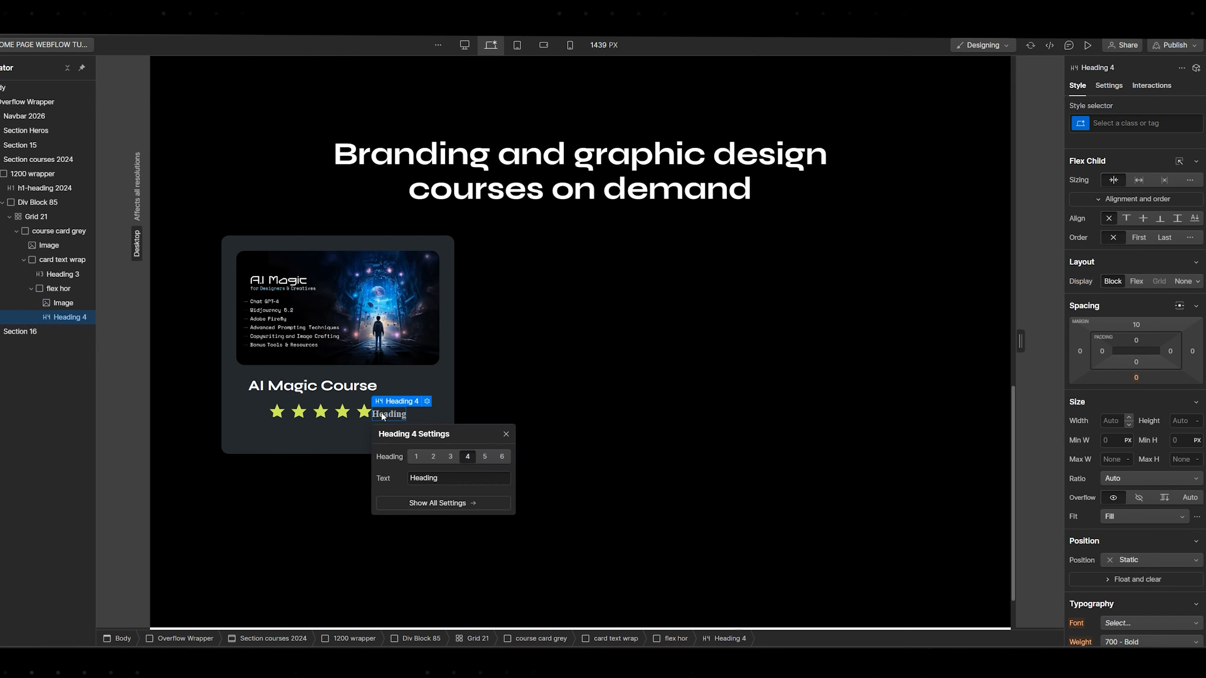
pyautogui.scroll(-6, 1122, 353)
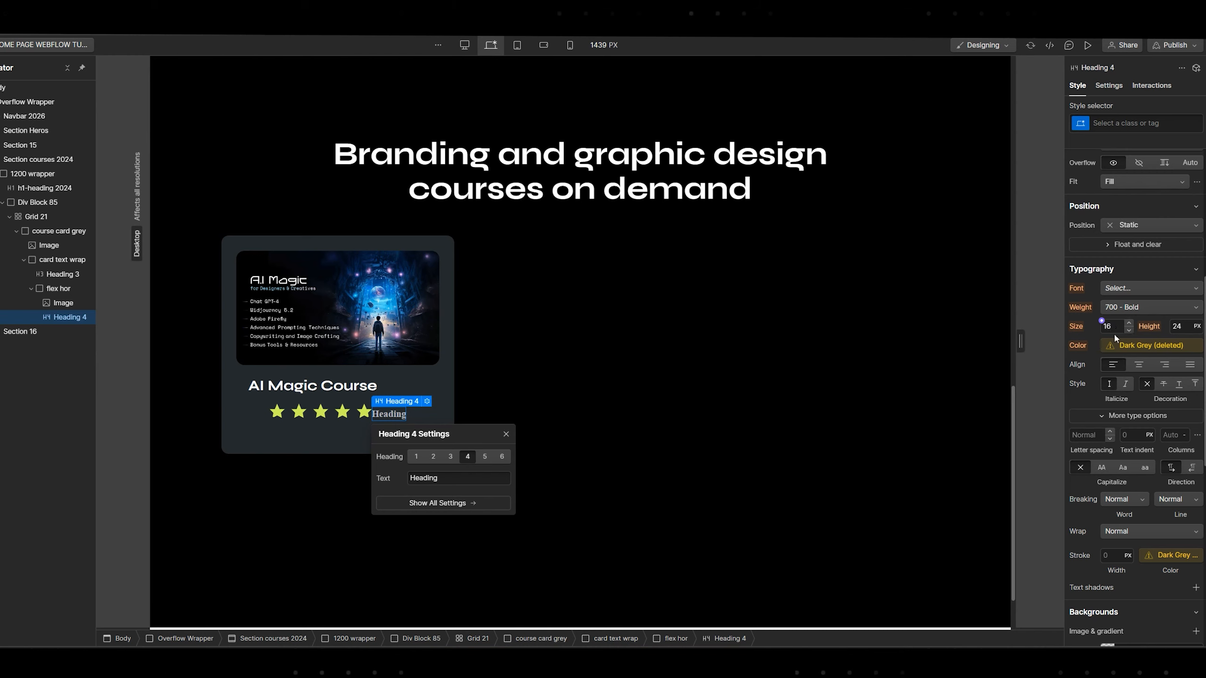
pyautogui.click(1115, 346)
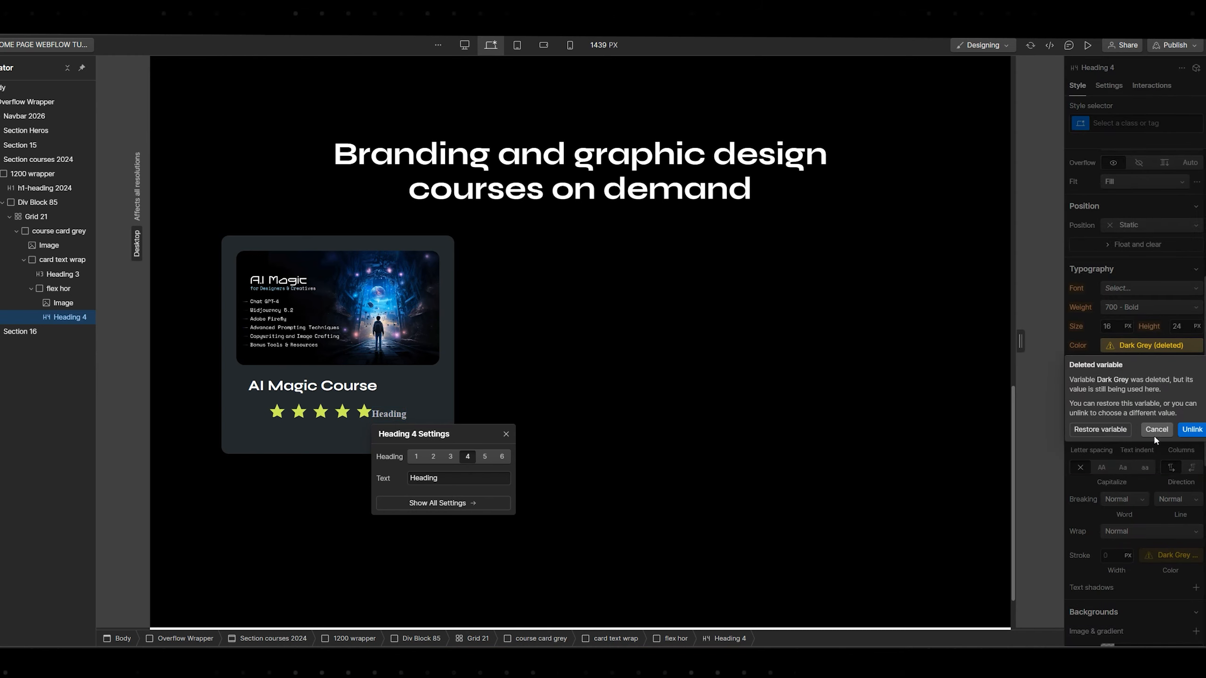
pyautogui.click(1189, 430)
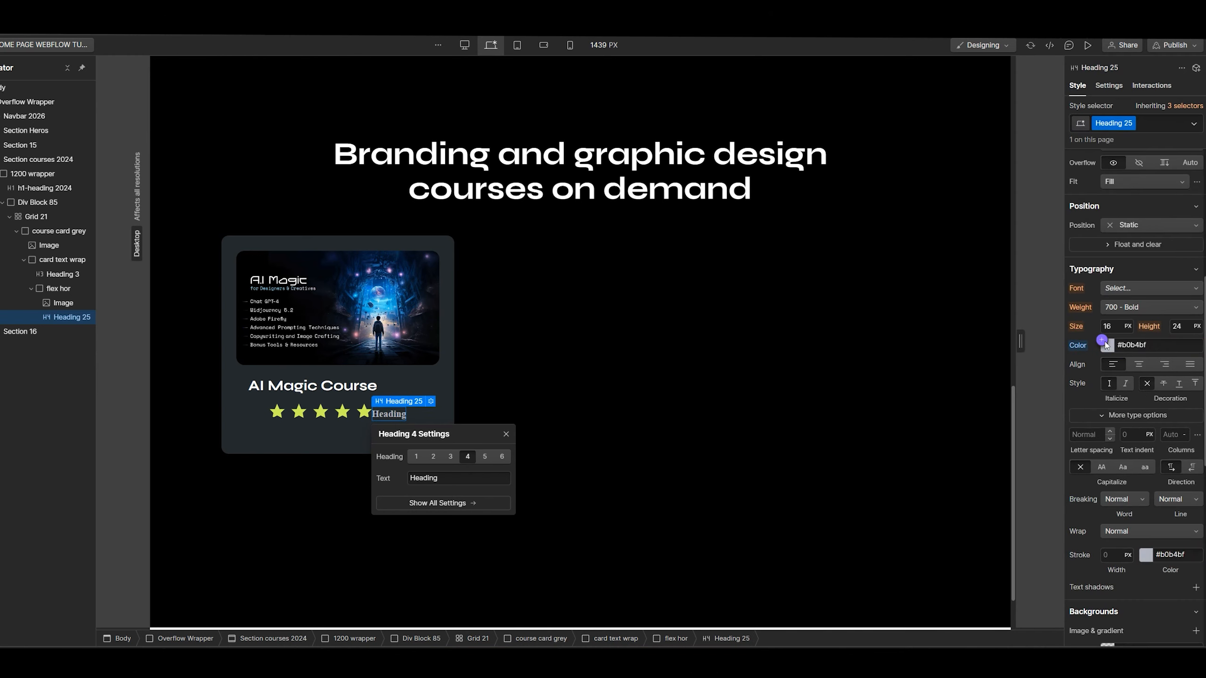
pyautogui.click(1106, 345)
pyautogui.click(428, 409)
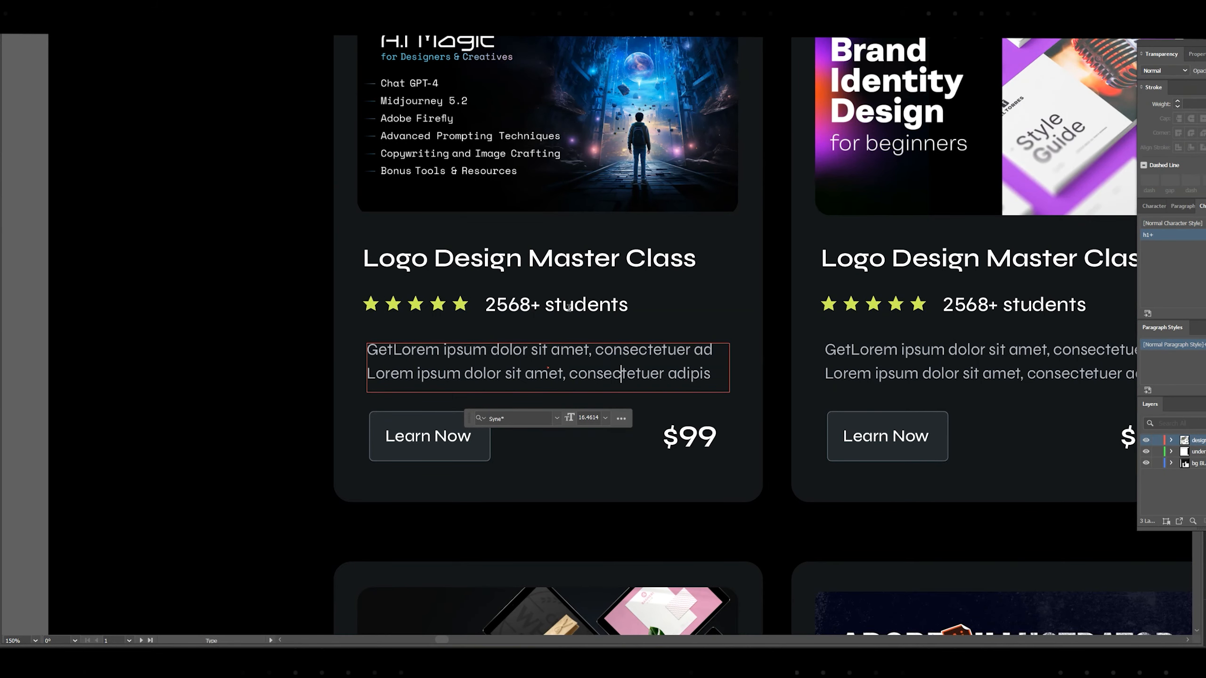
# Replace the heading's text with '2568+ students' copied from the design
pyautogui.tripleClick(569, 307)
pyautogui.hotkey('ctrl', 'c')
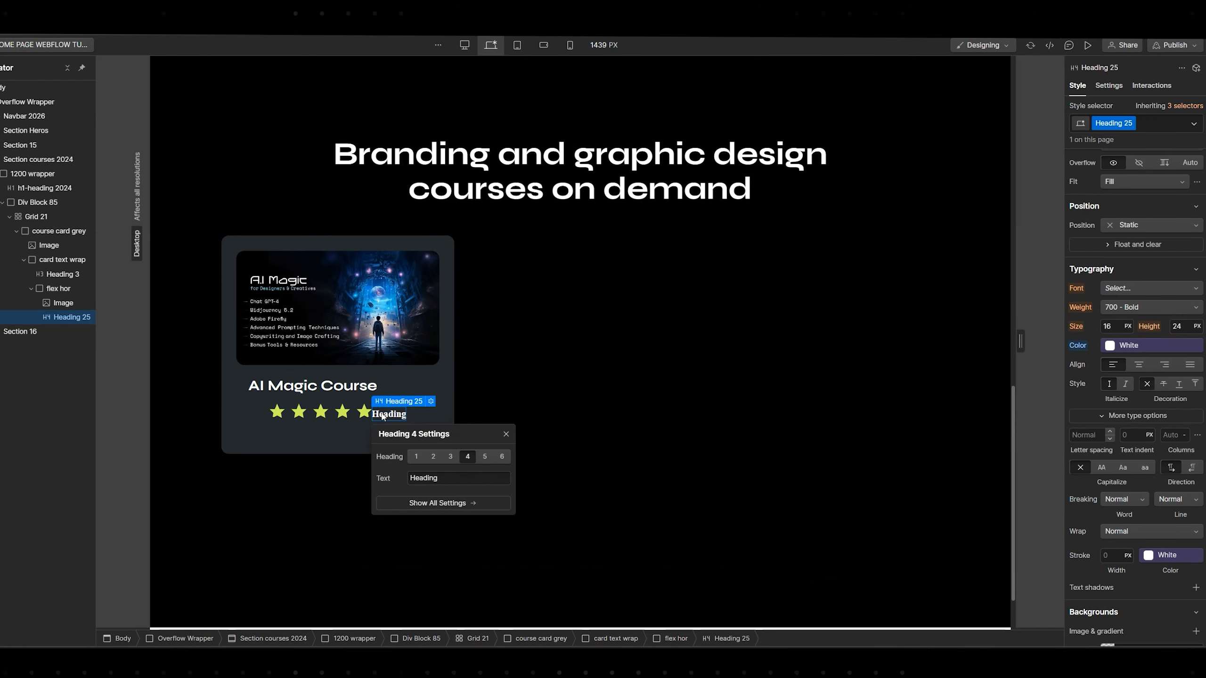
pyautogui.doubleClick(382, 416)
pyautogui.hotkey('ctrl', 'a')
pyautogui.hotkey('ctrl', 'v')
# Select the stars image and begin giving it a 'stars g' class
pyautogui.click(350, 431)
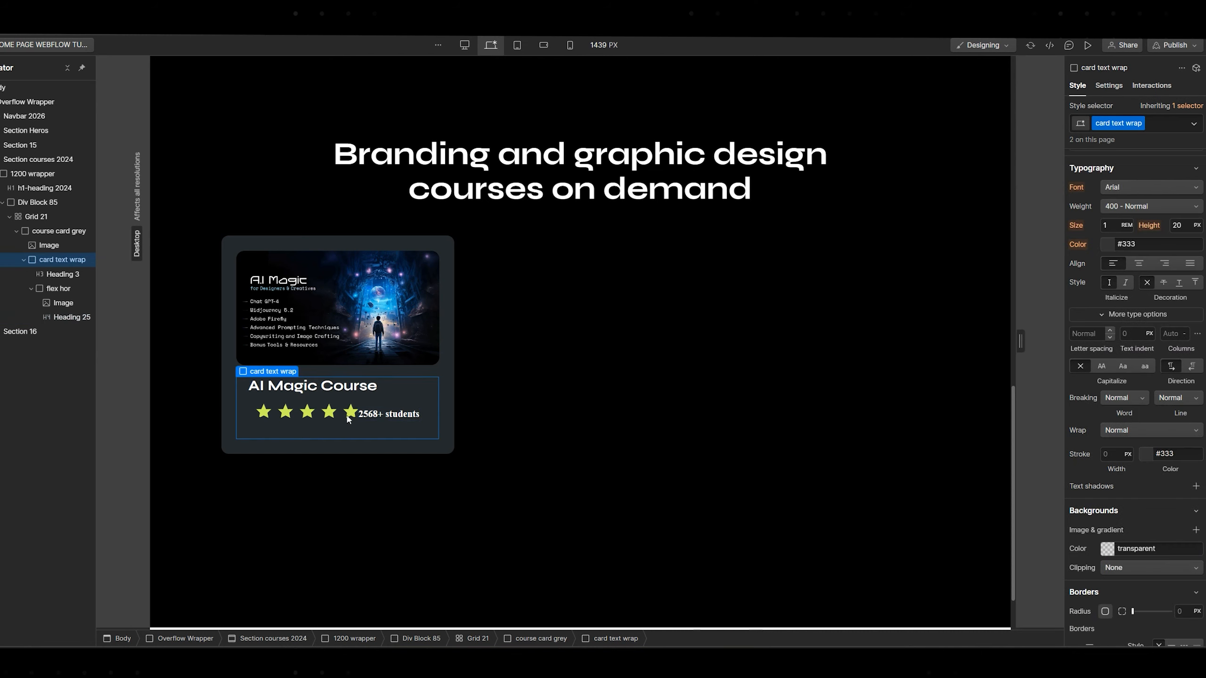
pyautogui.click(347, 417)
pyautogui.hotkey('ctrl', 'Return')
pyautogui.write('star')
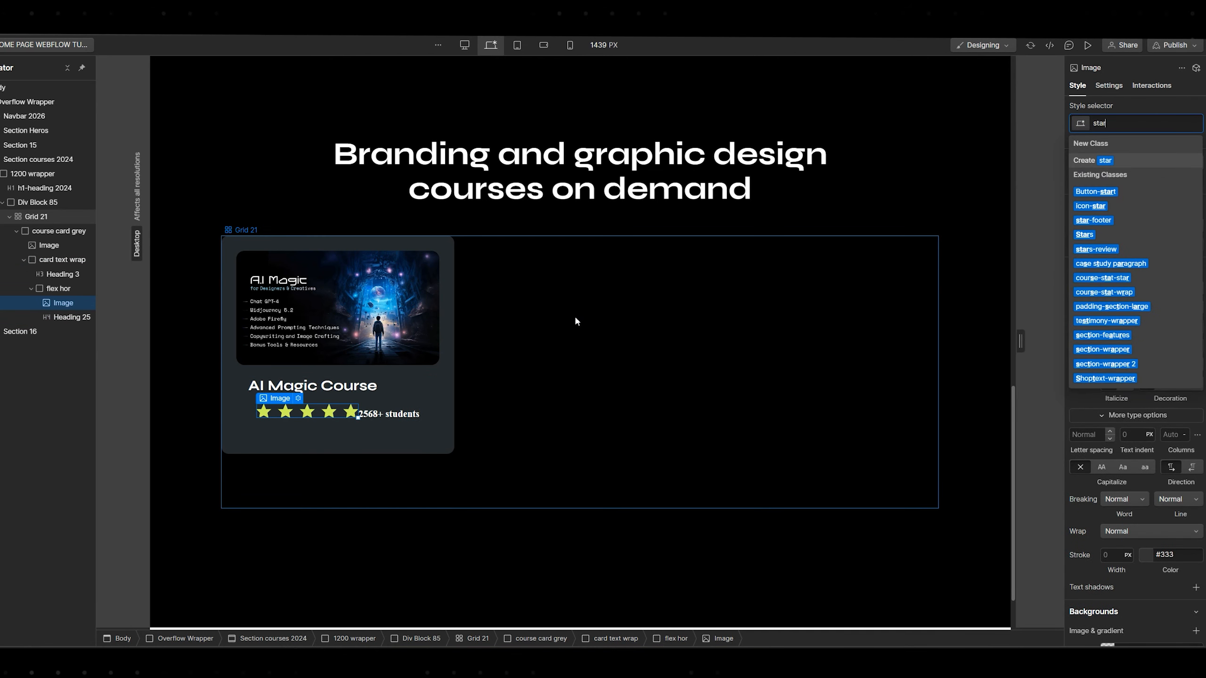
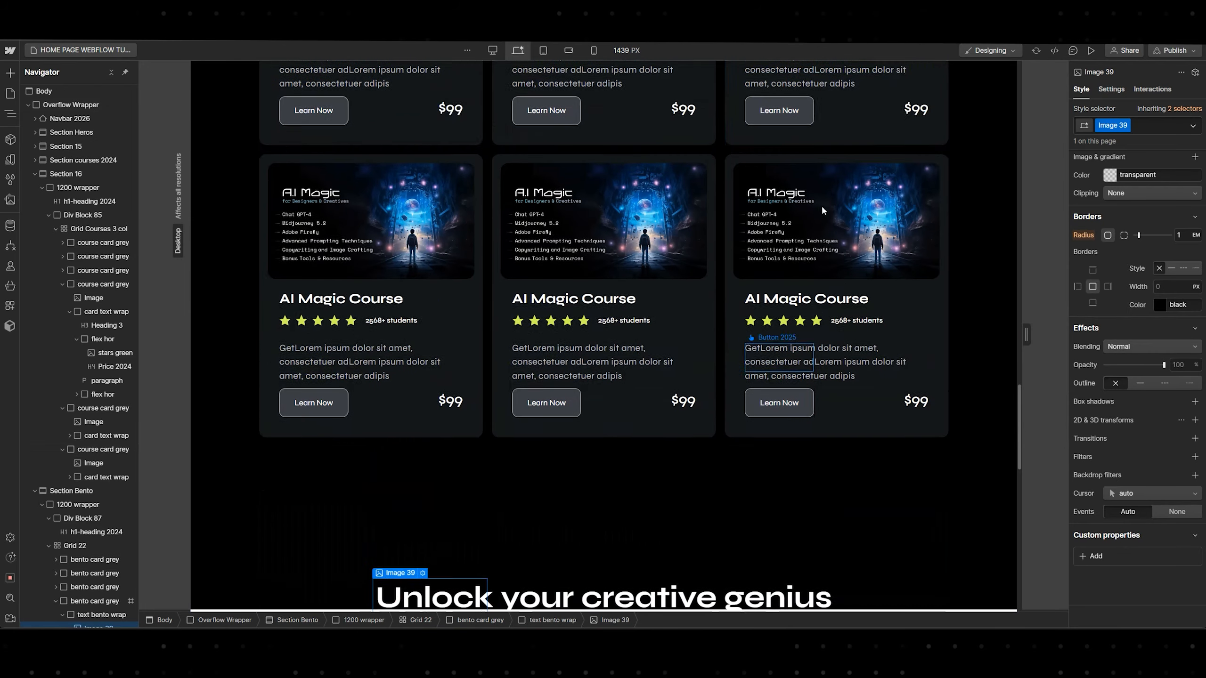
# Preview the page and scroll through the Unlock your creative genius bento section
pyautogui.scroll(-6, 700, 259)
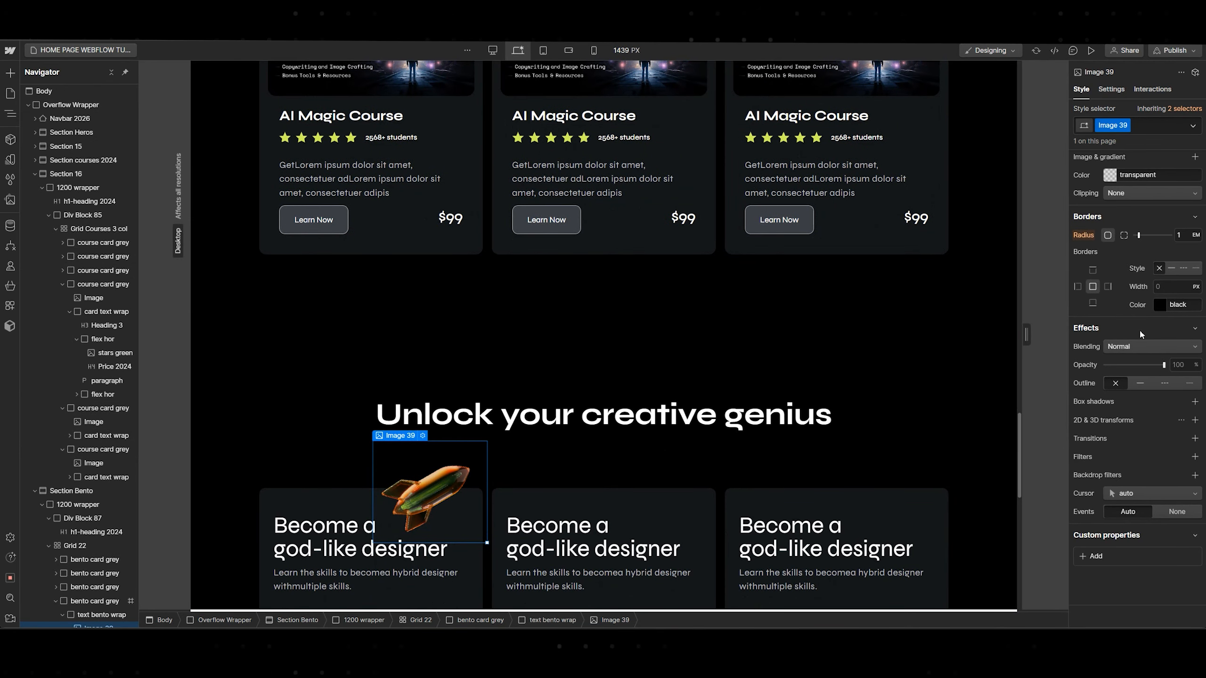
pyautogui.scroll(-3, 816, 202)
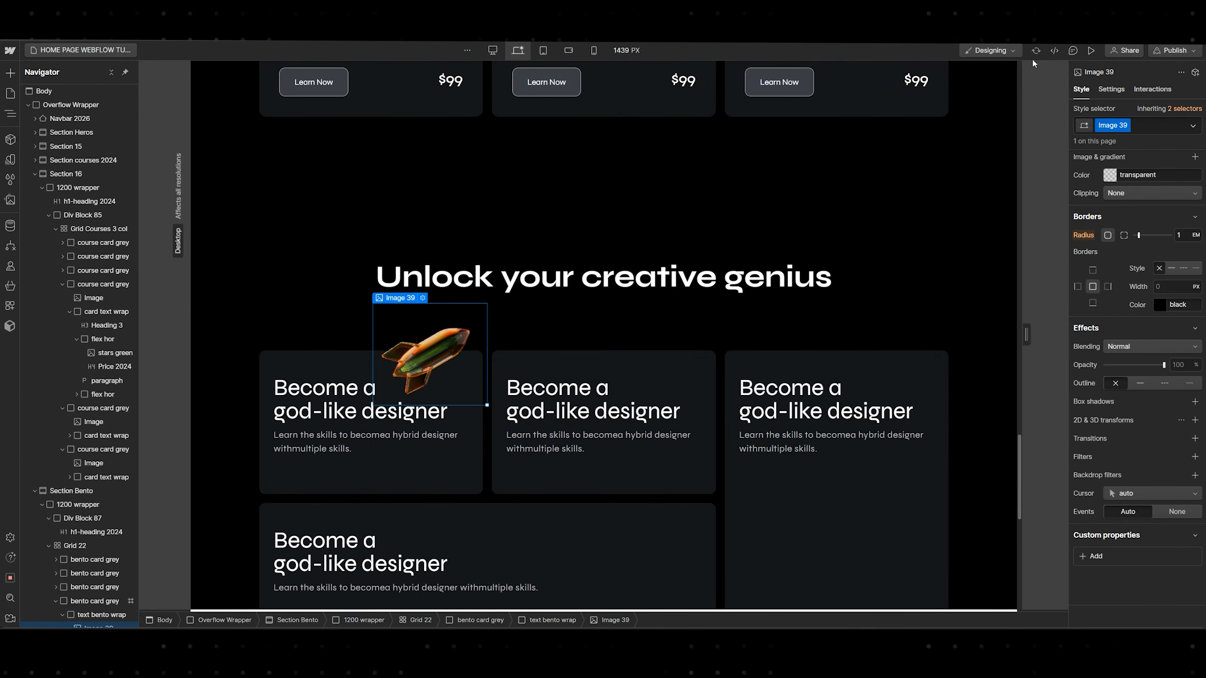
pyautogui.click(1090, 51)
pyautogui.scroll(10, 570, 304)
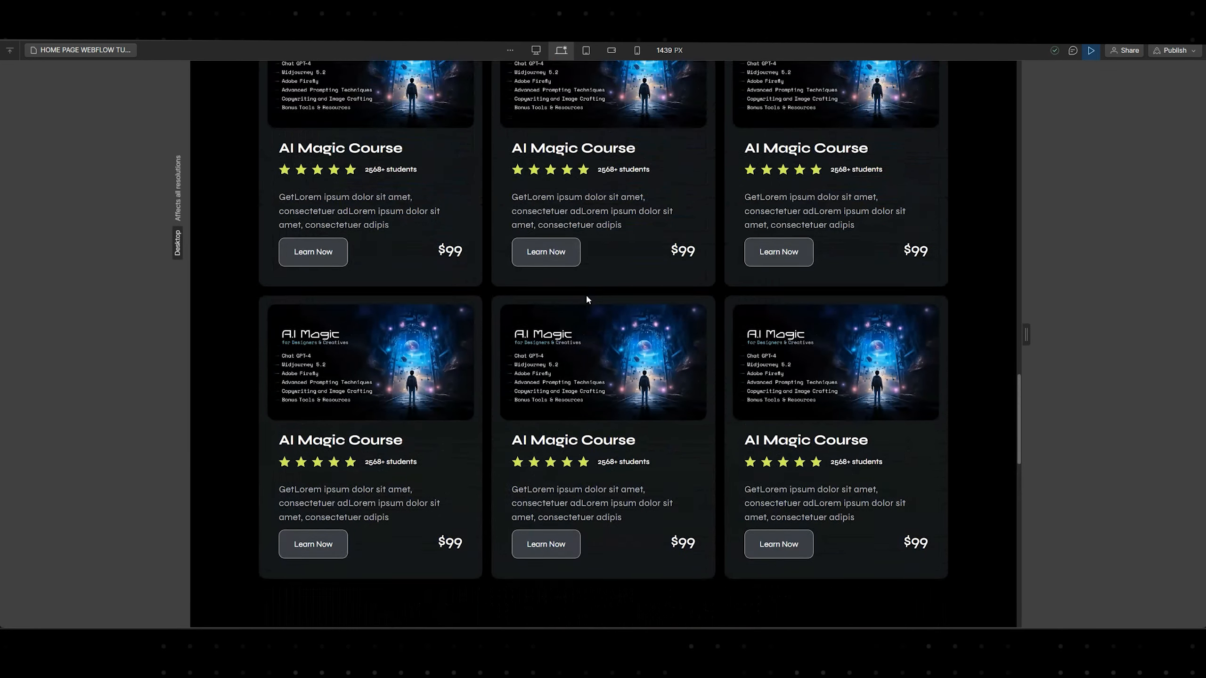
pyautogui.scroll(-4, 591, 298)
pyautogui.scroll(15, 565, 361)
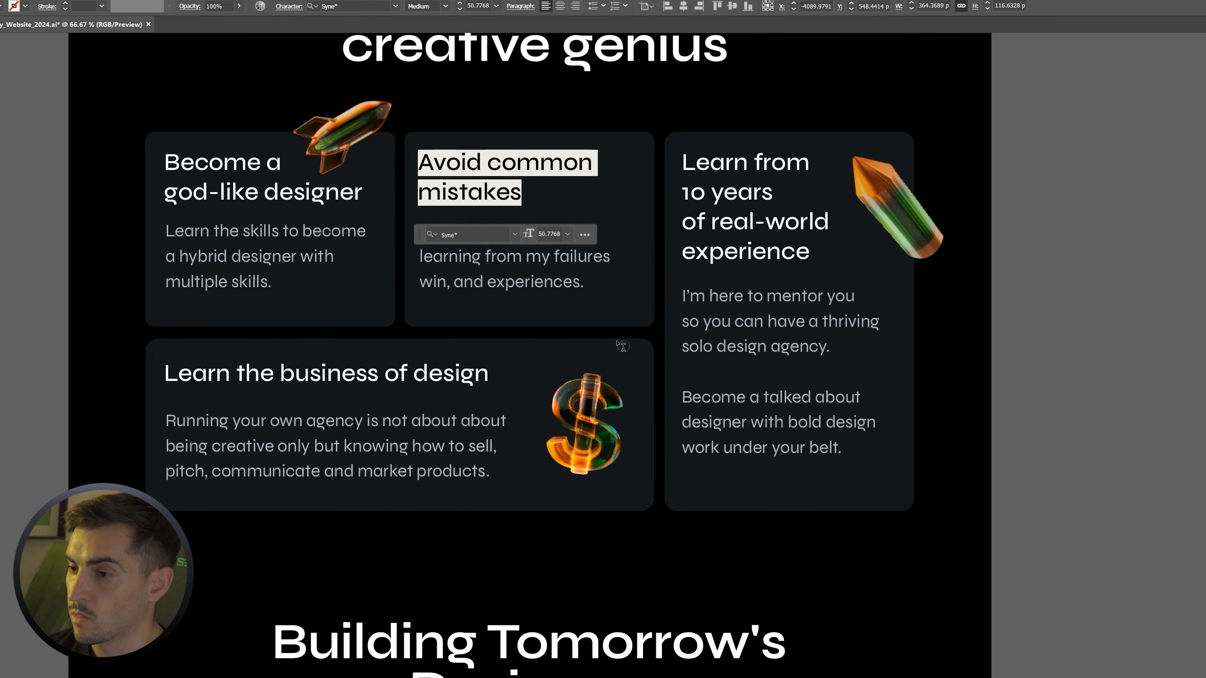
# Paste the design's body copy into the middle bento card, then copy the 'Learn from 10 years' heading
pyautogui.click(546, 278)
pyautogui.hotkey('ctrl', 'a')
pyautogui.hotkey('ctrl', 'c')
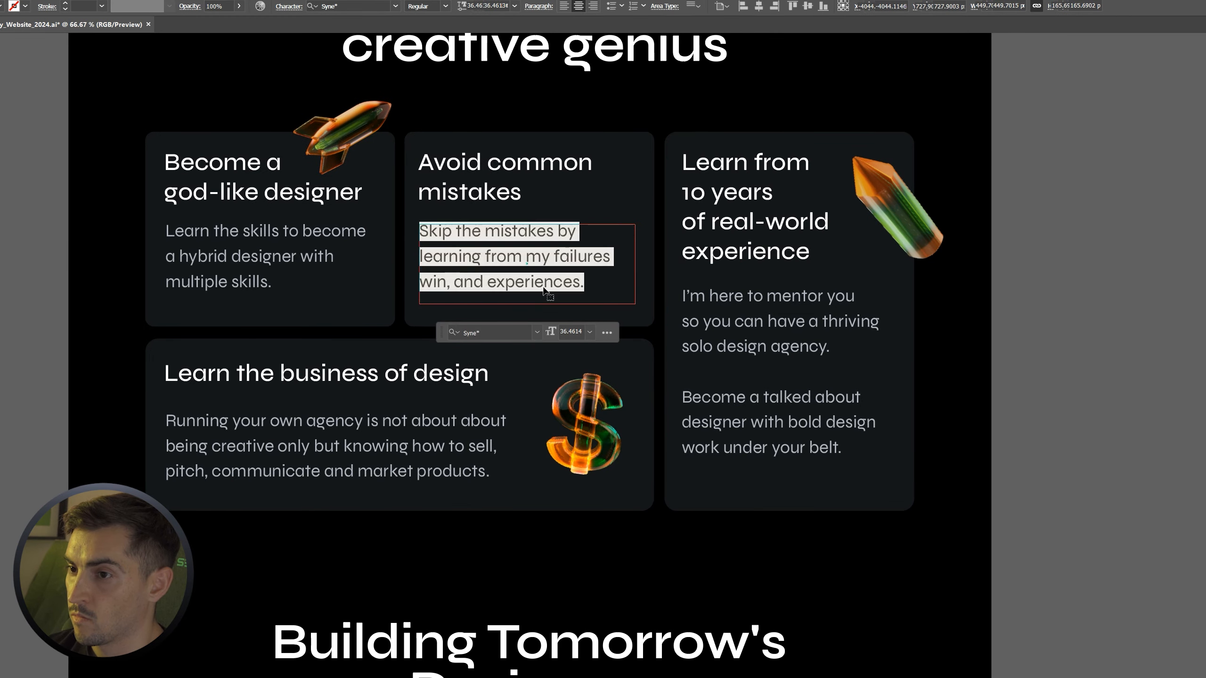
pyautogui.hotkey('alt', 'Tab')
pyautogui.doubleClick(568, 318)
pyautogui.hotkey('ctrl', 'a')
pyautogui.hotkey('ctrl', 'v')
pyautogui.hotkey('alt', 'Tab')
pyautogui.click(725, 232)
pyautogui.hotkey('ctrl', 'a')
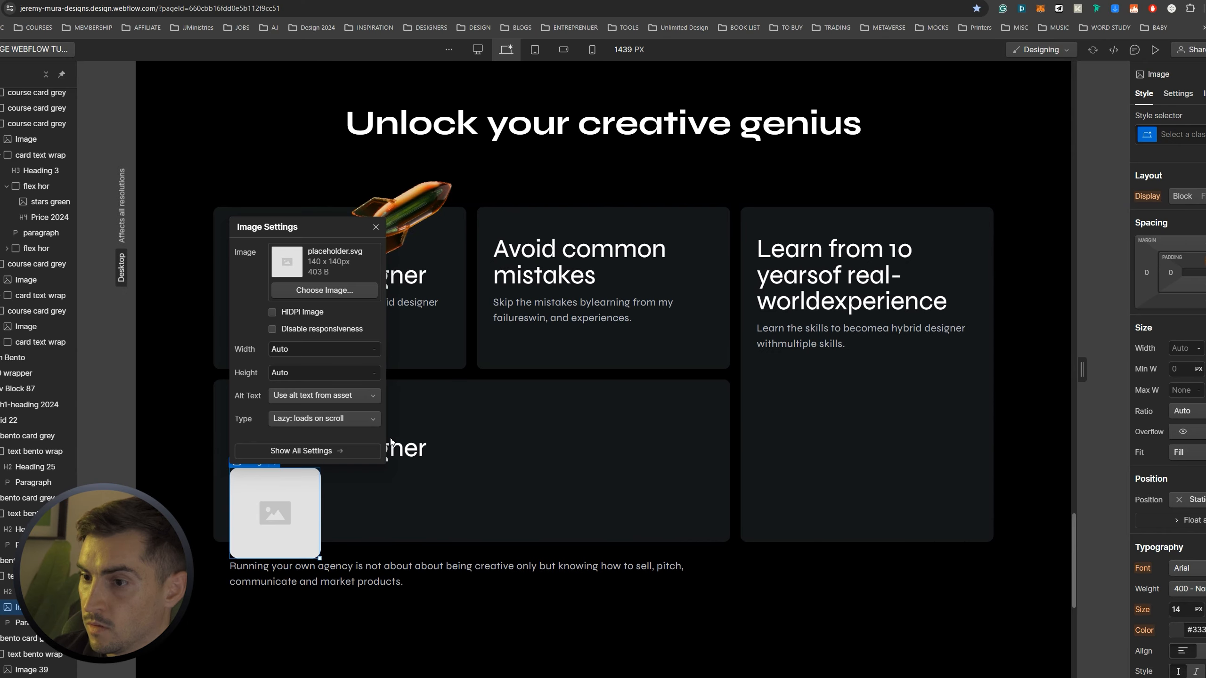
# Fill the wide card's placeholder with money 3d.png, shrink it and nudge it to the bottom edge
pyautogui.click(307, 294)
pyautogui.click(490, 135)
pyautogui.scroll(-5, 1170, 370)
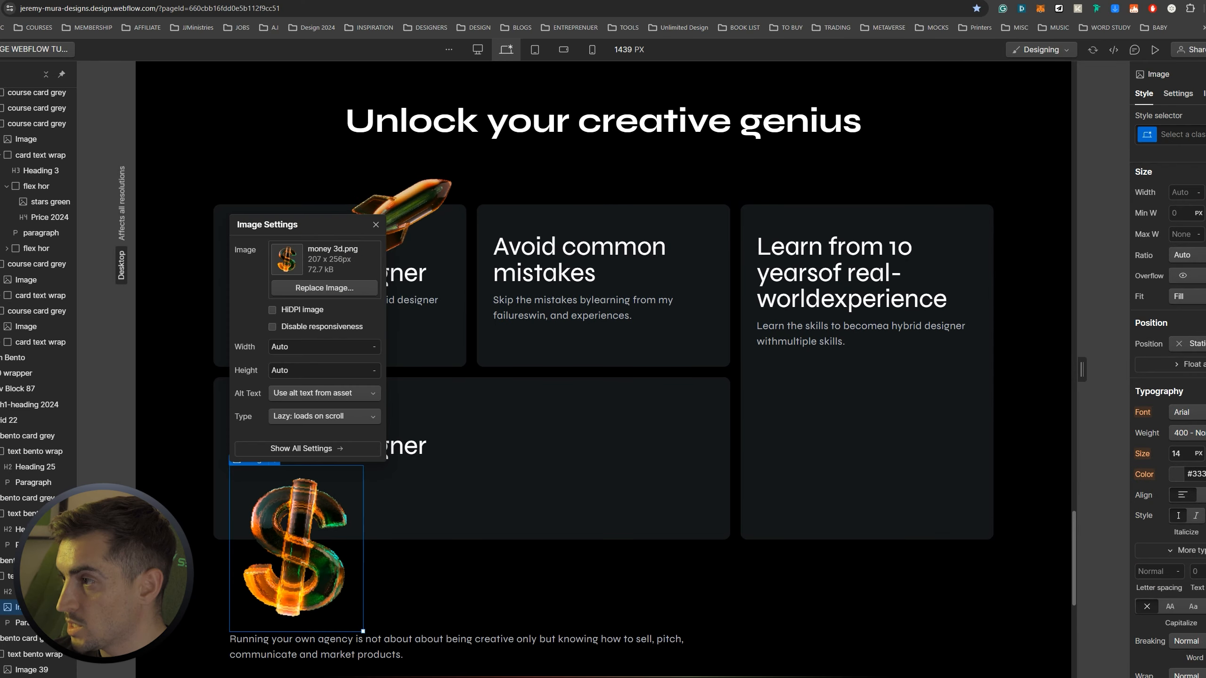
pyautogui.scroll(5, 1170, 371)
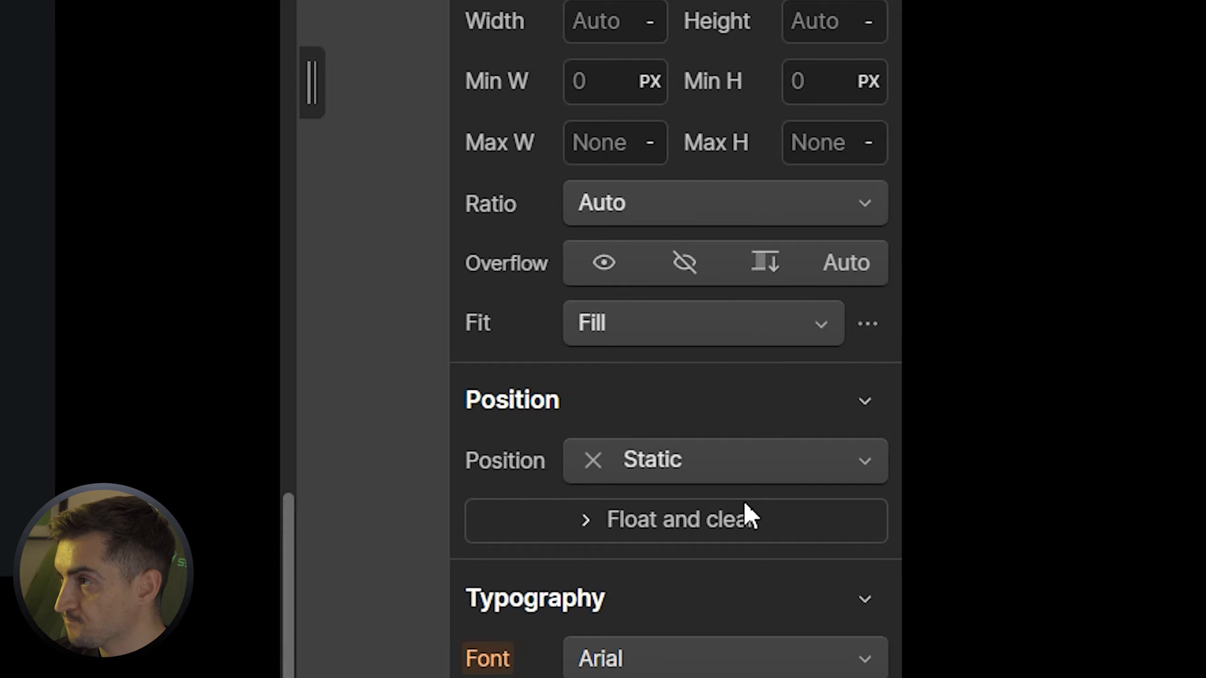
pyautogui.scroll(-8, 767, 270)
pyautogui.scroll(4, 772, 269)
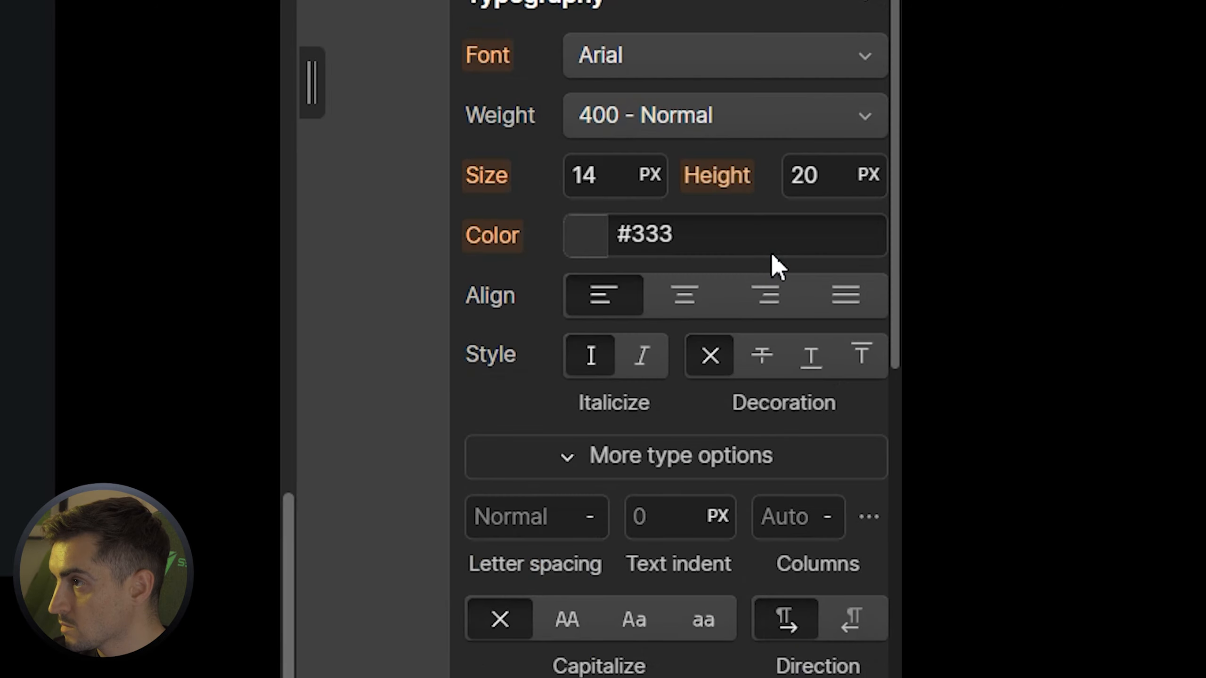
pyautogui.scroll(4, 771, 251)
pyautogui.click(722, 156)
pyautogui.press('Escape')
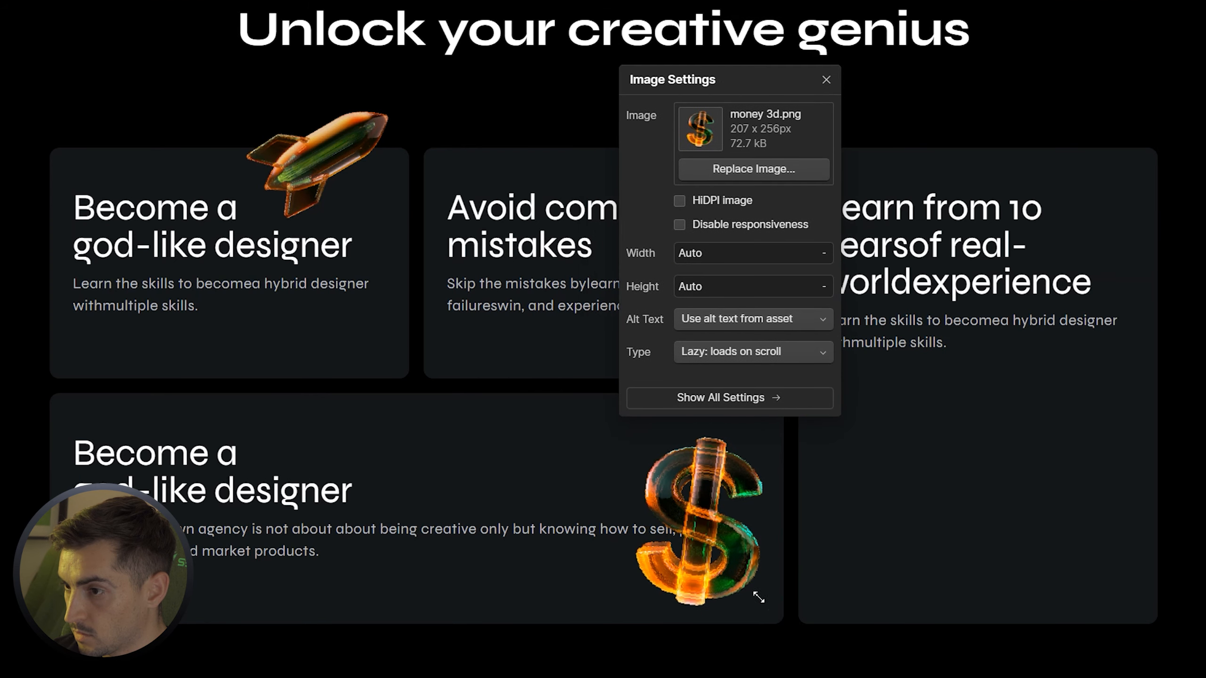
pyautogui.moveTo(779, 625); pyautogui.dragTo(743, 581)
pyautogui.hotkey('ctrl', 'z')
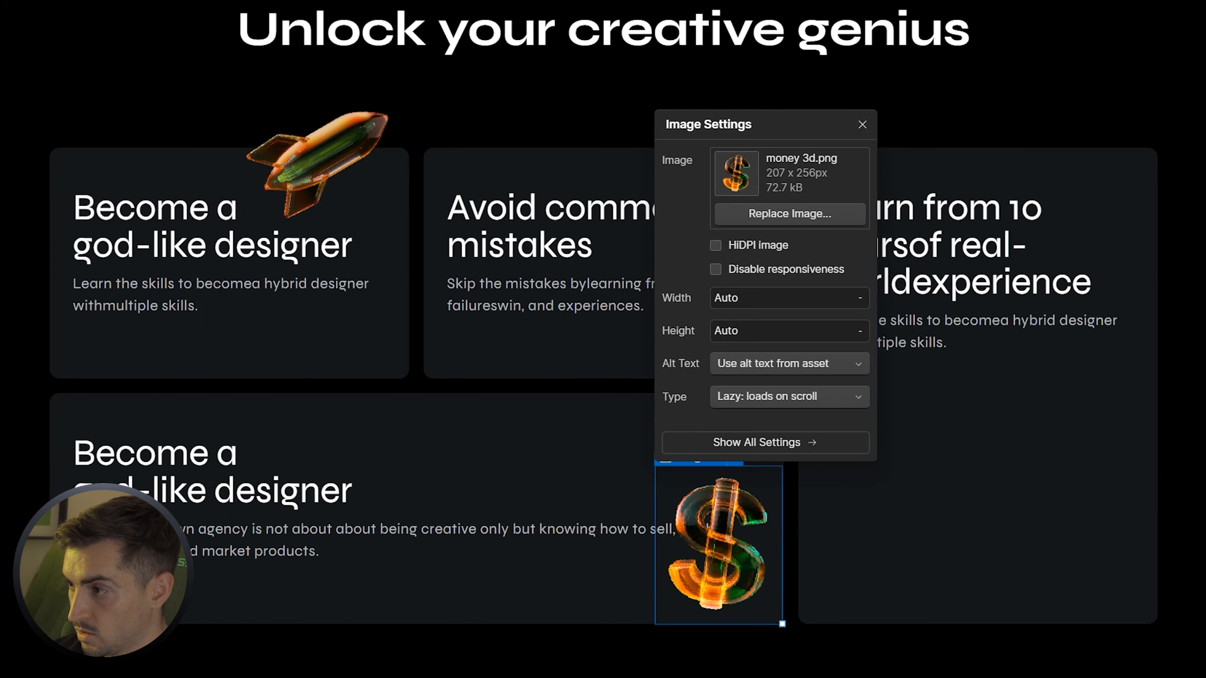
pyautogui.press('Down')
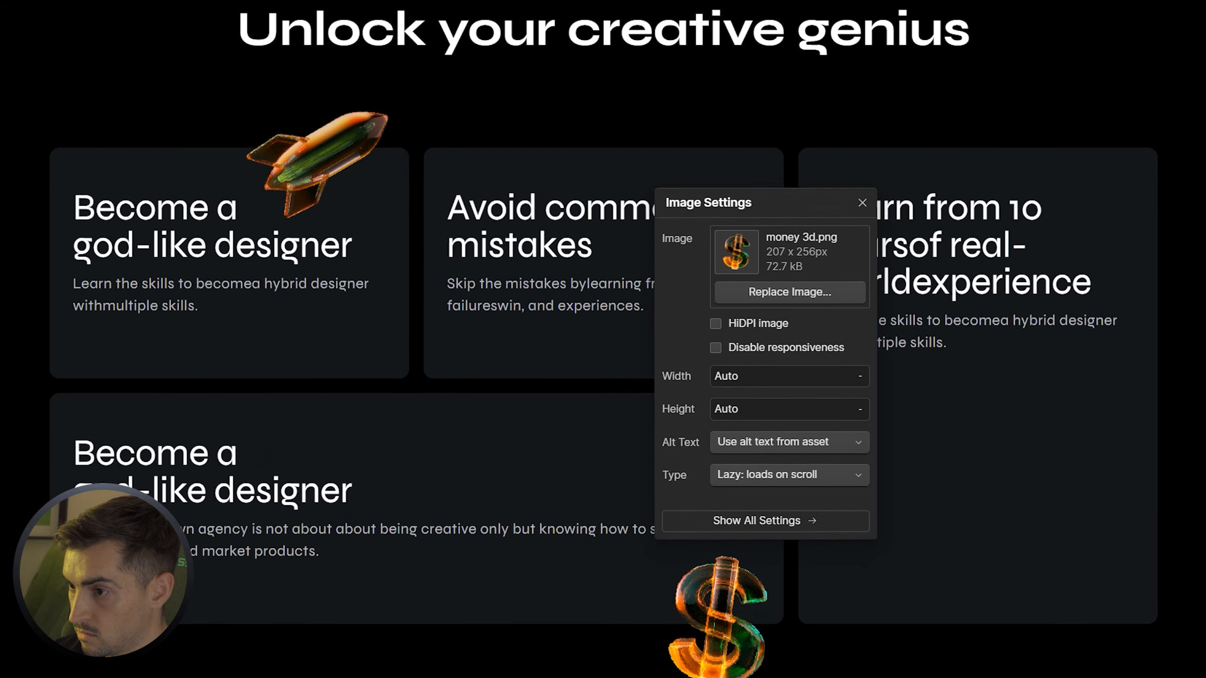
# Add an image with pencil 3d.png to the tall right bento card
pyautogui.click(985, 365)
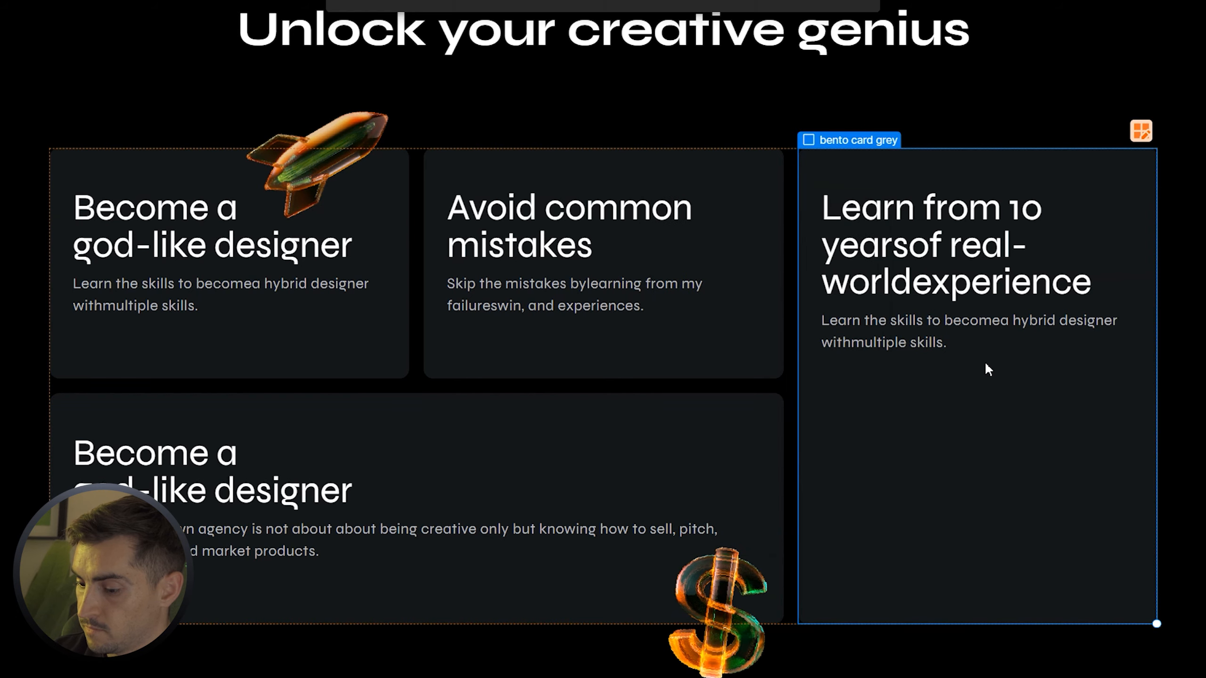
pyautogui.hotkey('ctrl', 'e')
pyautogui.press('Return')
pyautogui.click(945, 474)
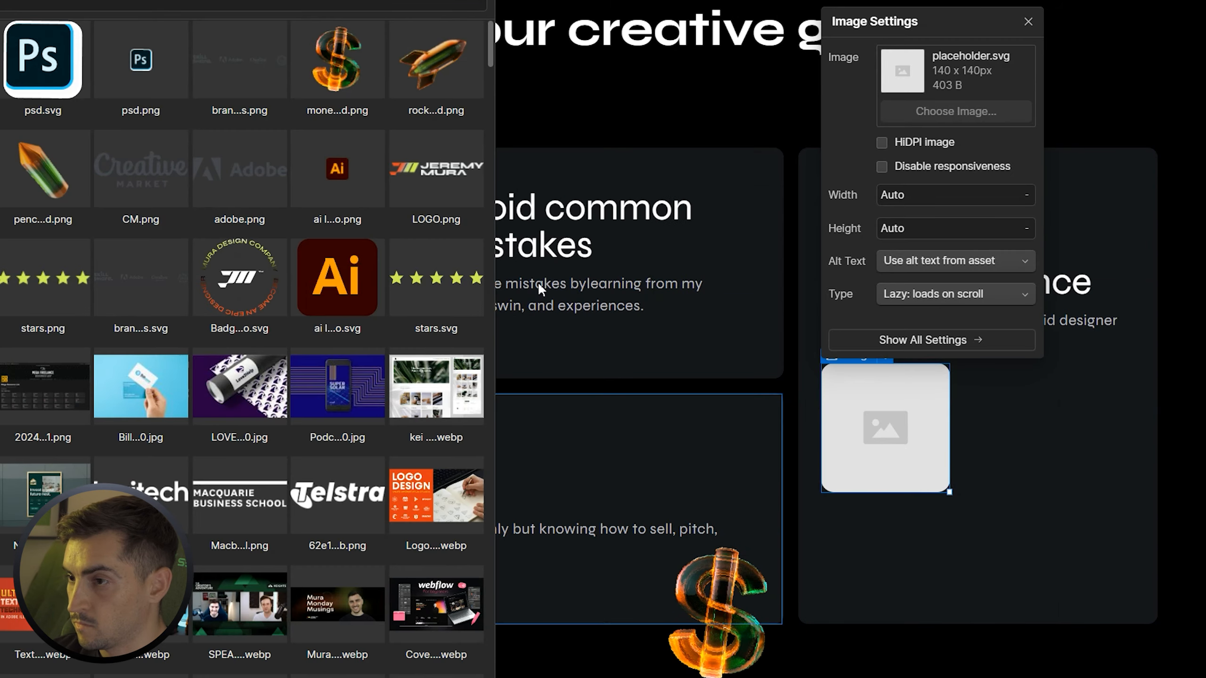
pyautogui.click(436, 62)
pyautogui.click(43, 171)
pyautogui.press('Escape')
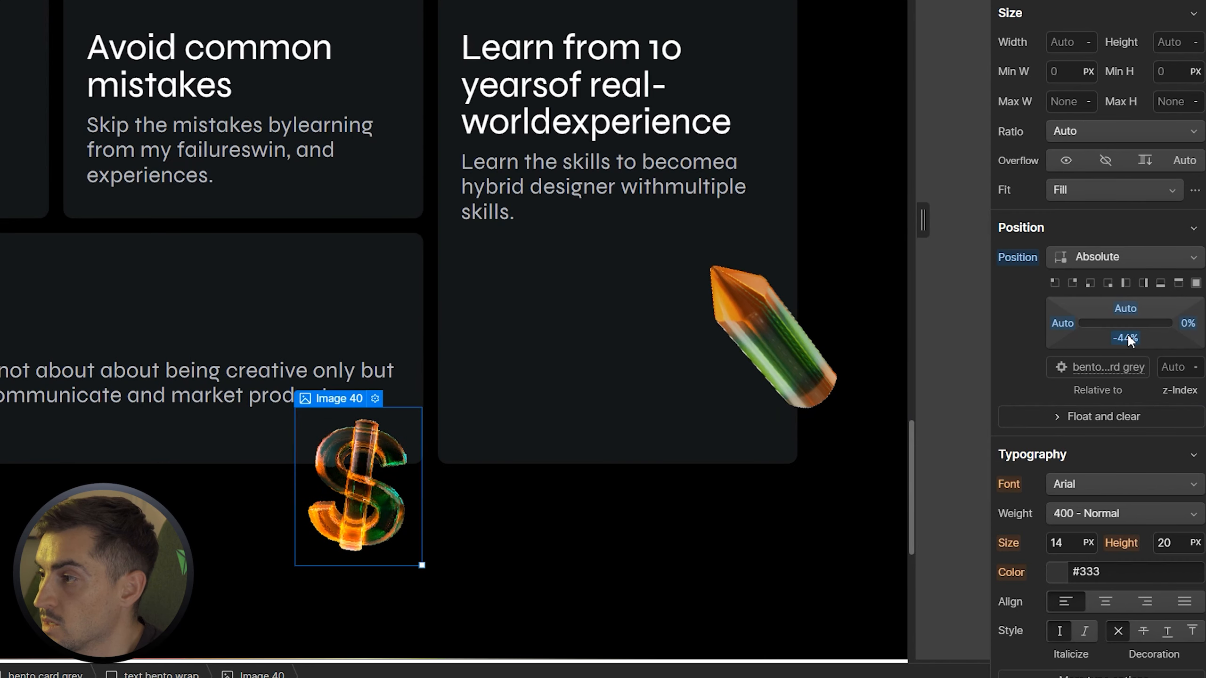
pyautogui.click(686, 181)
pyautogui.hotkey('alt', 'Tab')
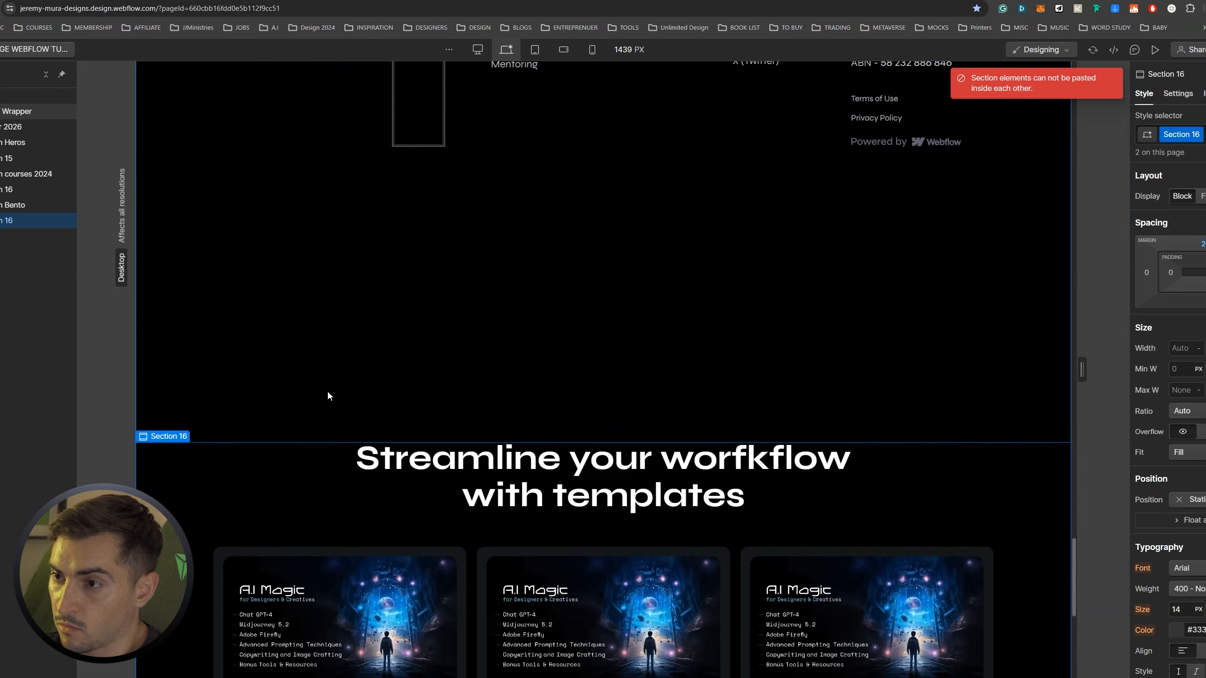
# Move the footer below the new section in the Navigator
pyautogui.scroll(5, 327, 390)
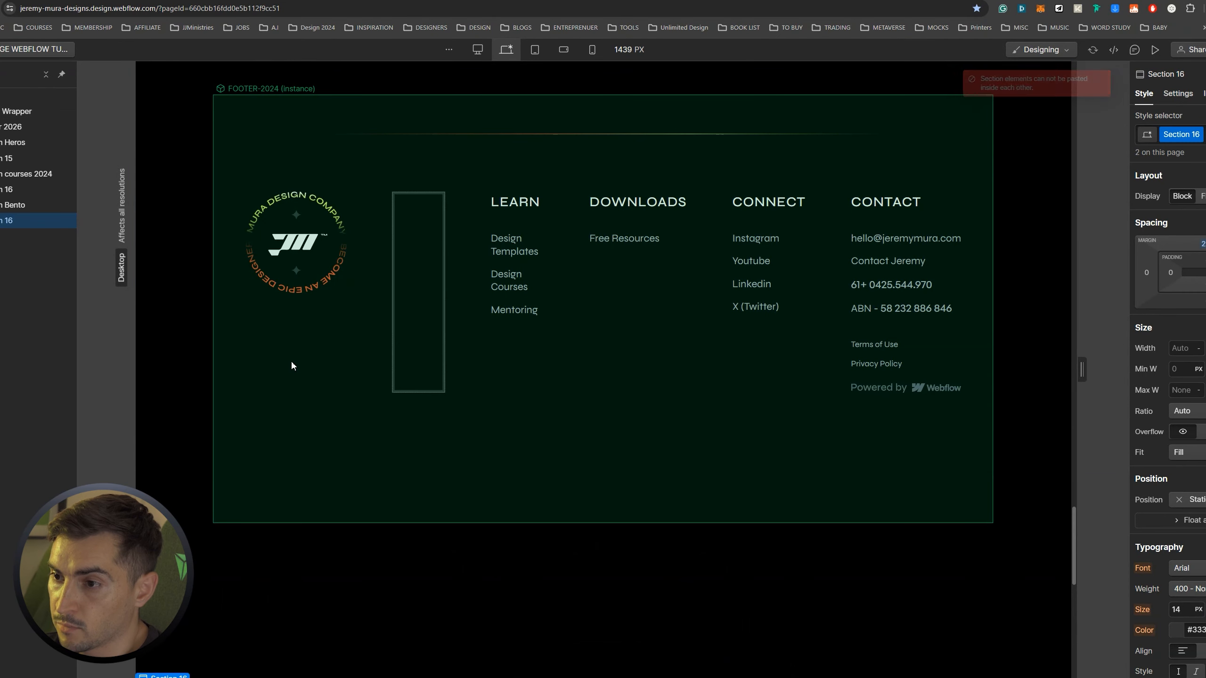
pyautogui.click(211, 255)
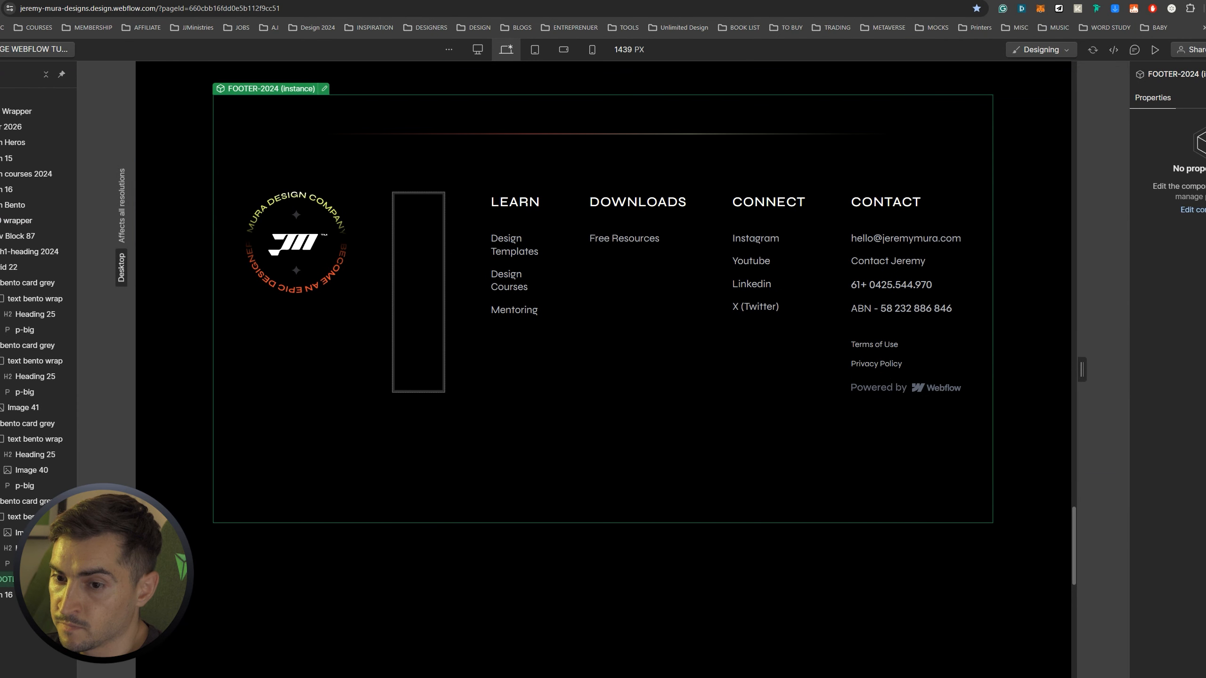
pyautogui.moveTo(12, 579); pyautogui.dragTo(17, 614)
pyautogui.scroll(-12, 487, 416)
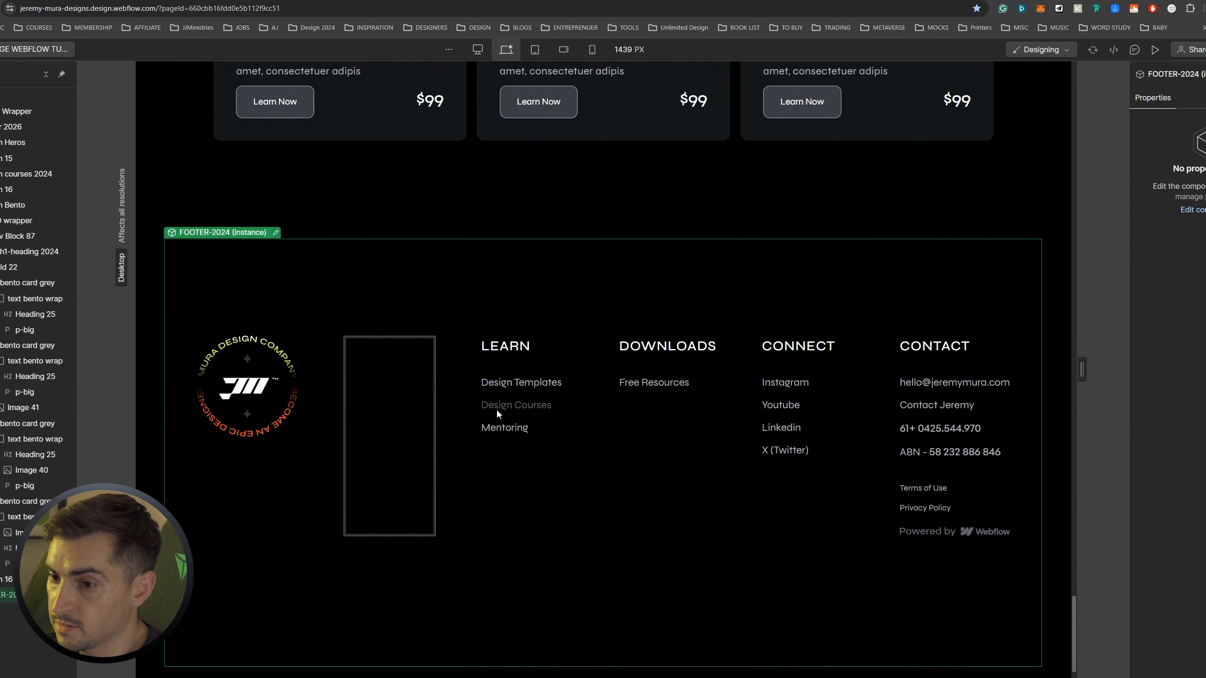
pyautogui.scroll(12, 497, 415)
# Delete the extra course cards, then the remaining card's image, heading, students count and Learn Now button
pyautogui.click(37, 662)
pyautogui.press('Delete')
pyautogui.press('Delete')
pyautogui.press('Delete')
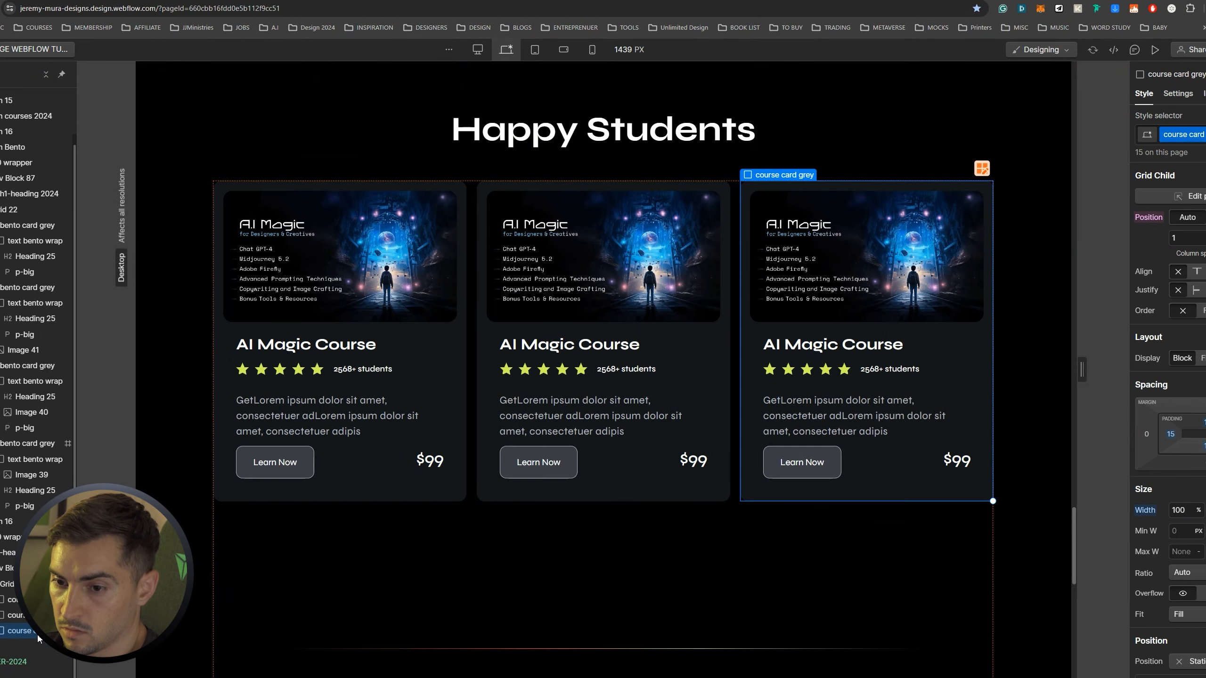
pyautogui.press('Delete')
pyautogui.press('Delete')
pyautogui.click(345, 273)
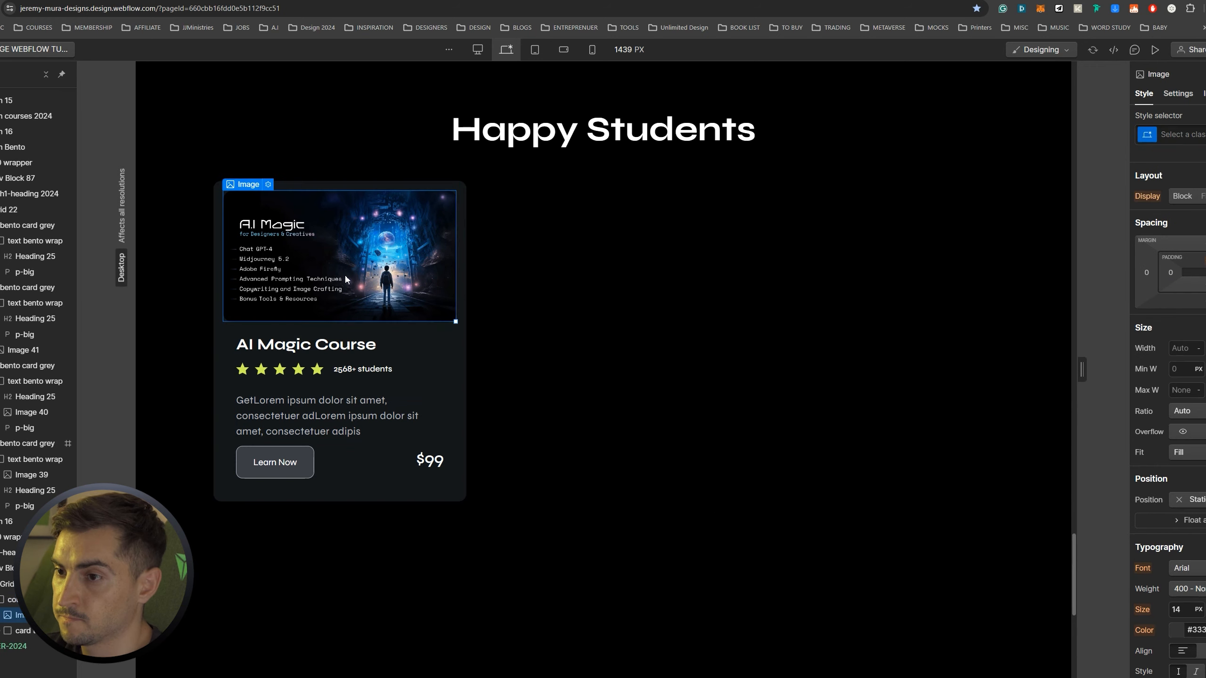
pyautogui.click(653, 677)
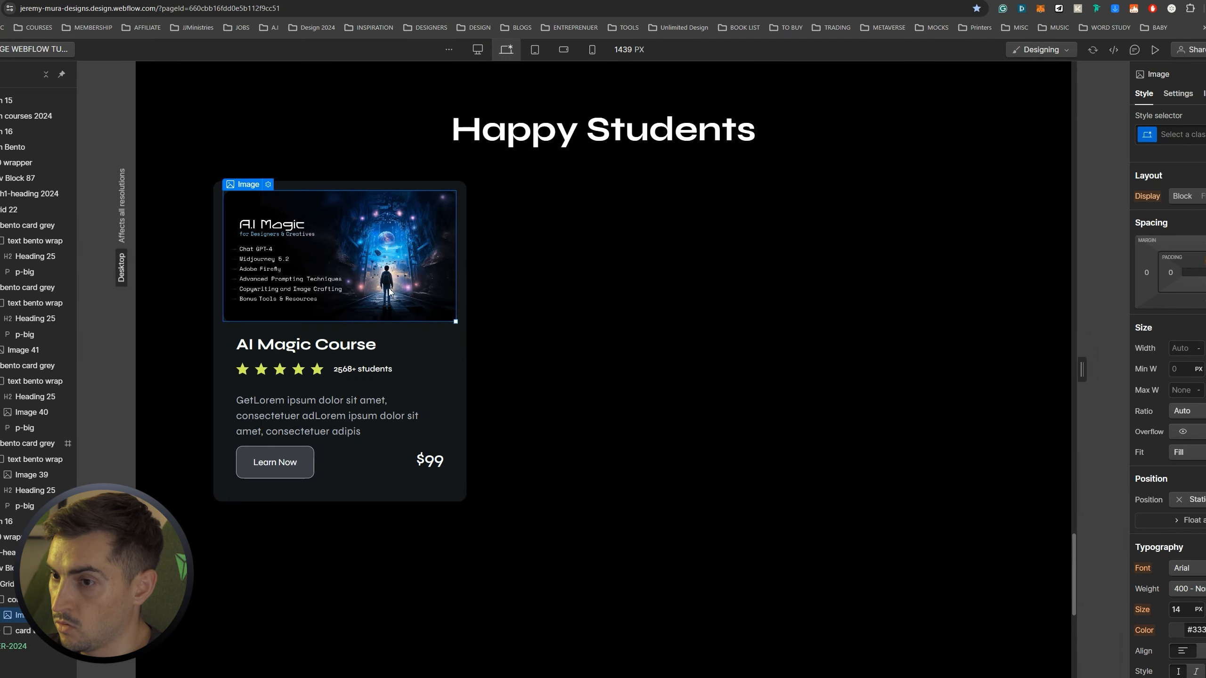
pyautogui.press('Delete')
pyautogui.click(353, 212)
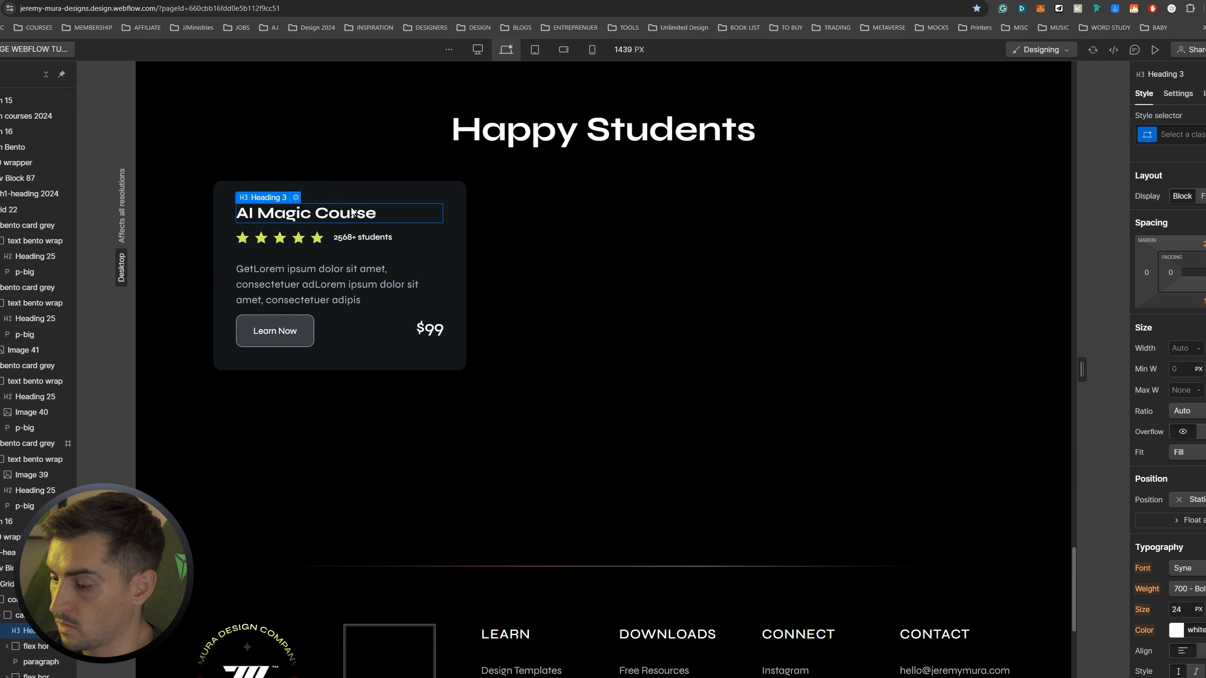
pyautogui.press('Delete')
pyautogui.click(346, 203)
pyautogui.press('Delete')
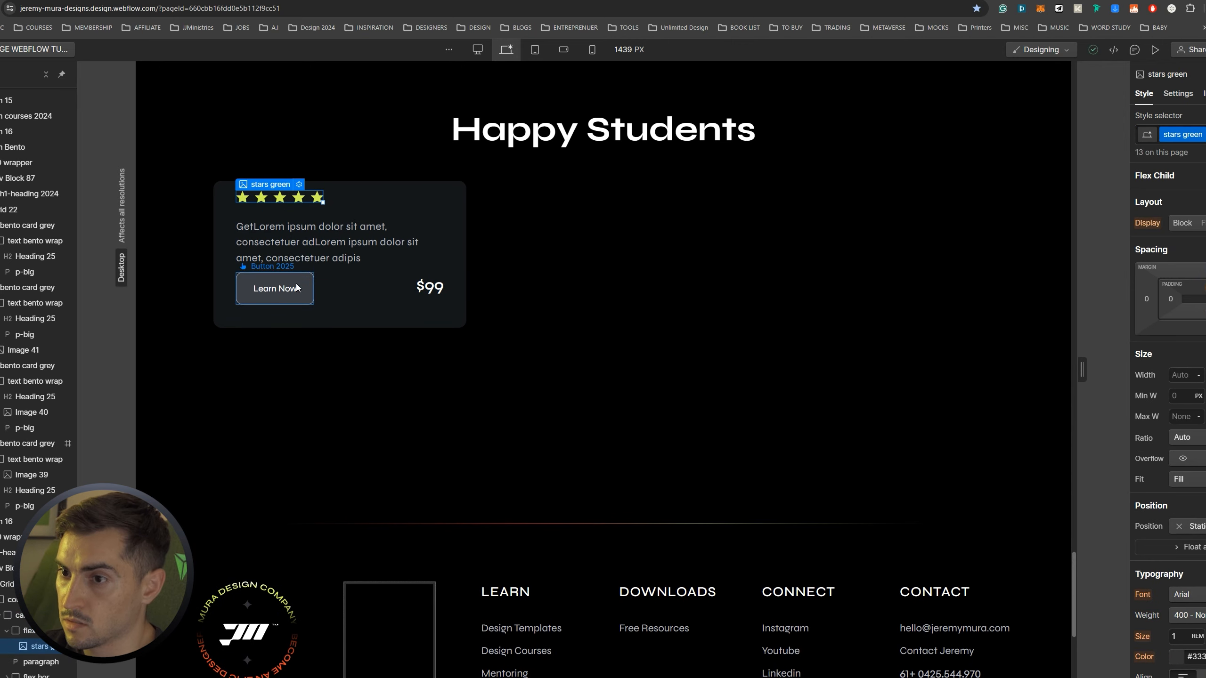
pyautogui.click(296, 285)
pyautogui.press('Delete')
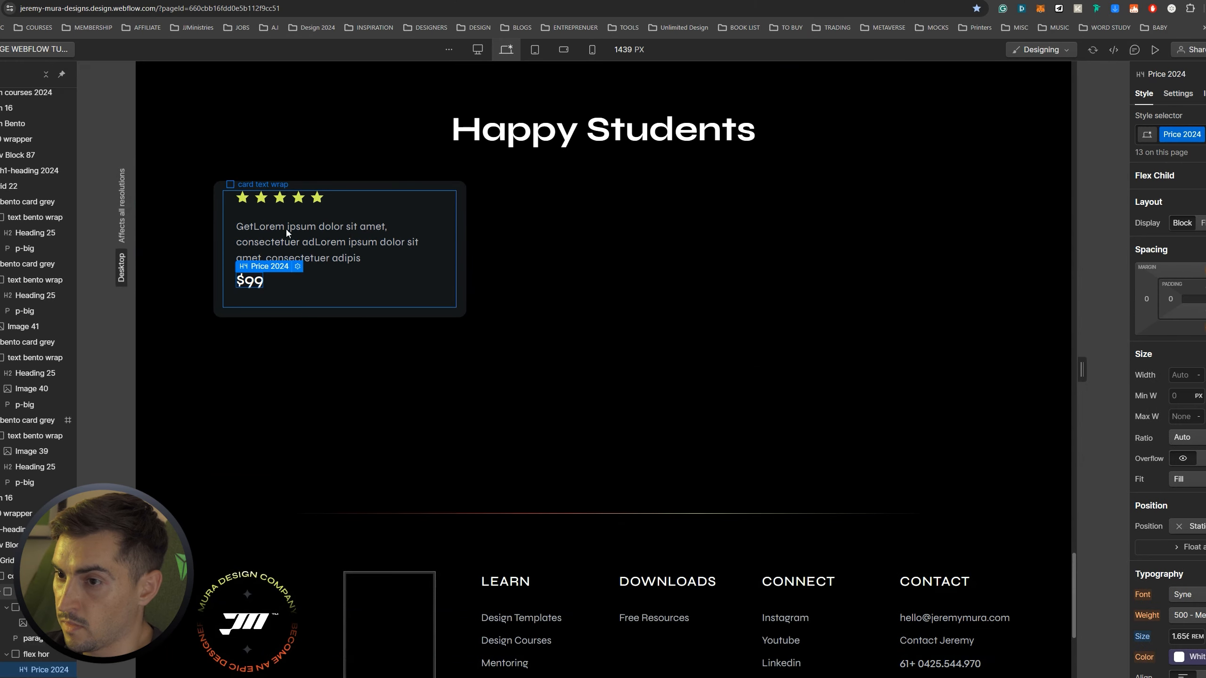
# Add an Image element after the $99 price in the card
pyautogui.click(304, 242)
pyautogui.click(250, 281)
pyautogui.hotkey('ctrl', 'k')
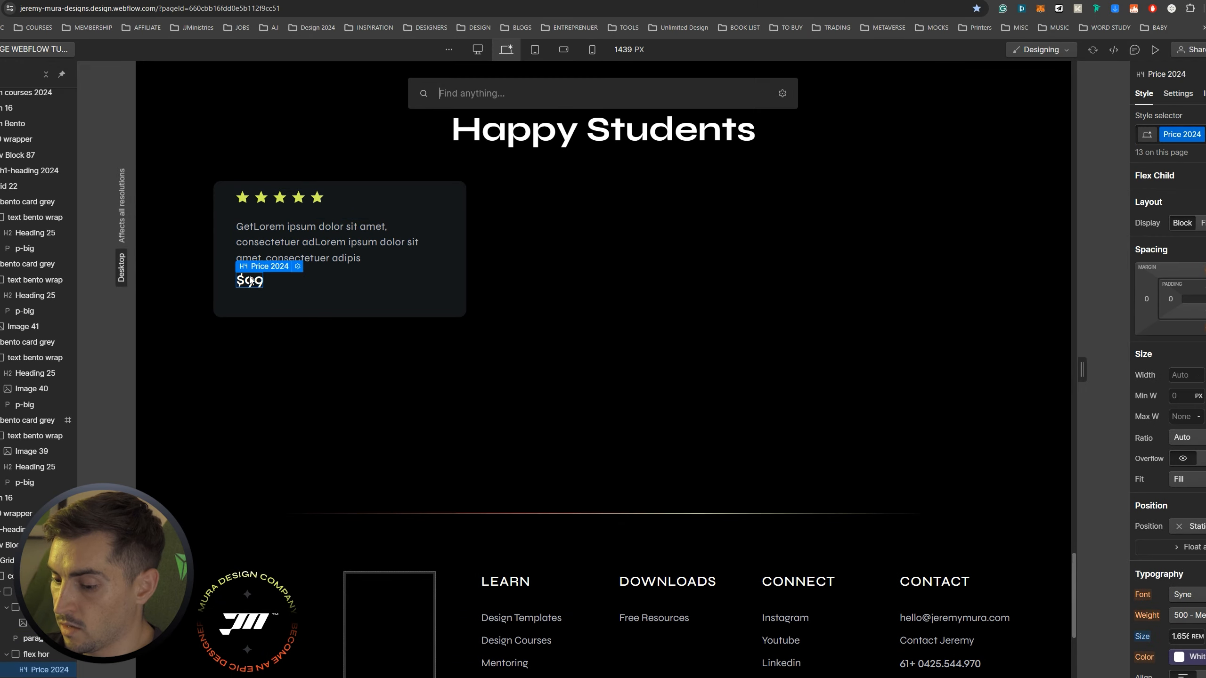
pyautogui.write('image')
pyautogui.press('Return')
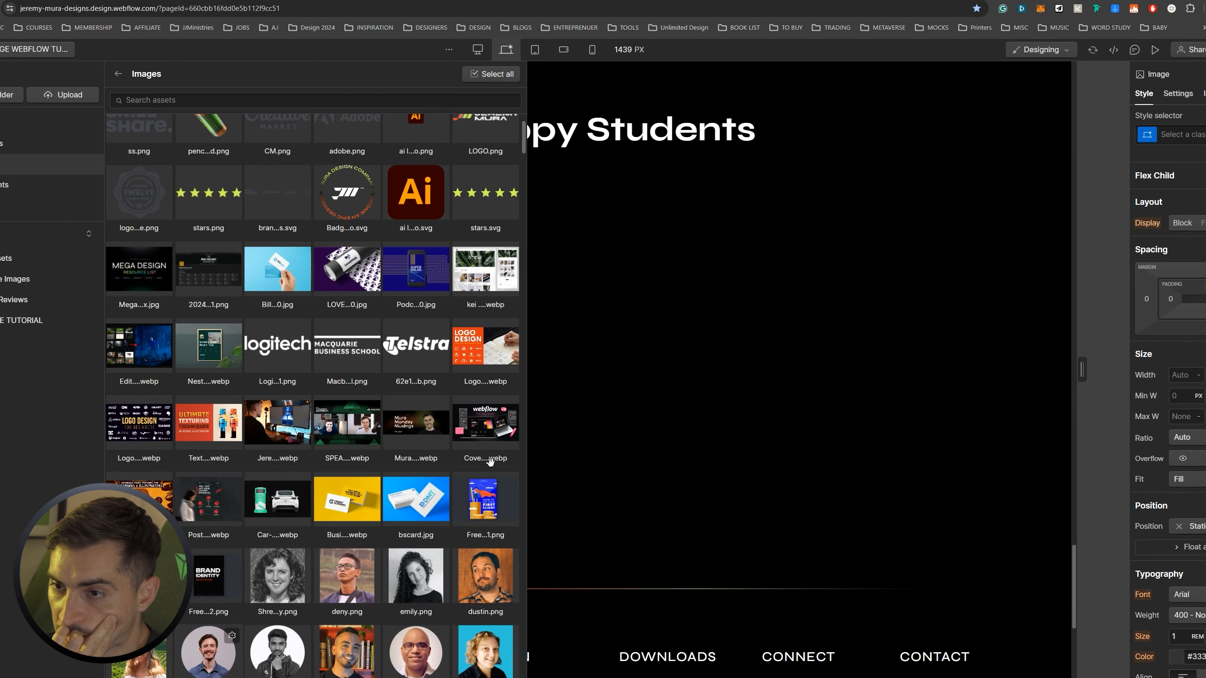
# Set the image to the student portrait, resize it to 89×89, and select its row with $99
pyautogui.click(220, 649)
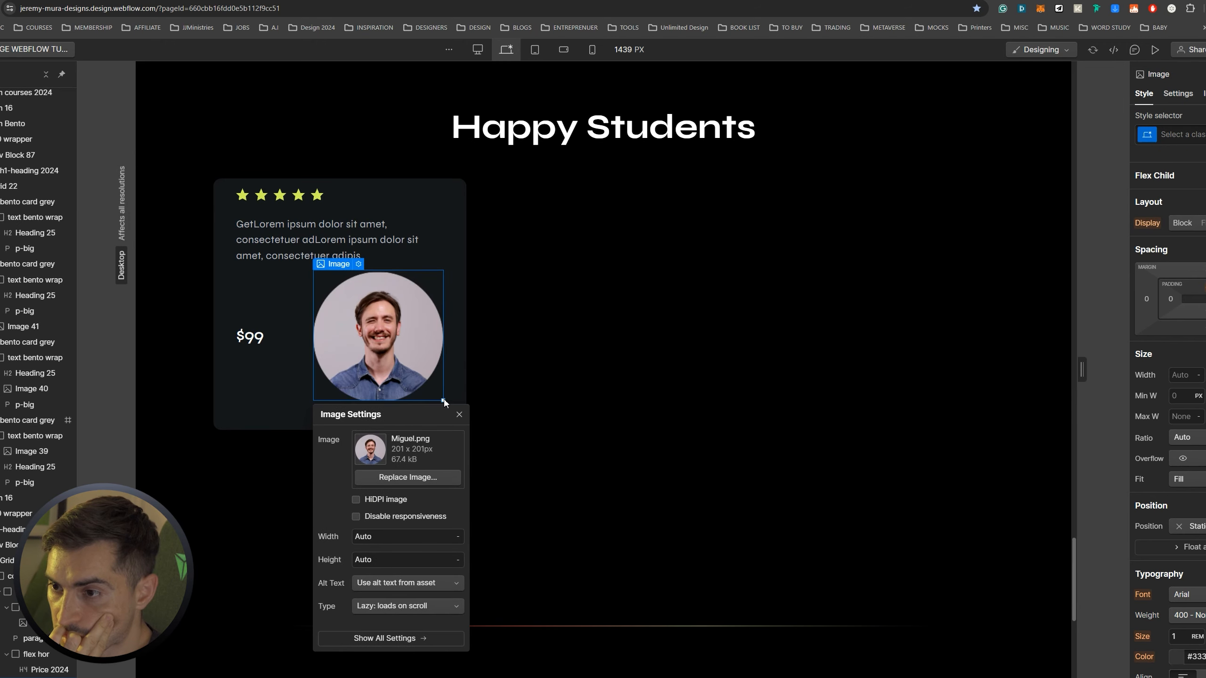
pyautogui.click(459, 414)
pyautogui.moveTo(443, 400); pyautogui.dragTo(226, 305)
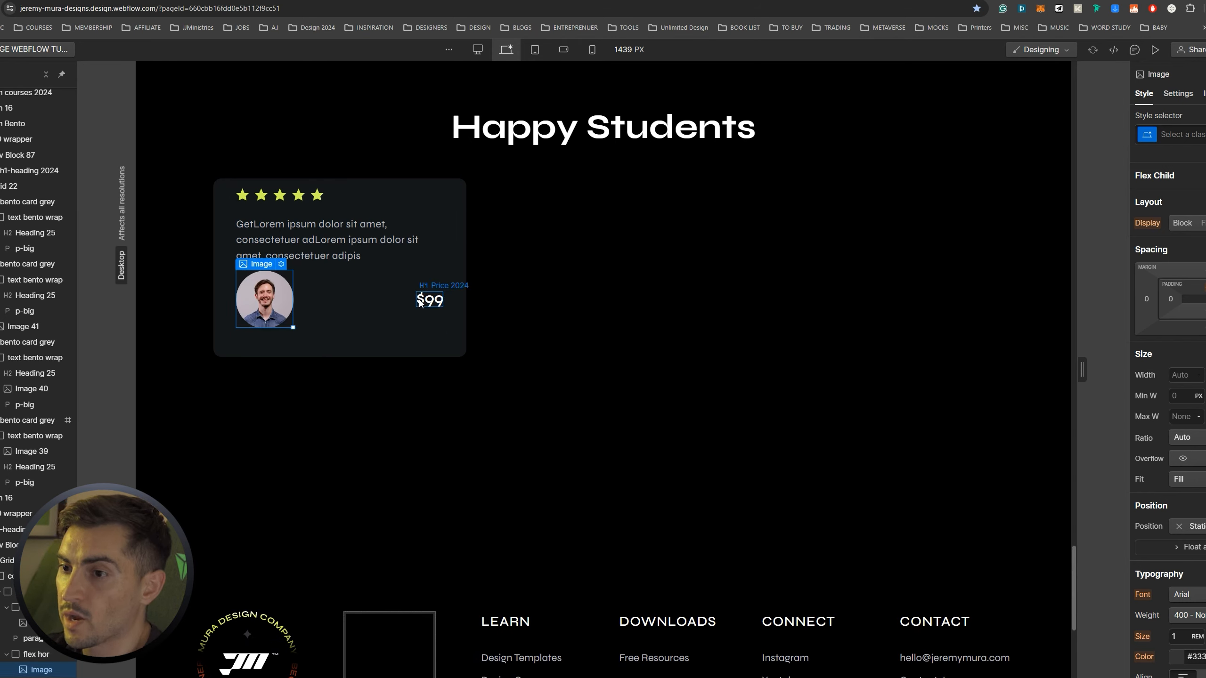
pyautogui.click(419, 298)
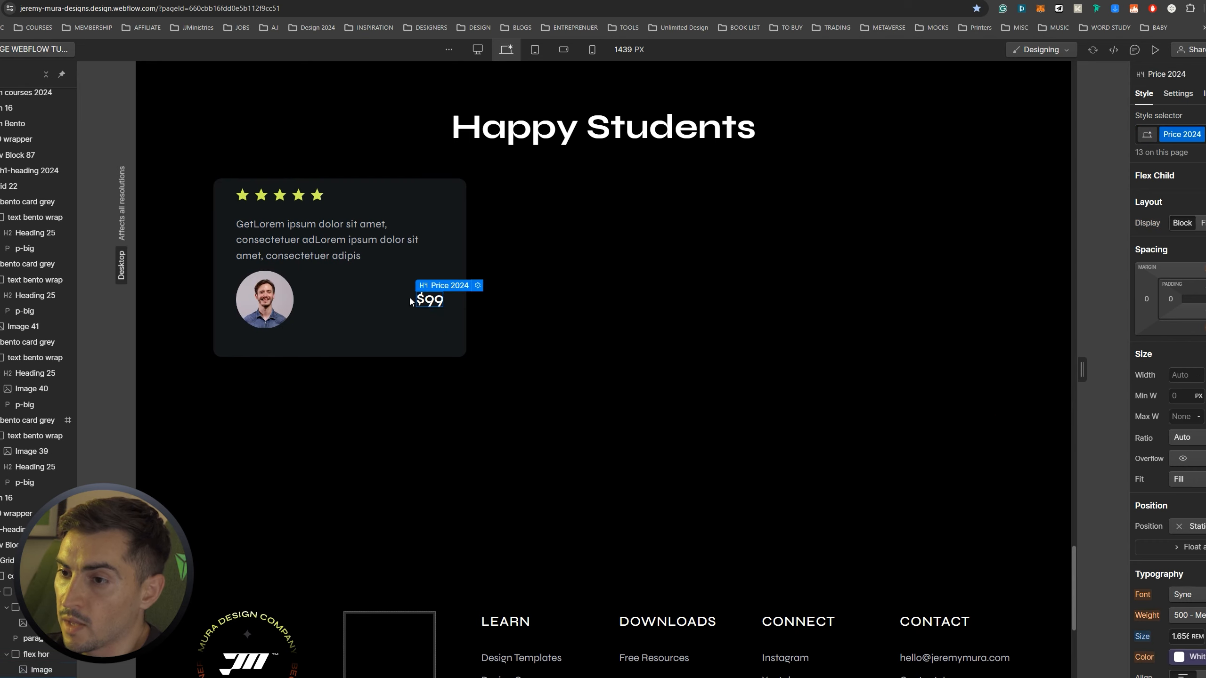
pyautogui.click(354, 298)
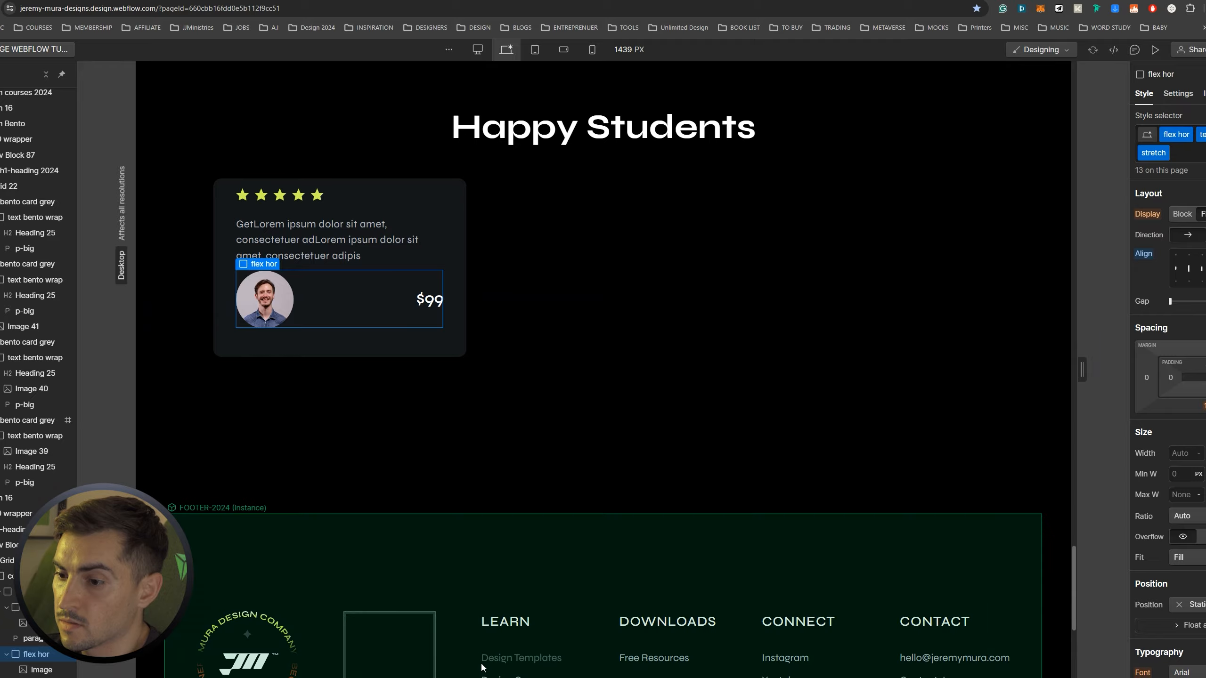
# Replace the $99 price with a paragraph holding the student's name
pyautogui.click(485, 677)
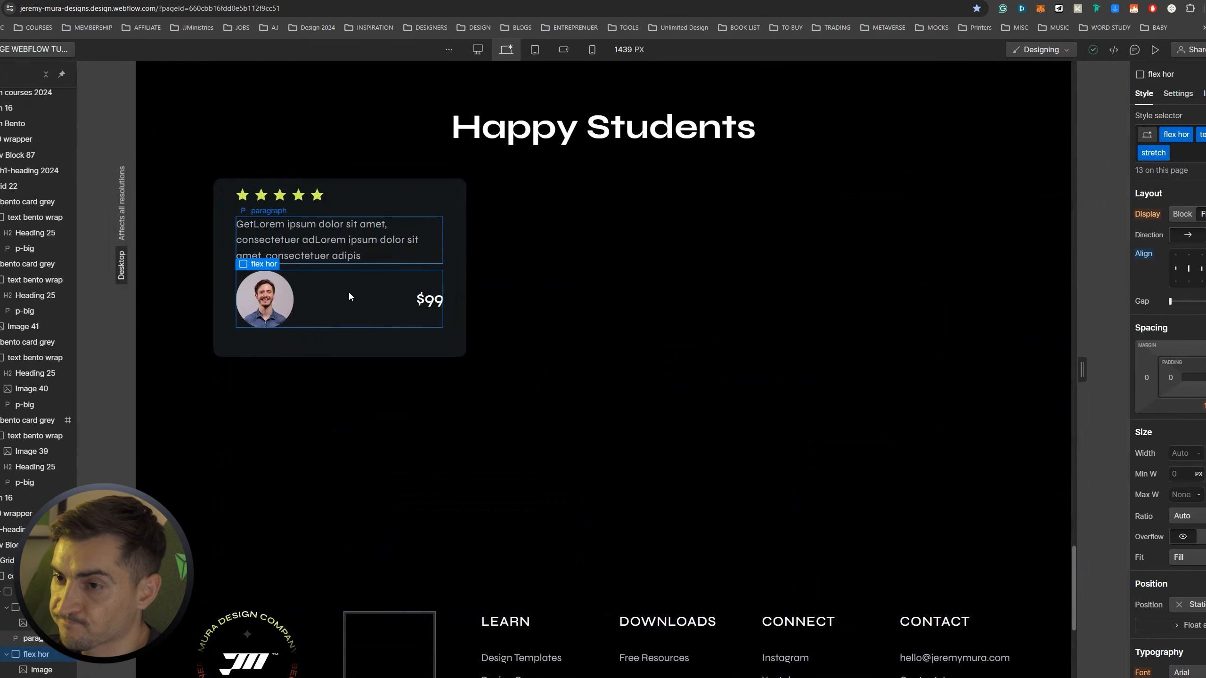
pyautogui.click(426, 301)
pyautogui.press('Delete')
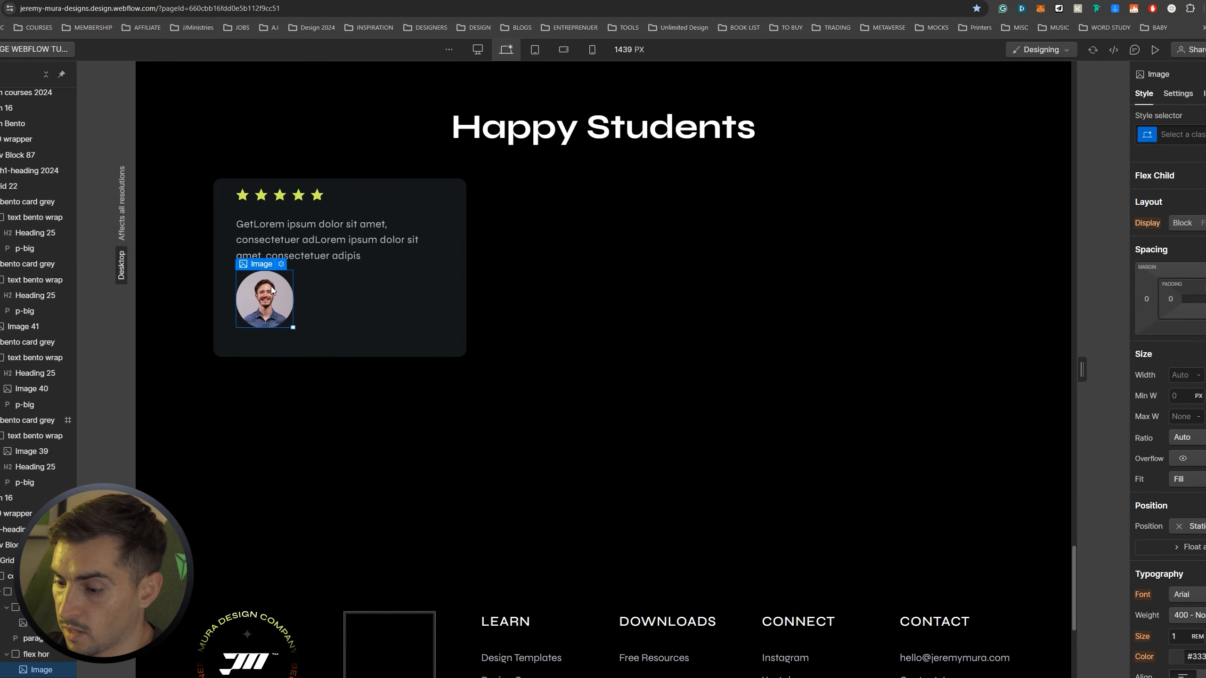
pyautogui.hotkey('ctrl', 'shift', 'k')
pyautogui.press('Escape')
pyautogui.hotkey('ctrl', 'k')
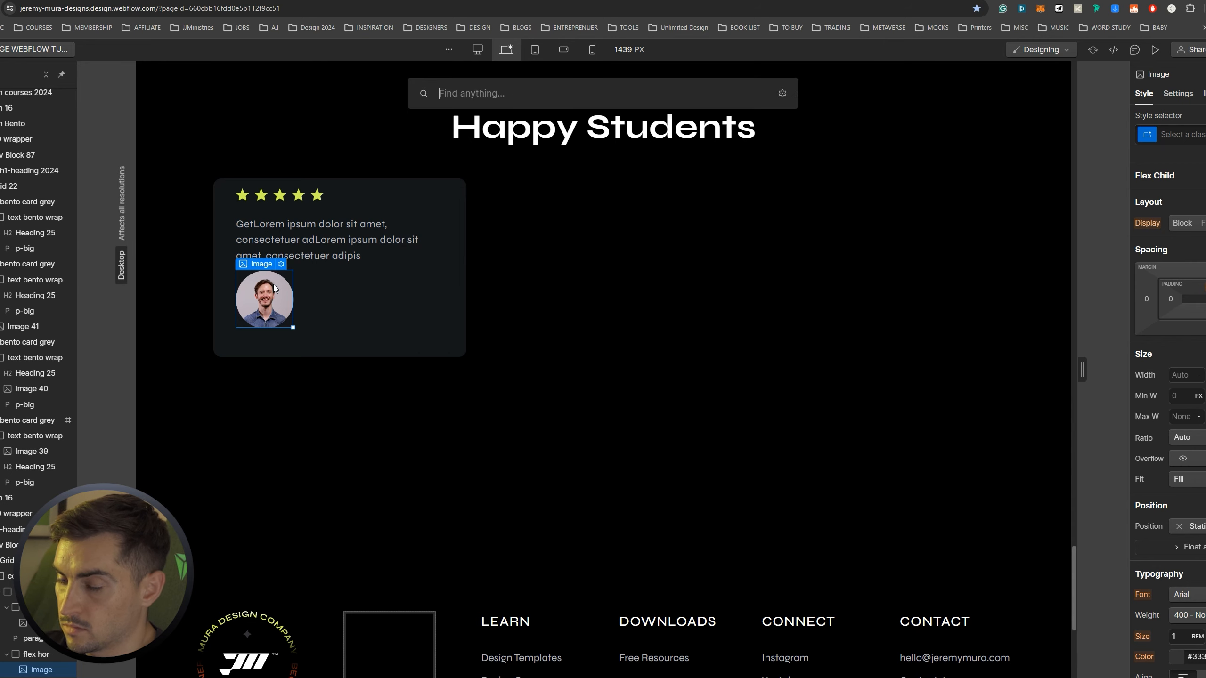
pyautogui.write('para')
pyautogui.press('Return')
pyautogui.doubleClick(347, 304)
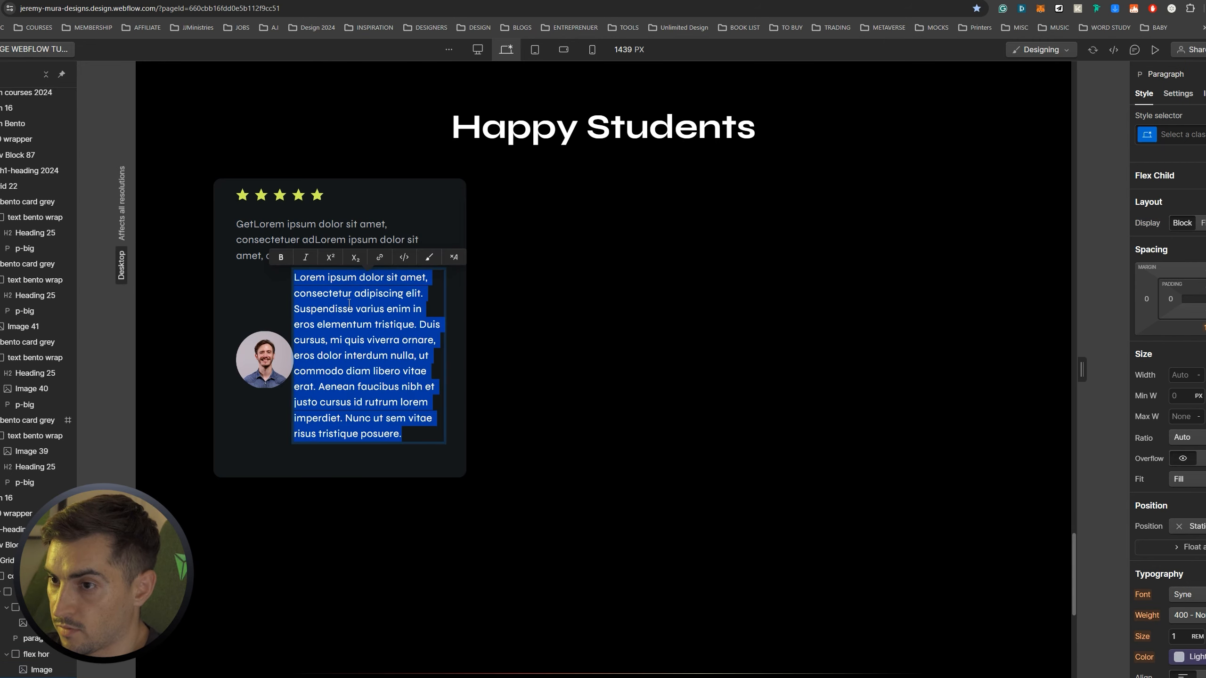
pyautogui.press('BackSpace')
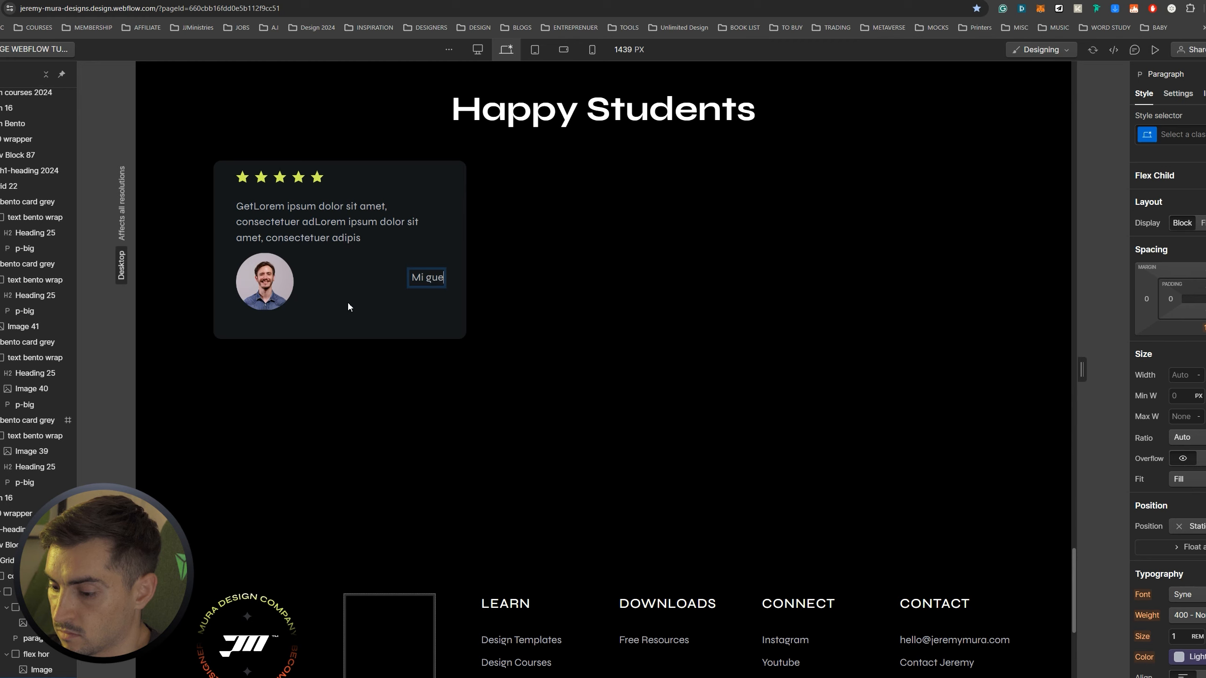
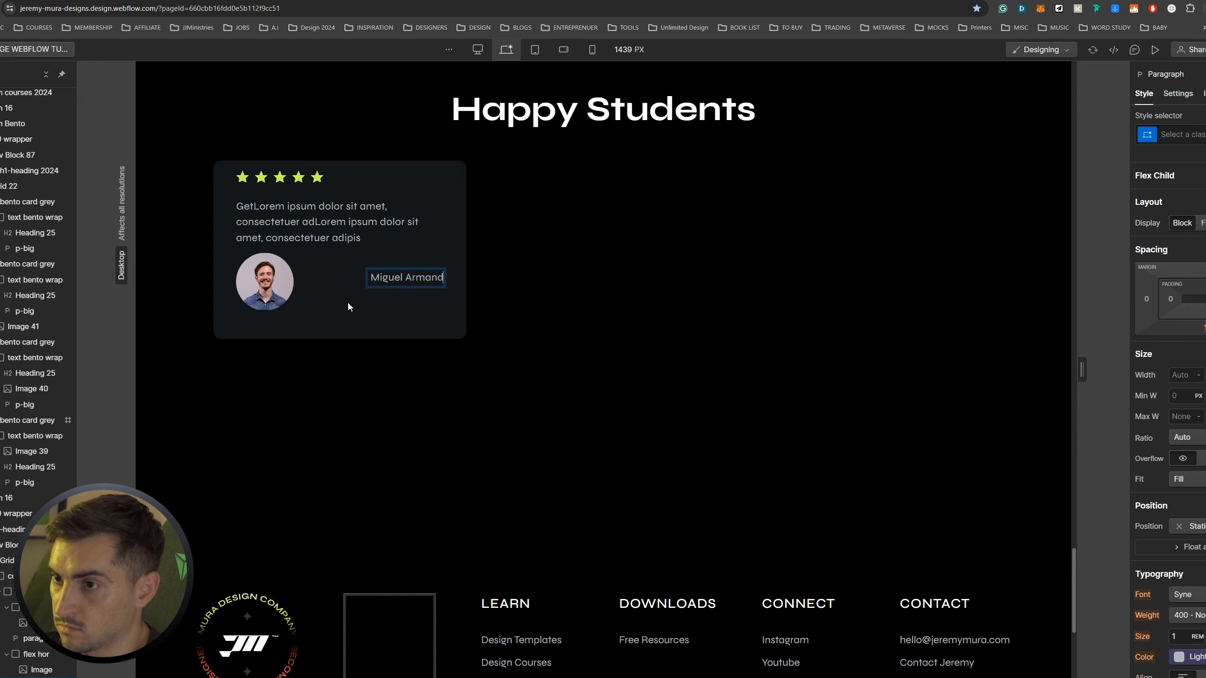
# Shrink the avatar, left-align the avatar-and-name row, and give the avatar class img-person
pyautogui.click(273, 258)
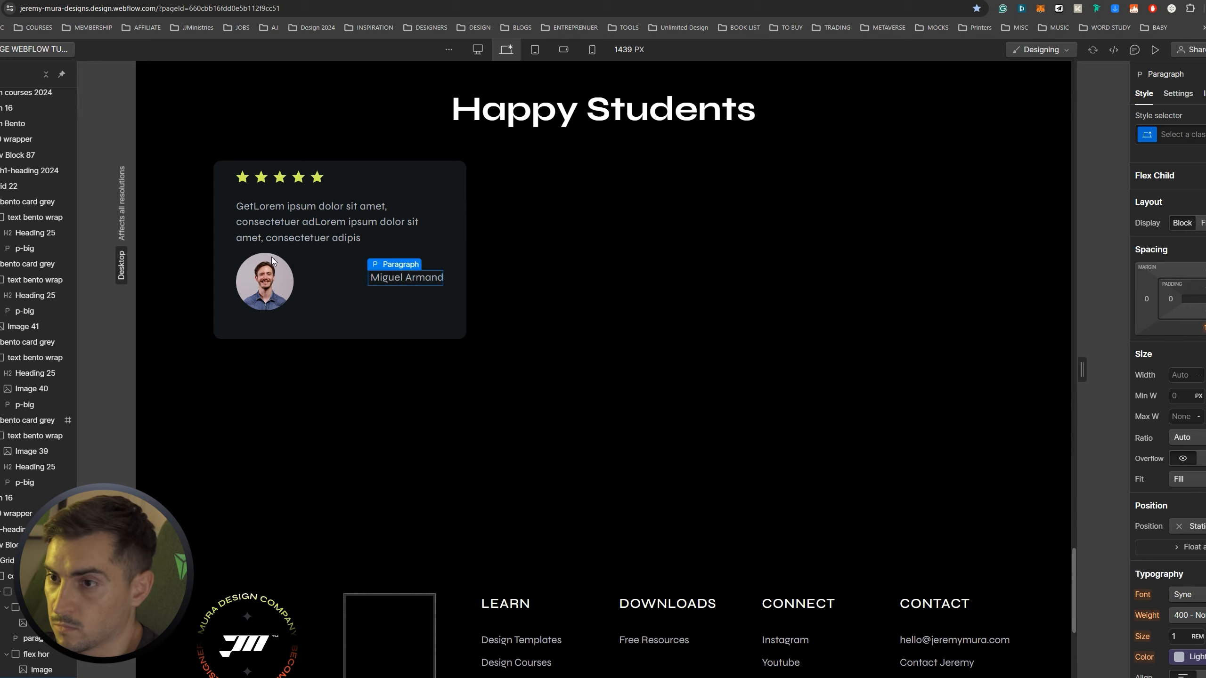
pyautogui.moveTo(293, 309); pyautogui.dragTo(270, 288)
pyautogui.click(368, 267)
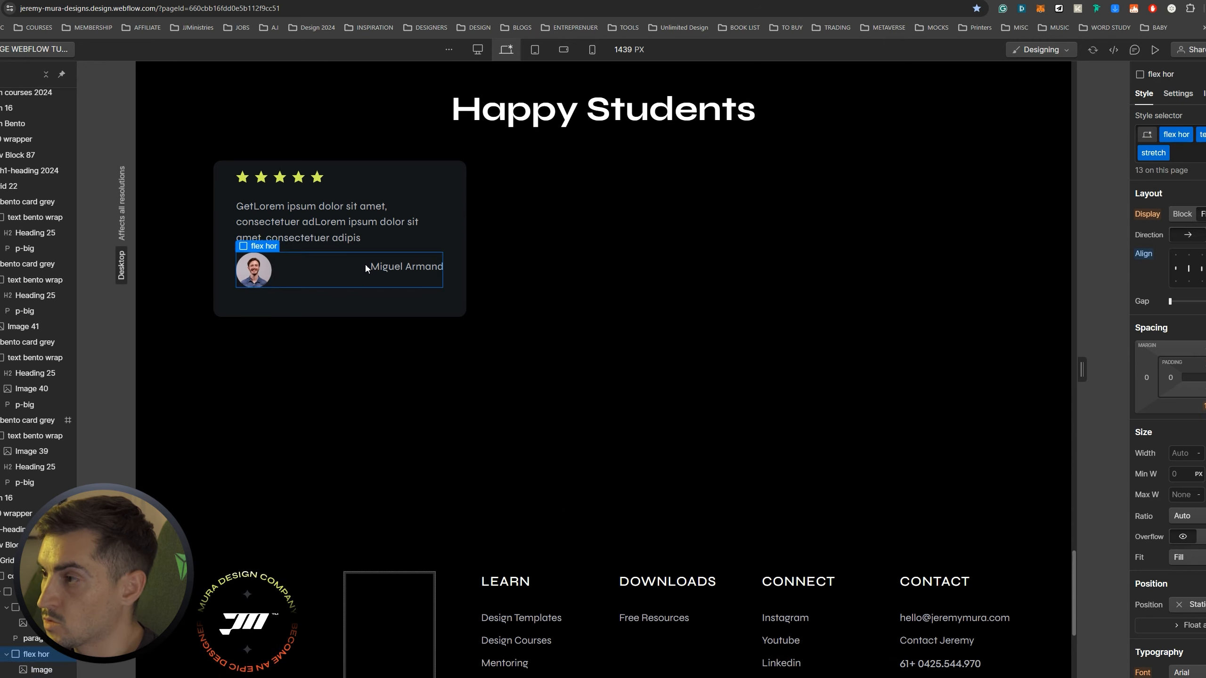
pyautogui.click(1189, 268)
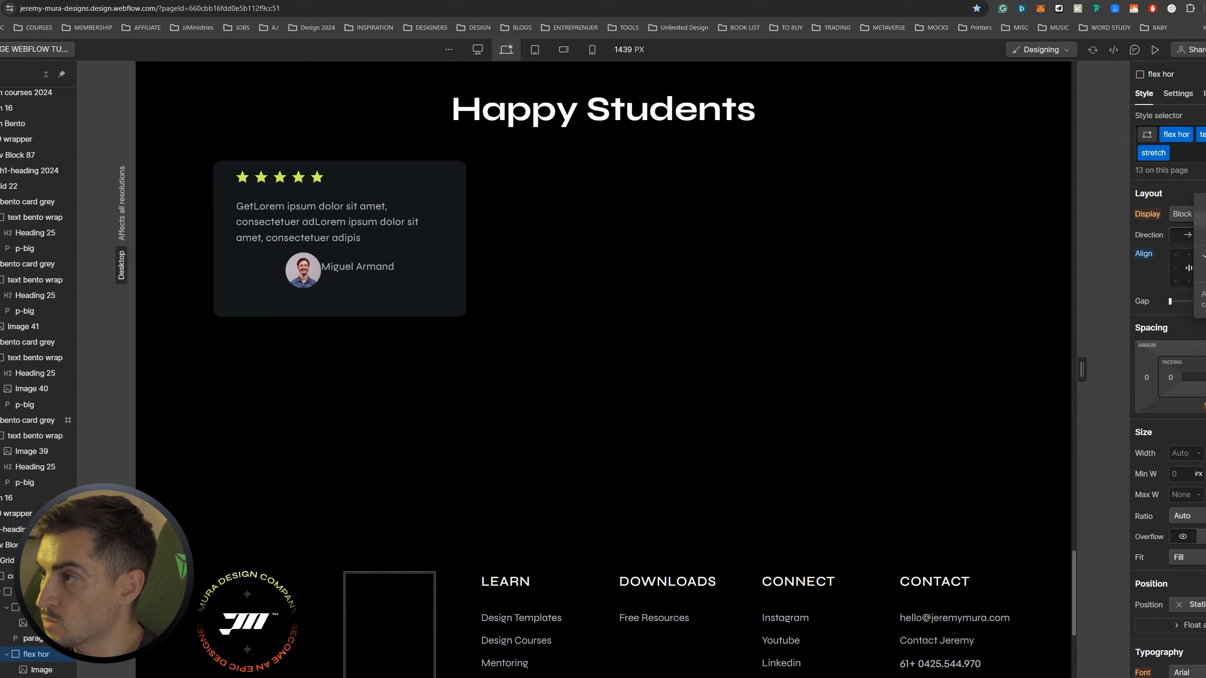
pyautogui.click(1176, 268)
pyautogui.click(255, 279)
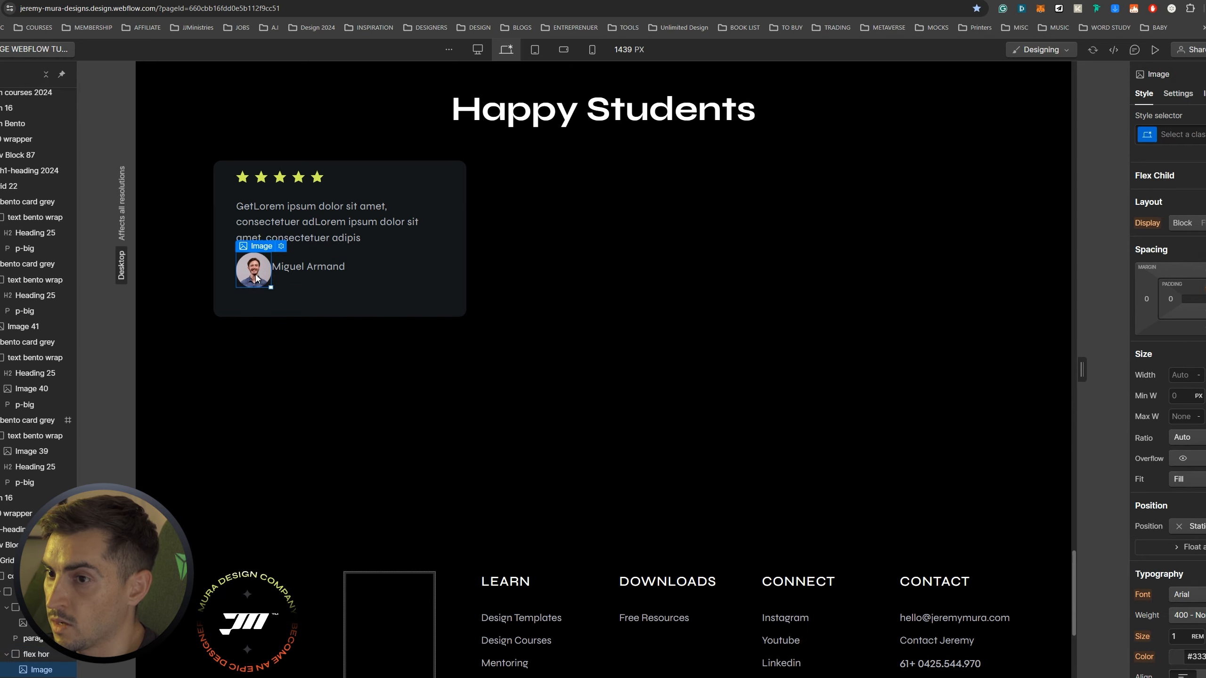
pyautogui.hotkey('ctrl', 'Return')
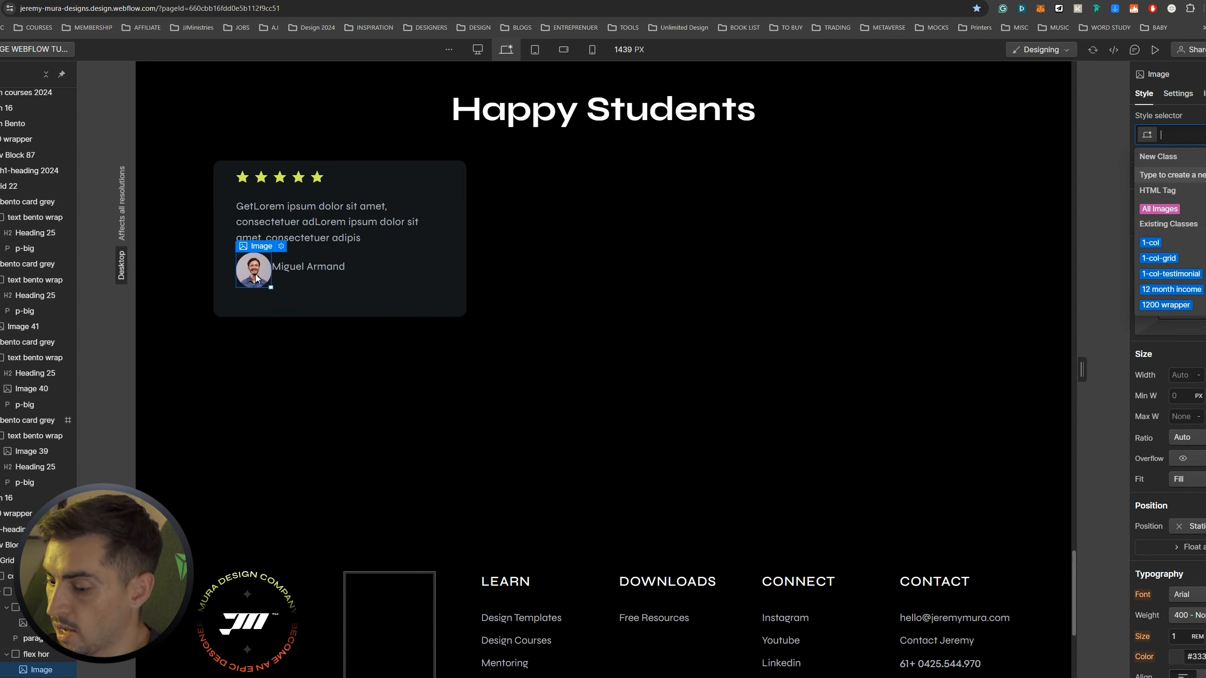
pyautogui.write('img-person')
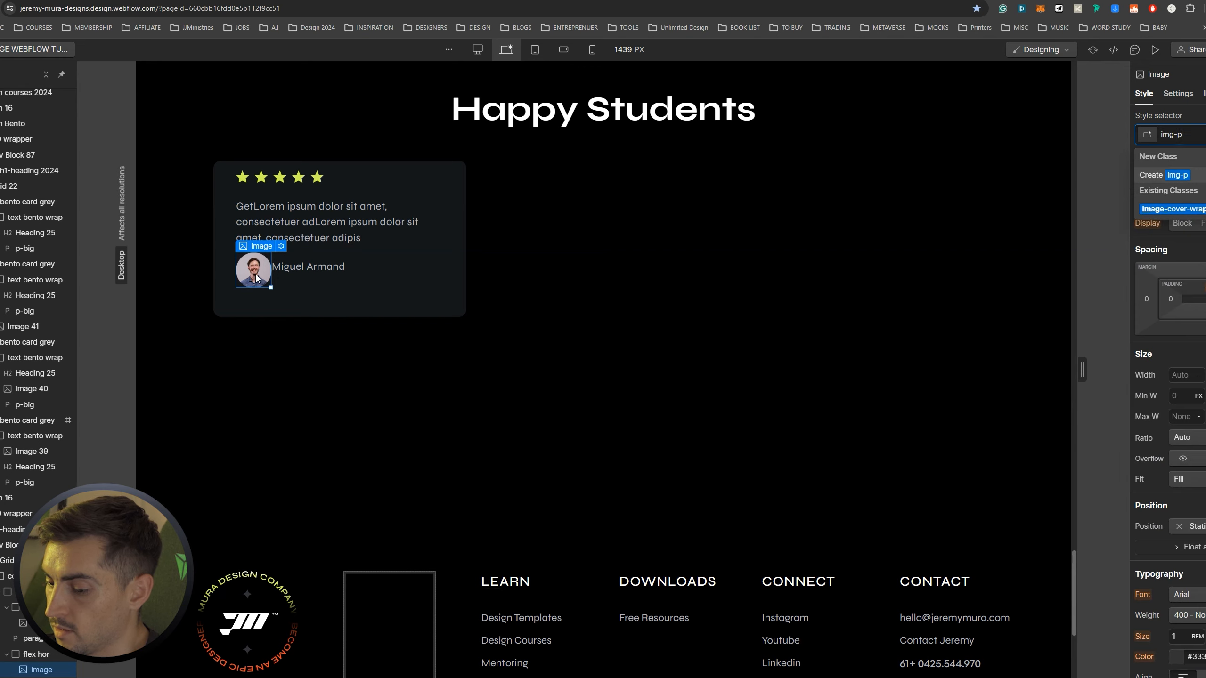
pyautogui.press('Return')
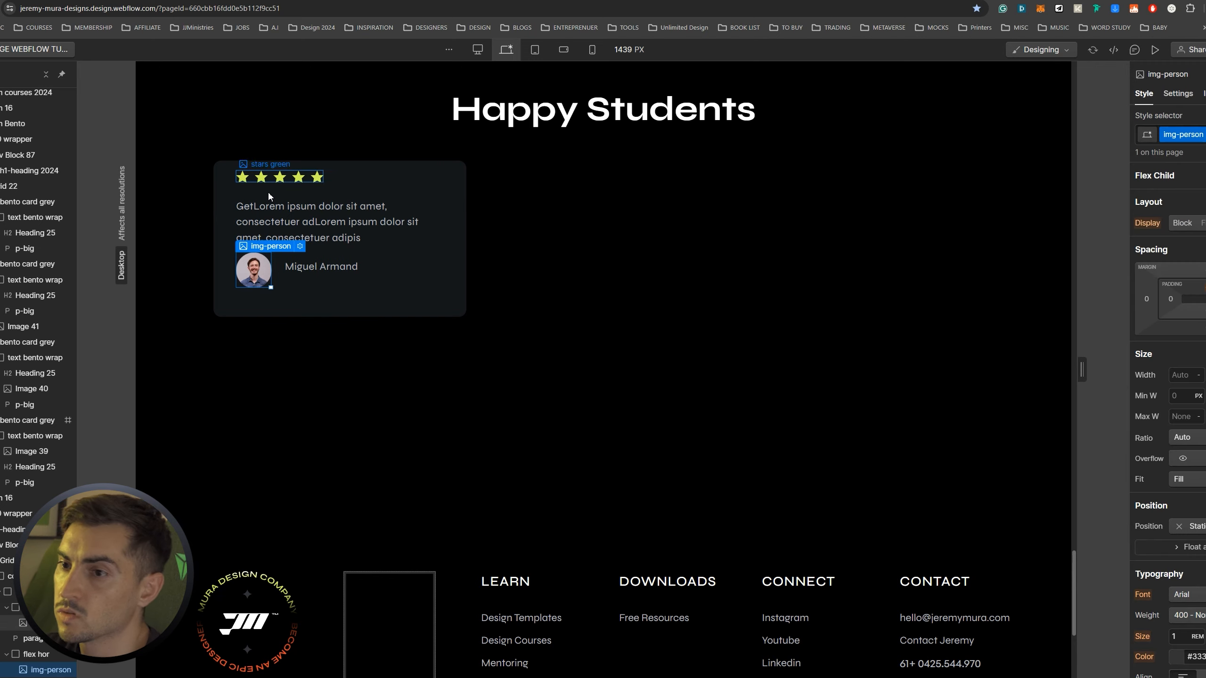
# Set the student name paragraph's bottom margin to 0
pyautogui.click(315, 287)
pyautogui.click(284, 277)
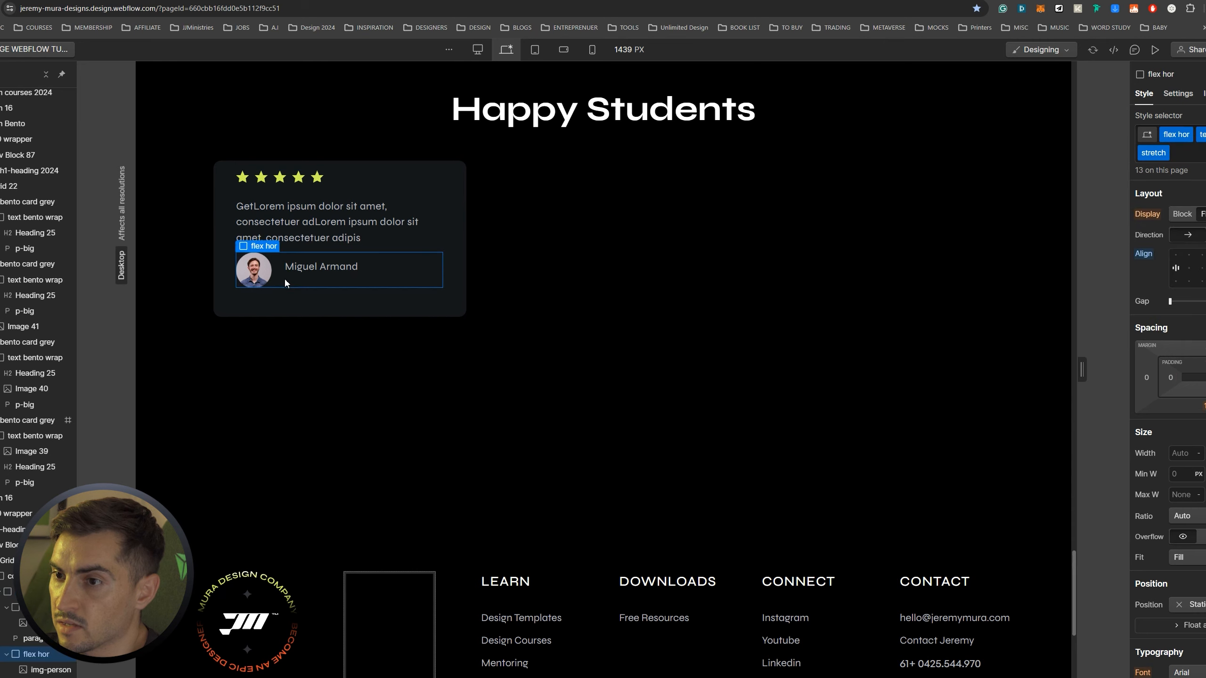
pyautogui.click(319, 269)
pyautogui.click(1205, 327)
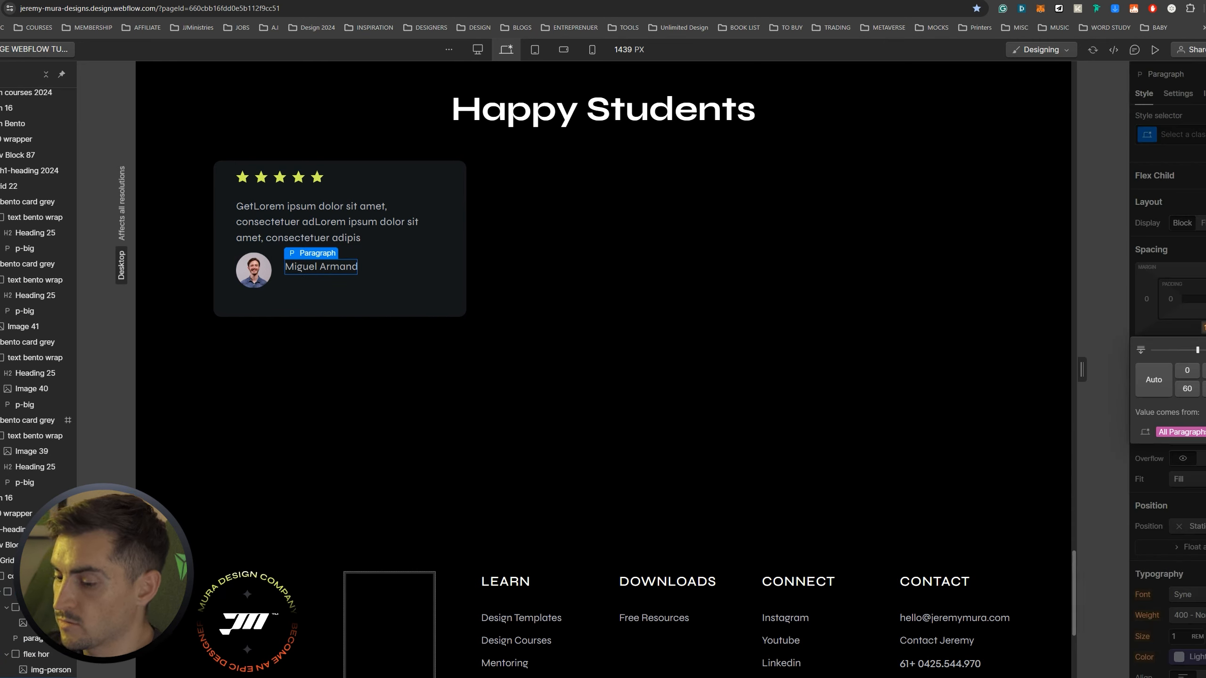
pyautogui.write('0')
pyautogui.press('Return')
pyautogui.click(301, 239)
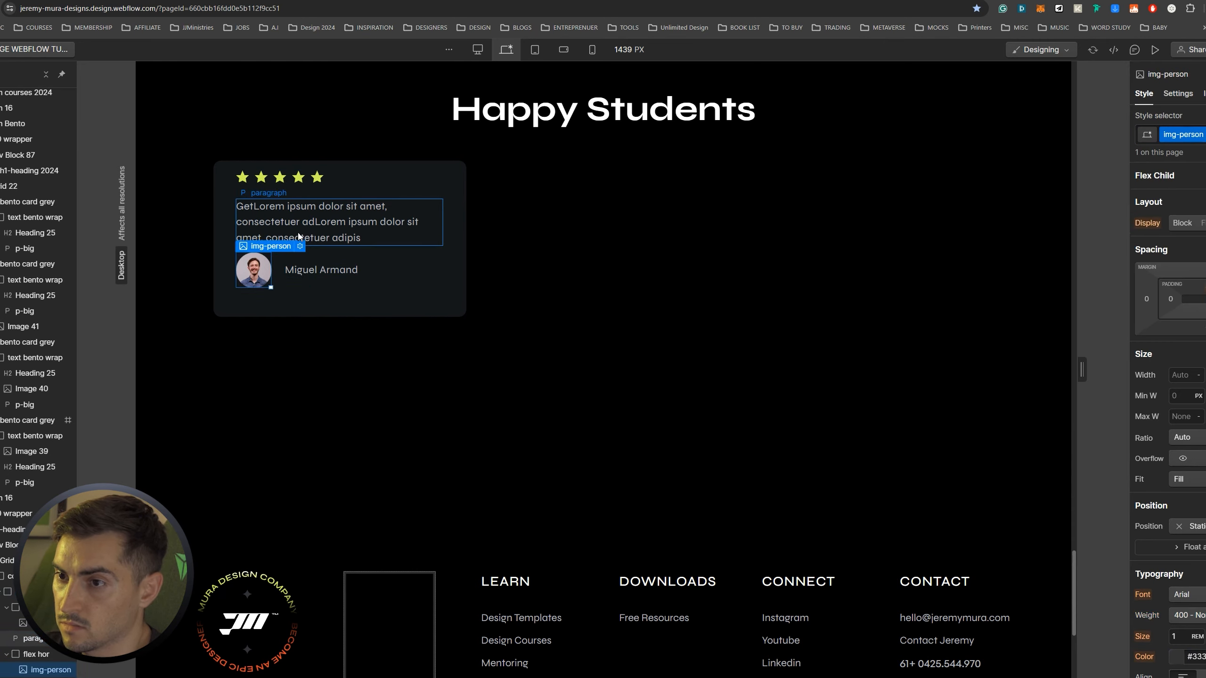
# Compare against the Illustrator design and inspect the testimonial card's stars row
pyautogui.hotkey('alt', 'tab')
pyautogui.hotkey('alt', 'Tab')
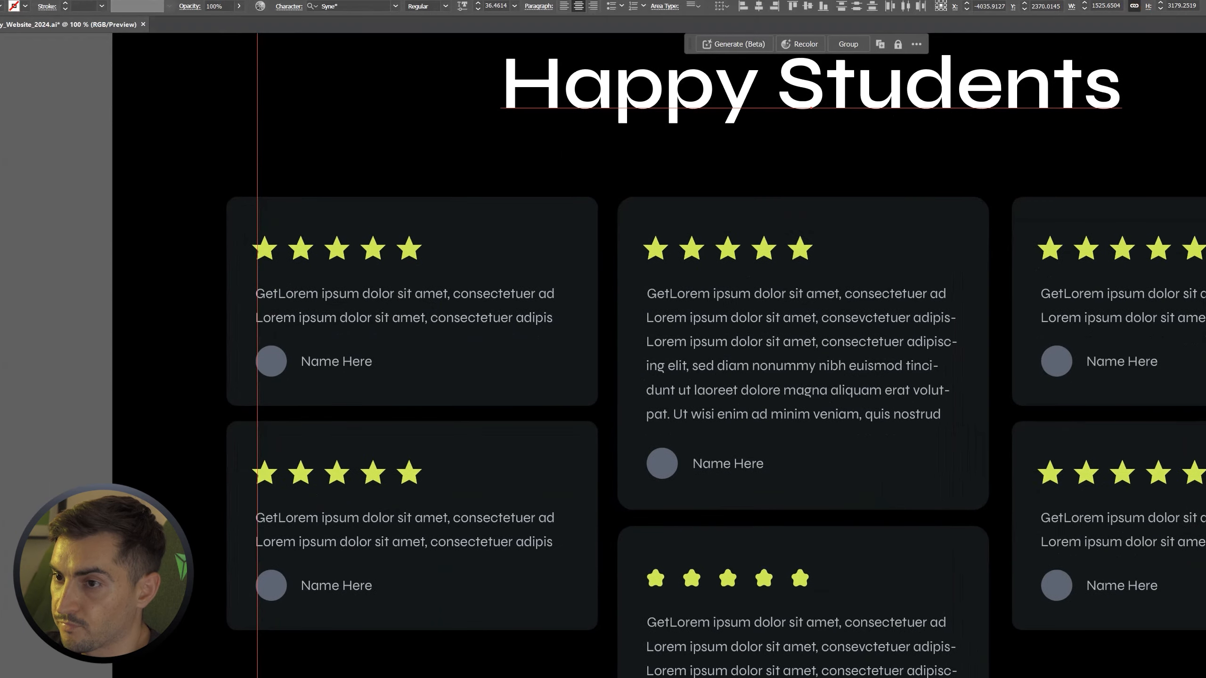
pyautogui.hotkey('alt', 'Tab')
pyautogui.click(515, 243)
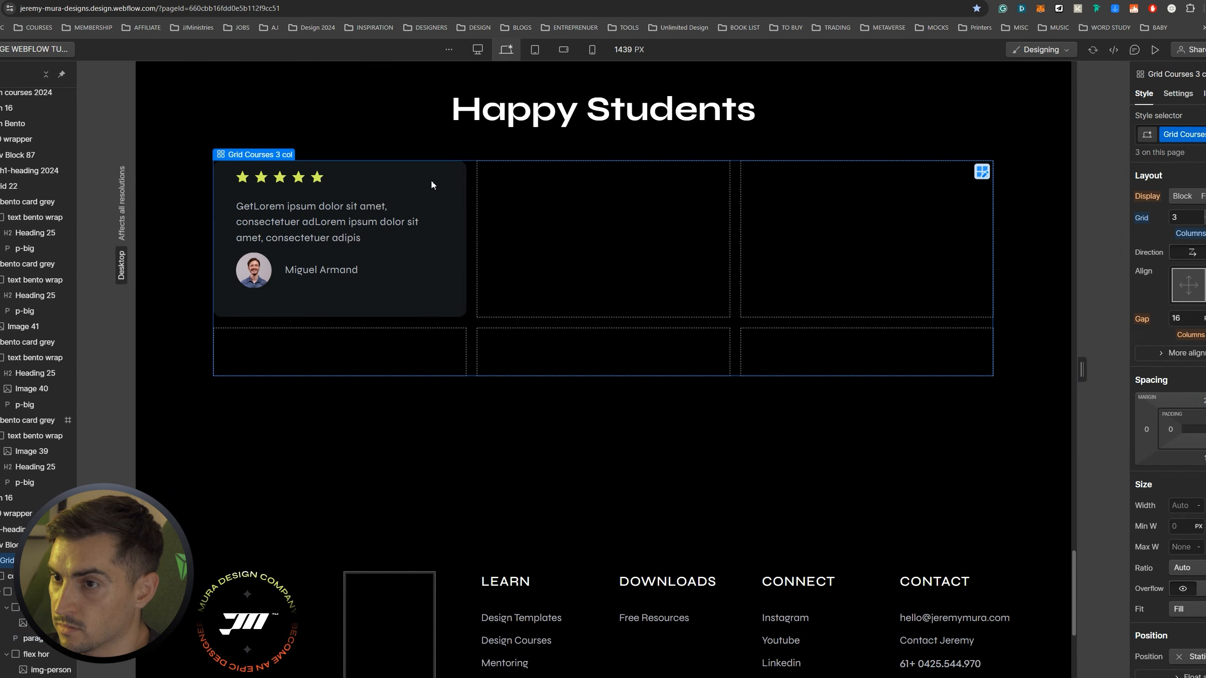
pyautogui.click(426, 180)
pyautogui.click(258, 179)
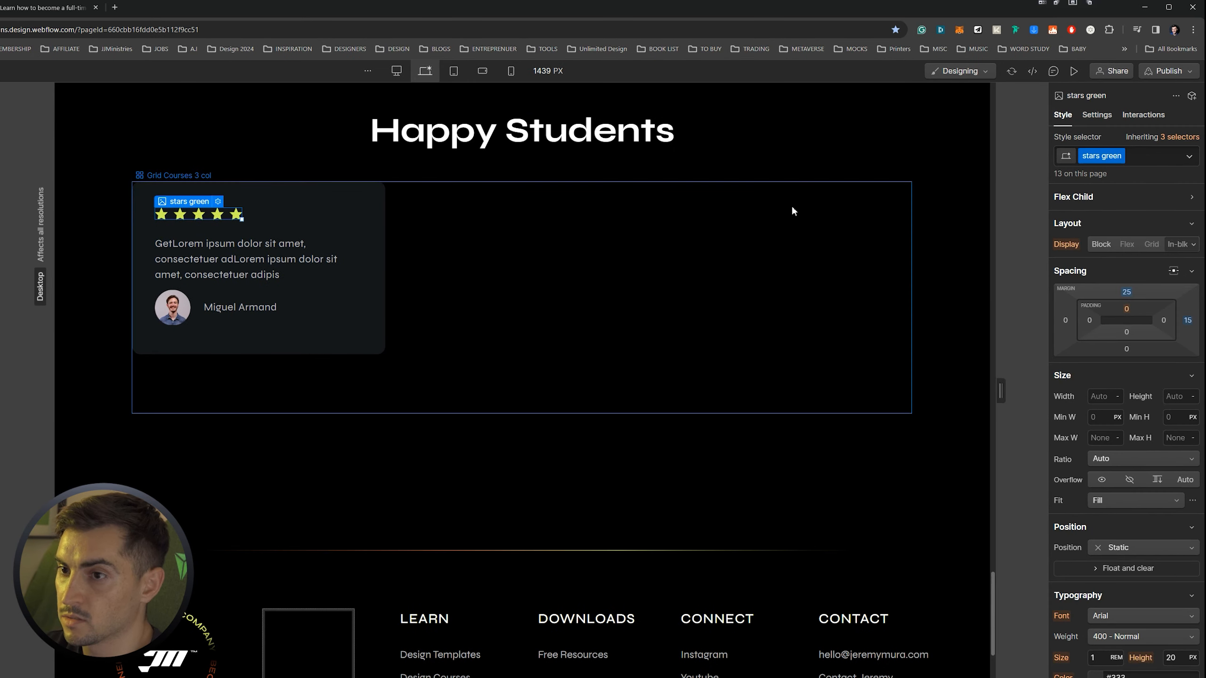
# Select the whole testimonial card and duplicate it to fill the Happy Students grid
pyautogui.click(873, 186)
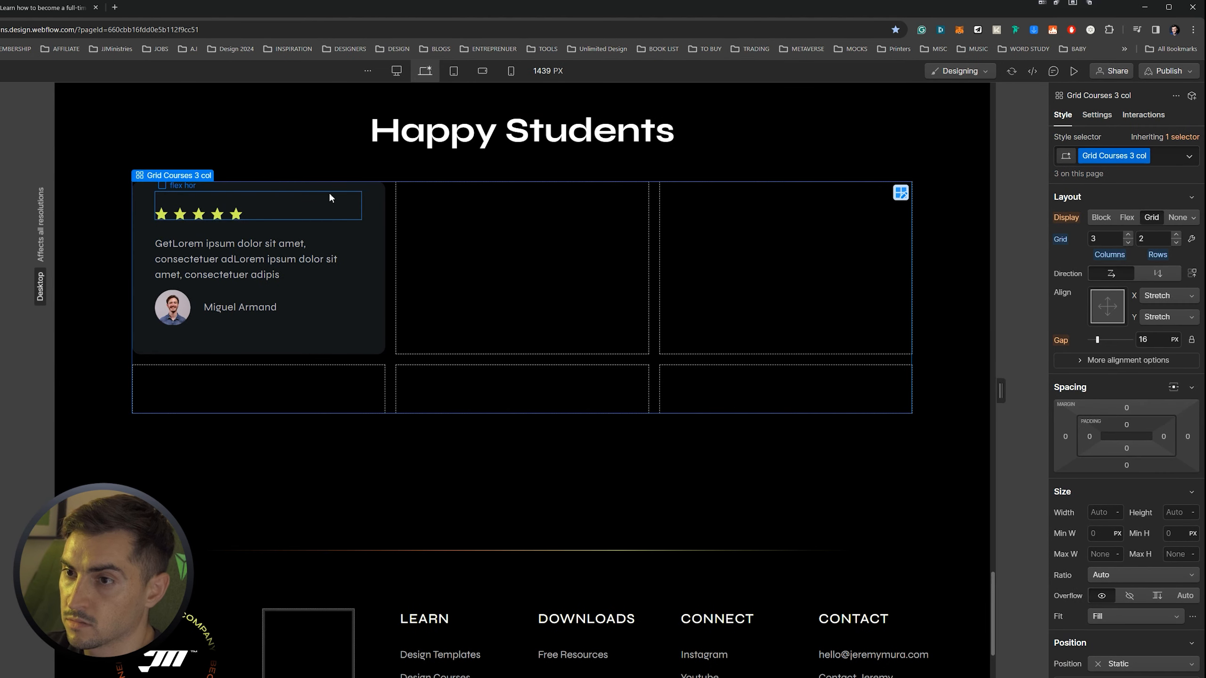
pyautogui.click(325, 204)
pyautogui.click(373, 230)
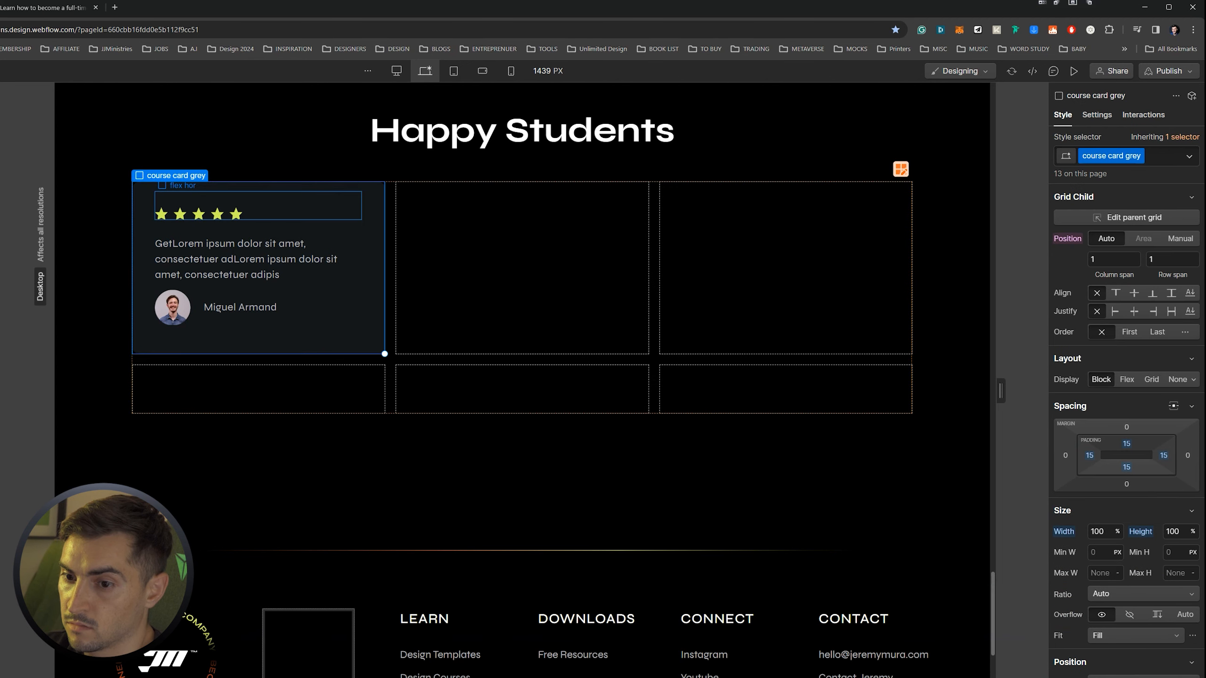
pyautogui.click(354, 207)
pyautogui.click(368, 215)
pyautogui.click(380, 223)
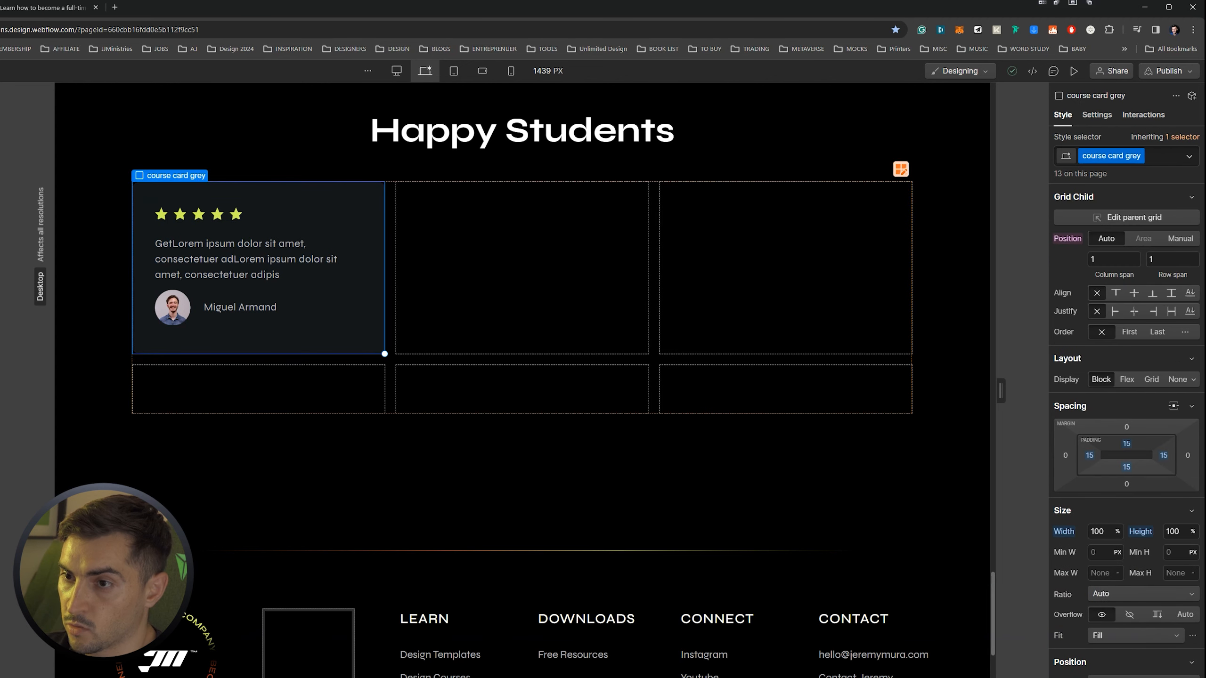
pyautogui.hotkey('ctrl', 'd')
pyautogui.hotkey('ctrl', 'd')
pyautogui.hotkey('ctrl', 'd')
pyautogui.hotkey('ctrl', 'd')
pyautogui.hotkey('ctrl', 'd')
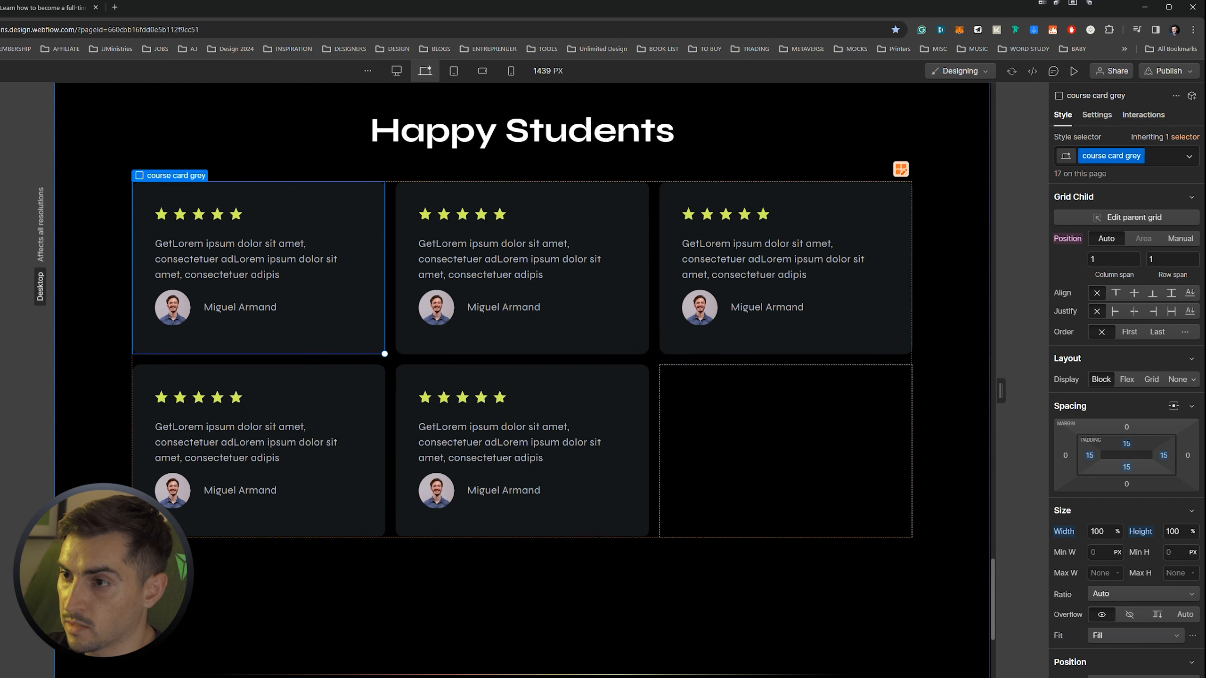
pyautogui.click(811, 120)
pyautogui.scroll(1, 841, 128)
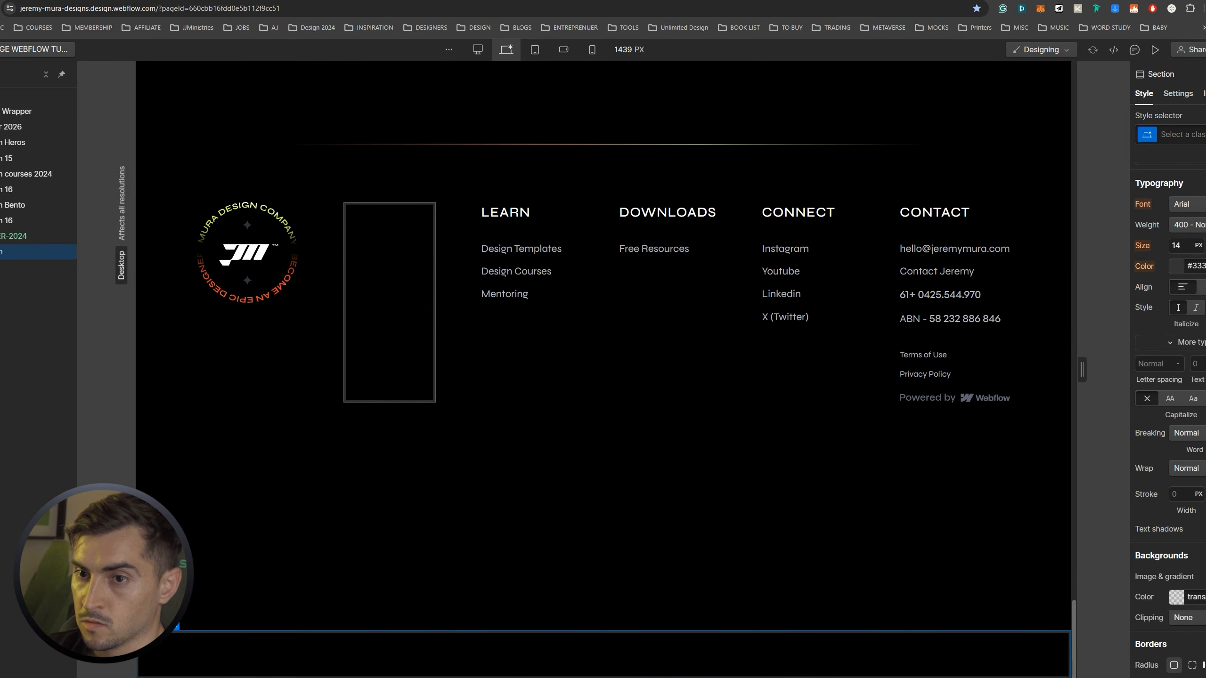
# Move the empty section above the footer and give its block the flex hor and para classes
pyautogui.moveTo(2, 251); pyautogui.dragTo(3, 243)
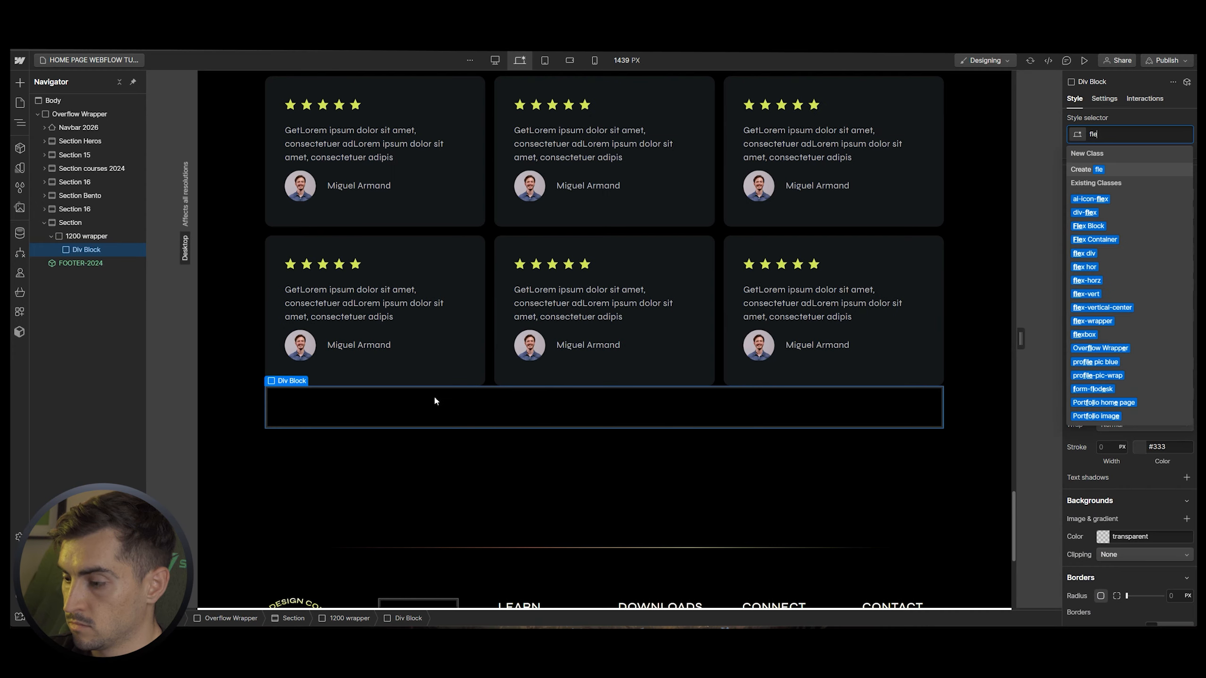
pyautogui.write('flex')
pyautogui.press('Down')
pyautogui.press('Down')
pyautogui.press('Down')
pyautogui.press('Down')
pyautogui.press('Down')
pyautogui.press('Down')
pyautogui.press('Return')
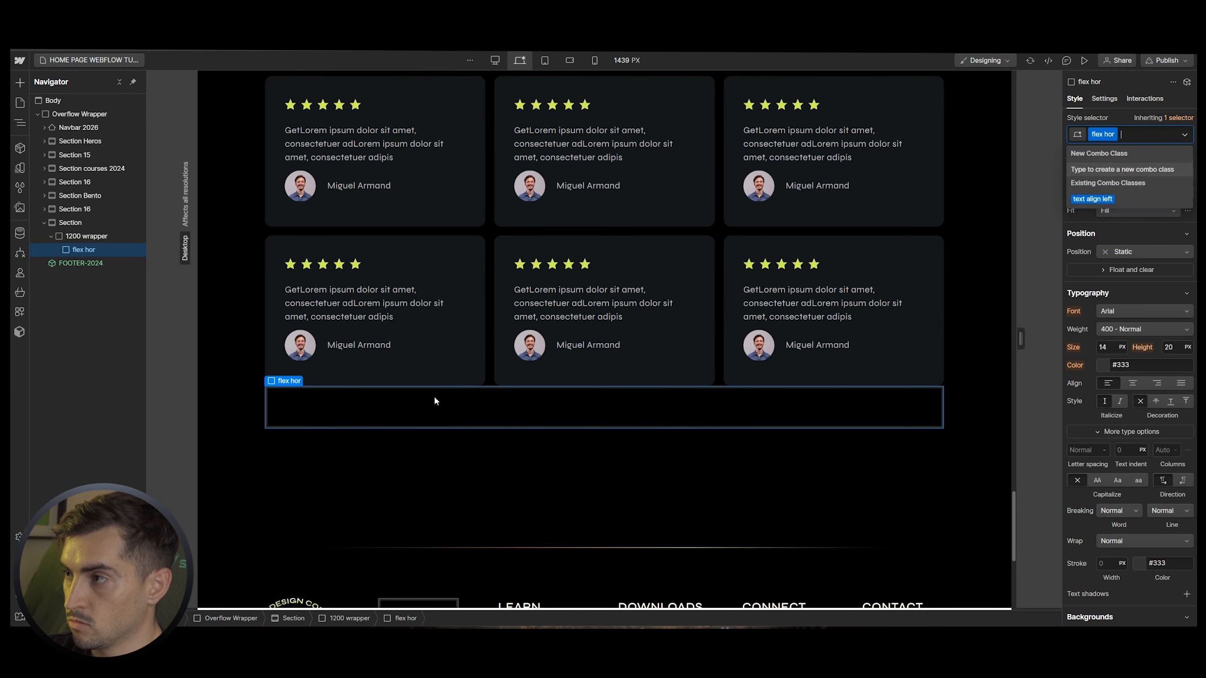
pyautogui.write('para')
pyautogui.press('Return')
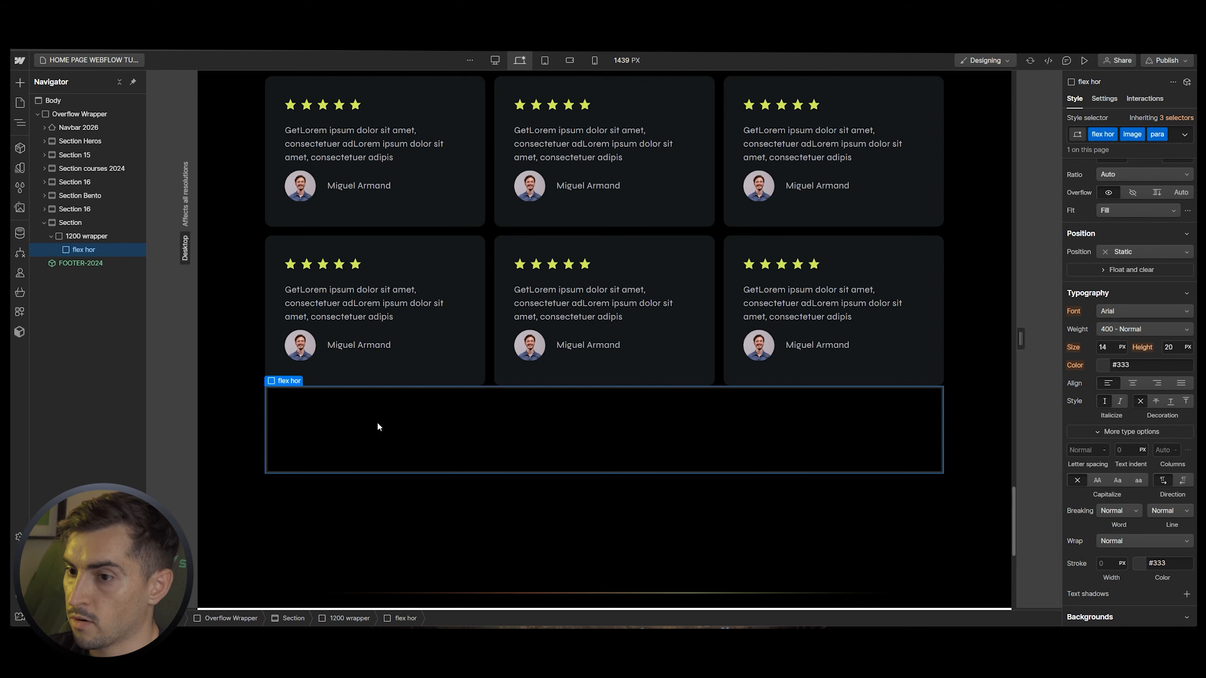
pyautogui.click(76, 237)
pyautogui.click(74, 251)
# Insert an image and a paragraph into the flex block, using a portrait photo for the image
pyautogui.hotkey('ctrl', 'e')
pyautogui.write('imag')
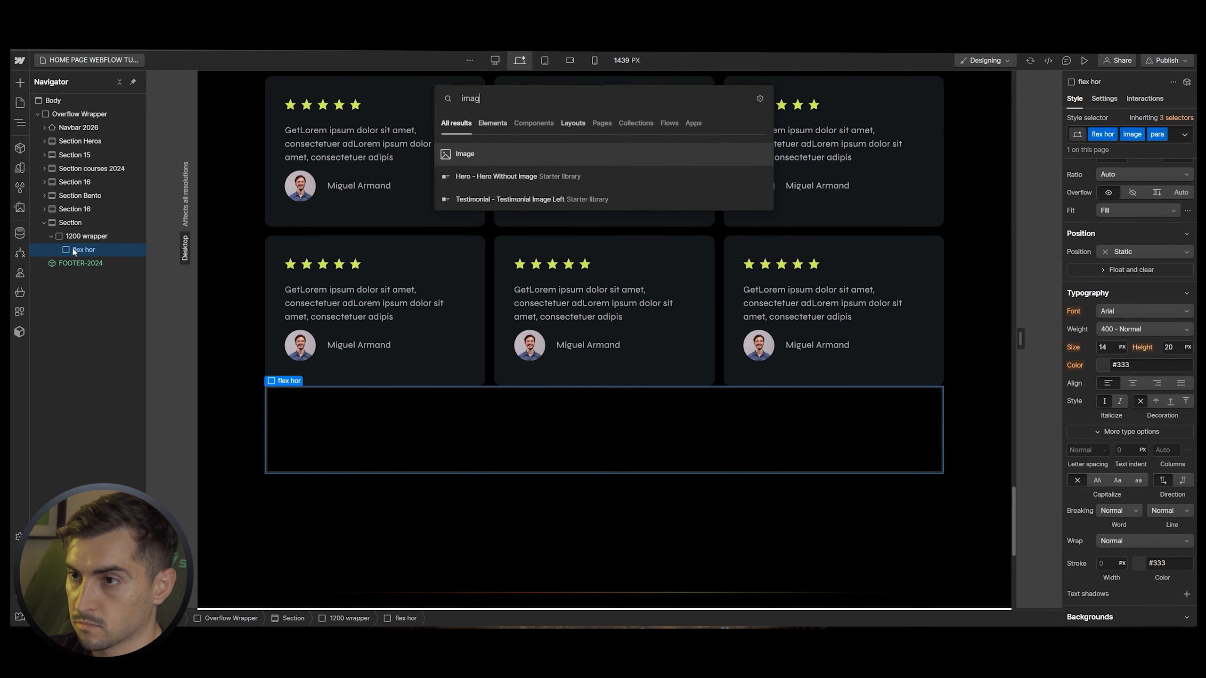
pyautogui.press('Return')
pyautogui.hotkey('ctrl', 'e')
pyautogui.write('para')
pyautogui.press('Return')
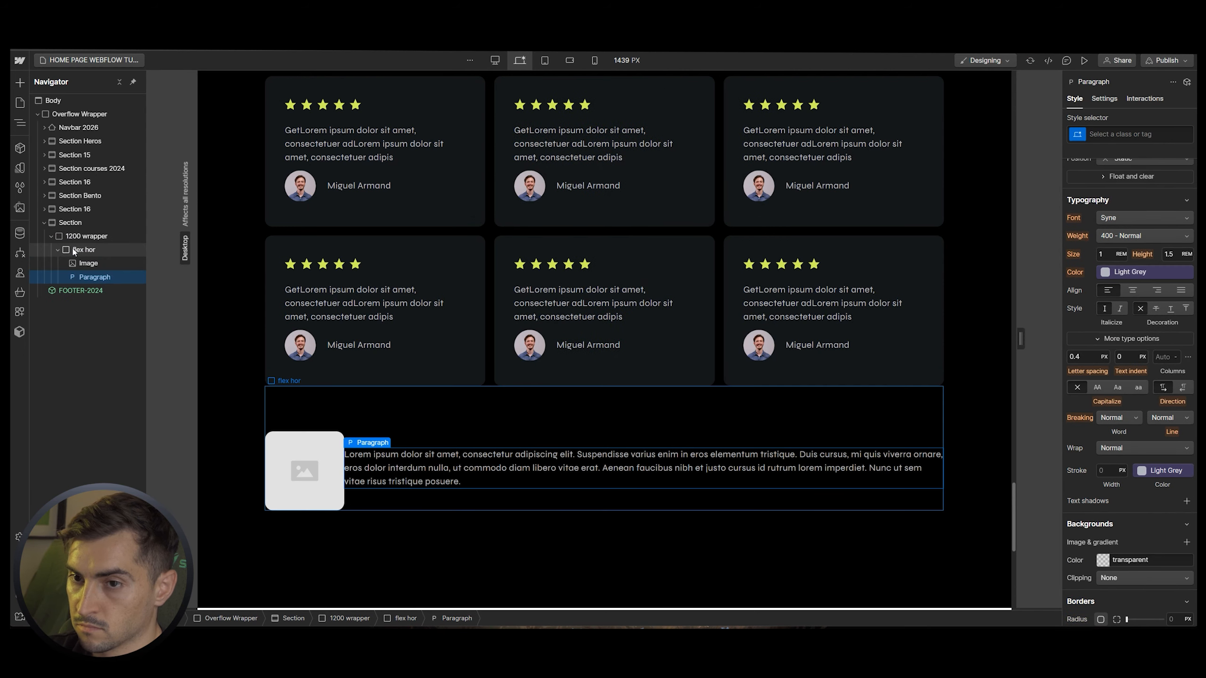
pyautogui.click(88, 264)
pyautogui.doubleClick(321, 467)
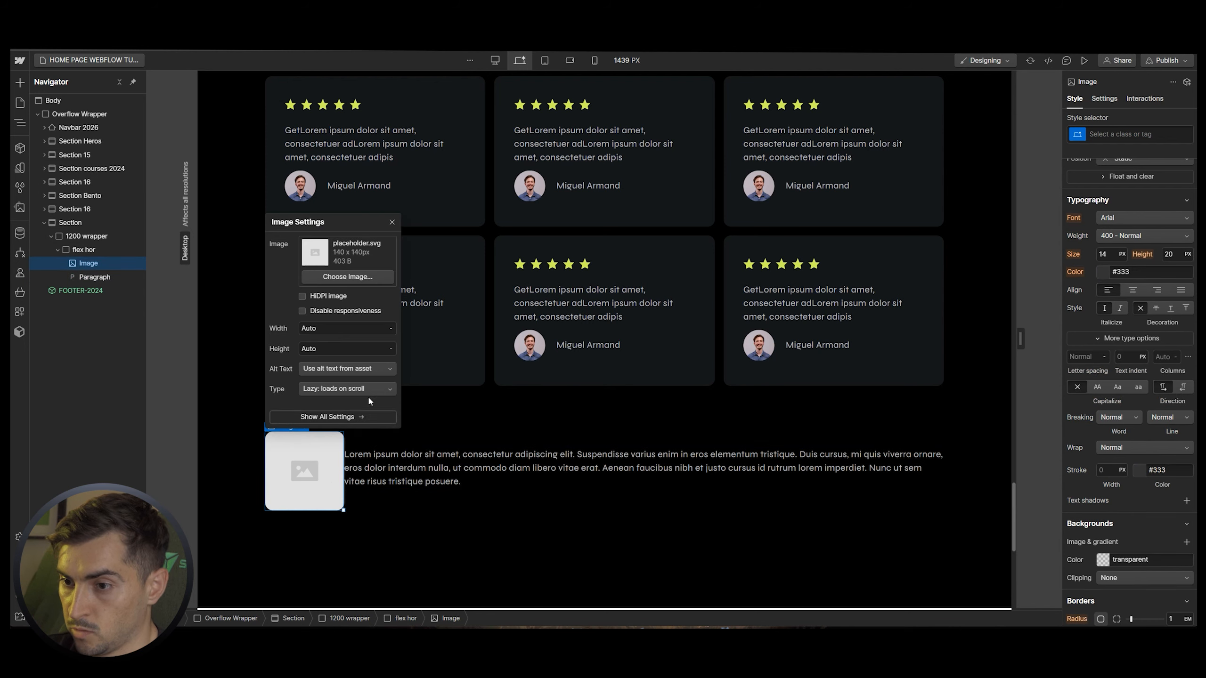
pyautogui.click(342, 277)
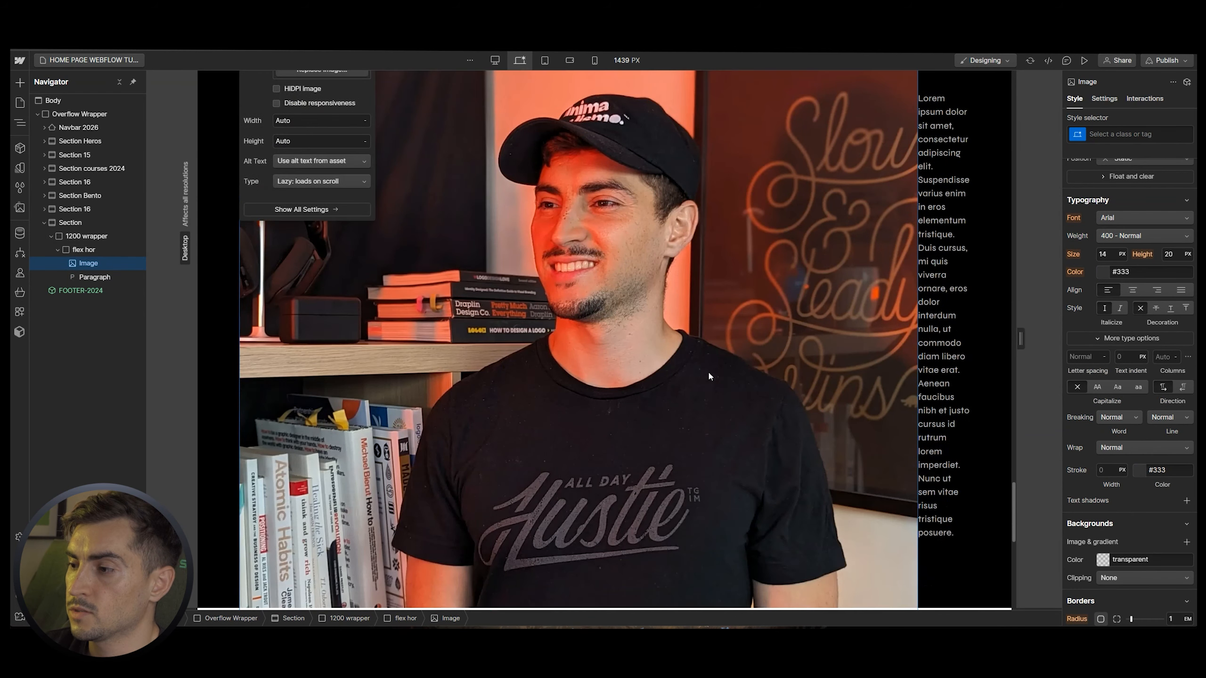
# Set the about-me photo to 50% width with a right margin of 40
pyautogui.scroll(3, 695, 348)
pyautogui.scroll(6, 1085, 398)
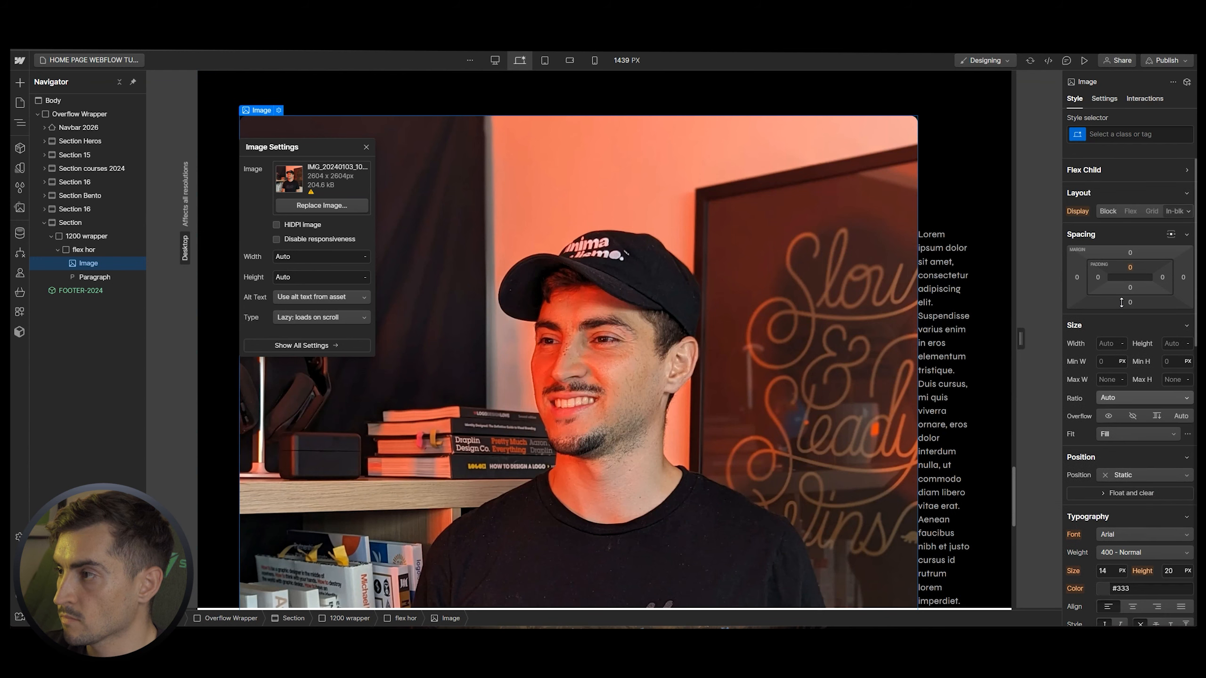
pyautogui.click(1101, 344)
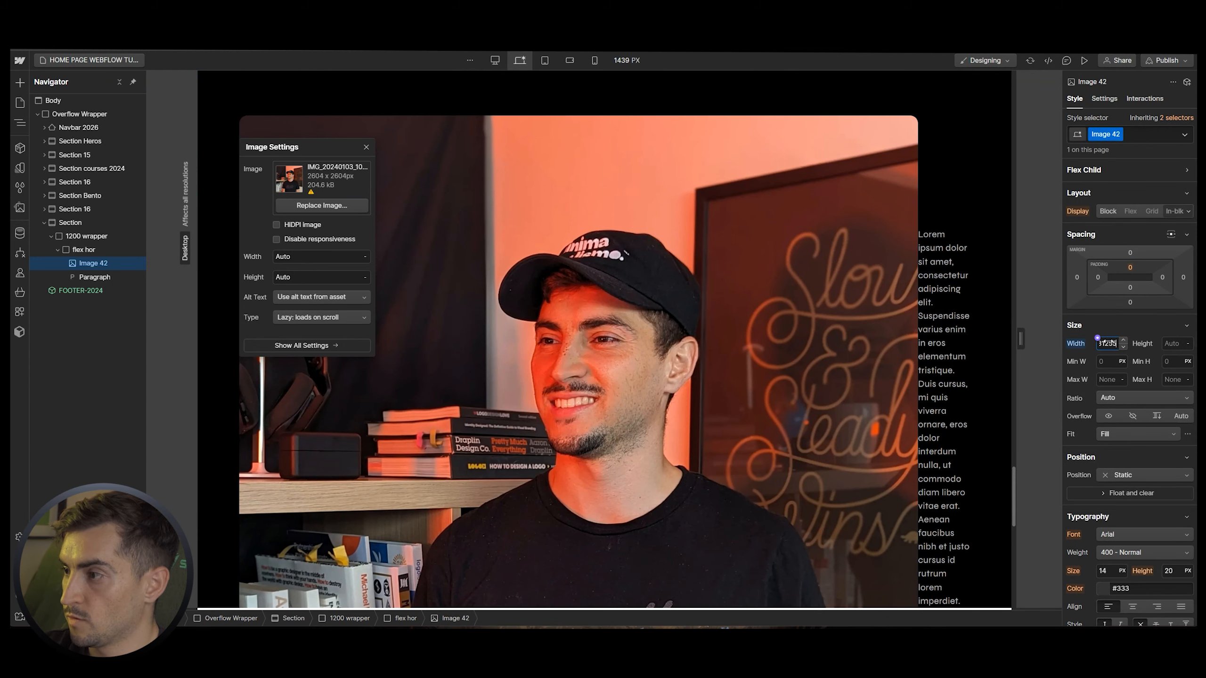
pyautogui.press('Return')
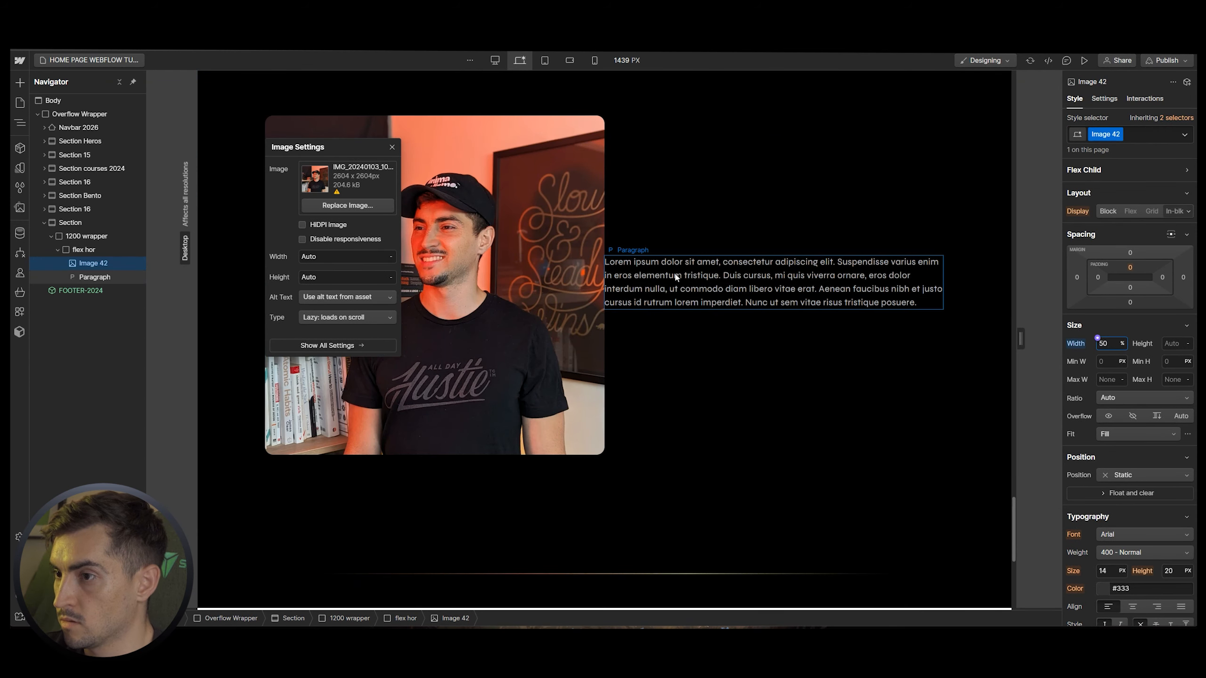
pyautogui.click(674, 276)
pyautogui.click(565, 270)
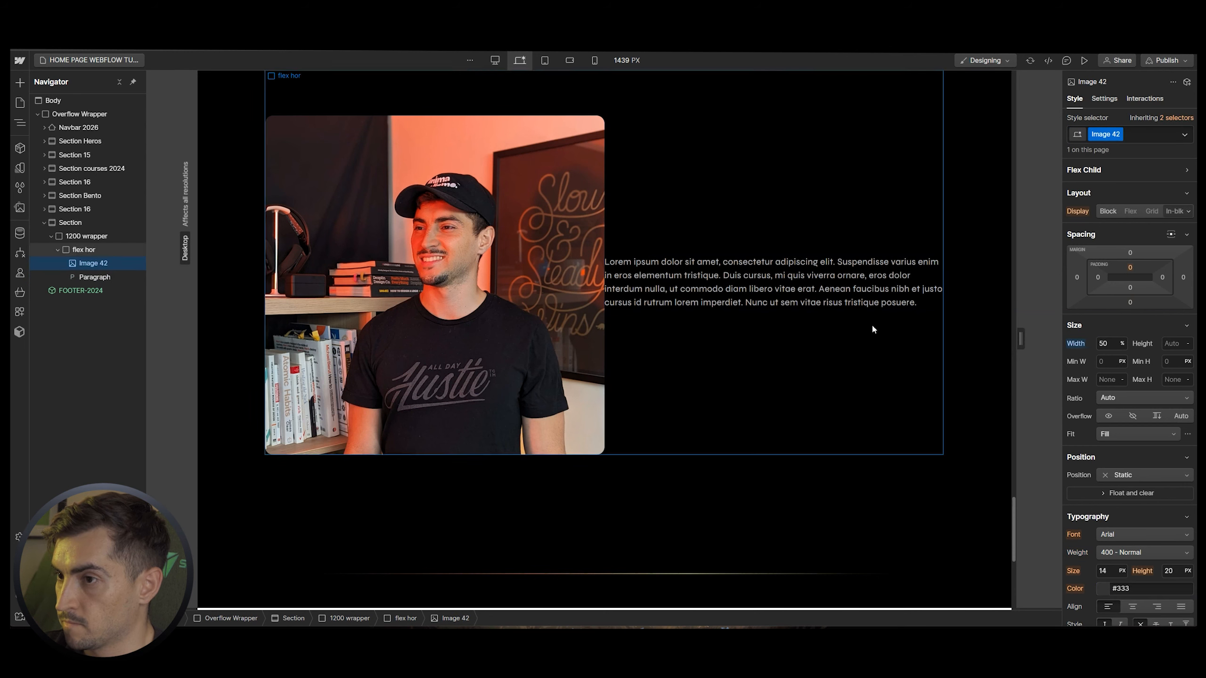
pyautogui.click(1184, 278)
pyautogui.write('25')
pyautogui.press('Return')
pyautogui.click(1184, 278)
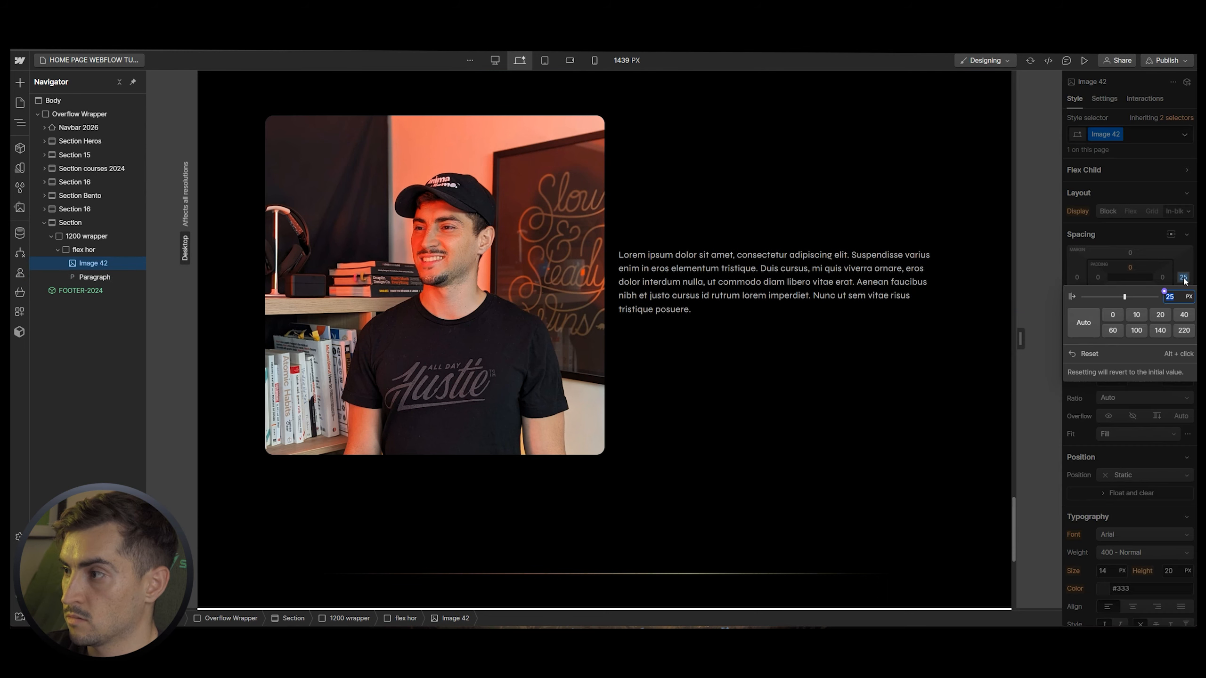
pyautogui.write('40')
pyautogui.press('Return')
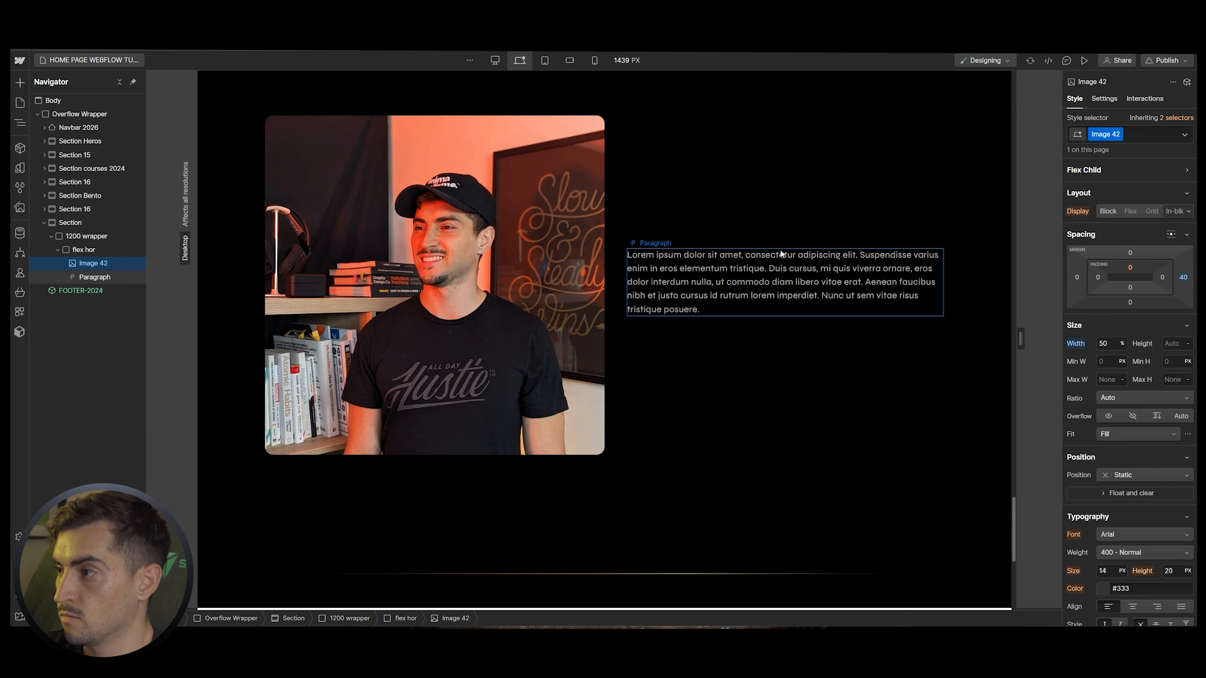
# Paste the bio text from the mockup into the paragraph and apply the p-big class
pyautogui.scroll(1, 790, 243)
pyautogui.click(734, 313)
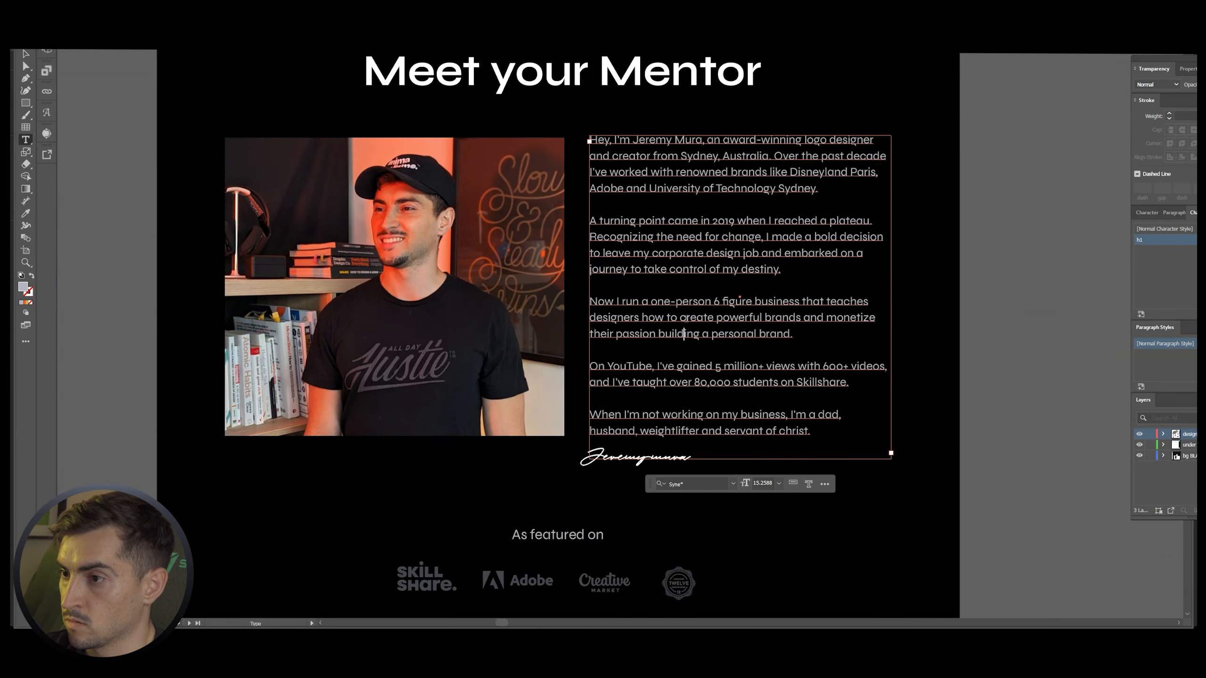
pyautogui.tripleClick(685, 318)
pyautogui.hotkey('ctrl', 'a')
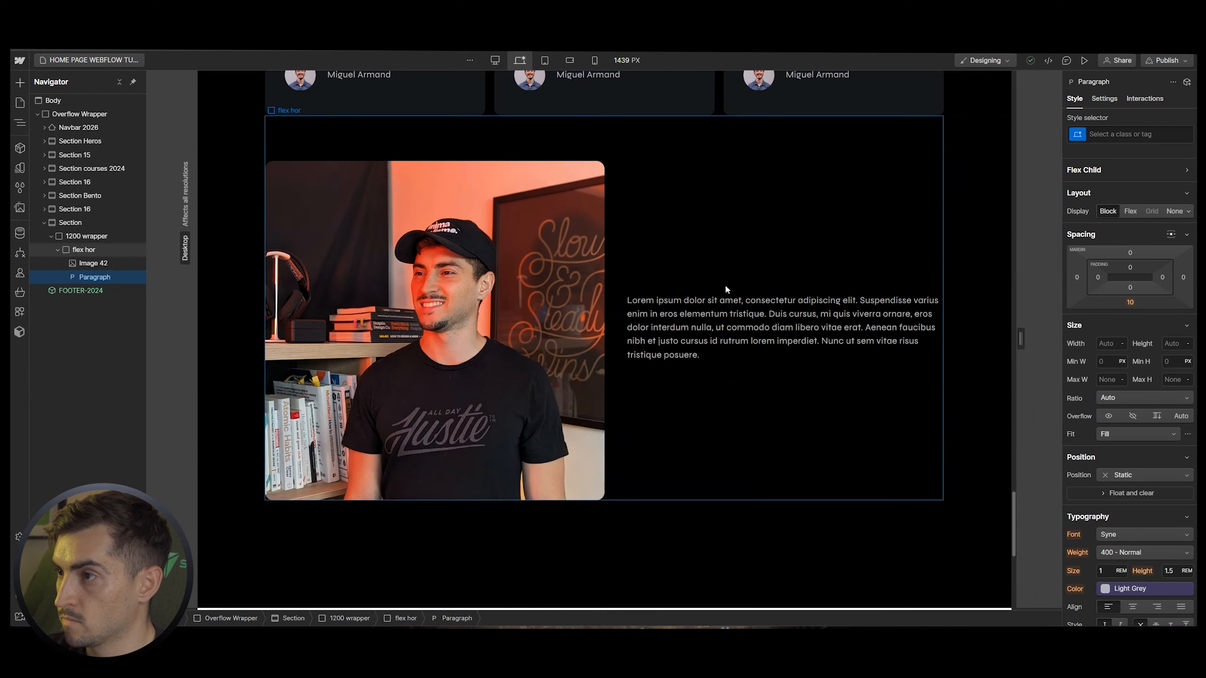
pyautogui.write("Hey, I'm Jeremy Mura, an award-winning logo designer and creator from Sydney, Australia. Over the past decade I've worked with renowned brands like Disneyland Paris, Adobe and University of Technology Sydney.A turning point came in 2019 when I reached a plateau. Recognizing the need for change, I made a bold decision to leave my corporate design job and embarked on a journey to take control of my destiny.Now I run a one-person 6 figure business that teaches designers how to create powerful brands and monetize their passion building a personal brand.On YouTube, I've gained 5 million+ views with 600+ videos, p-and I've taught over 80,000 students on Skillshare.When I'm not working on my business, I'm a dad, husband, weightlifter and servant of christ.")
pyautogui.click(1099, 137)
pyautogui.write('p')
pyautogui.press('Down')
pyautogui.press('Down')
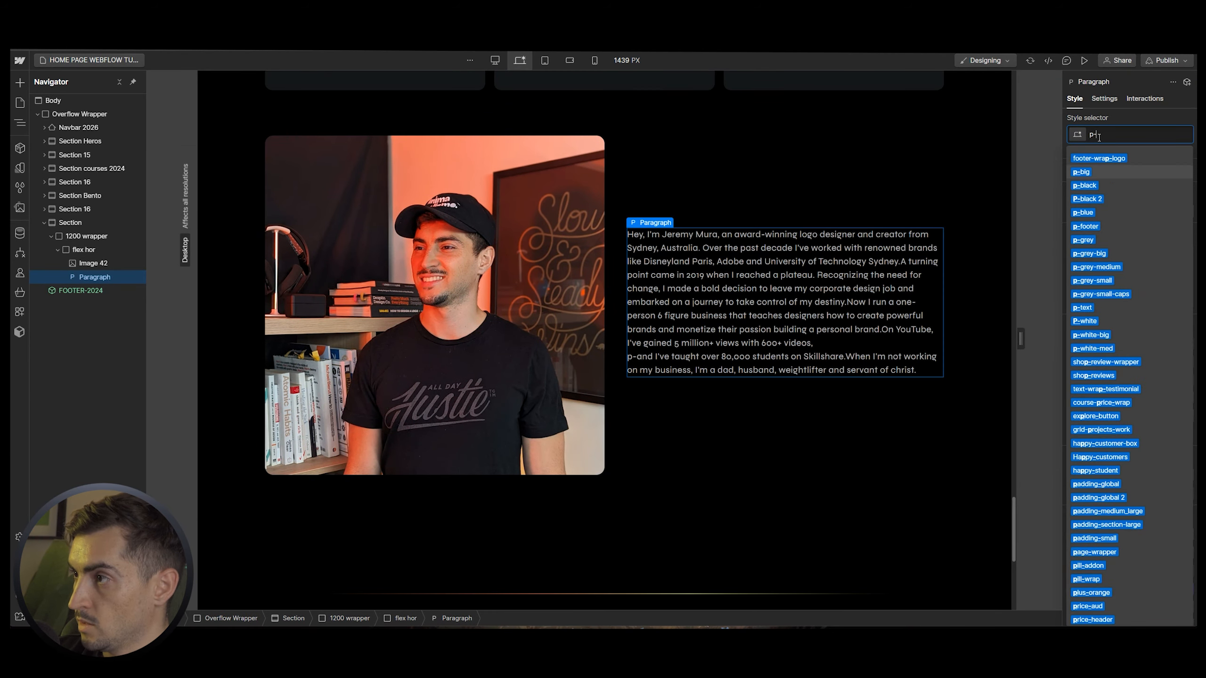
pyautogui.press('Return')
# Break the bio into paragraphs before 'A turning point' and 'Now I run'
pyautogui.doubleClick(821, 300)
pyautogui.click(826, 249)
pyautogui.press('Return')
pyautogui.press('Return')
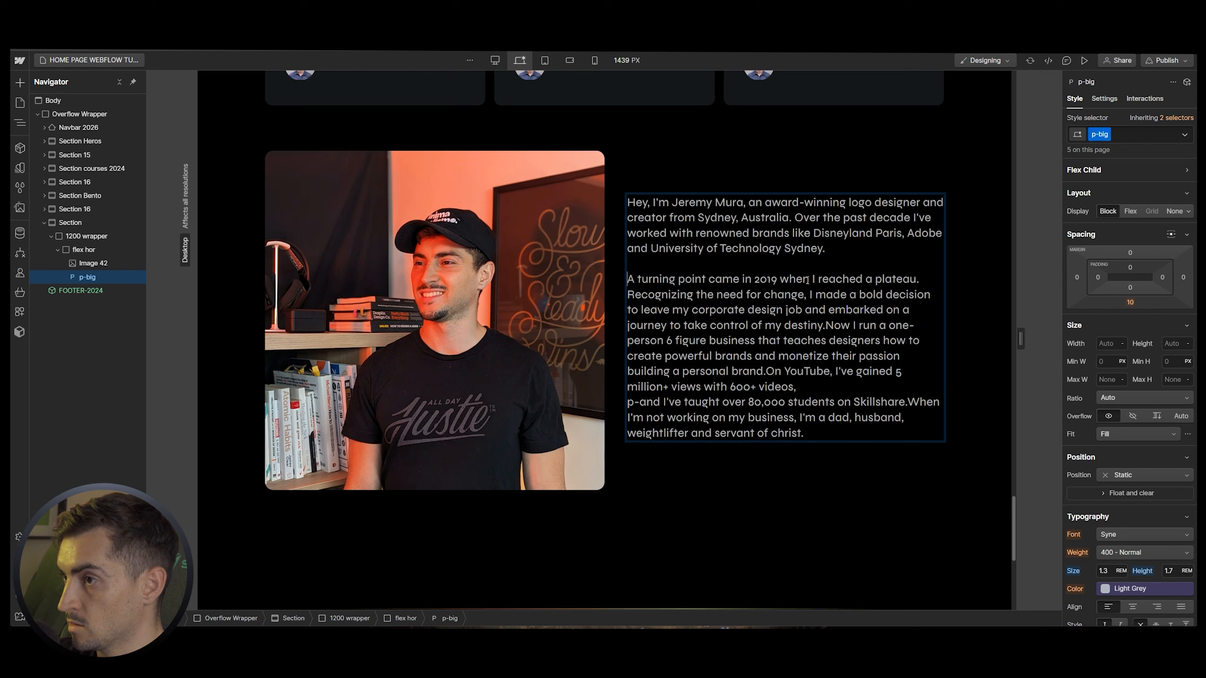
pyautogui.click(827, 326)
pyautogui.press('Return')
pyautogui.press('Return')
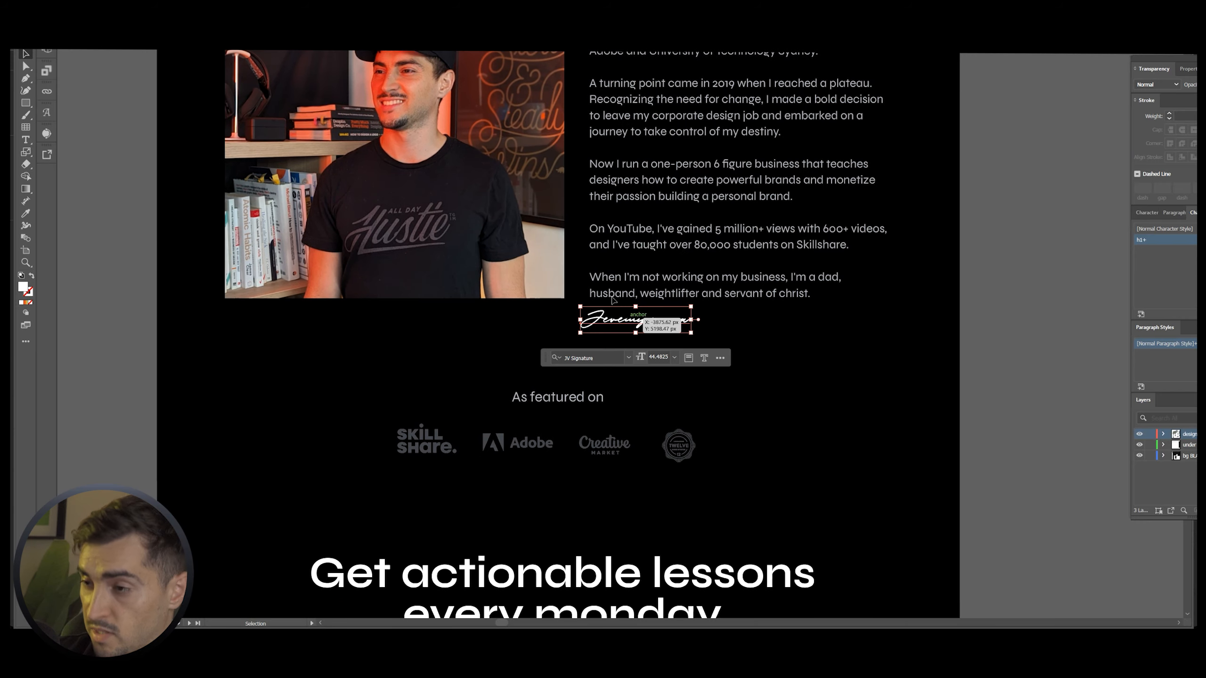
# Reduce the logo grid to a single row by deleting its second row
pyautogui.scroll(-5, 661, 324)
pyautogui.moveTo(741, 302); pyautogui.dragTo(412, 373)
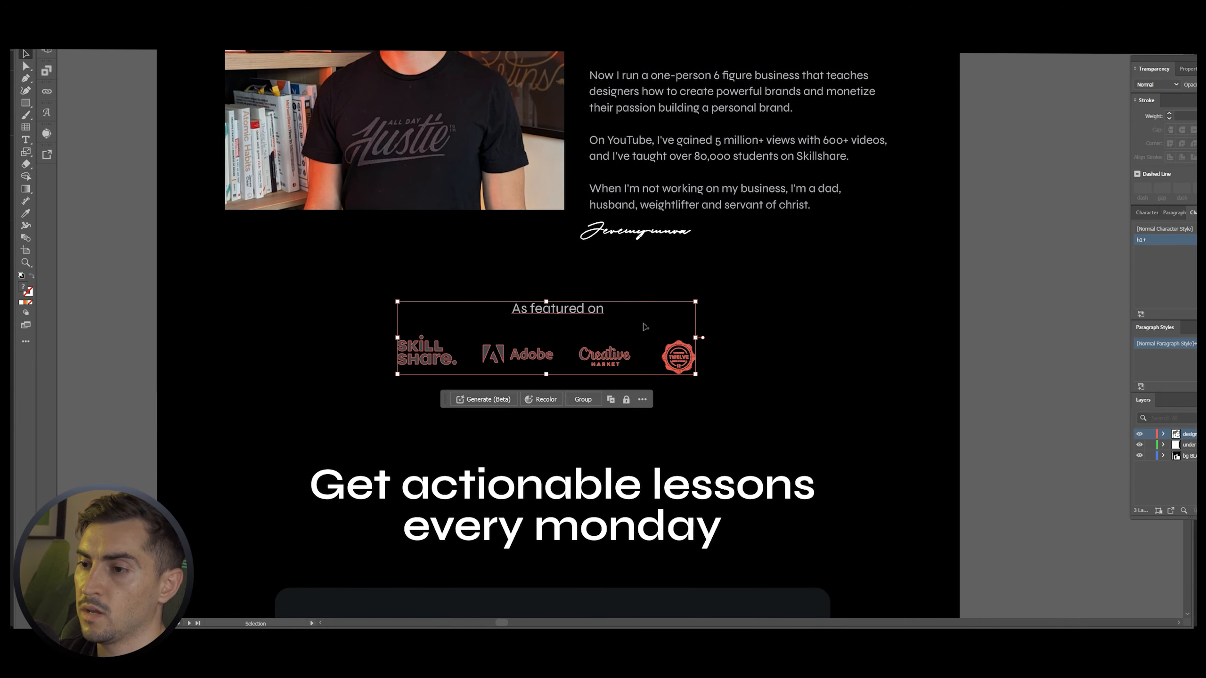
pyautogui.click(644, 326)
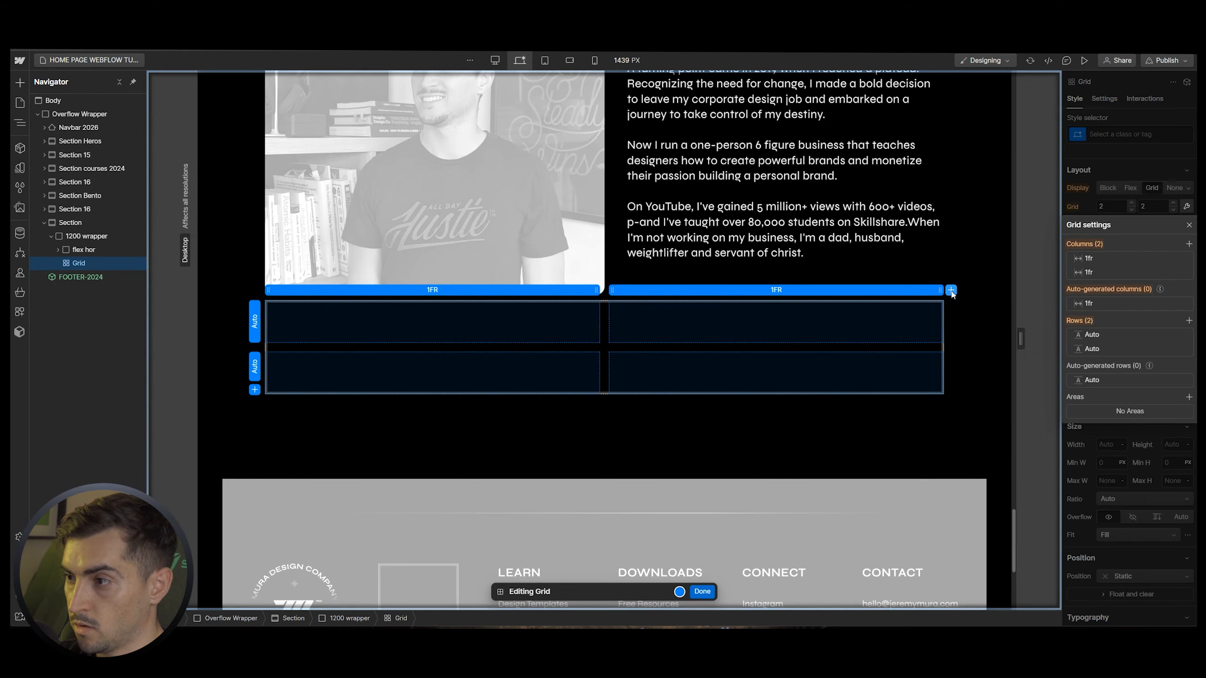
pyautogui.click(254, 366)
pyautogui.click(280, 402)
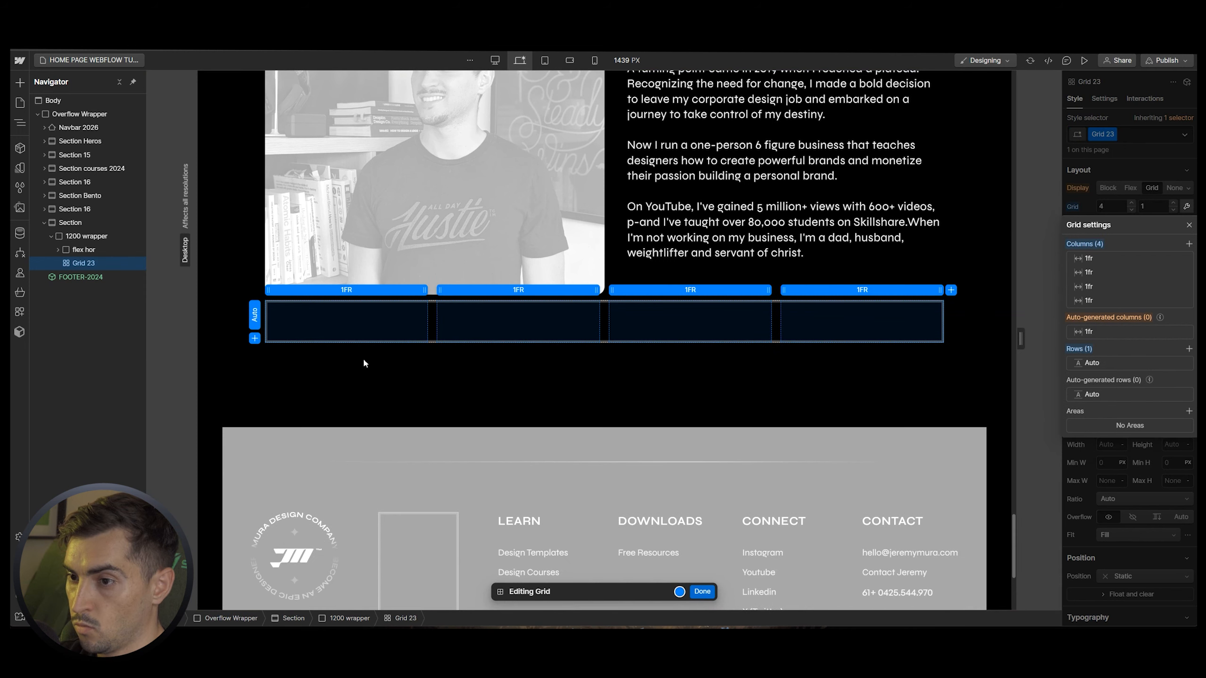
# Add a logo image to the first grid cell, keeping its height at 75 px
pyautogui.hotkey('ctrl', 'e')
pyautogui.write('image')
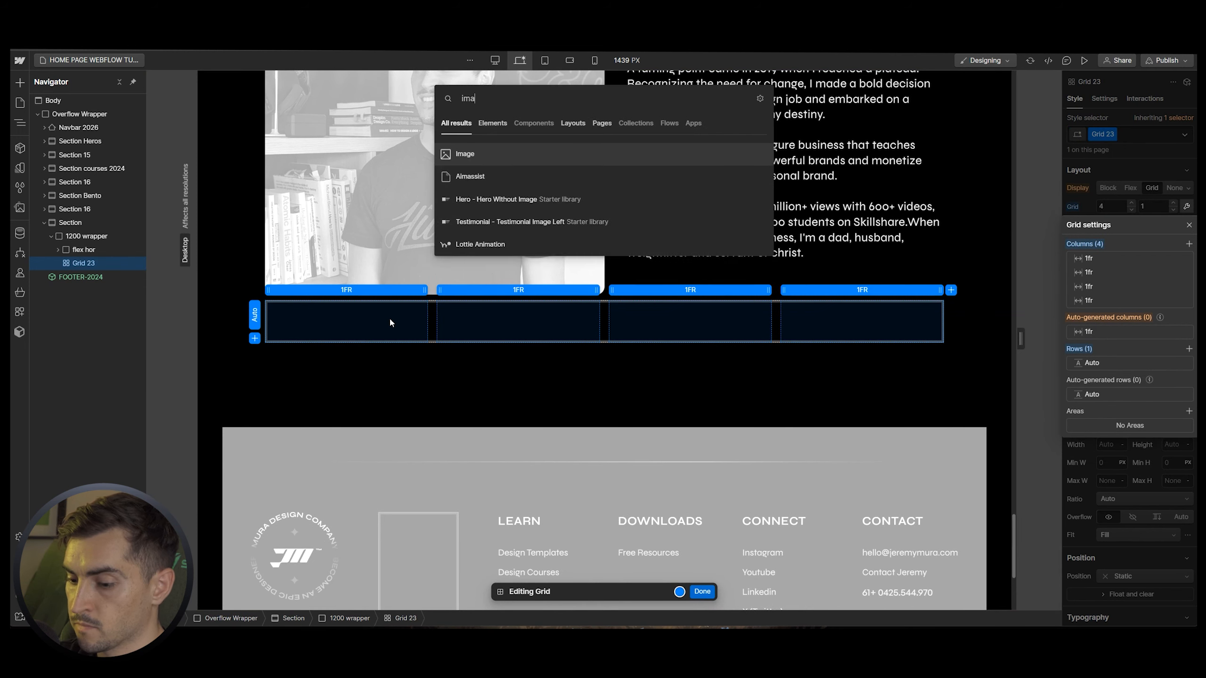
pyautogui.press('Return')
pyautogui.click(347, 446)
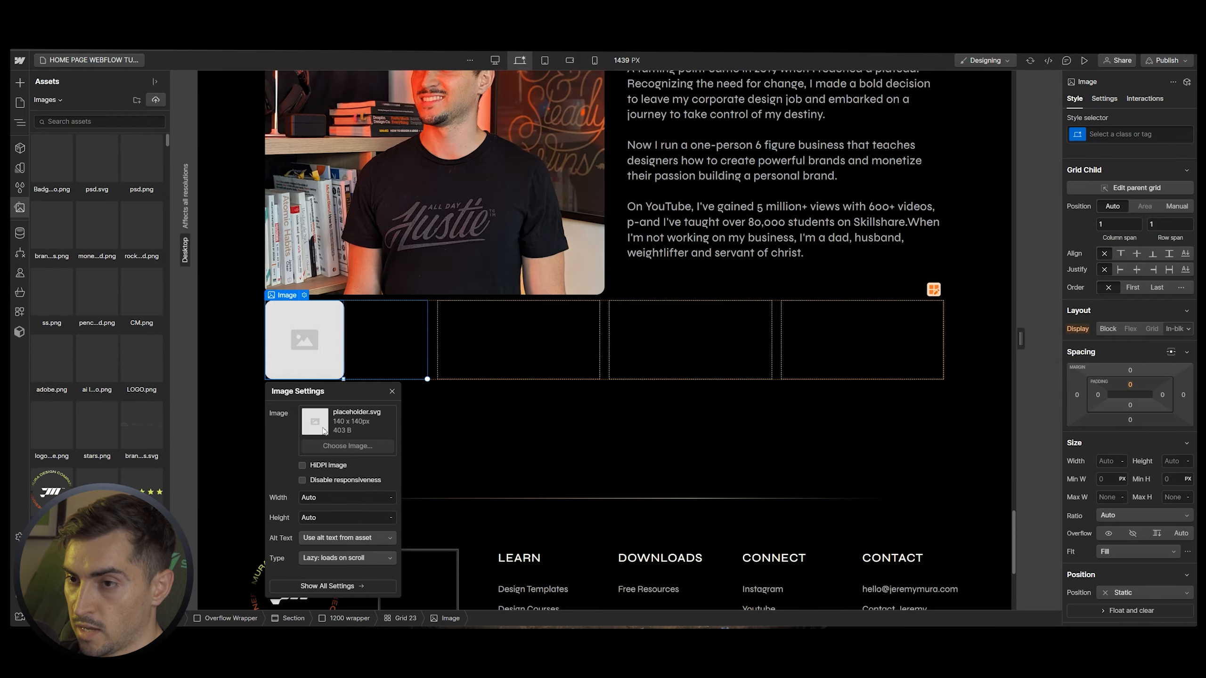
pyautogui.click(50, 101)
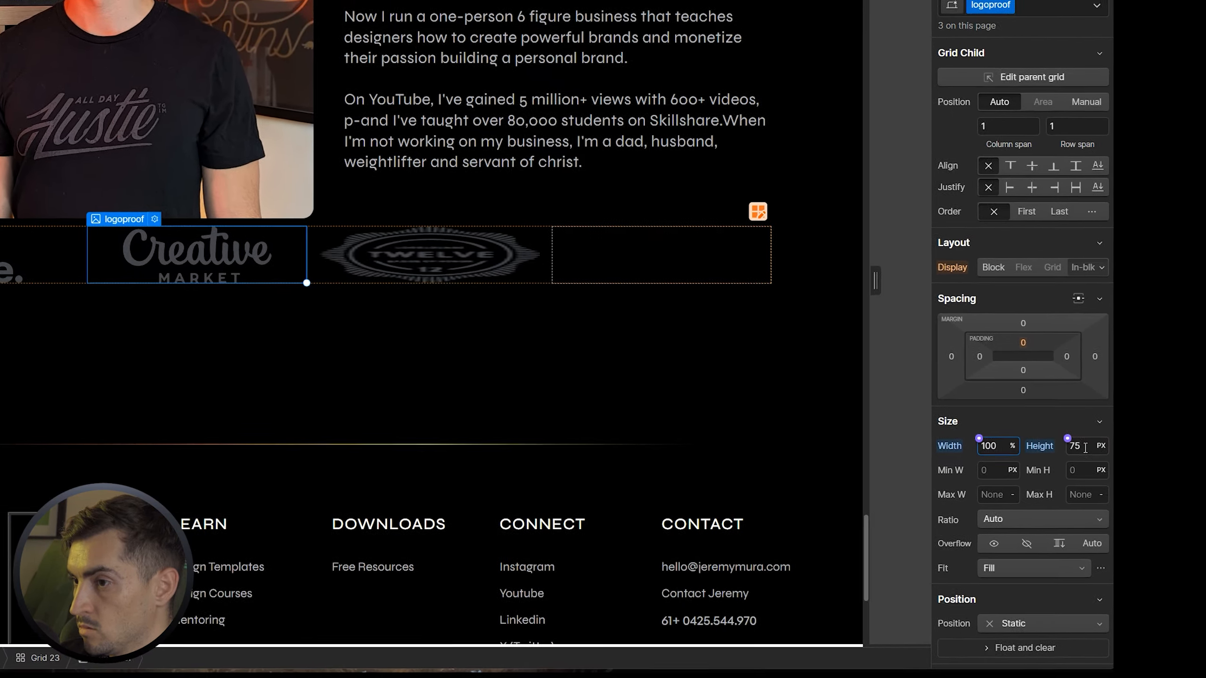
pyautogui.click(1105, 452)
pyautogui.write('100%')
pyautogui.press('Return')
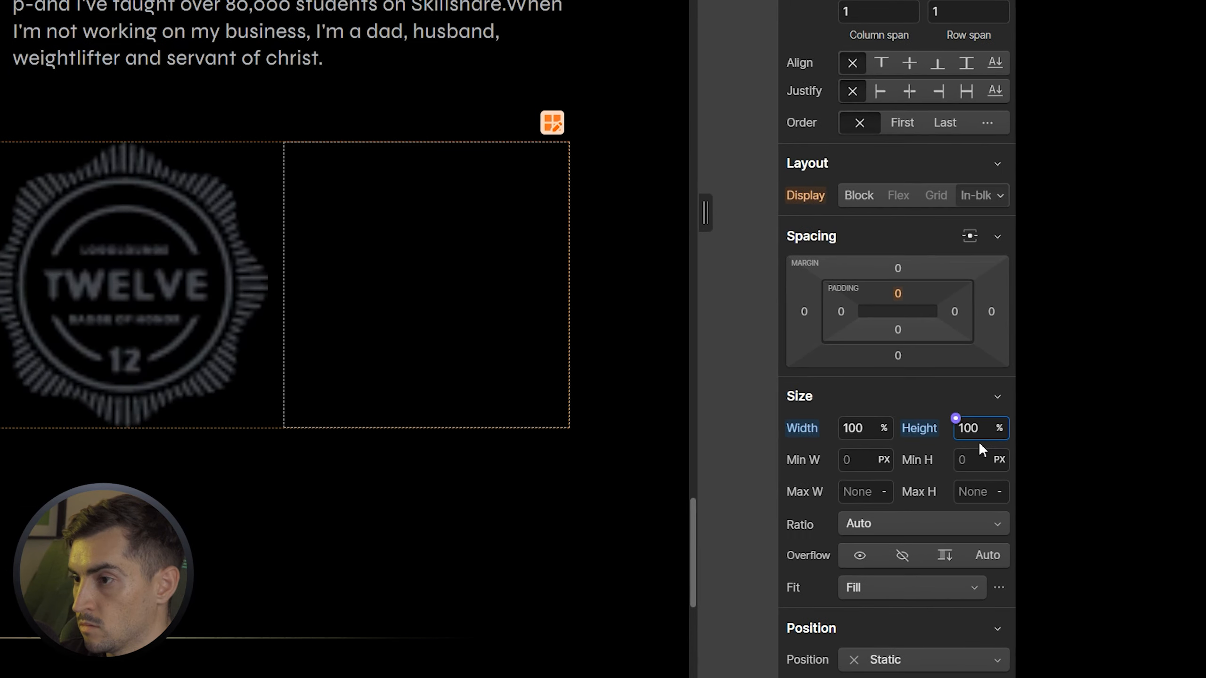
pyautogui.hotkey('ctrl', 'z')
# Set the logo images to Fit Contain
pyautogui.click(489, 296)
pyautogui.click(290, 224)
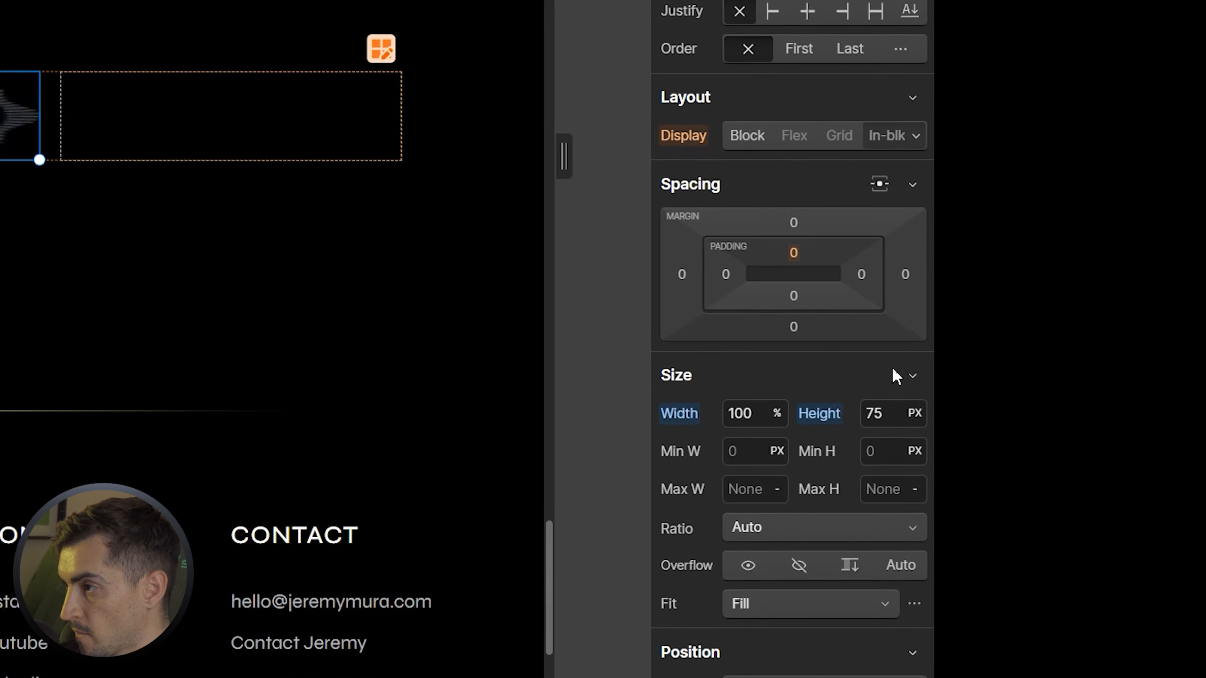
pyautogui.scroll(-3, 891, 366)
pyautogui.click(797, 507)
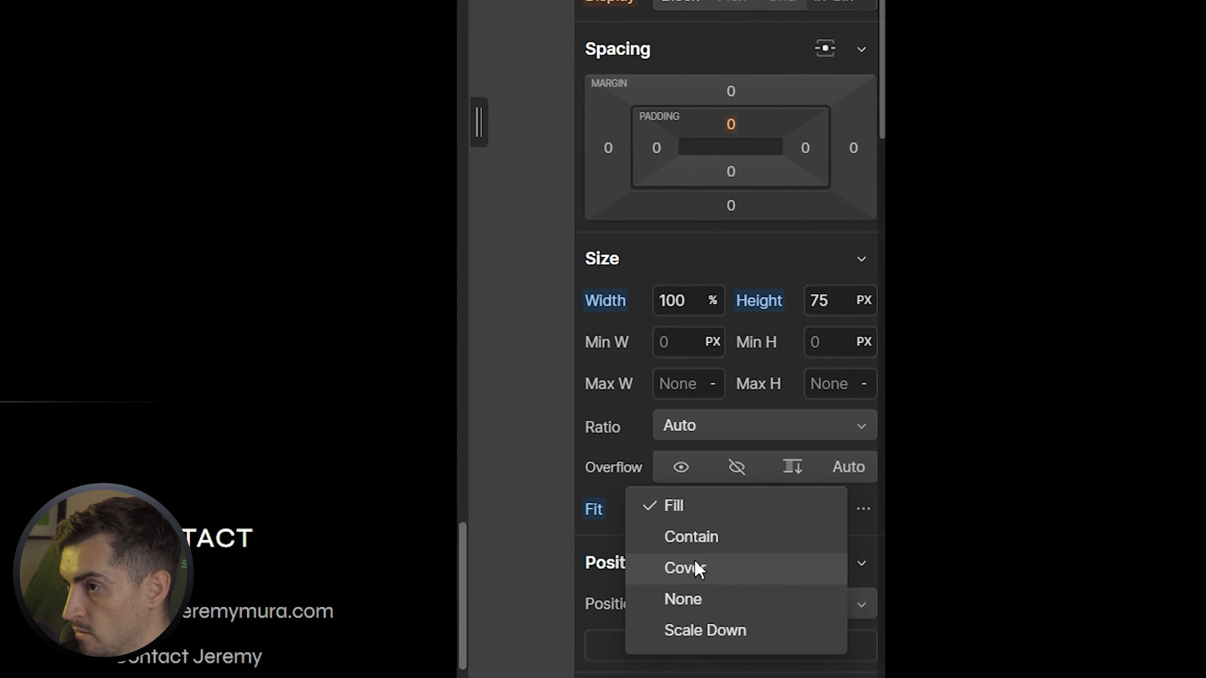
pyautogui.click(692, 533)
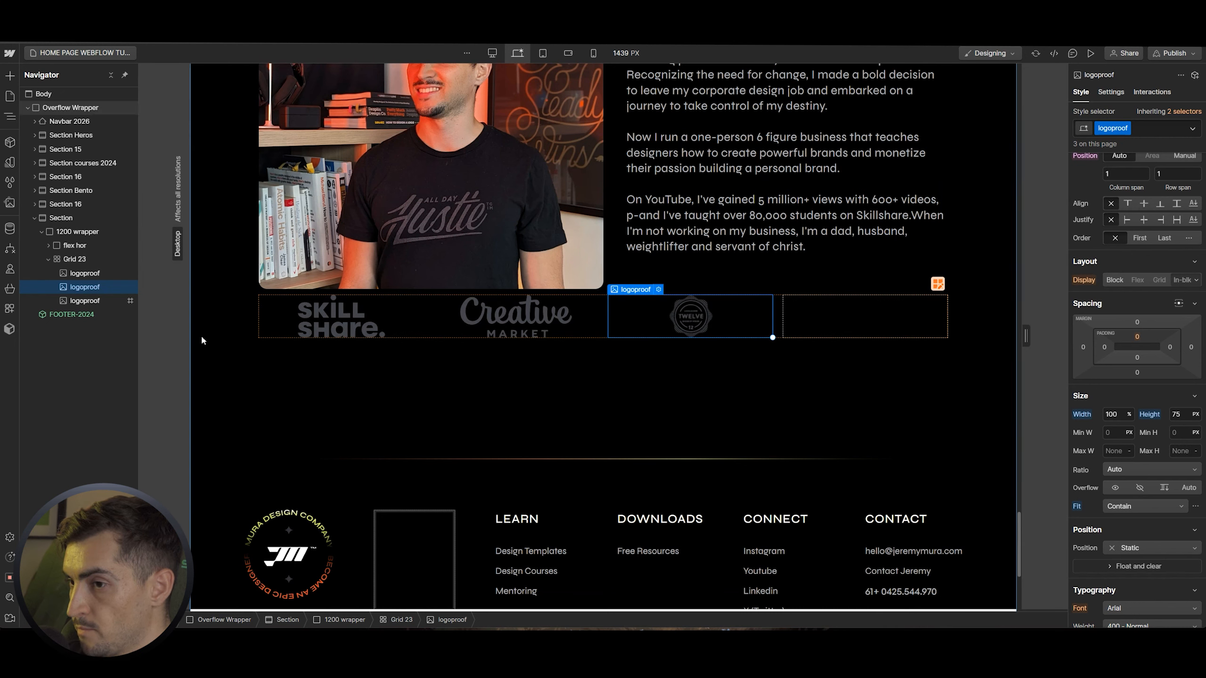
# Give the logo grid Max W 1000, auto side margins and a top margin of 50
pyautogui.click(75, 259)
pyautogui.scroll(-5, 1135, 428)
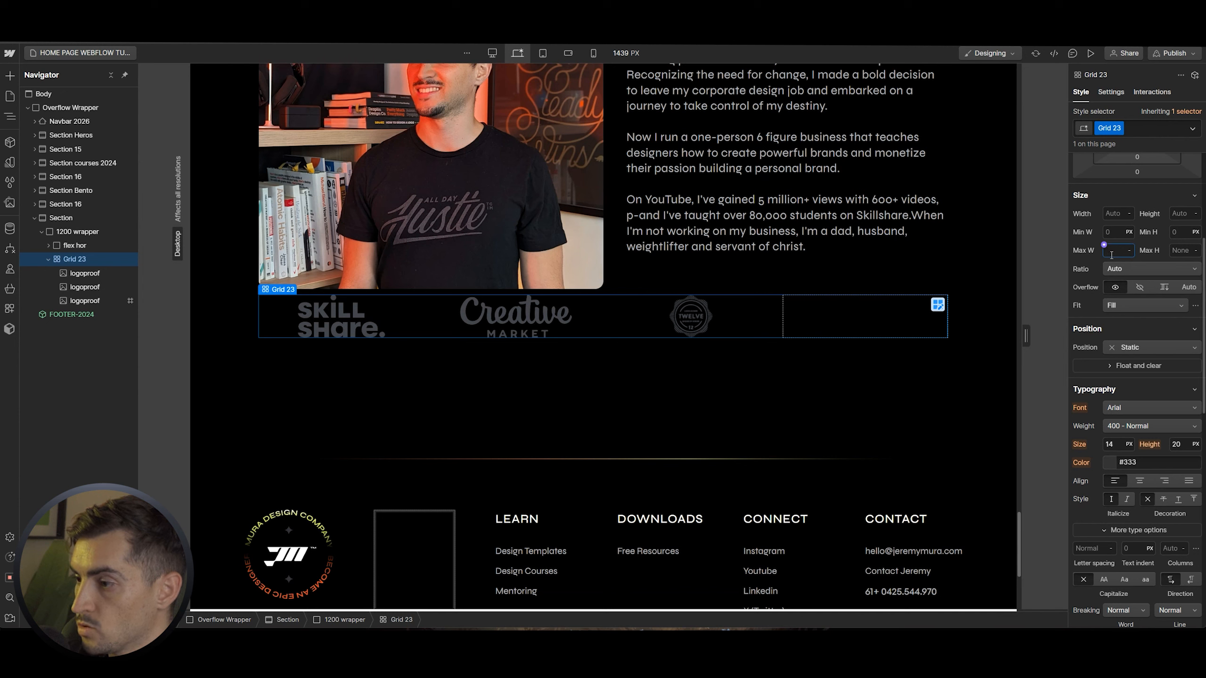
pyautogui.click(1111, 251)
pyautogui.write('1000')
pyautogui.press('Return')
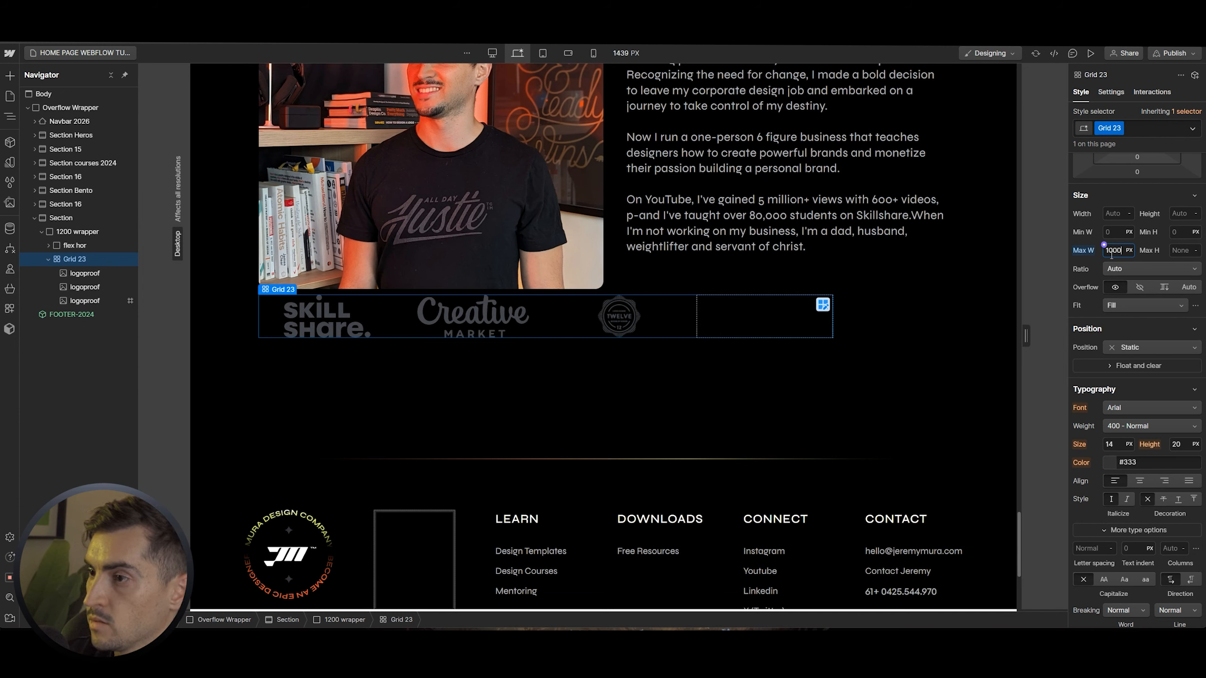
pyautogui.scroll(4, 1184, 202)
pyautogui.click(1179, 287)
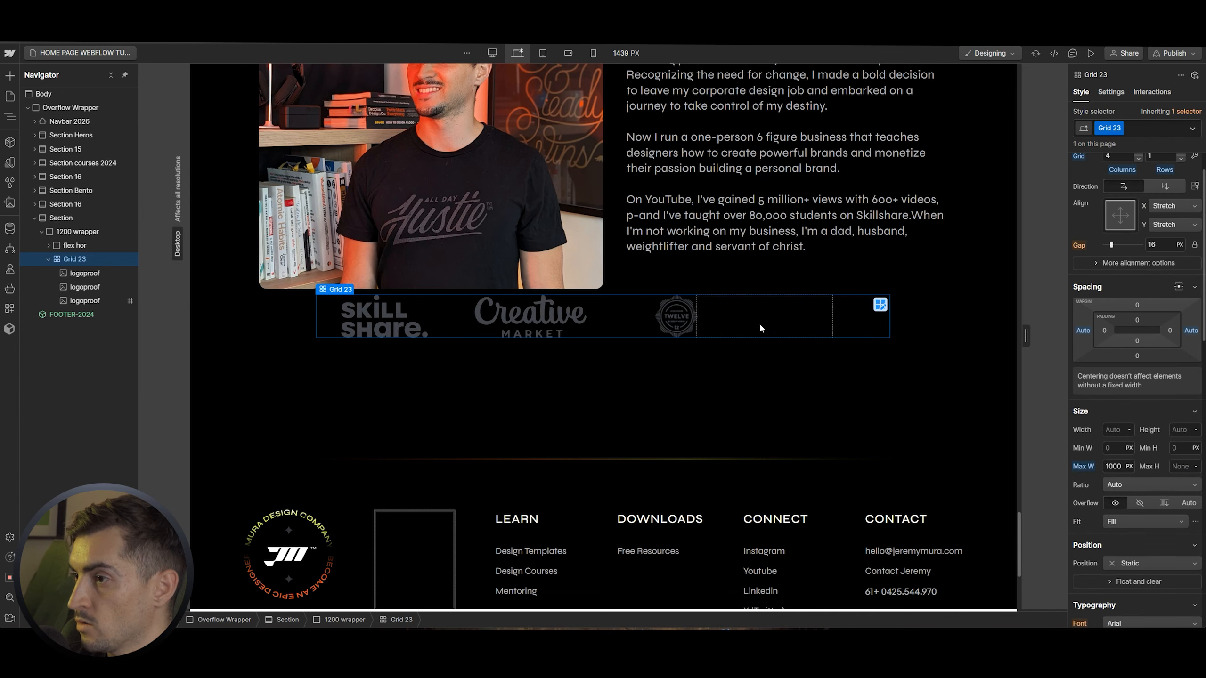
pyautogui.scroll(1, 596, 314)
pyautogui.click(1137, 306)
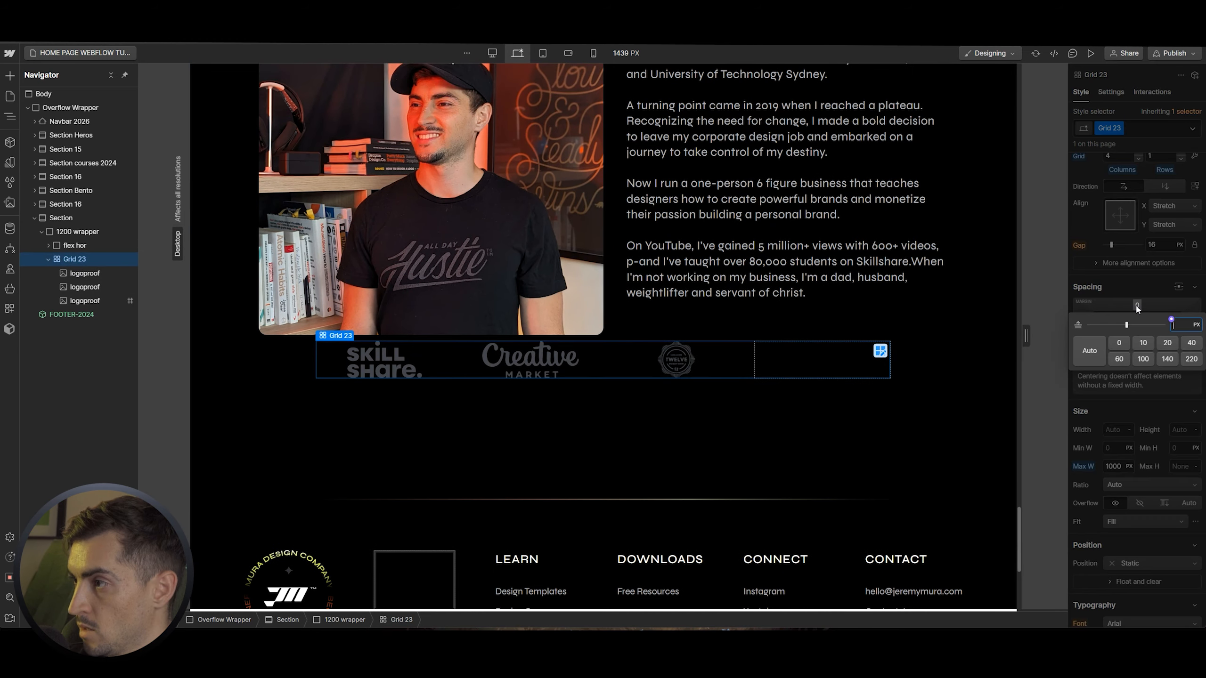
pyautogui.write('50')
pyautogui.press('Return')
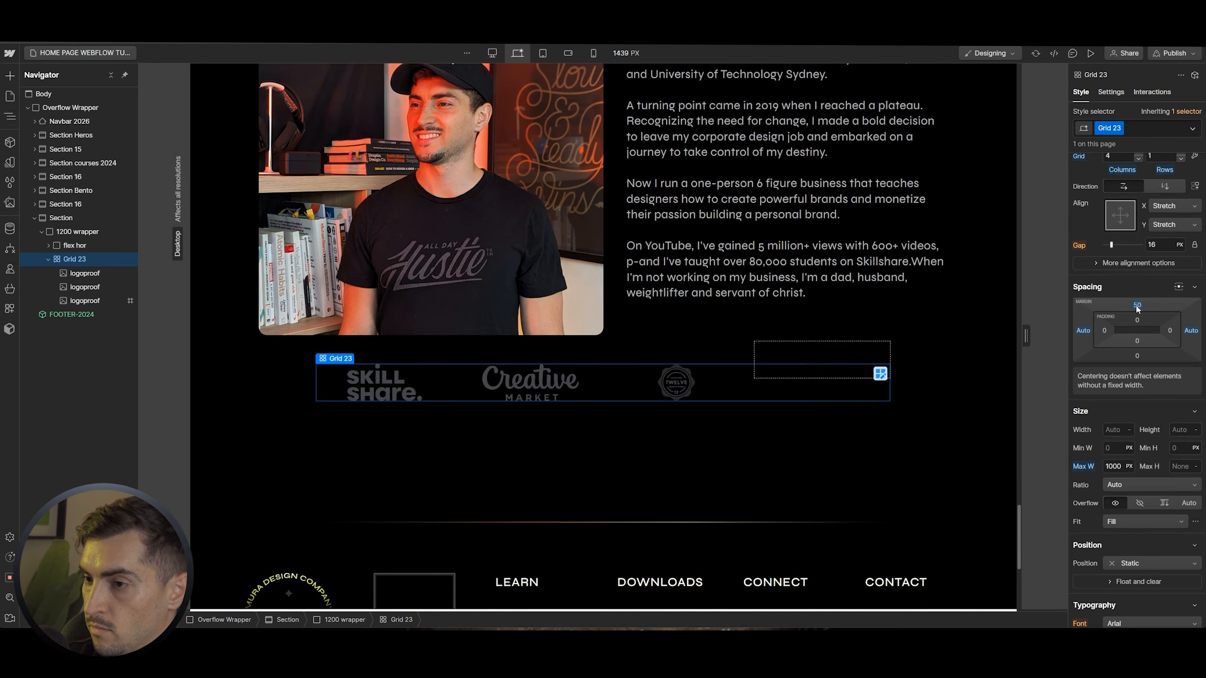
# Duplicate the Twelve logo into the fourth cell and swap its picture for the Adobe logo
pyautogui.click(748, 387)
pyautogui.hotkey('ctrl', 'c')
pyautogui.hotkey('ctrl', 'v')
pyautogui.doubleClick(811, 375)
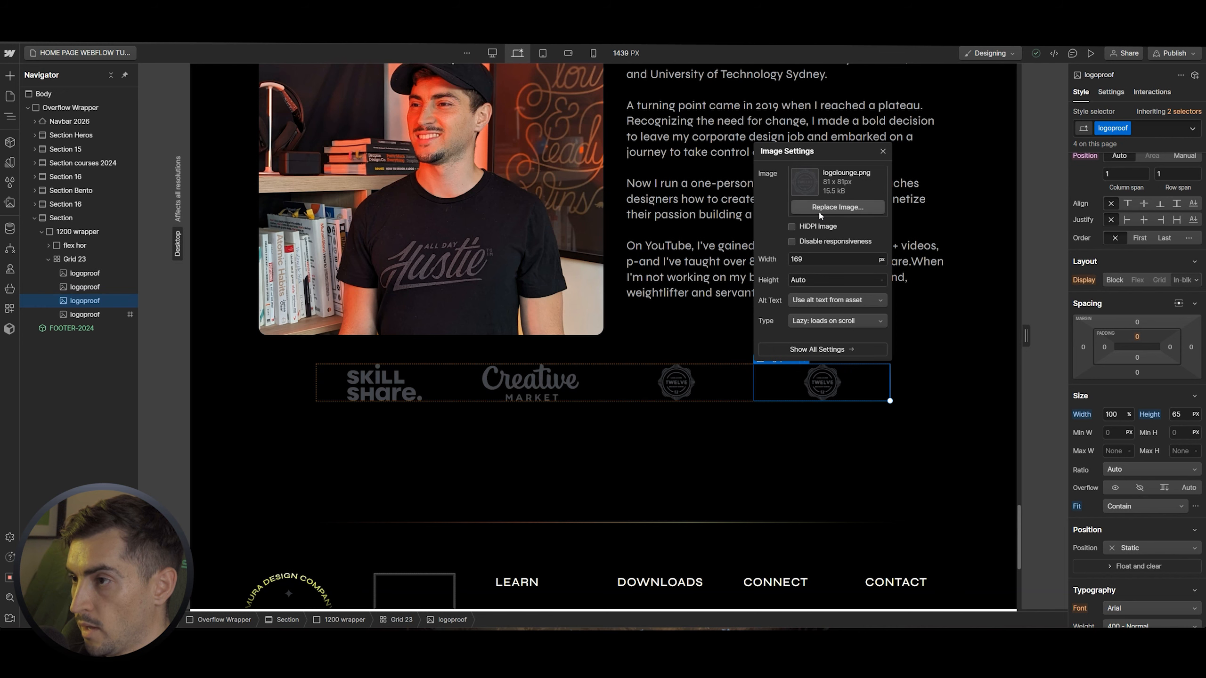
pyautogui.click(838, 207)
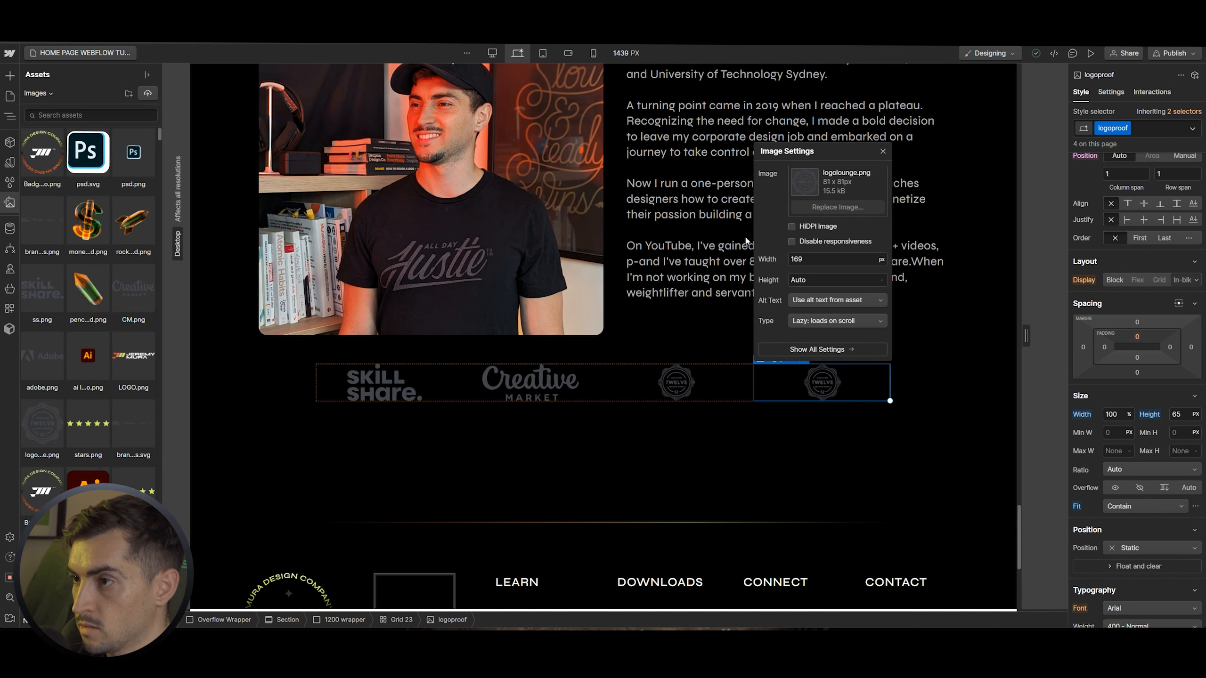
pyautogui.click(46, 349)
pyautogui.click(642, 438)
pyautogui.scroll(2, 934, 360)
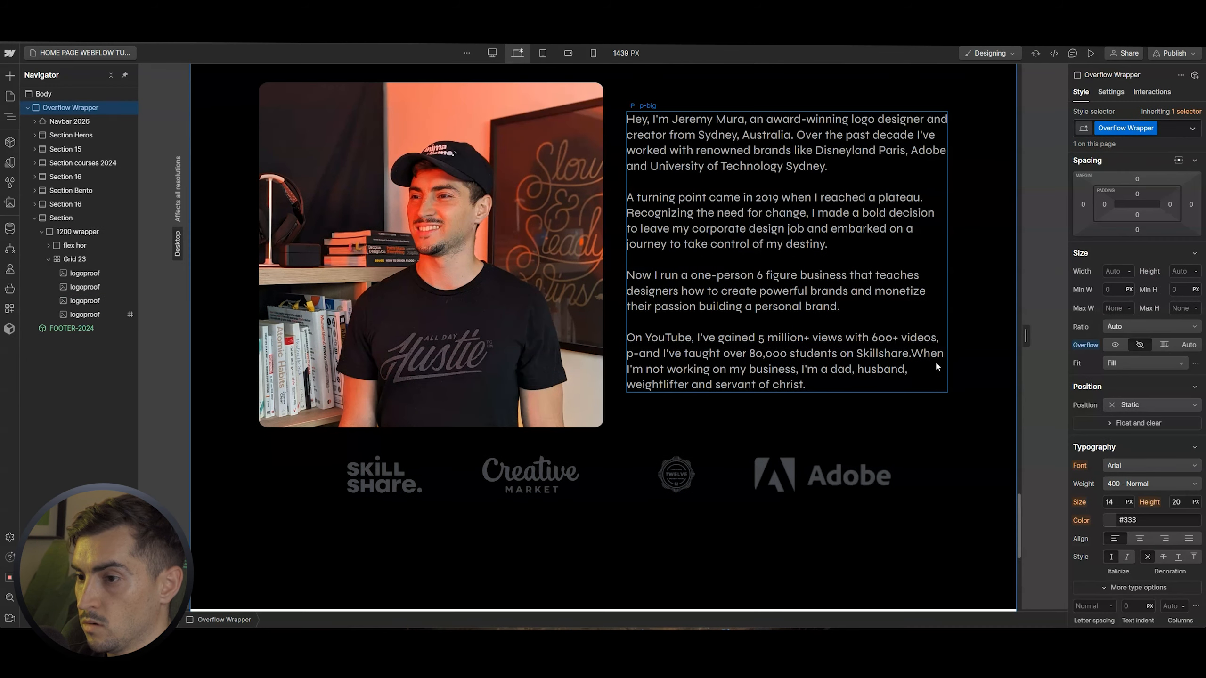
pyautogui.scroll(-1, 937, 368)
pyautogui.click(822, 423)
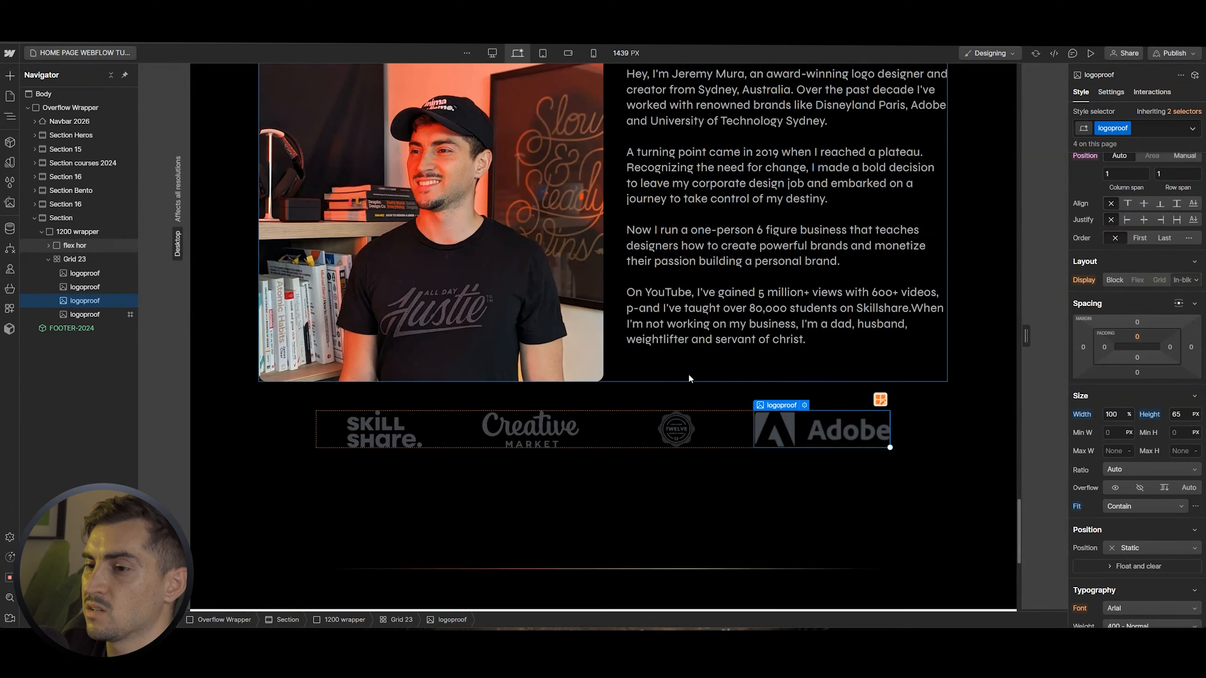
pyautogui.scroll(-2, 712, 380)
pyautogui.click(720, 314)
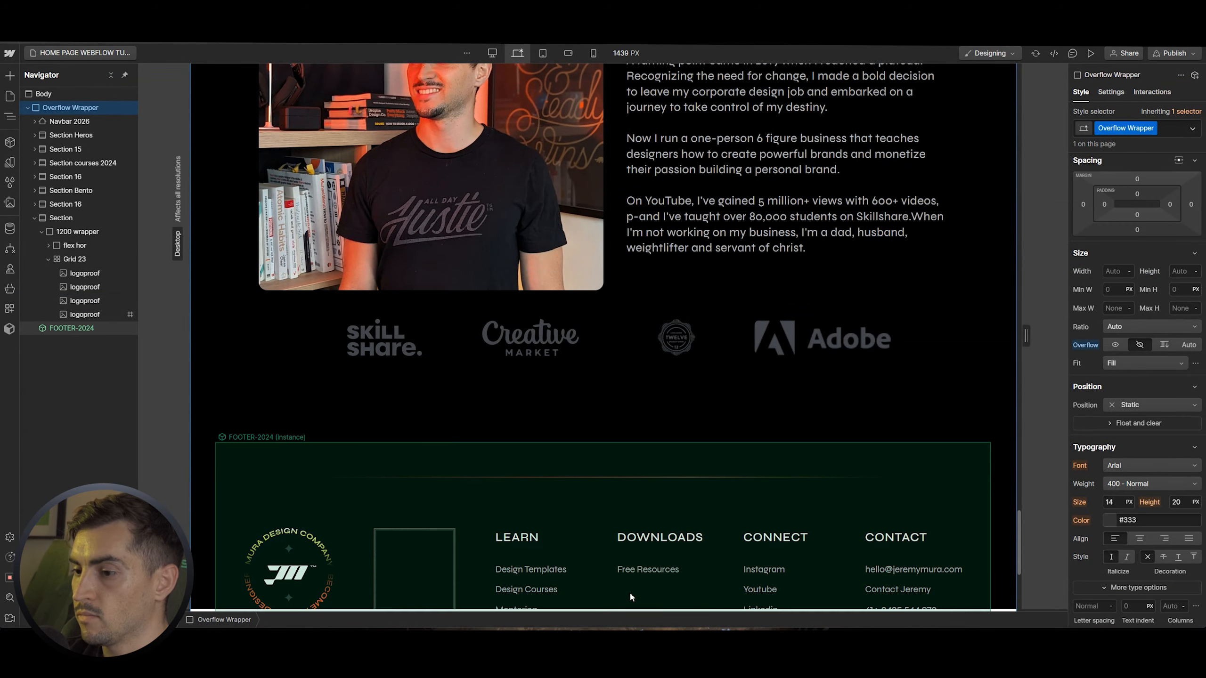
# Switch to the Illustrator mockup and select the newsletter card design
pyautogui.click(617, 641)
pyautogui.scroll(-2, 613, 428)
pyautogui.scroll(-2, 623, 407)
pyautogui.moveTo(738, 423); pyautogui.dragTo(788, 293)
pyautogui.scroll(2, 722, 315)
pyautogui.click(748, 294)
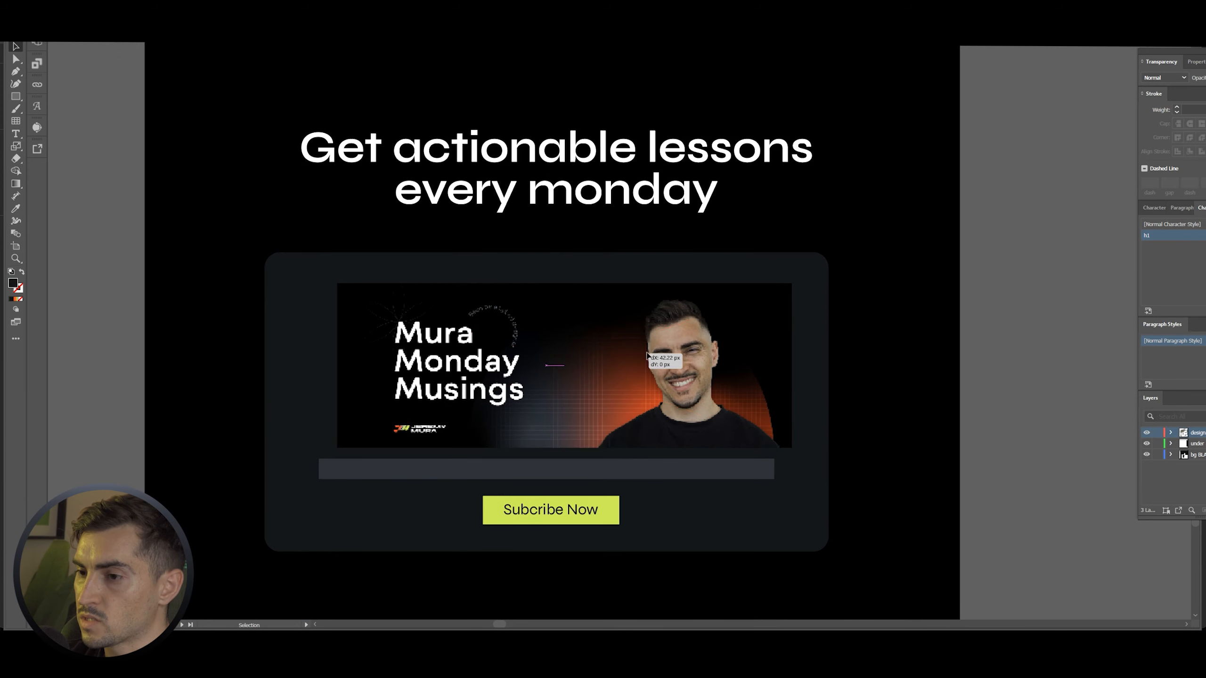